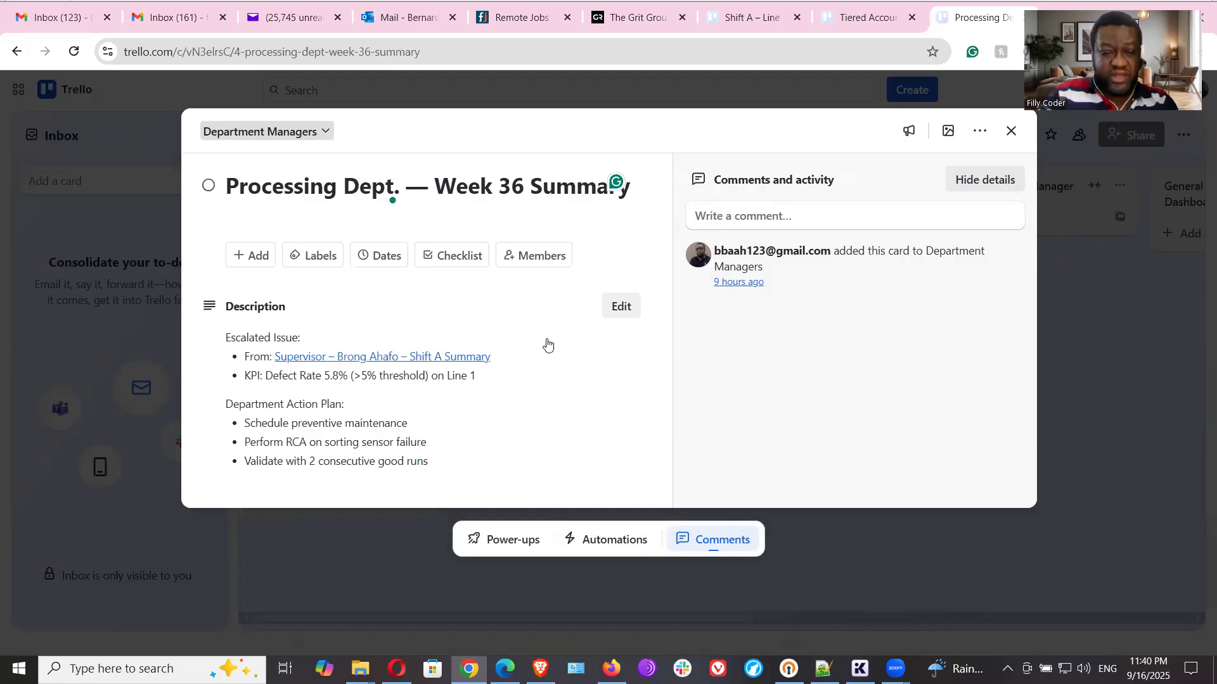
- Test the "Supervisor – Brong Ahafo – Shift A Summary" link in the Processing Dept. card's description and close the page it opens
{"action": "left_click", "coordinate": [480, 359]}
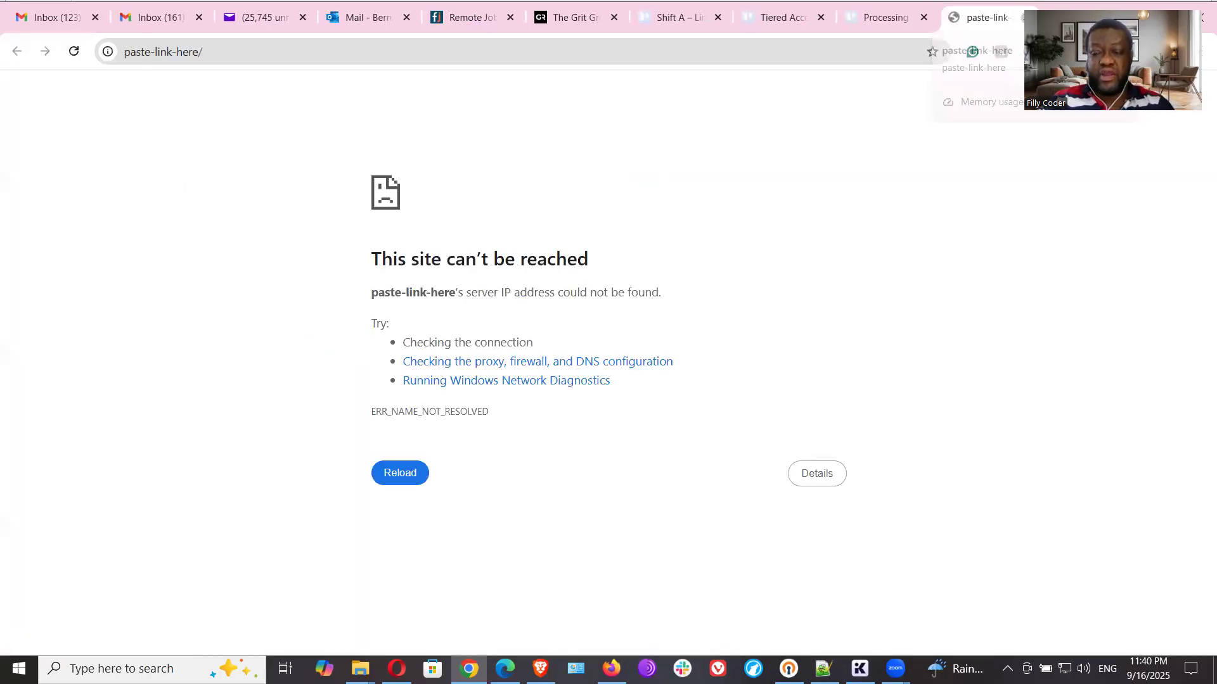
{"action": "left_click", "coordinate": [1023, 18]}
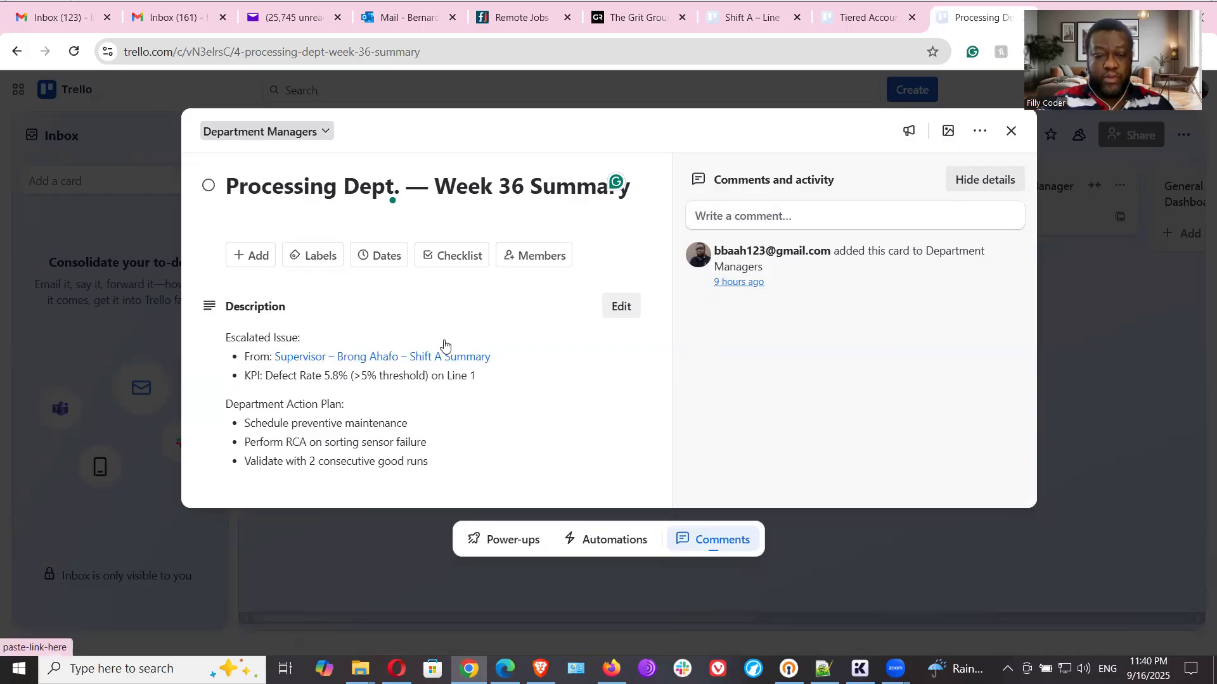
{"action": "left_click", "coordinate": [622, 307]}
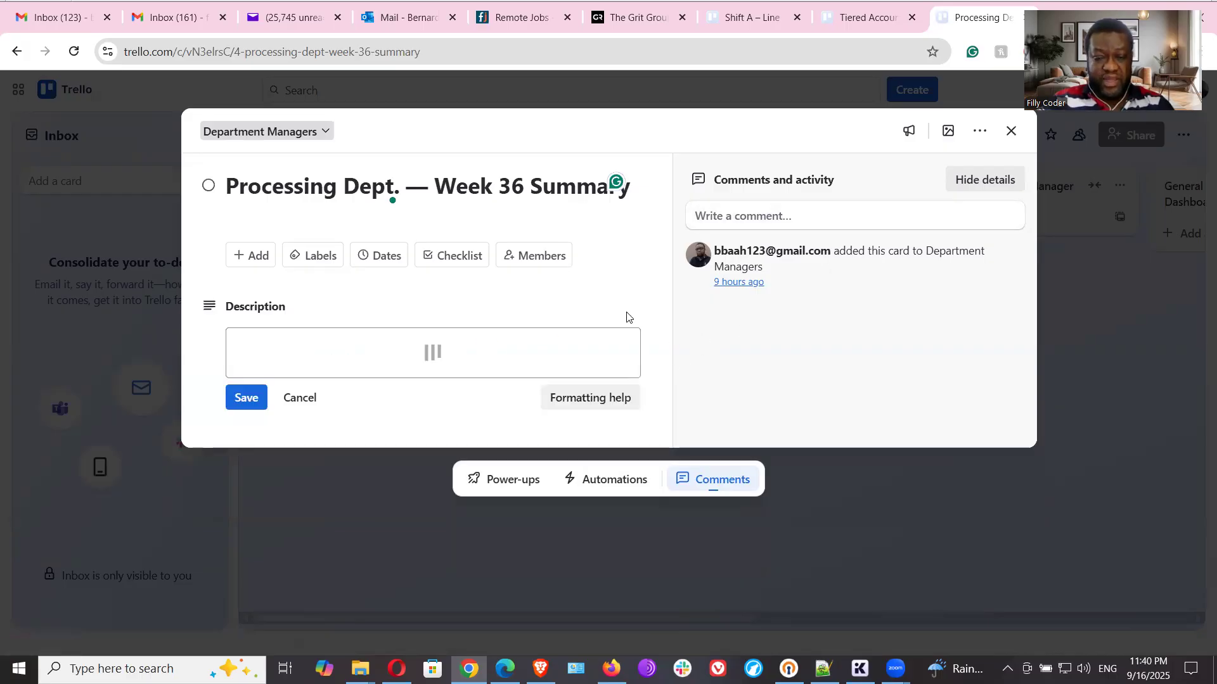
{"action": "left_click", "coordinate": [406, 416]}
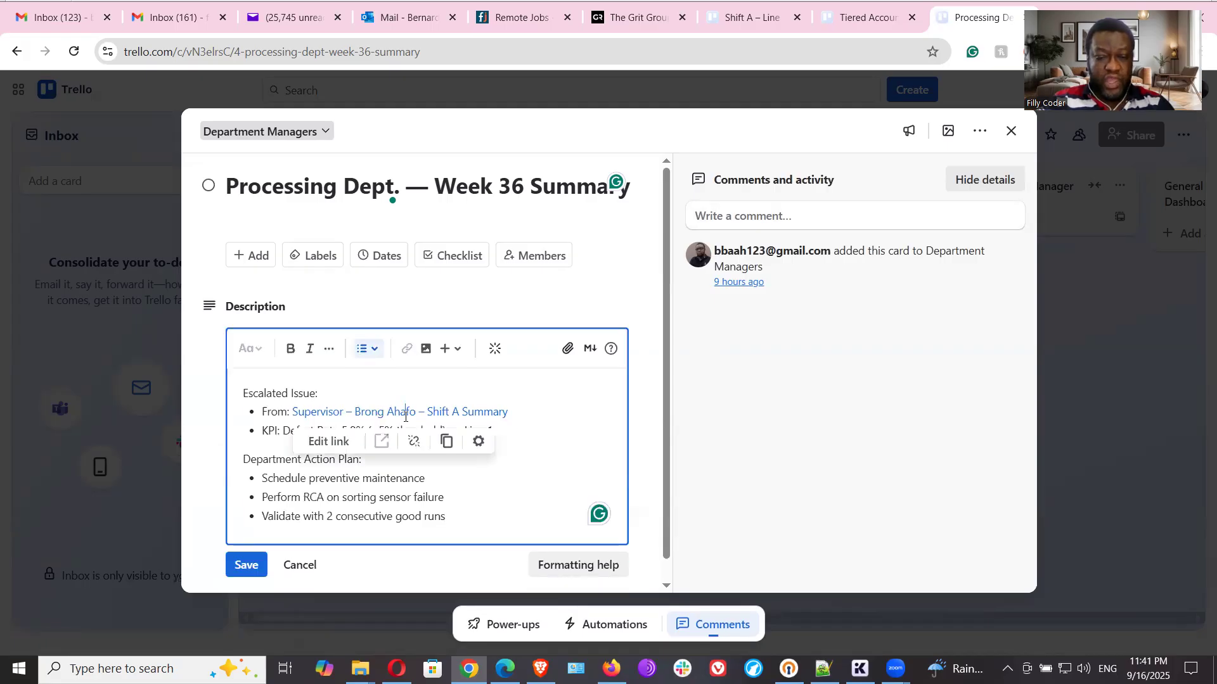
{"action": "left_click", "coordinate": [328, 444]}
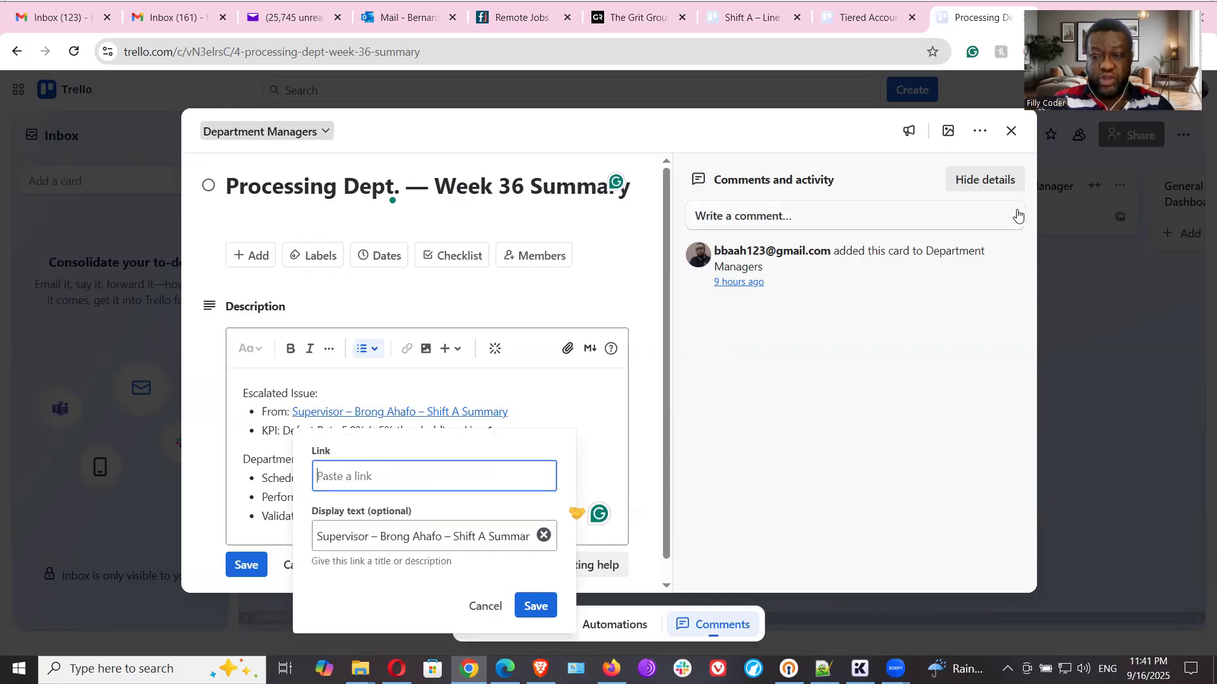
{"action": "left_click", "coordinate": [1003, 130]}
{"action": "left_click", "coordinate": [1003, 130]}
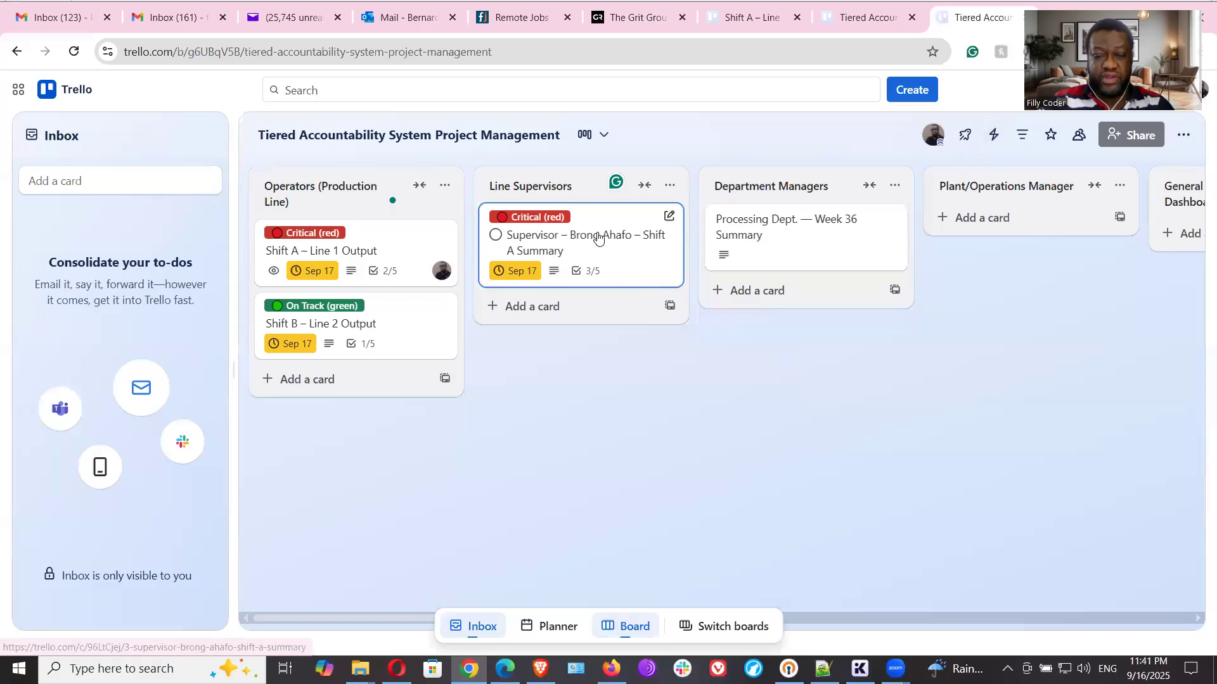
- Open the "Supervisor – Brong Ahafo – Shift A Summary" card under Line Supervisors and copy its share link
{"action": "left_click", "coordinate": [598, 237]}
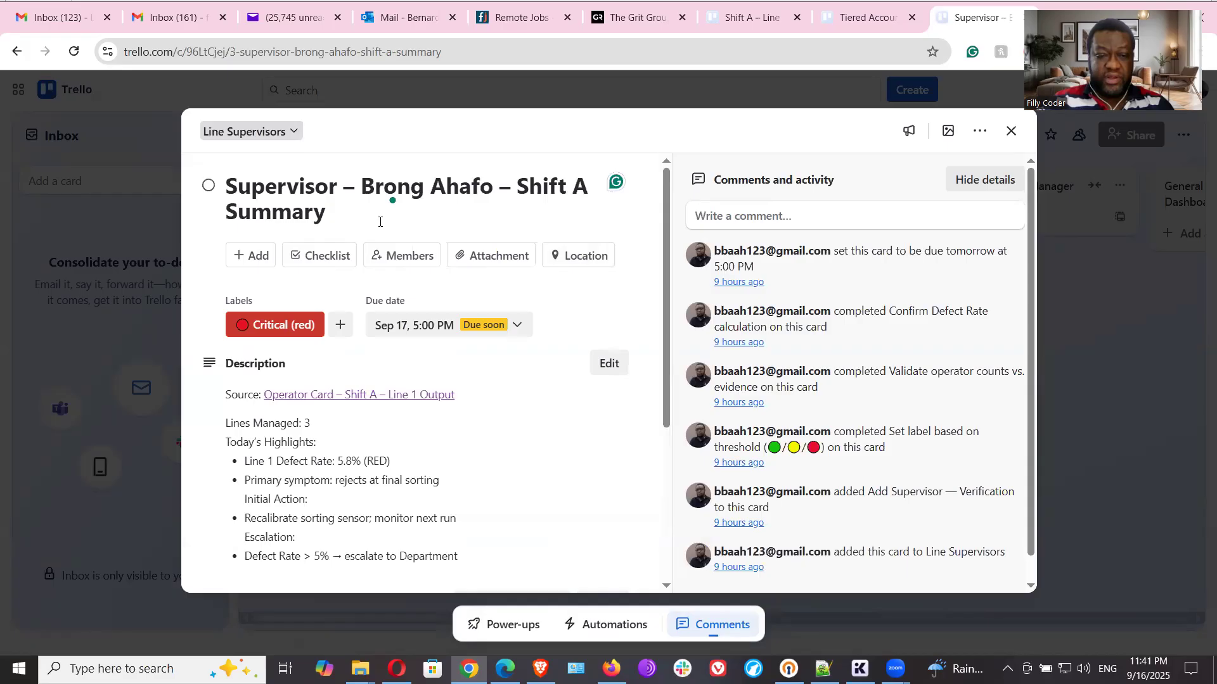
{"action": "left_click", "coordinate": [980, 130]}
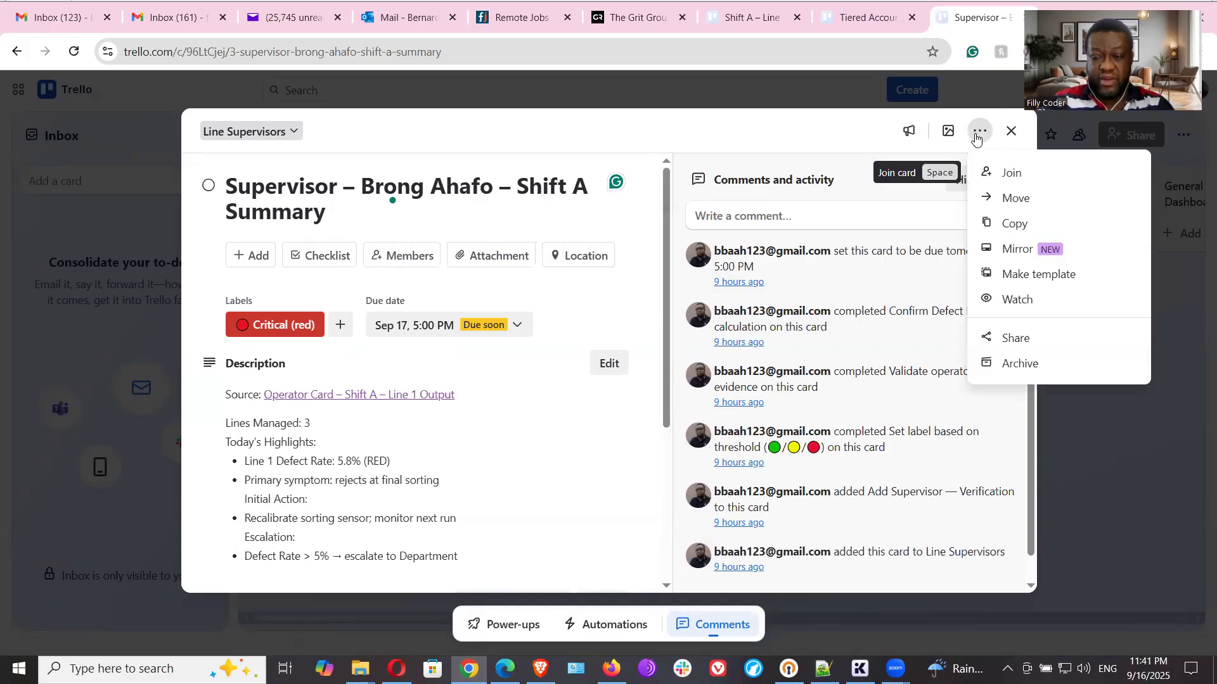
{"action": "left_click", "coordinate": [1017, 338]}
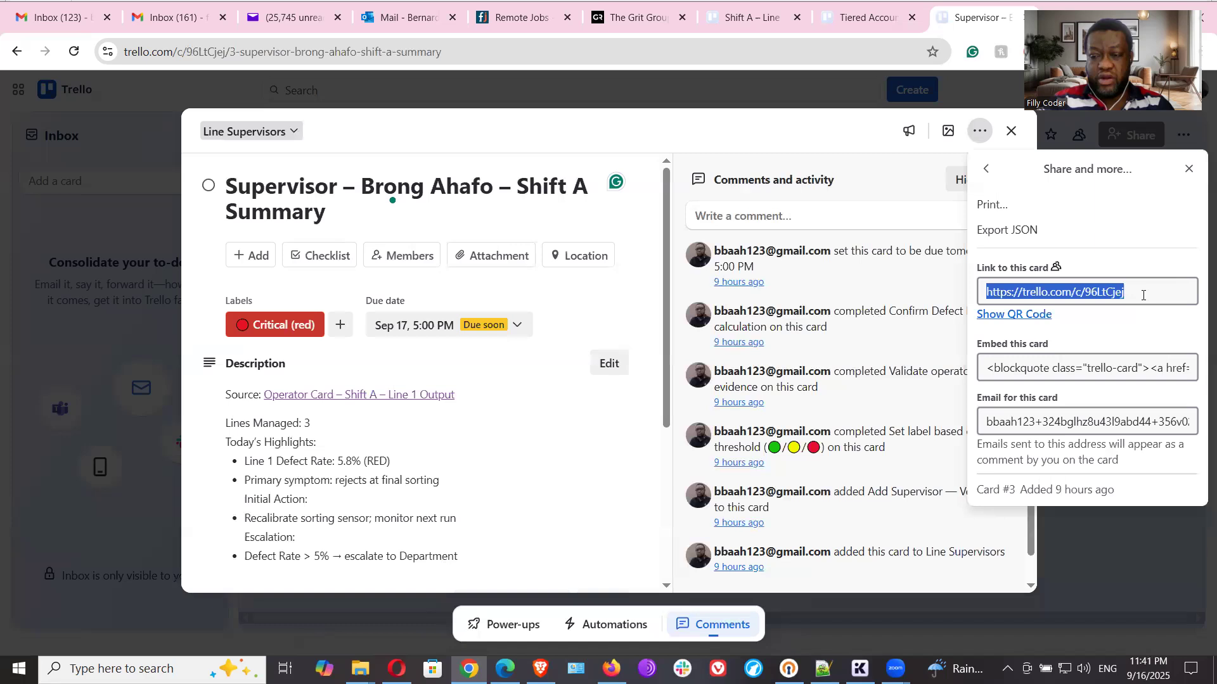
{"action": "right_click", "coordinate": [1109, 291]}
{"action": "left_click", "coordinate": [916, 345]}
- Switch to Notepad++ and paste the copied card link at the end of the "Key Escalation" line
{"action": "left_click", "coordinate": [824, 668]}
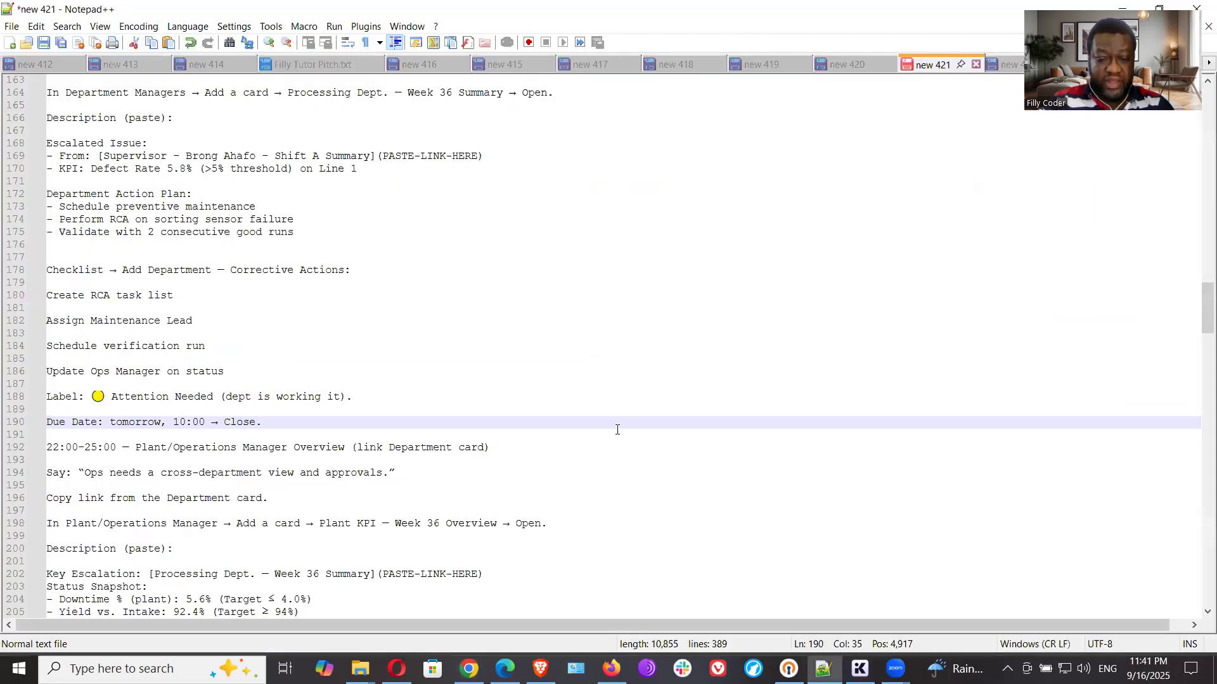
{"action": "left_click", "coordinate": [539, 441]}
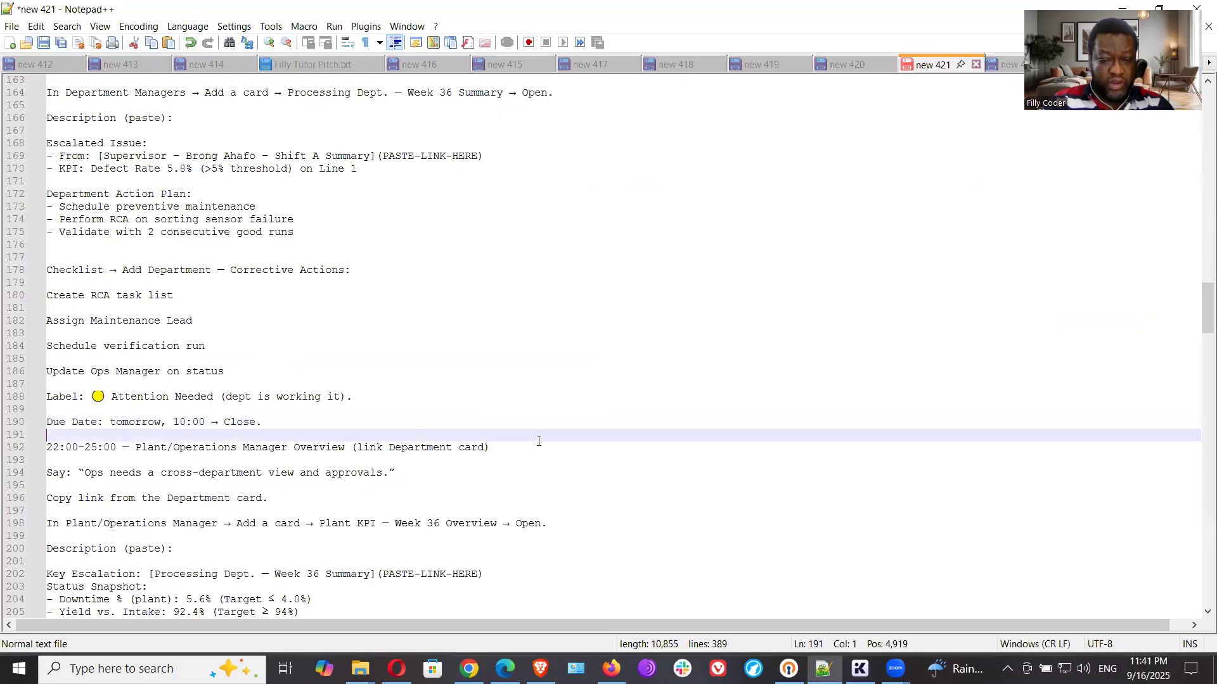
{"action": "left_click", "coordinate": [534, 575]}
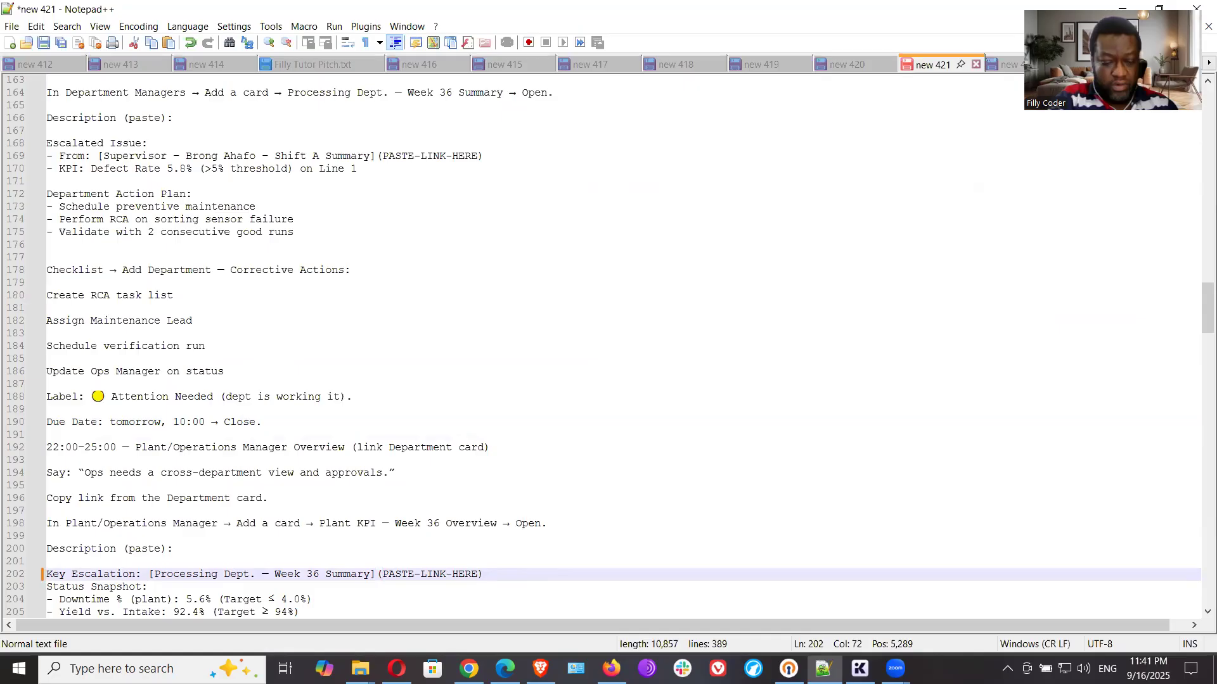
{"action": "key", "text": "ctrl+v"}
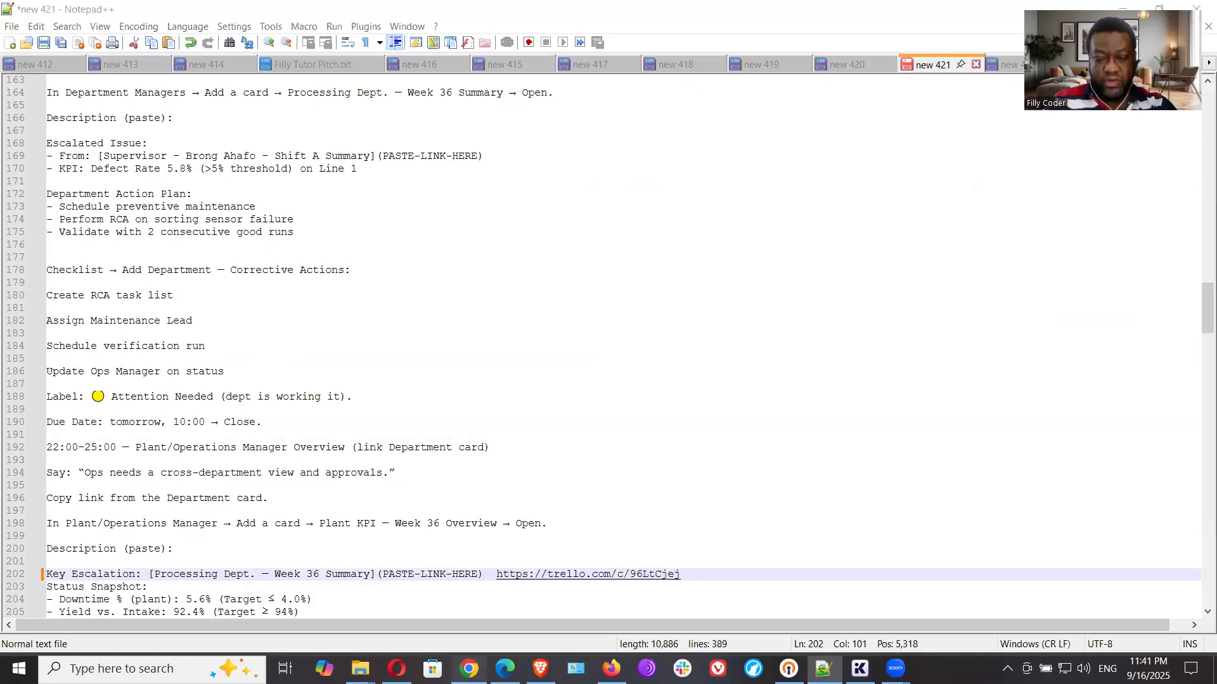
- Switch back to Trello, close the Supervisor card and open the "Processing Dept. — Week 36 Summary" card
{"action": "left_click", "coordinate": [468, 668]}
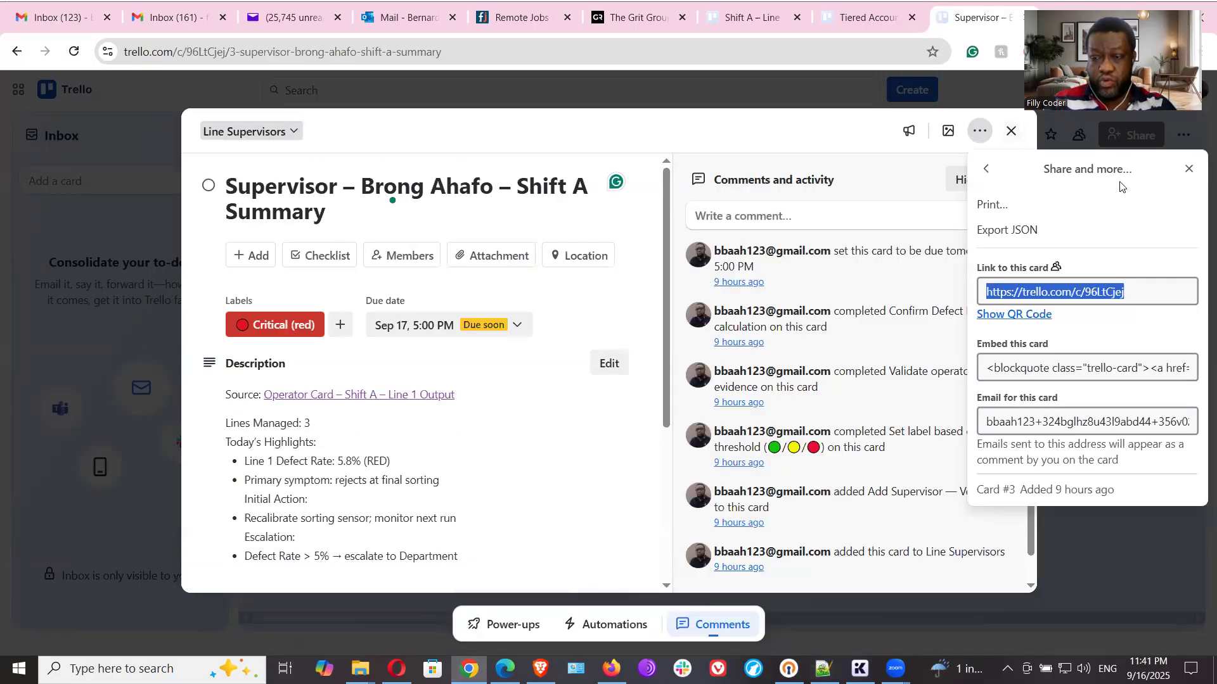
{"action": "left_click", "coordinate": [1189, 170]}
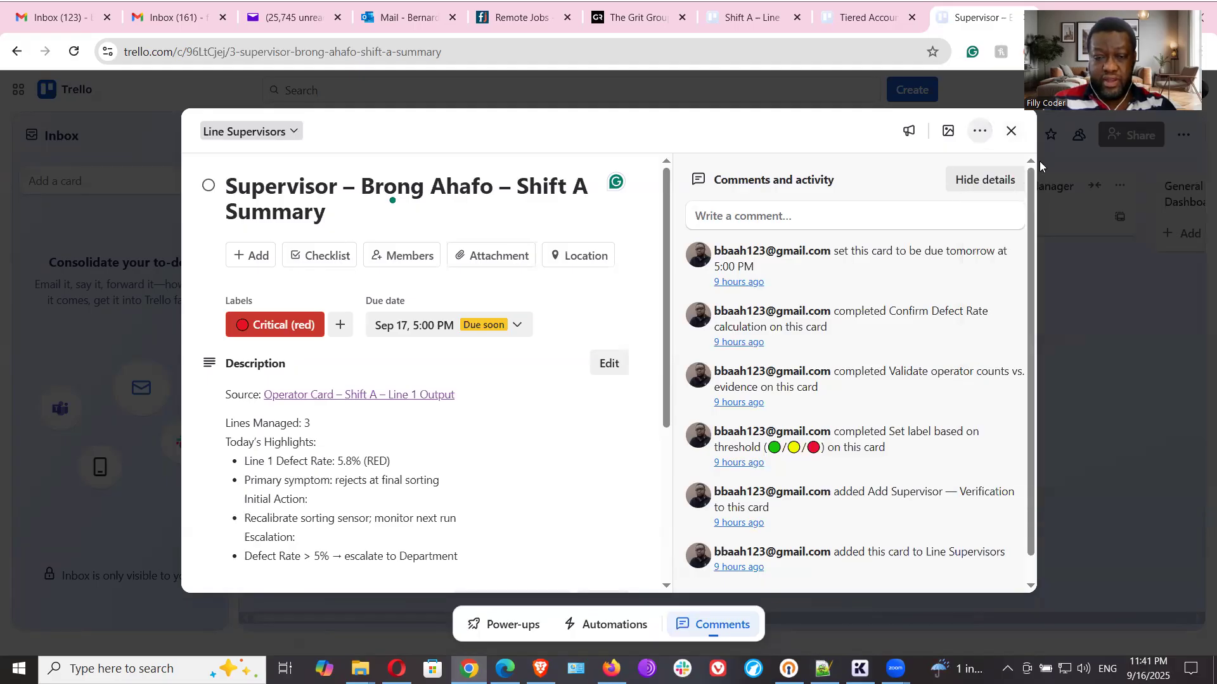
{"action": "left_click", "coordinate": [1010, 131]}
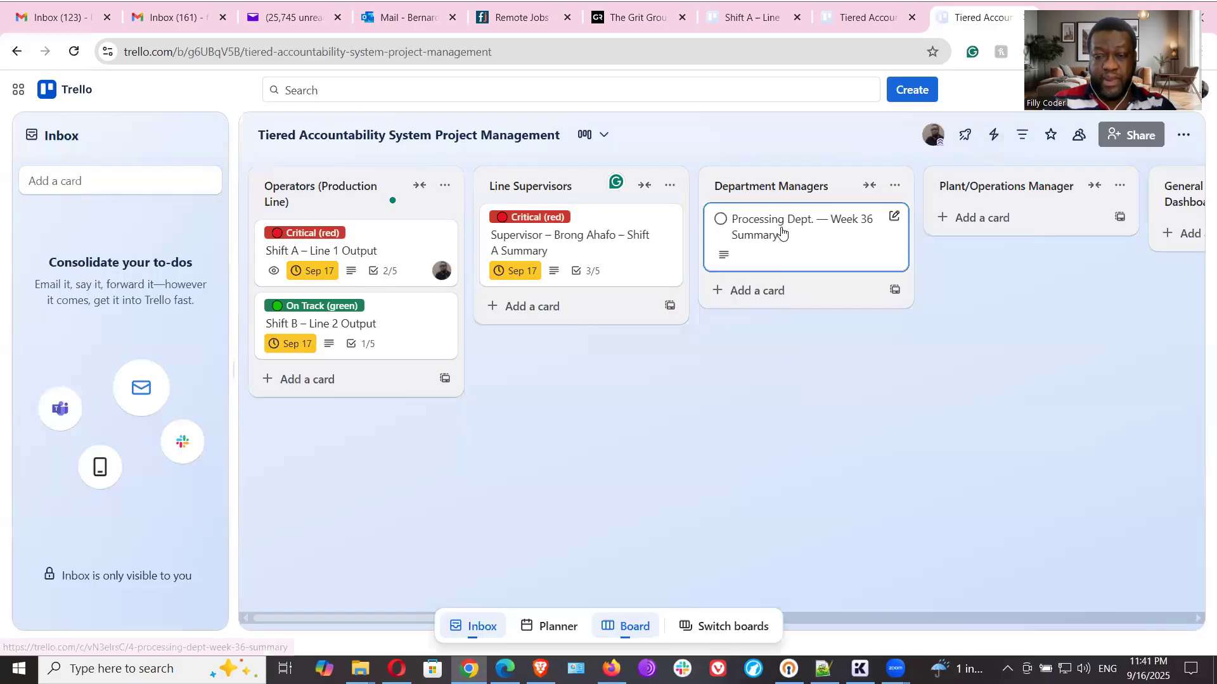
{"action": "left_click", "coordinate": [781, 235]}
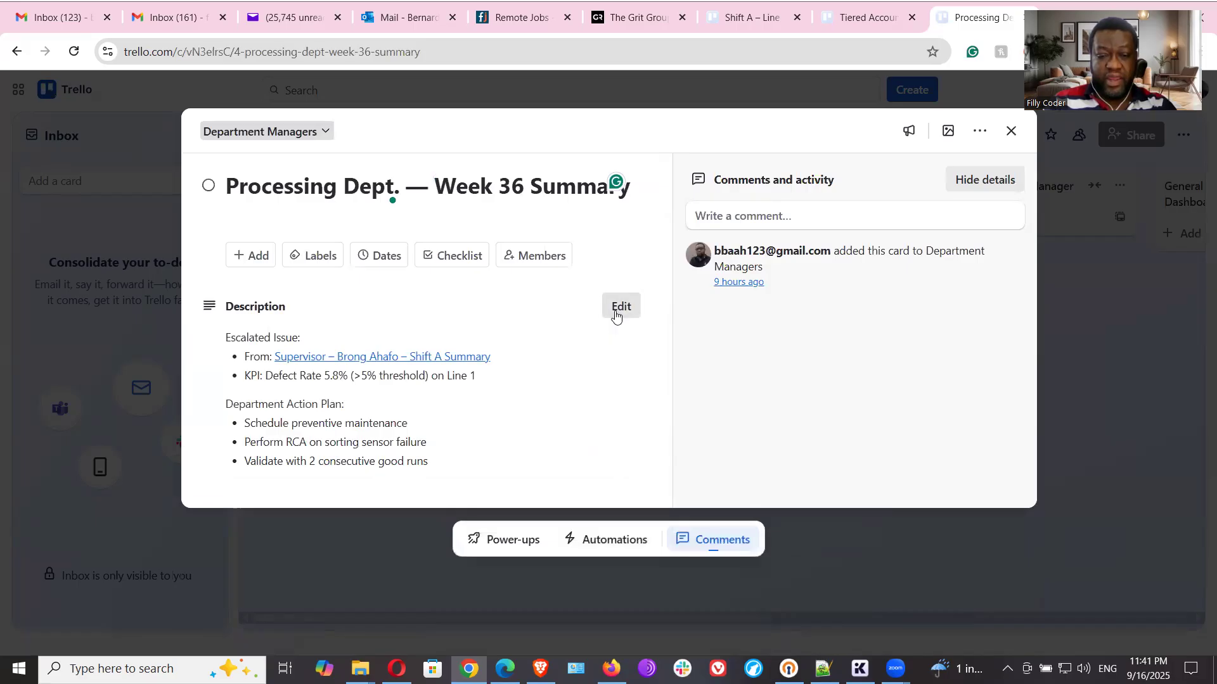
{"action": "left_click", "coordinate": [620, 307]}
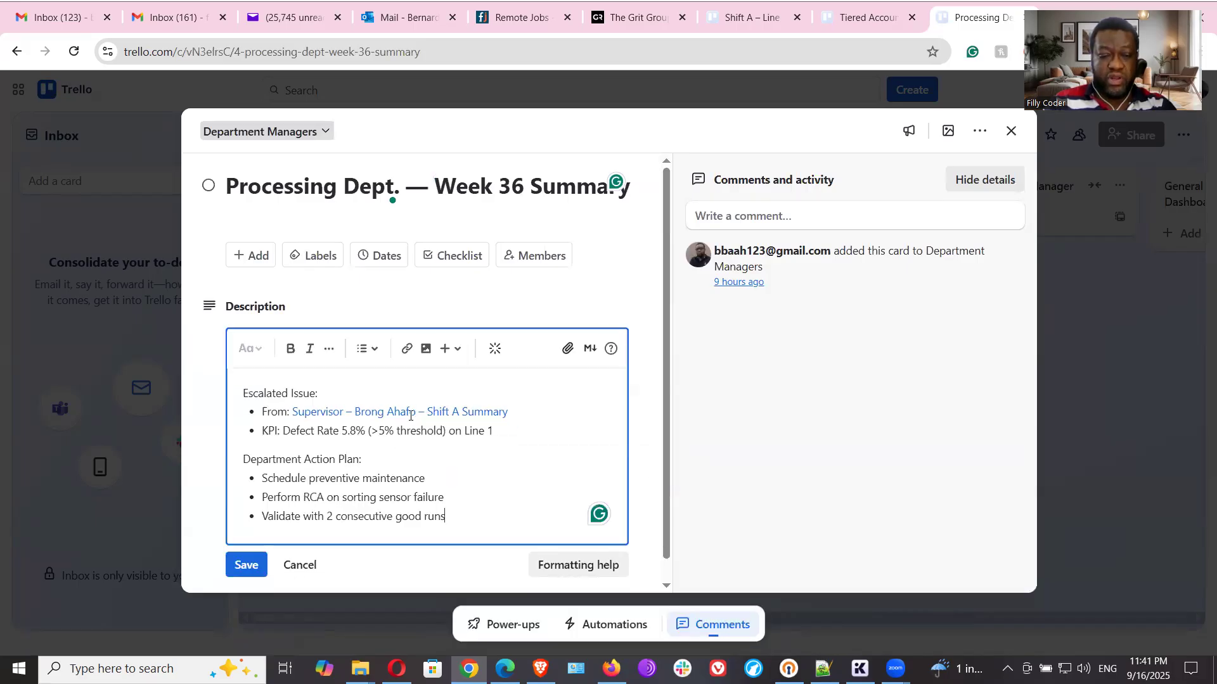
{"action": "left_click", "coordinate": [406, 414]}
{"action": "left_click", "coordinate": [327, 438]}
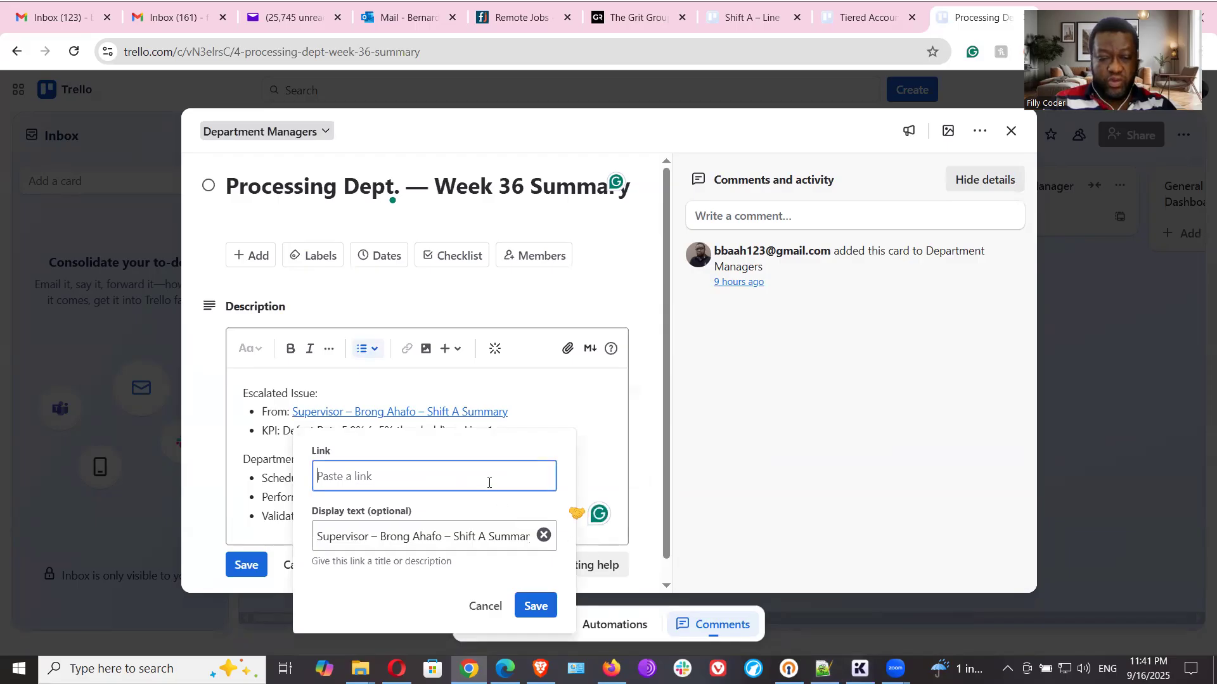
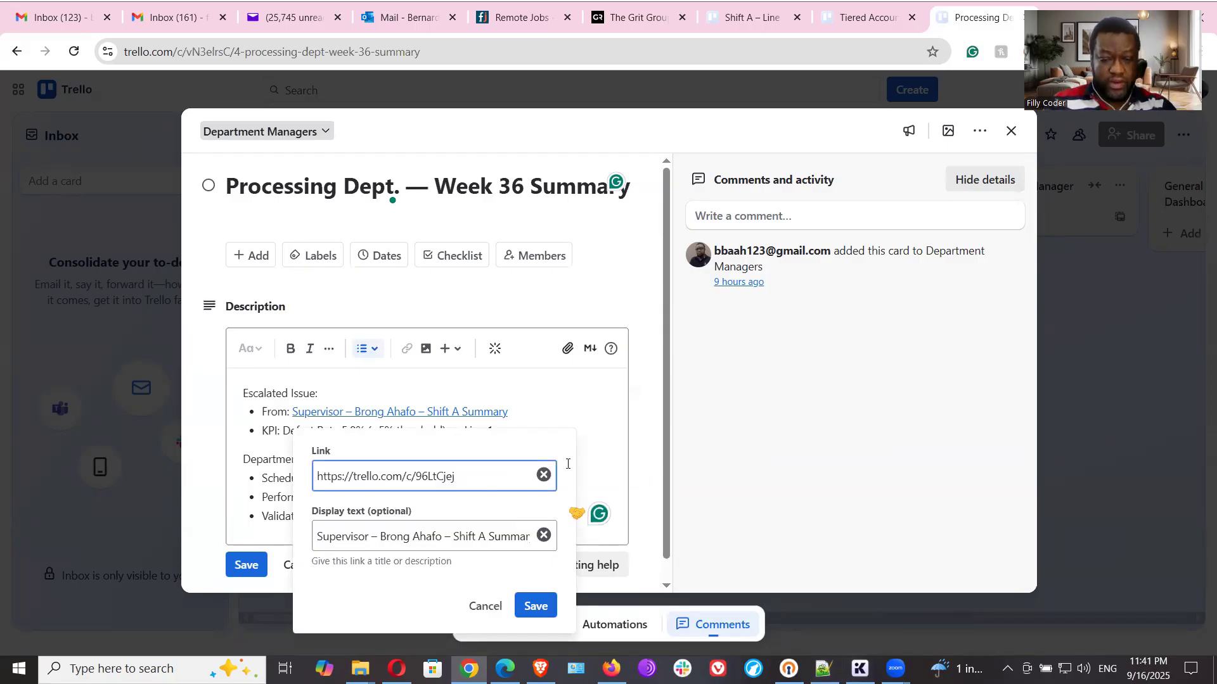
{"action": "key", "text": "Return"}
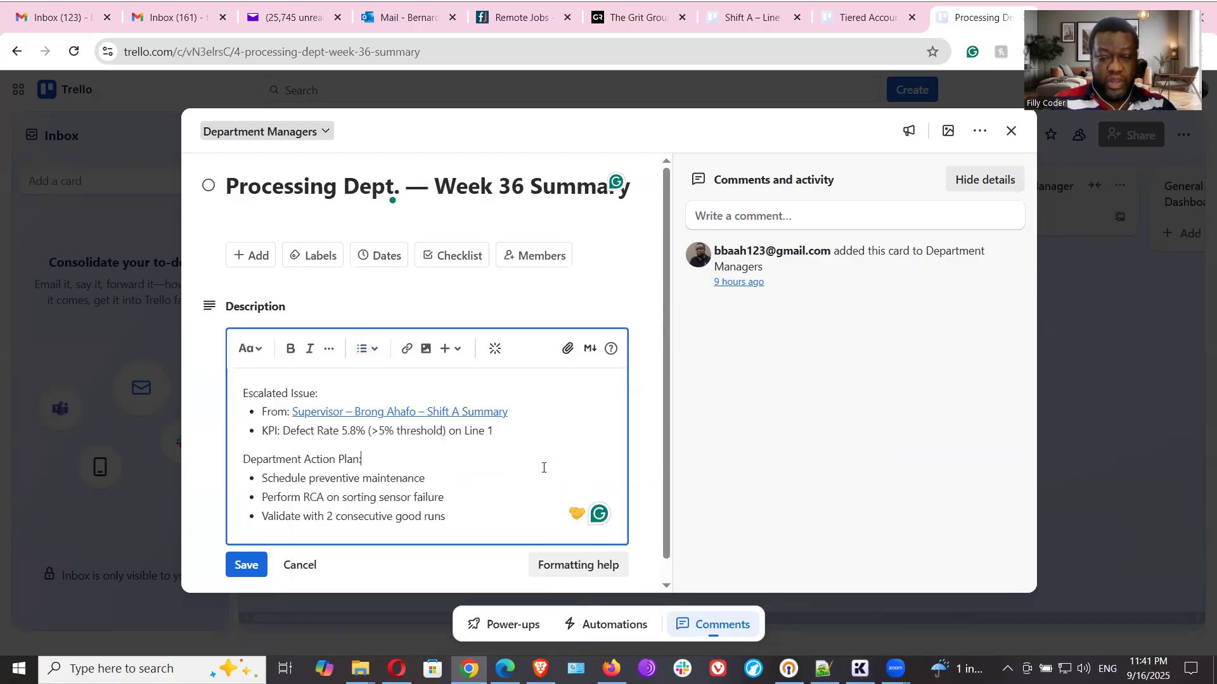
{"action": "left_click", "coordinate": [252, 564]}
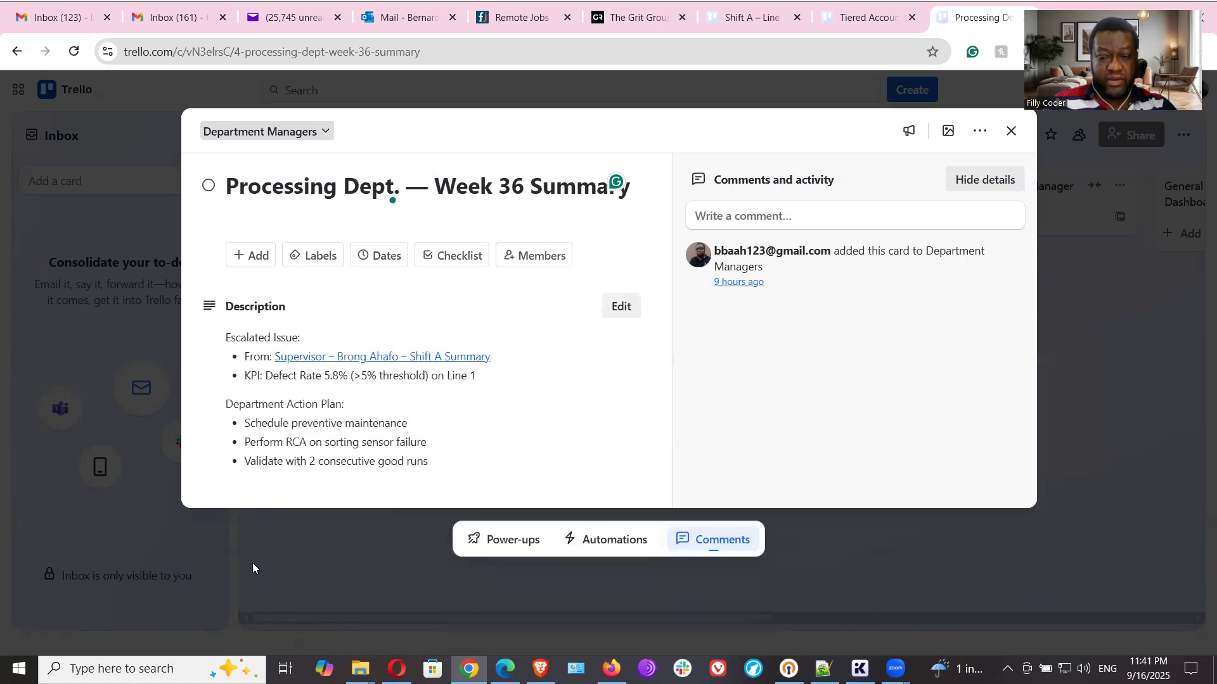
{"action": "left_click", "coordinate": [431, 359]}
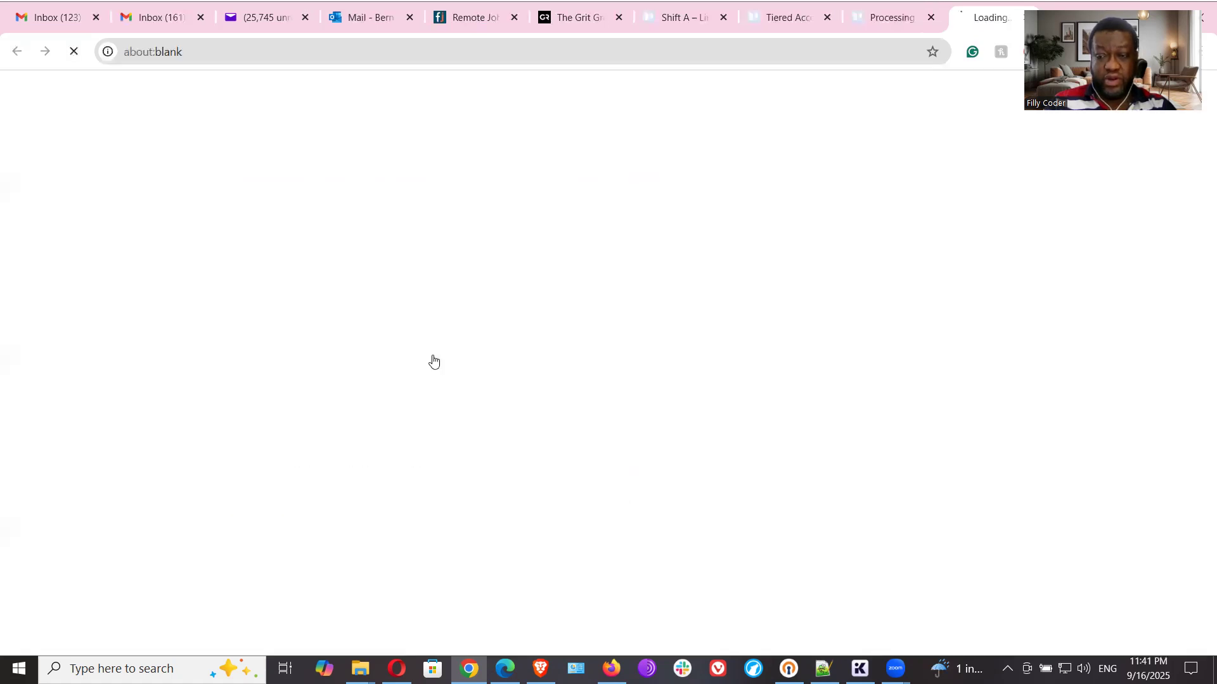
{"action": "left_click", "coordinate": [1022, 19]}
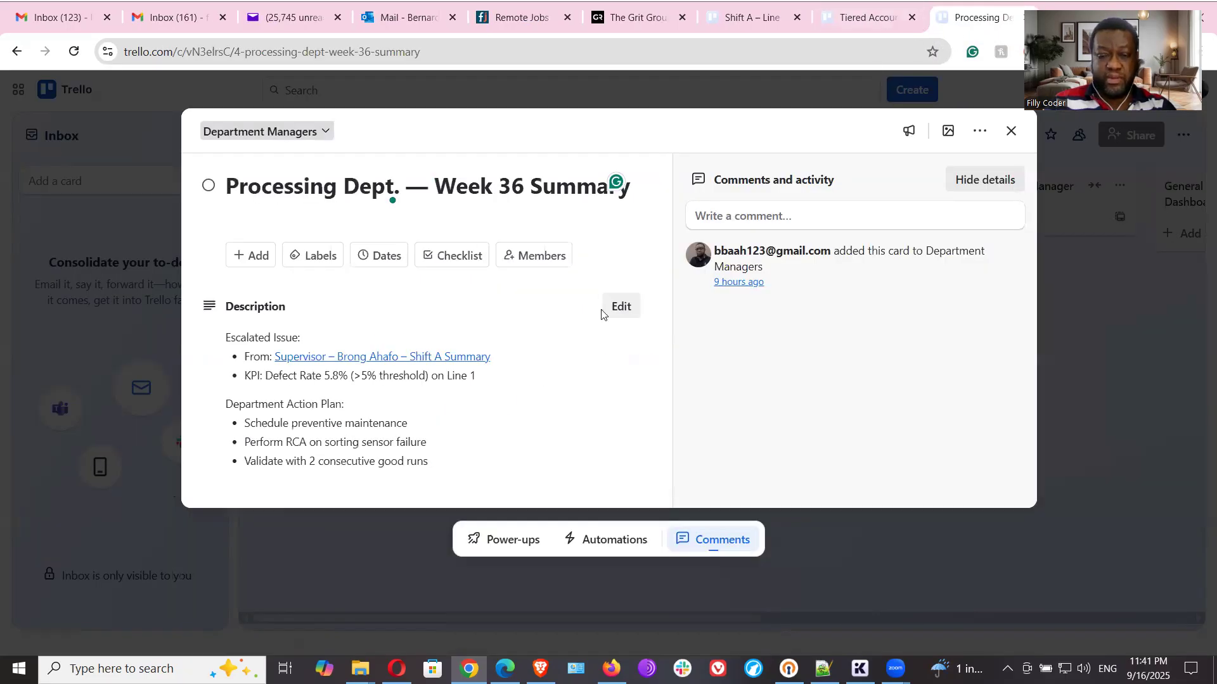
{"action": "left_click", "coordinate": [618, 307]}
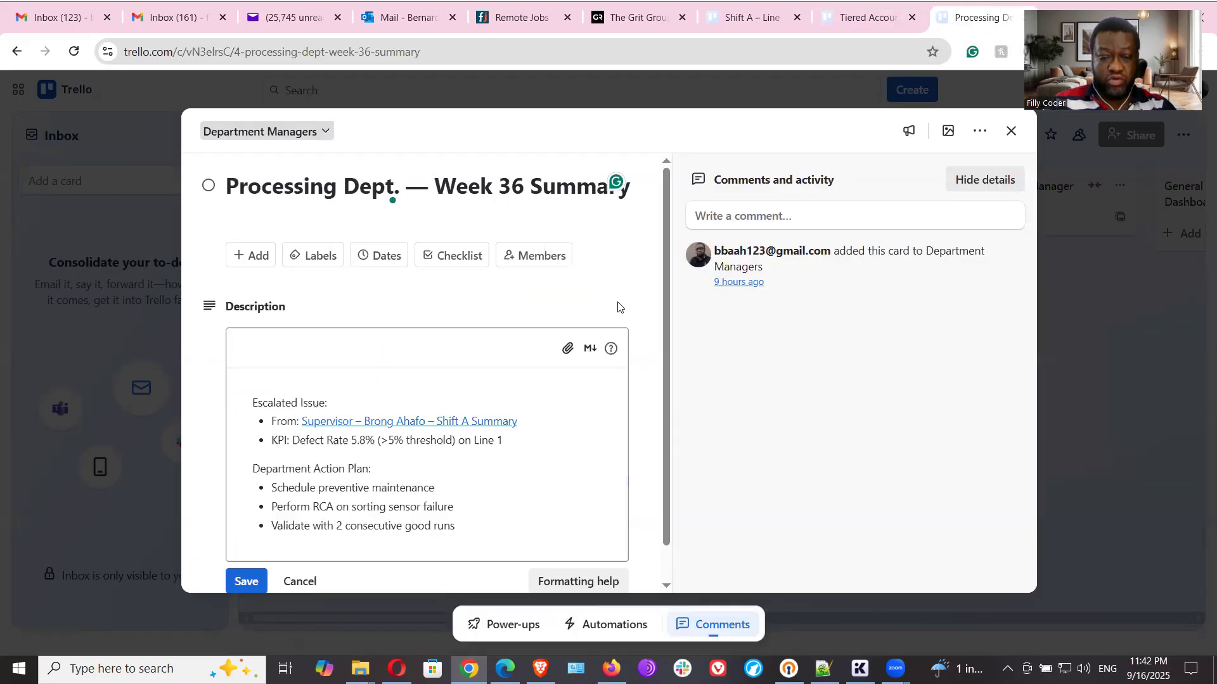
{"action": "left_click", "coordinate": [461, 416]}
{"action": "left_click", "coordinate": [328, 441]}
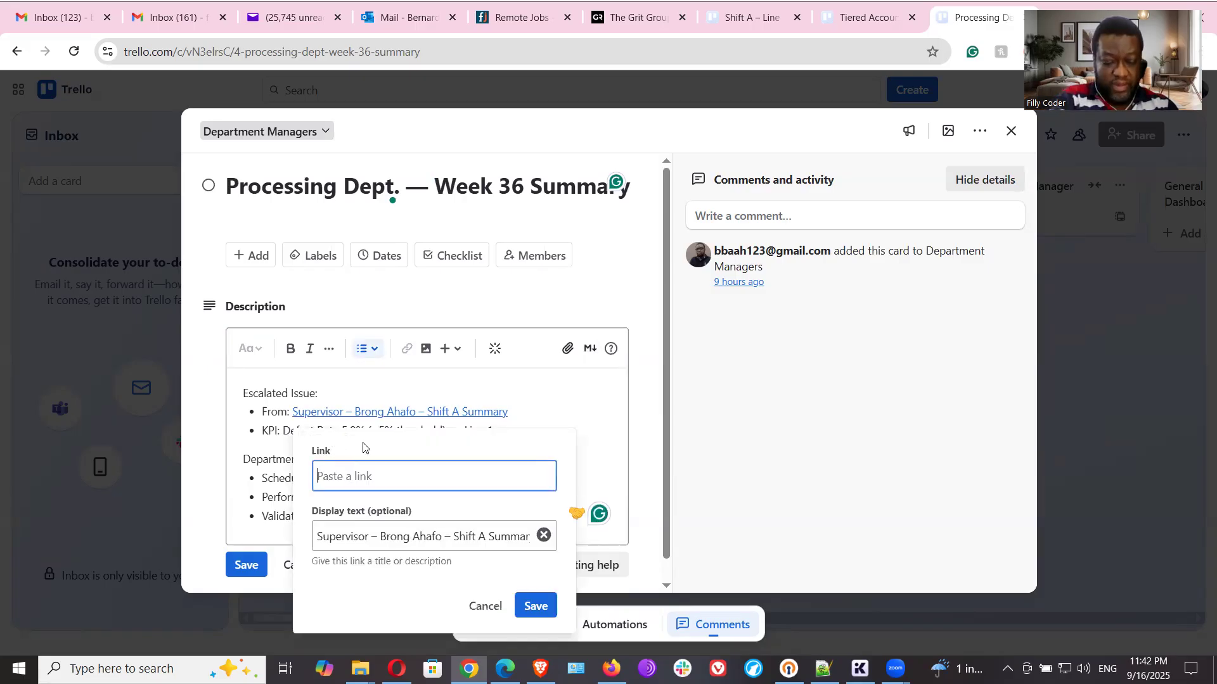
{"action": "key", "text": "Return"}
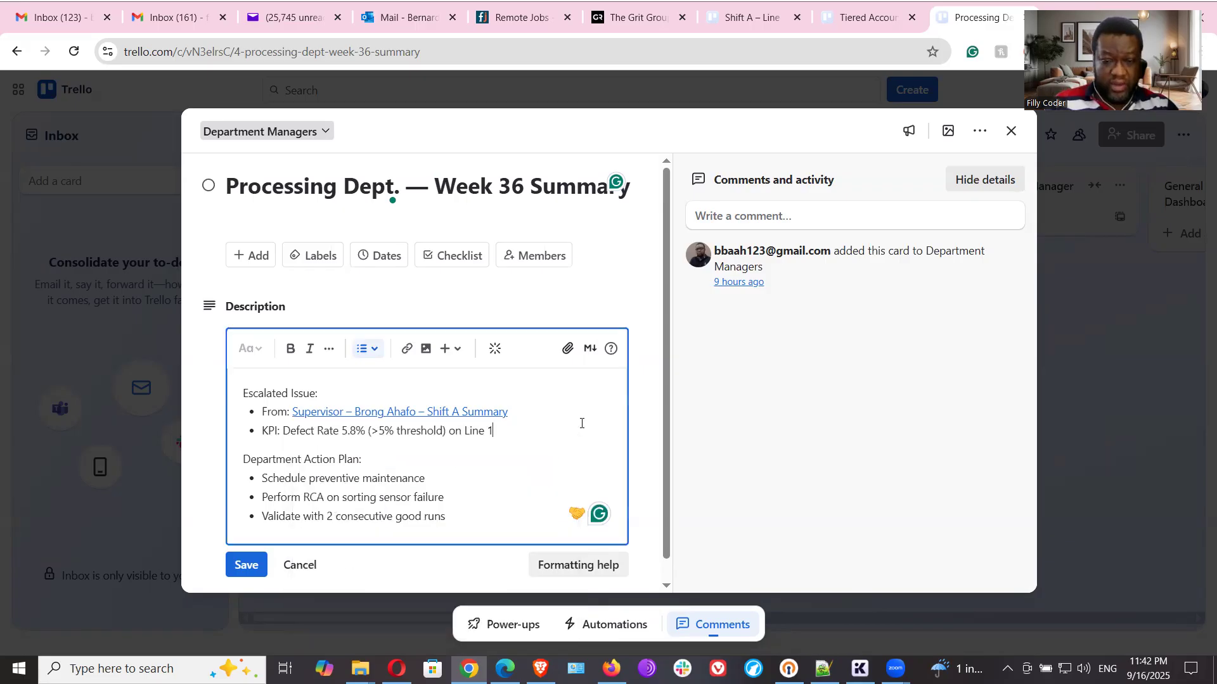
{"action": "left_click", "coordinate": [355, 414]}
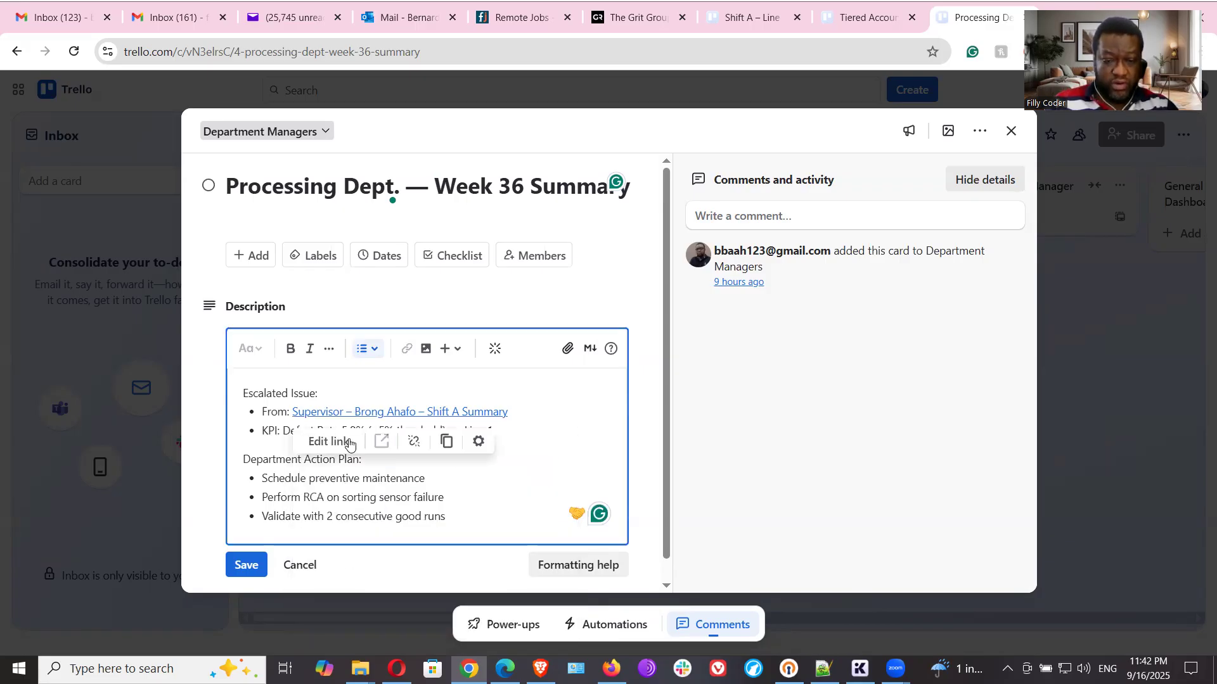
{"action": "left_click", "coordinate": [328, 442]}
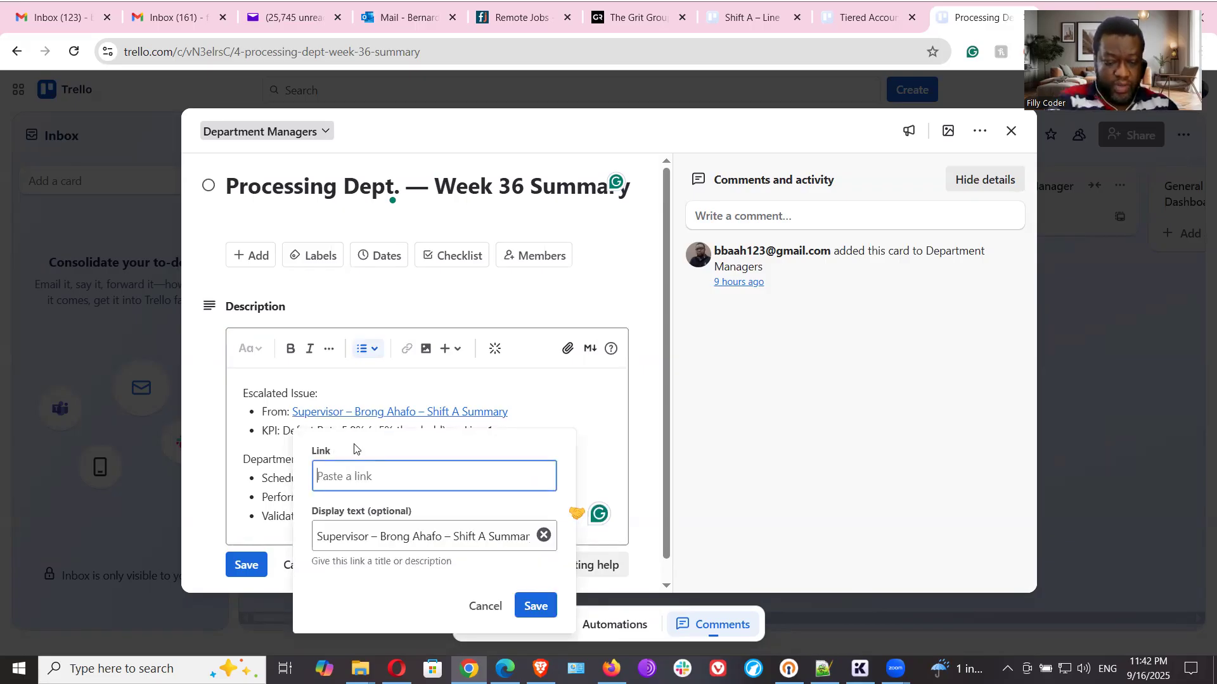
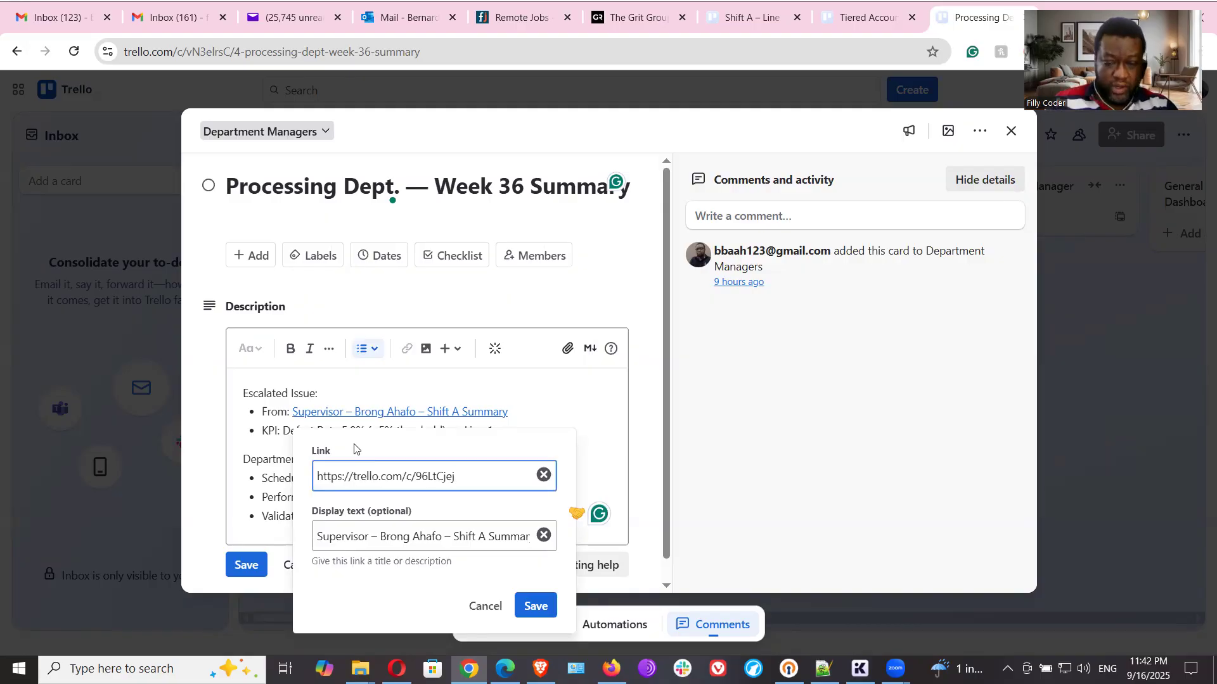
{"action": "left_click", "coordinate": [543, 609]}
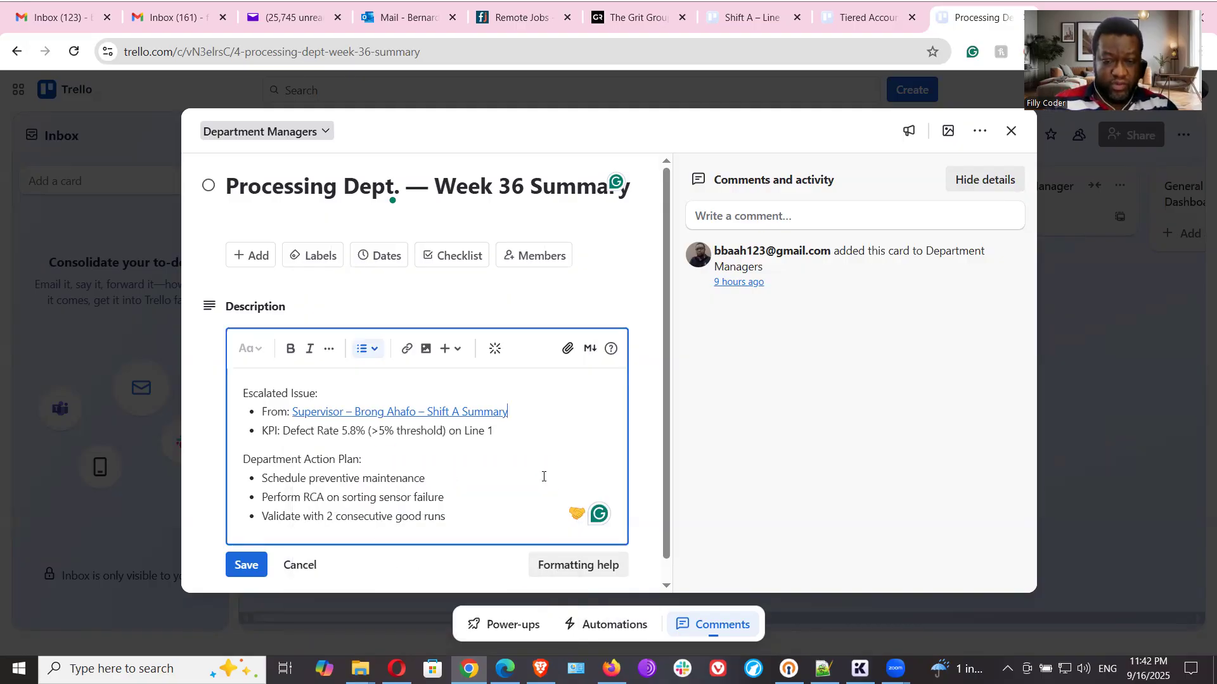
{"action": "left_click", "coordinate": [246, 564]}
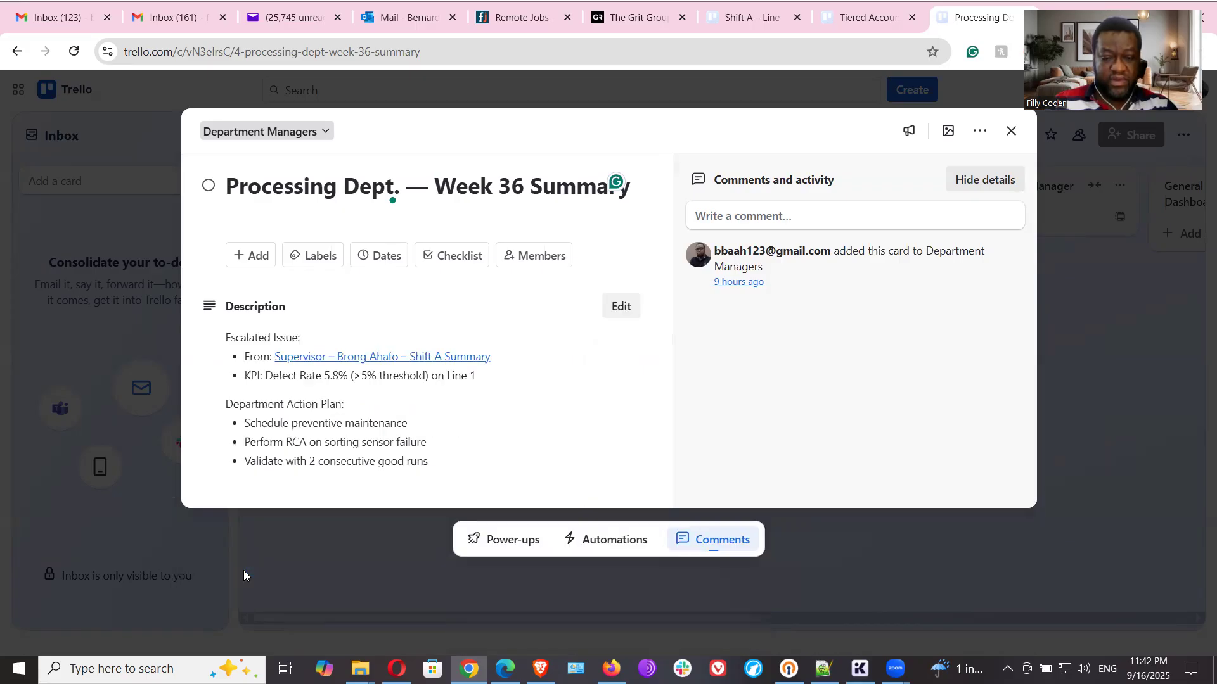
- Test the saved Supervisor link, then close the linked card and reopen the "Processing Dept. — Week 36 Summary" card
{"action": "left_click", "coordinate": [446, 357]}
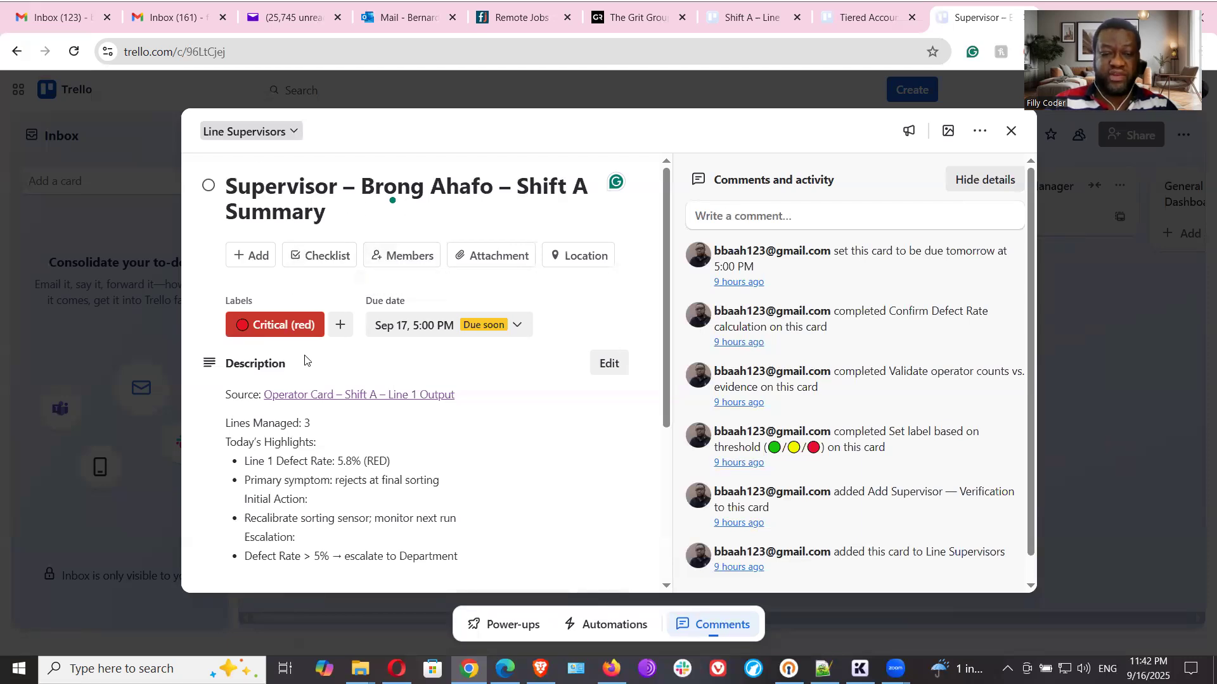
{"action": "left_click", "coordinate": [1017, 131]}
{"action": "left_click", "coordinate": [789, 233]}
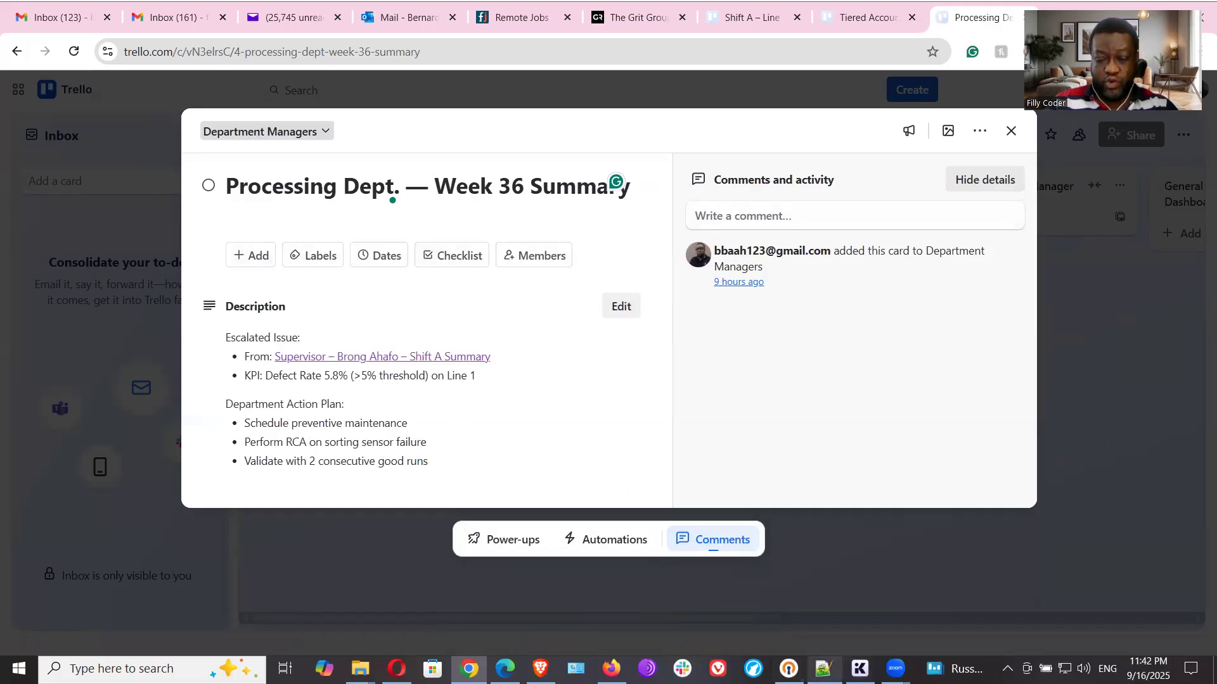
- Examine the setup notes in Notepad++ for the Department Manager Roll-Up and Plant/Operations Manager Overview, checking them against the open Trello card
{"action": "left_click", "coordinate": [823, 668]}
{"action": "scroll", "coordinate": [483, 384], "scroll_direction": "down", "scroll_amount": 6}
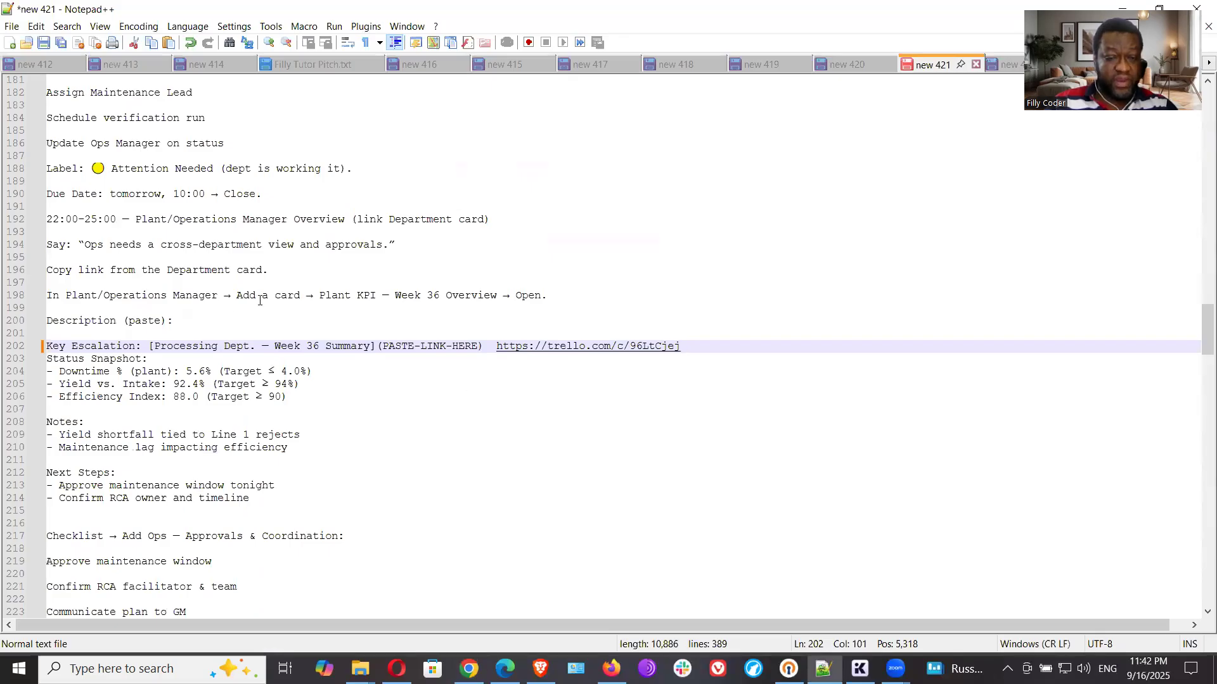
{"action": "left_click", "coordinate": [257, 297]}
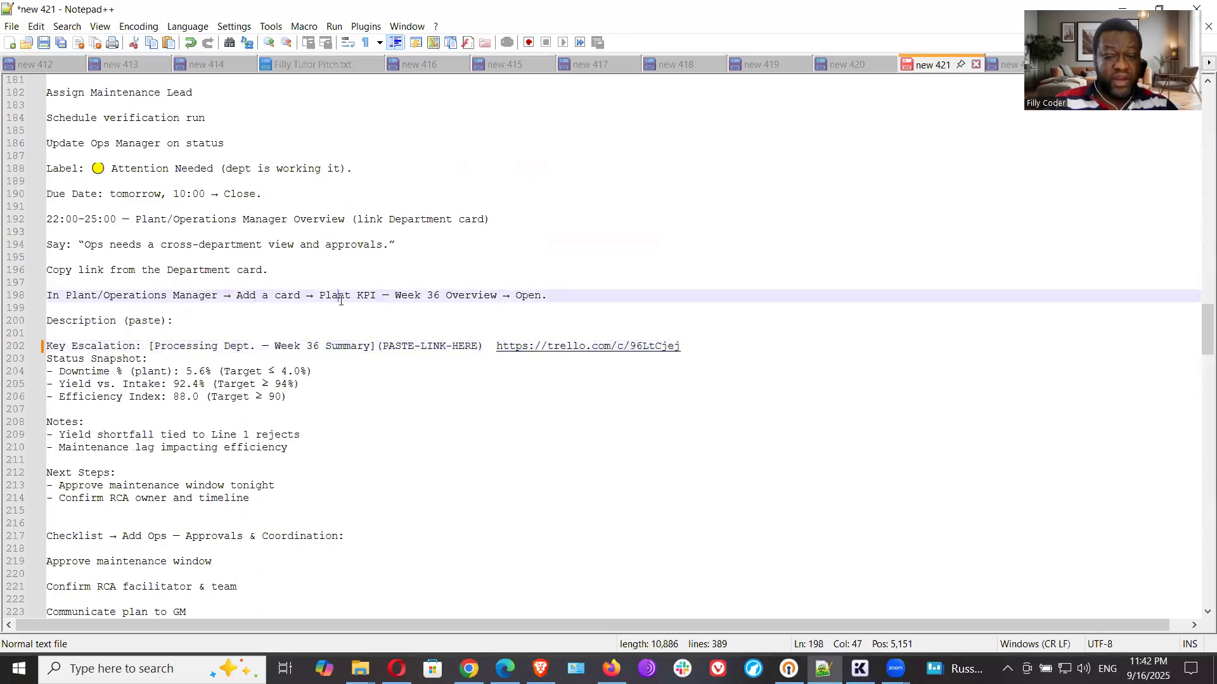
{"action": "left_click", "coordinate": [469, 669]}
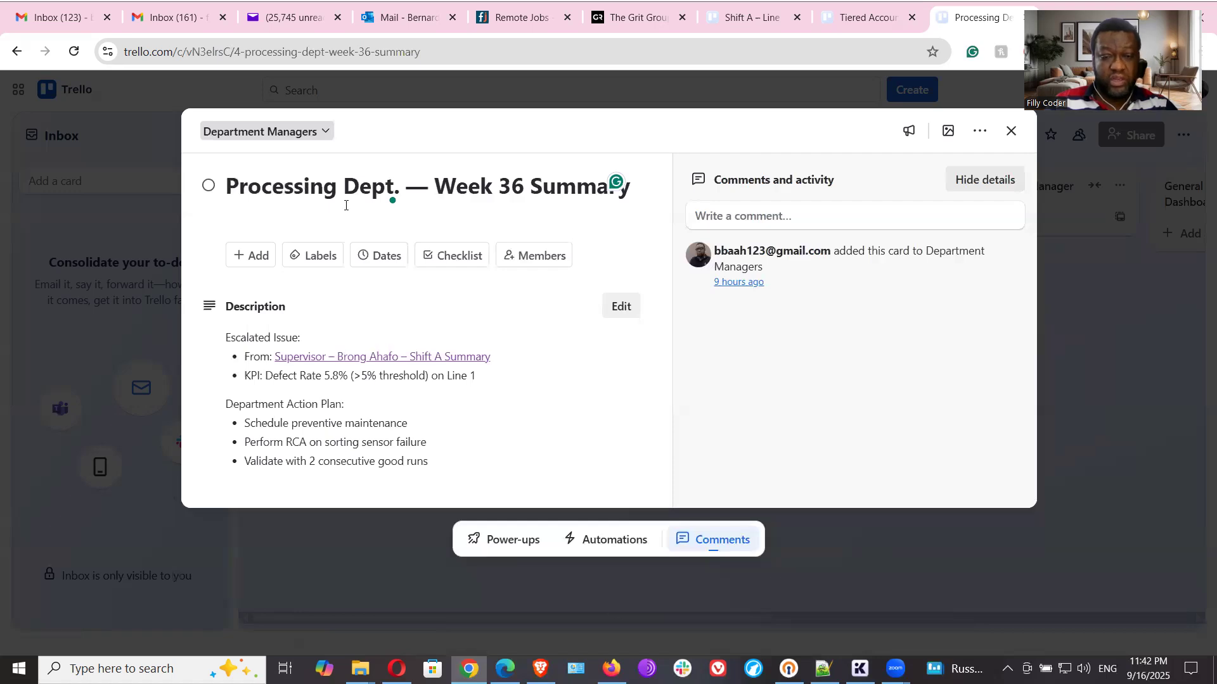
{"action": "left_click", "coordinate": [823, 669]}
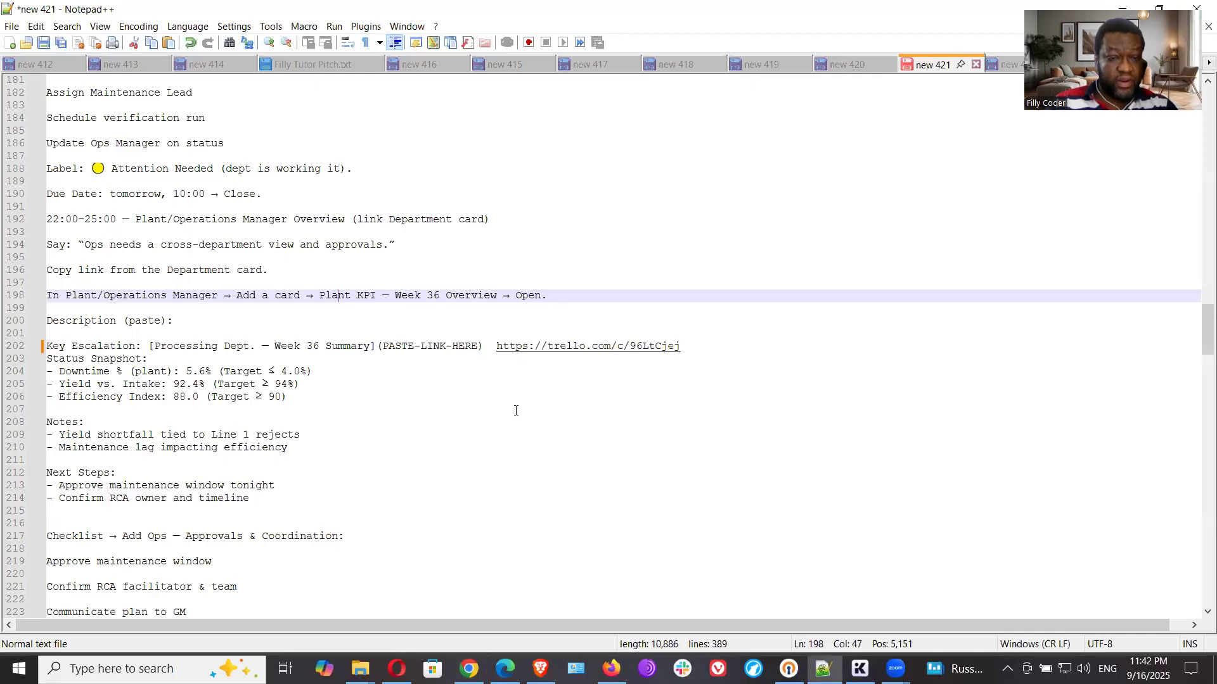
{"action": "left_click", "coordinate": [385, 218]}
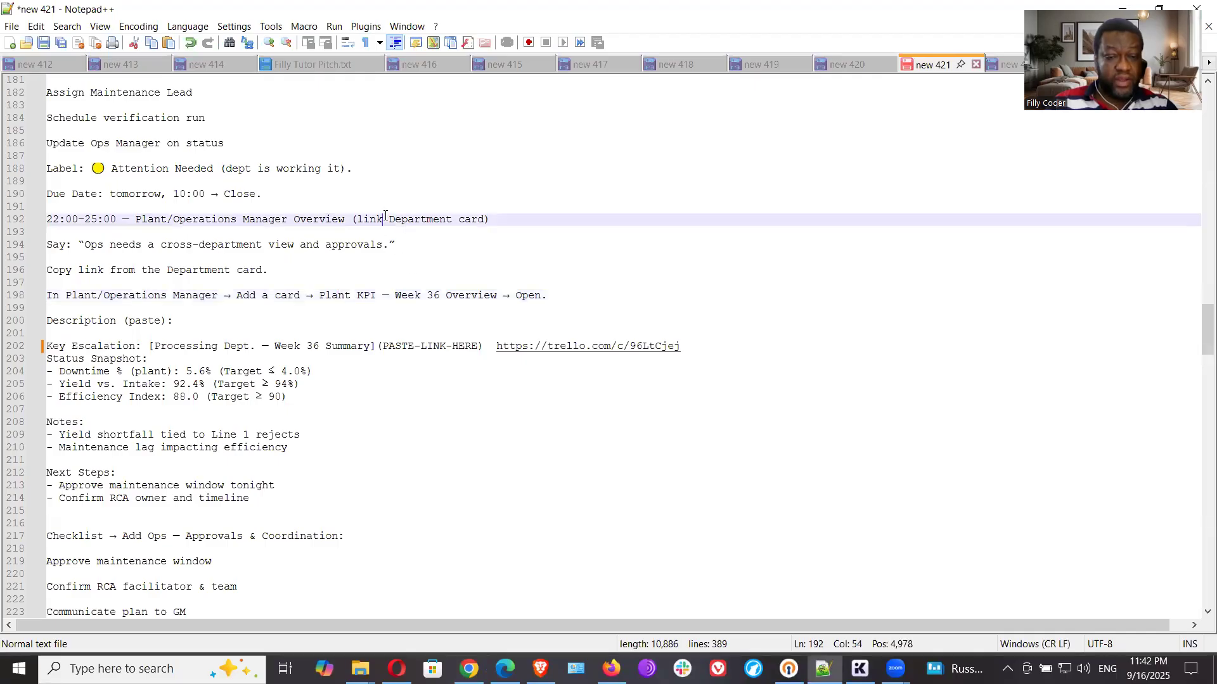
{"action": "scroll", "coordinate": [383, 254], "scroll_direction": "up", "scroll_amount": 6}
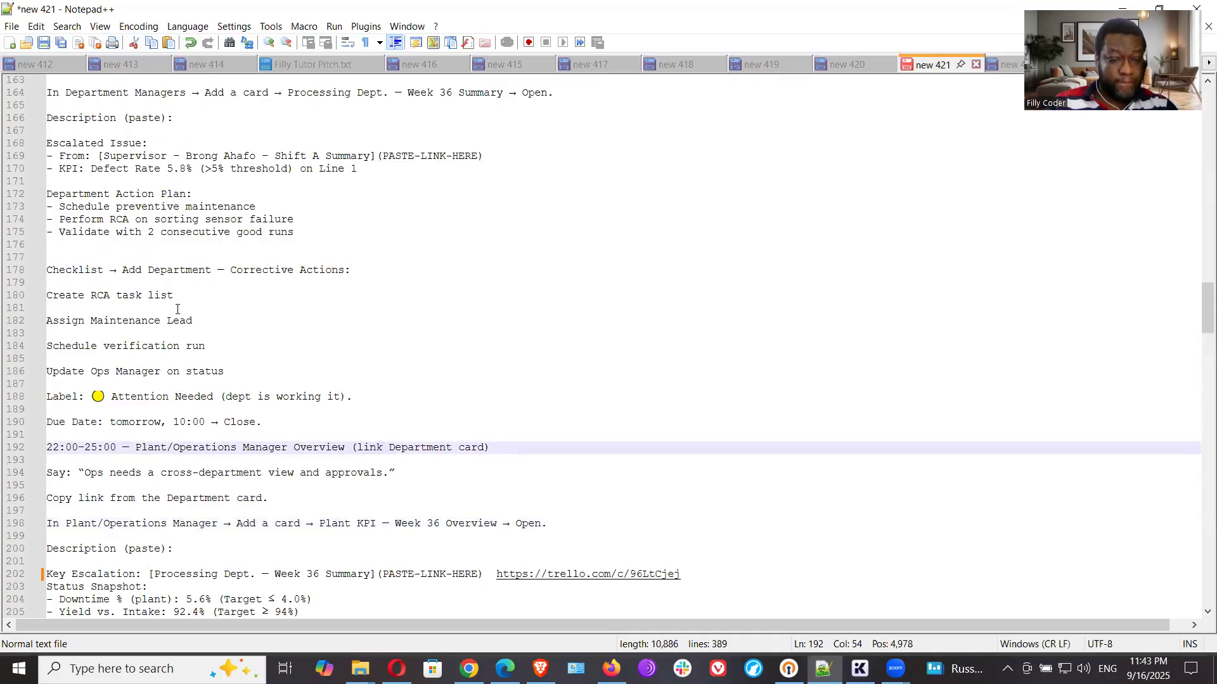
{"action": "scroll", "coordinate": [241, 306], "scroll_direction": "up", "scroll_amount": 1}
{"action": "scroll", "coordinate": [251, 305], "scroll_direction": "up", "scroll_amount": 2}
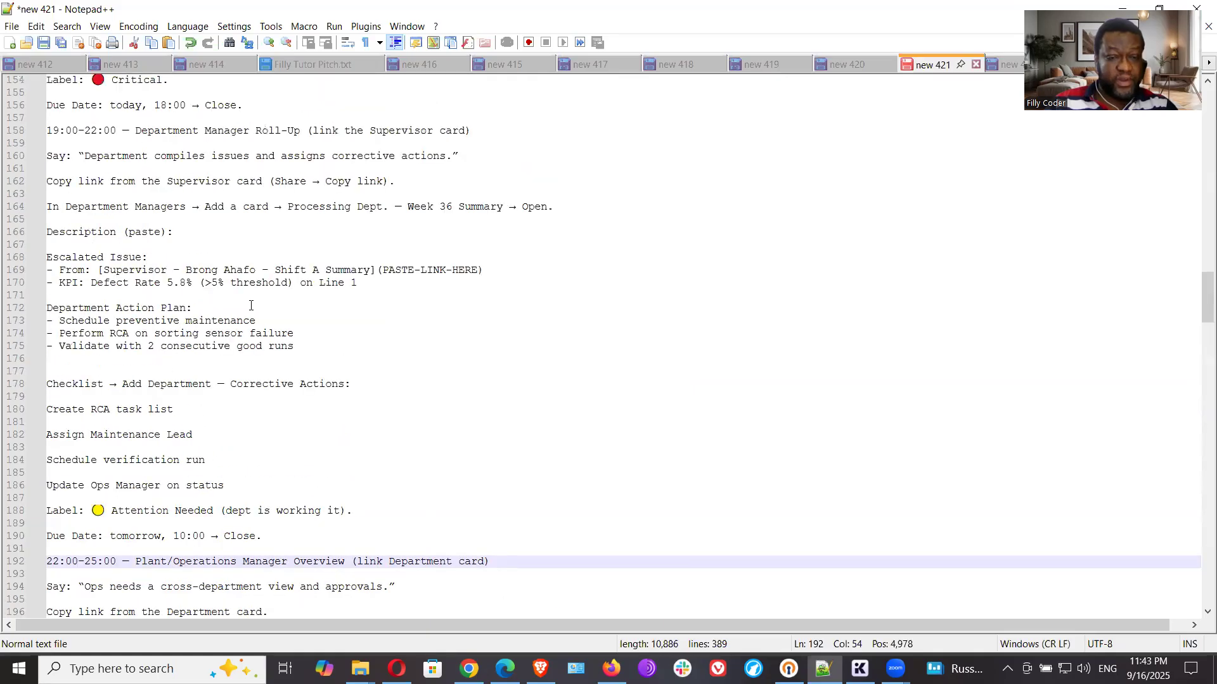
{"action": "left_click_drag", "start_coordinate": [289, 211], "coordinate": [505, 210]}
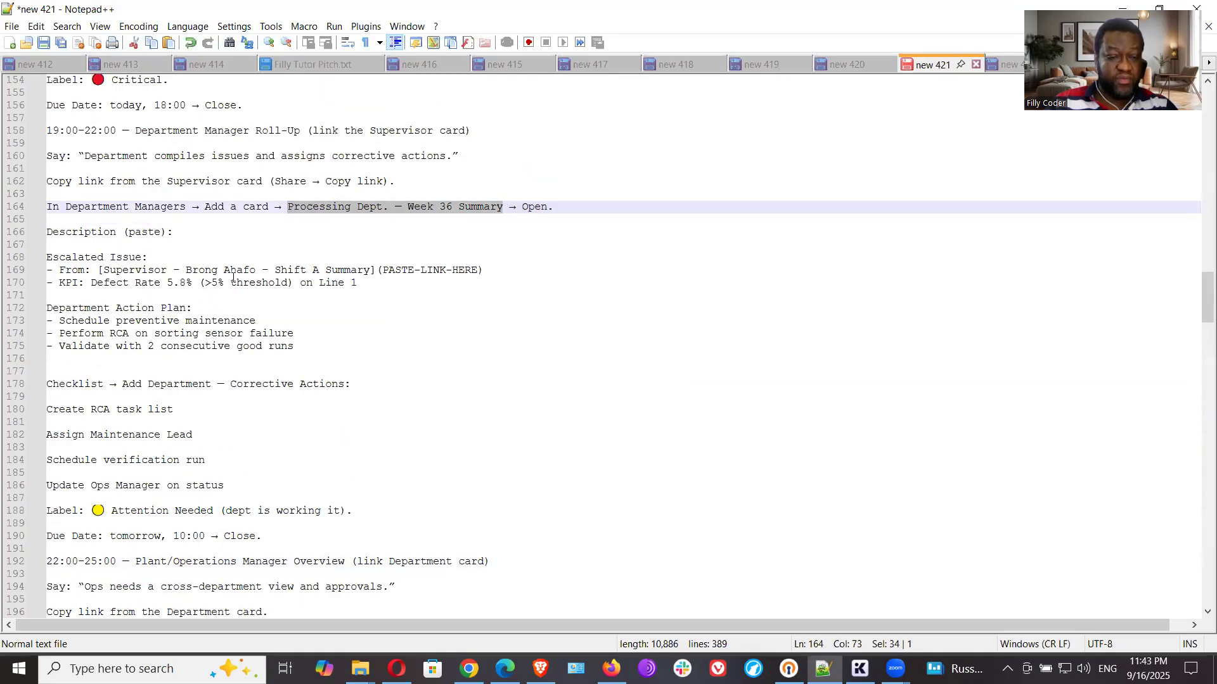
{"action": "left_click", "coordinate": [183, 284]}
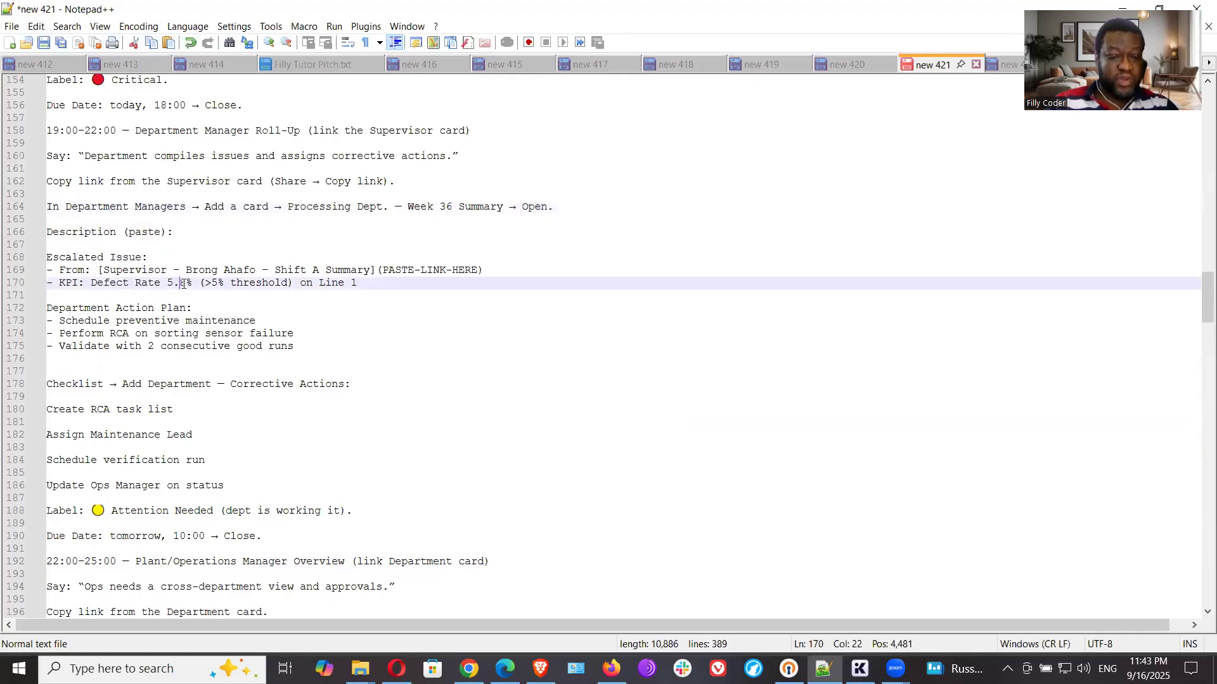
- Copy the checklist title from the notes and add a checklist titled "Add Department — Corrective Actions" to the Processing Dept. card in Trello
{"action": "scroll", "coordinate": [217, 375], "scroll_direction": "down", "scroll_amount": 2}
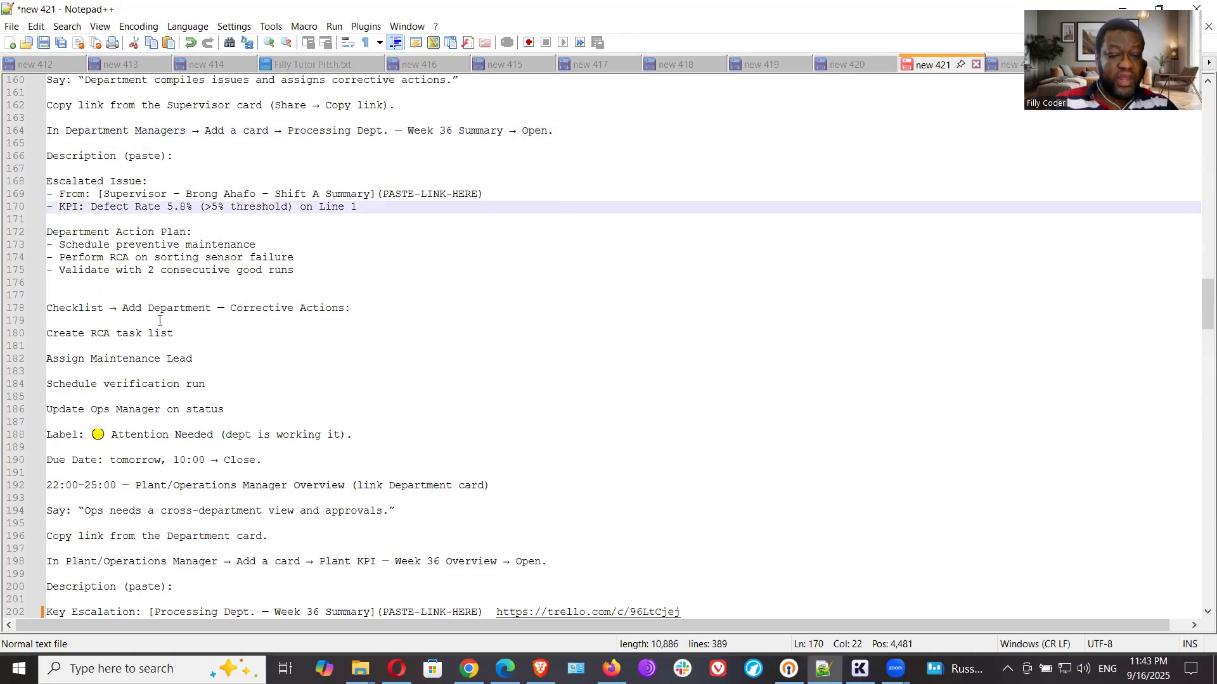
{"action": "left_click_drag", "start_coordinate": [125, 308], "coordinate": [345, 309]}
{"action": "right_click", "coordinate": [329, 308]}
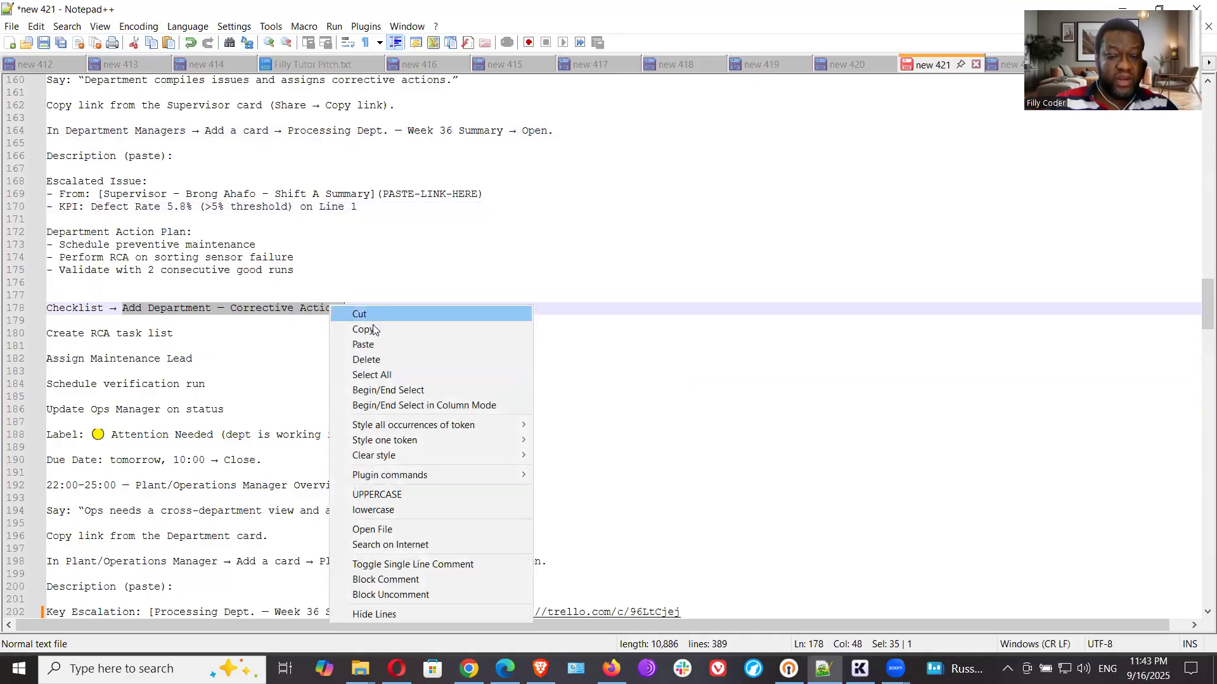
{"action": "left_click", "coordinate": [366, 327]}
{"action": "key", "text": "alt+Tab"}
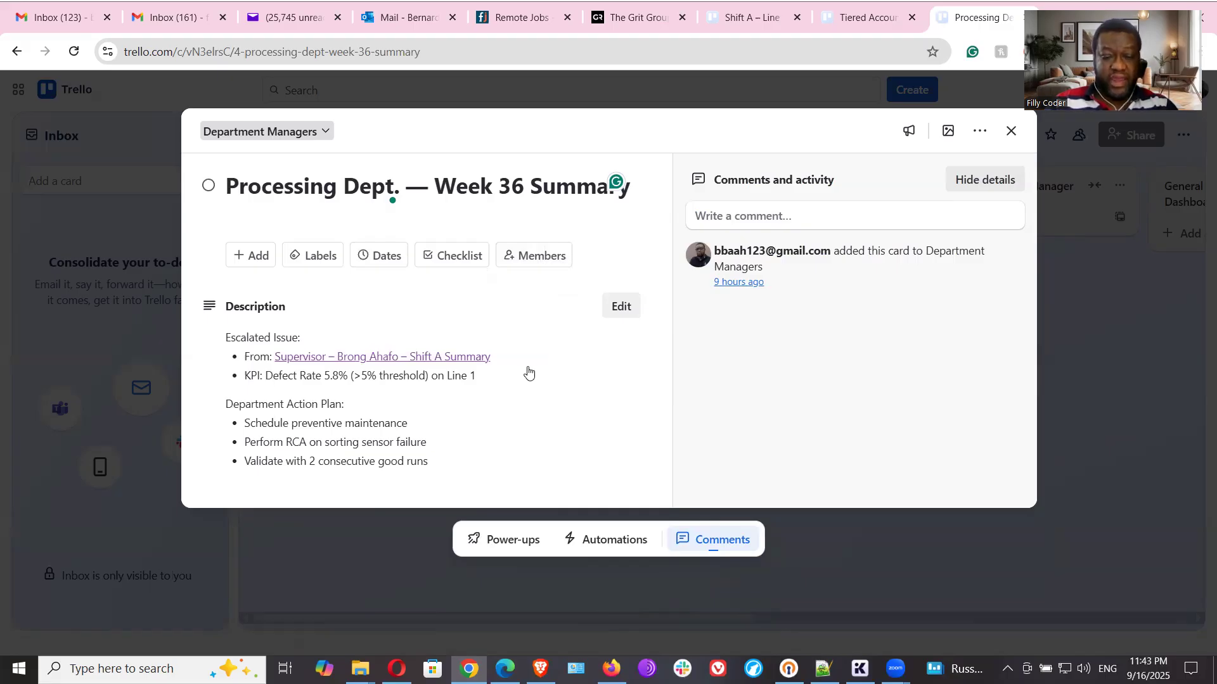
{"action": "left_click", "coordinate": [451, 256]}
{"action": "key", "text": "ctrl+v"}
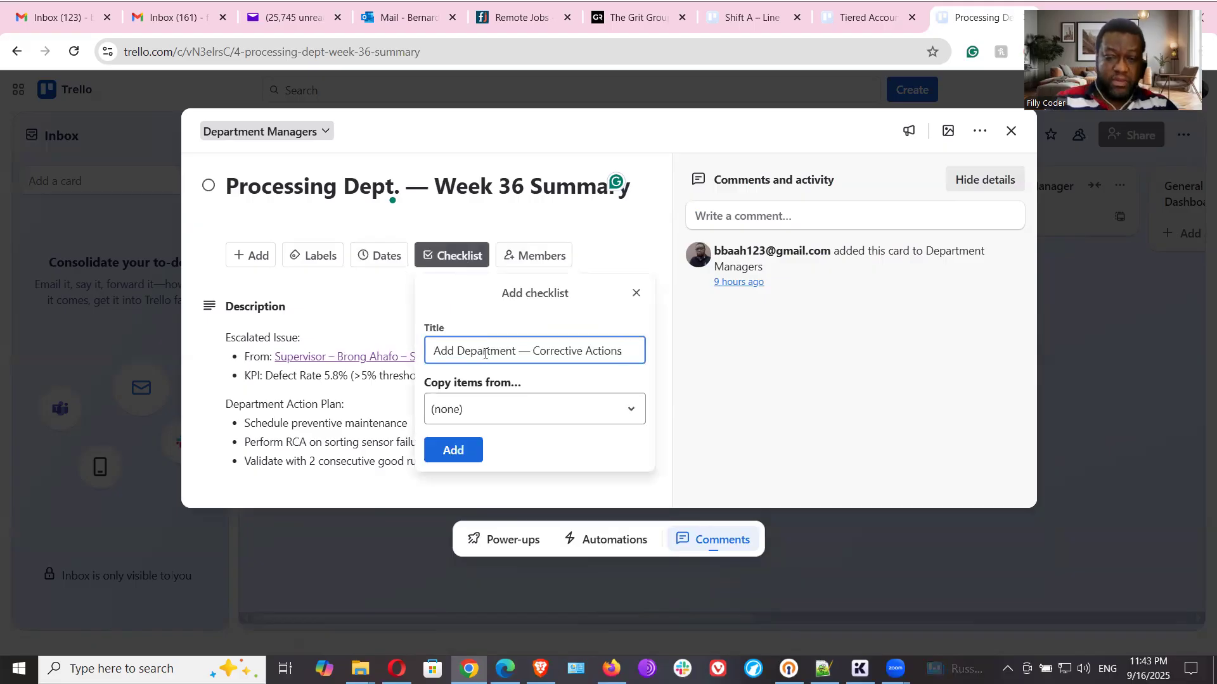
{"action": "left_click", "coordinate": [454, 451]}
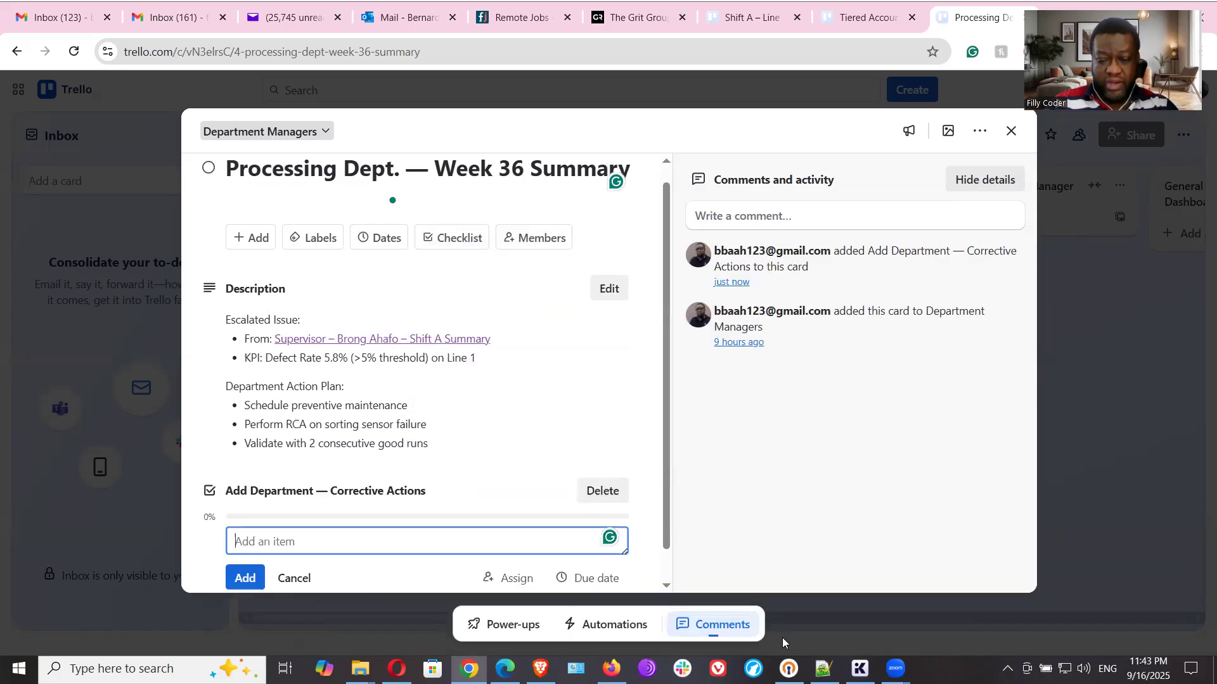
- Copy "Create RCA task list" from the Notepad++ notes and add it as the first item of the Corrective Actions checklist in Trello
{"action": "left_click", "coordinate": [824, 668]}
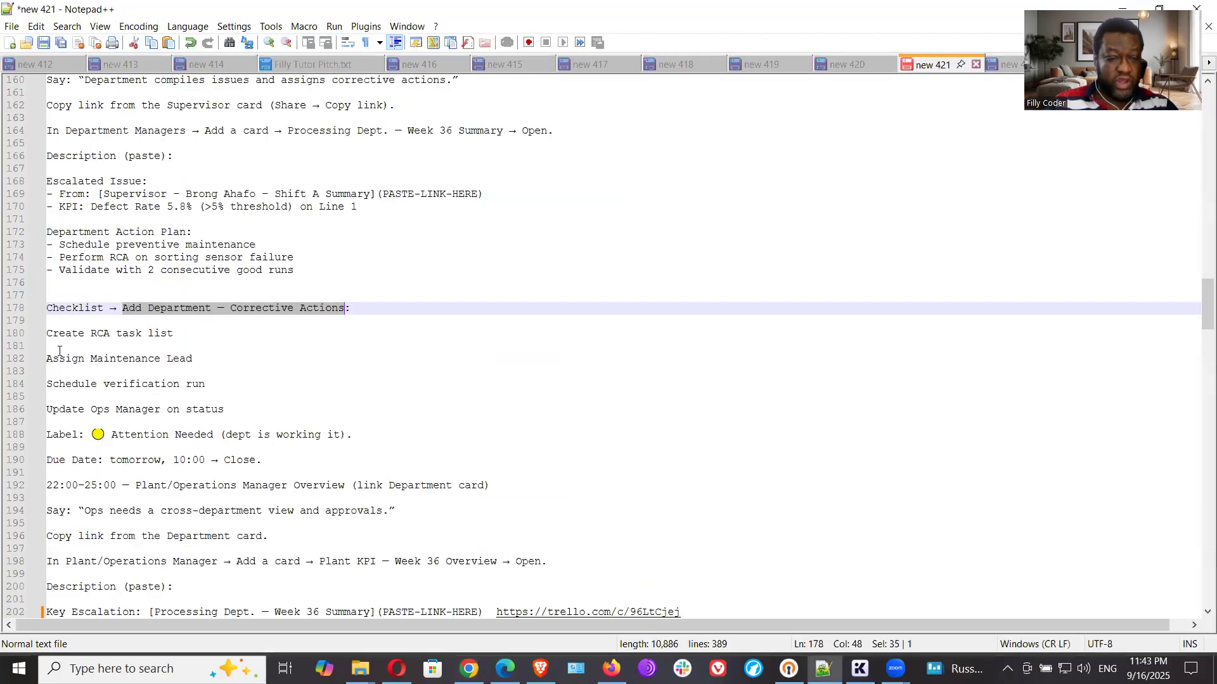
{"action": "left_click_drag", "start_coordinate": [49, 336], "coordinate": [174, 336]}
{"action": "key", "text": "ctrl+c"}
{"action": "right_click", "coordinate": [163, 335]}
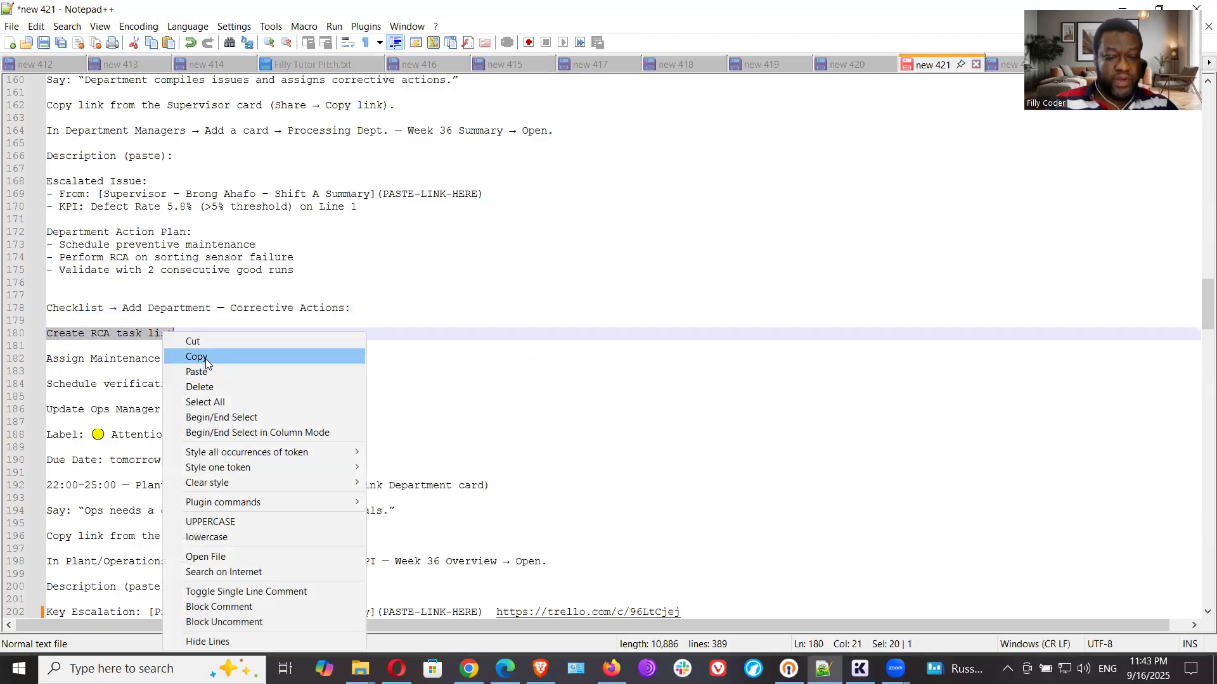
{"action": "left_click", "coordinate": [210, 357]}
{"action": "key", "text": "alt+Tab"}
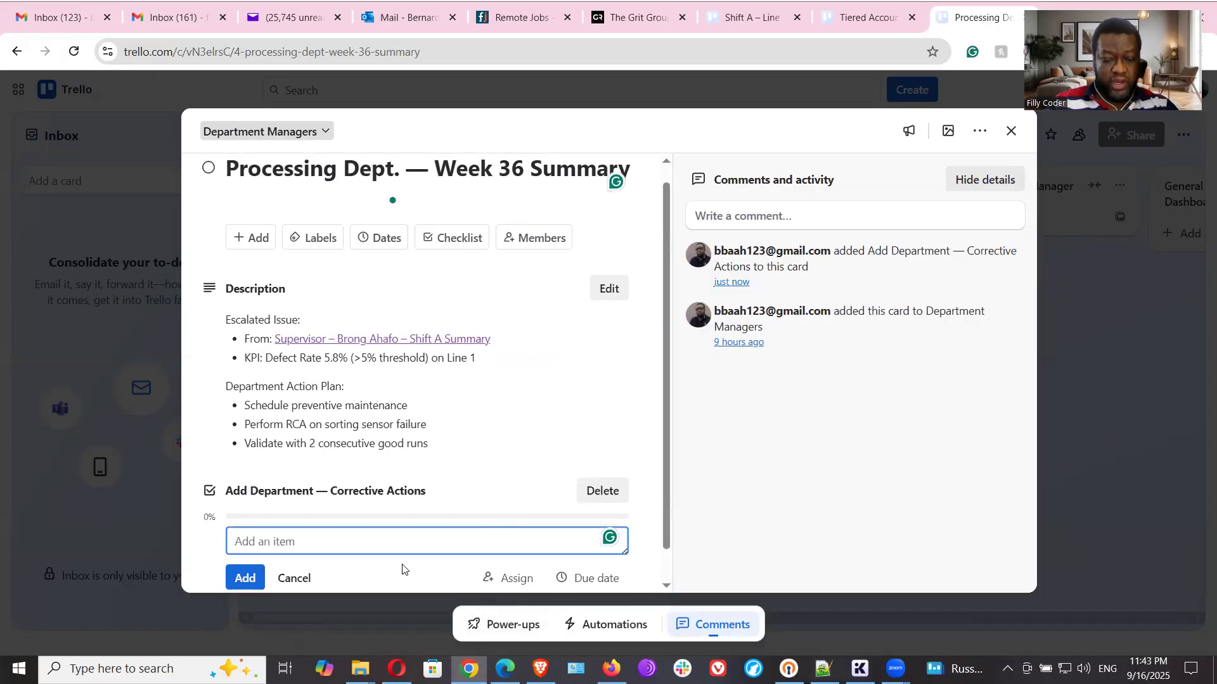
{"action": "key", "text": "ctrl+v"}
{"action": "left_click", "coordinate": [245, 584]}
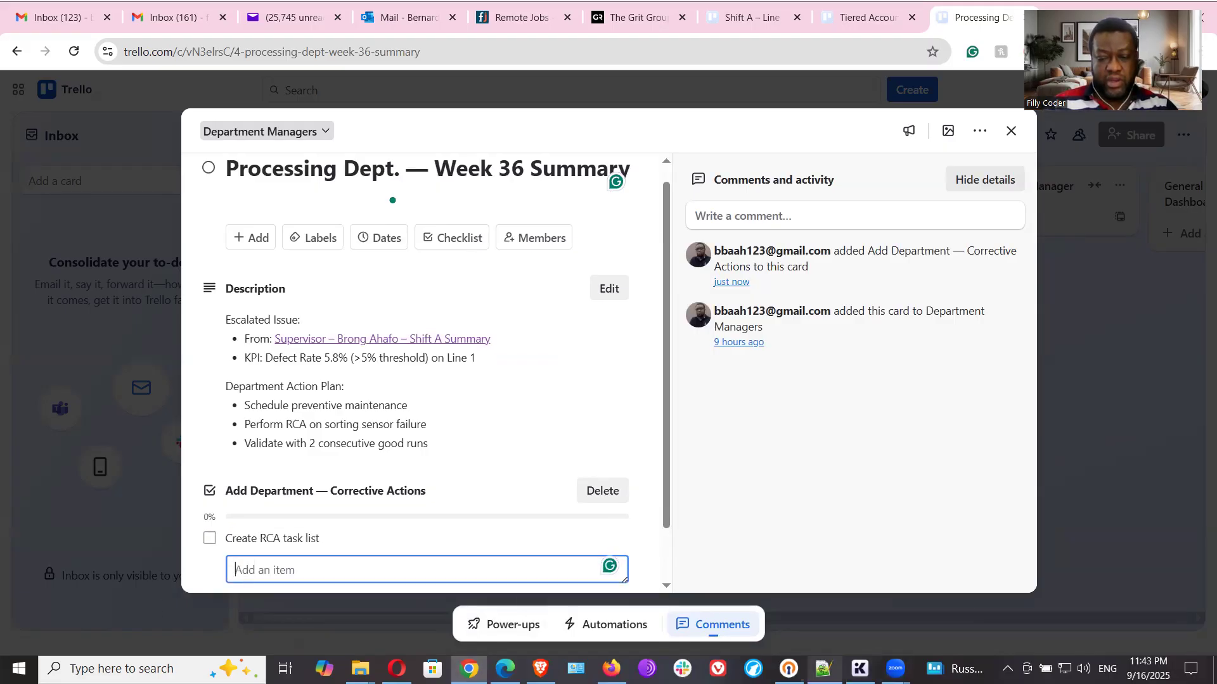
- Copy "Assign Maintenance Lead" from the Notepad++ notes and add it as the second Corrective Actions checklist item in Trello
{"action": "key", "text": "alt+Tab"}
{"action": "left_click_drag", "start_coordinate": [193, 358], "coordinate": [48, 359]}
{"action": "right_click", "coordinate": [66, 365]}
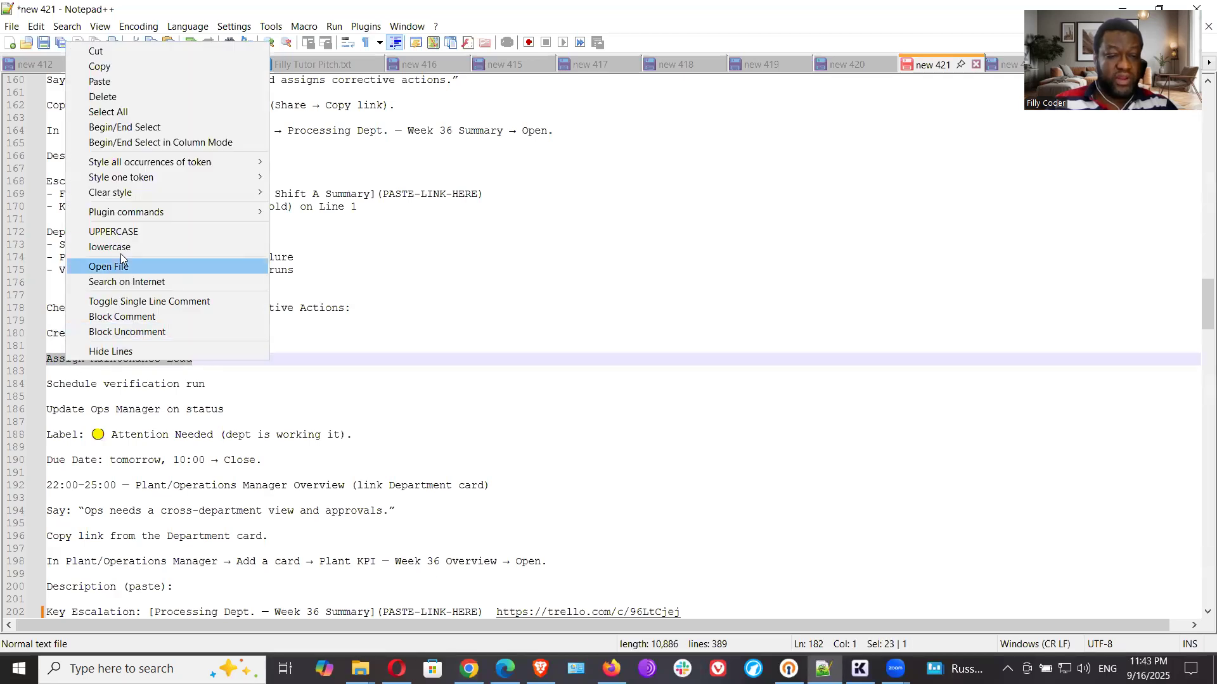
{"action": "left_click", "coordinate": [122, 67]}
{"action": "left_click", "coordinate": [468, 669]}
{"action": "left_click", "coordinate": [389, 573]}
{"action": "key", "text": "ctrl+v"}
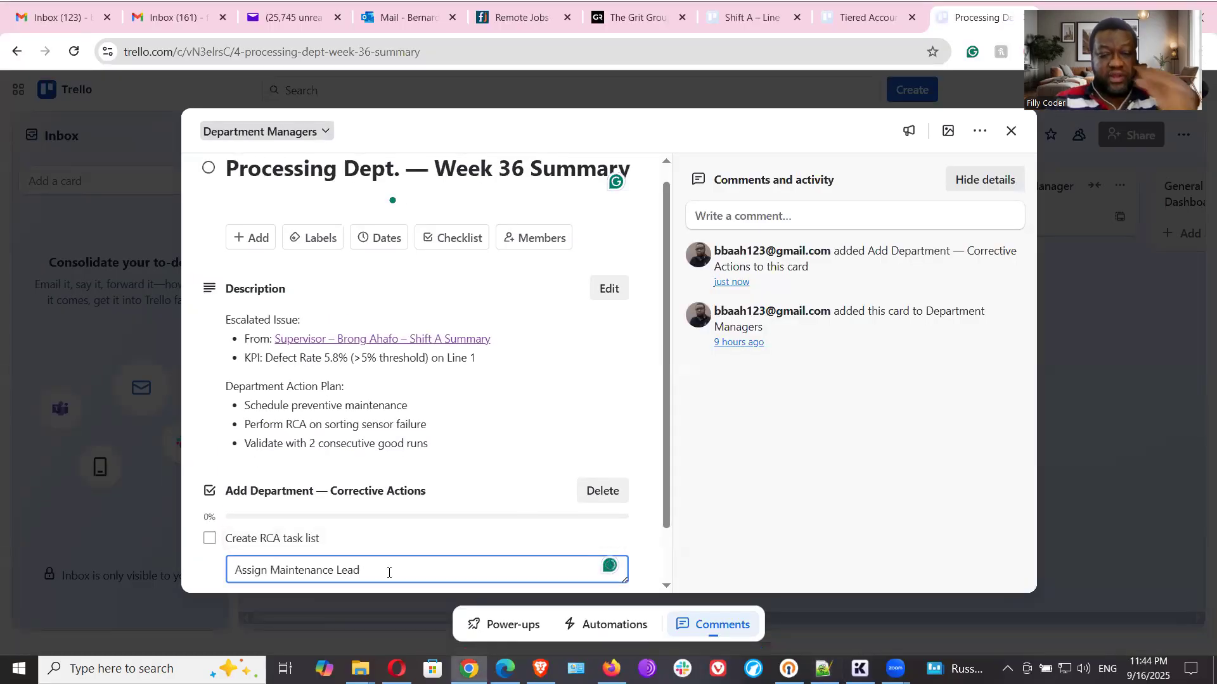
{"action": "scroll", "coordinate": [477, 539], "scroll_direction": "down", "scroll_amount": 1}
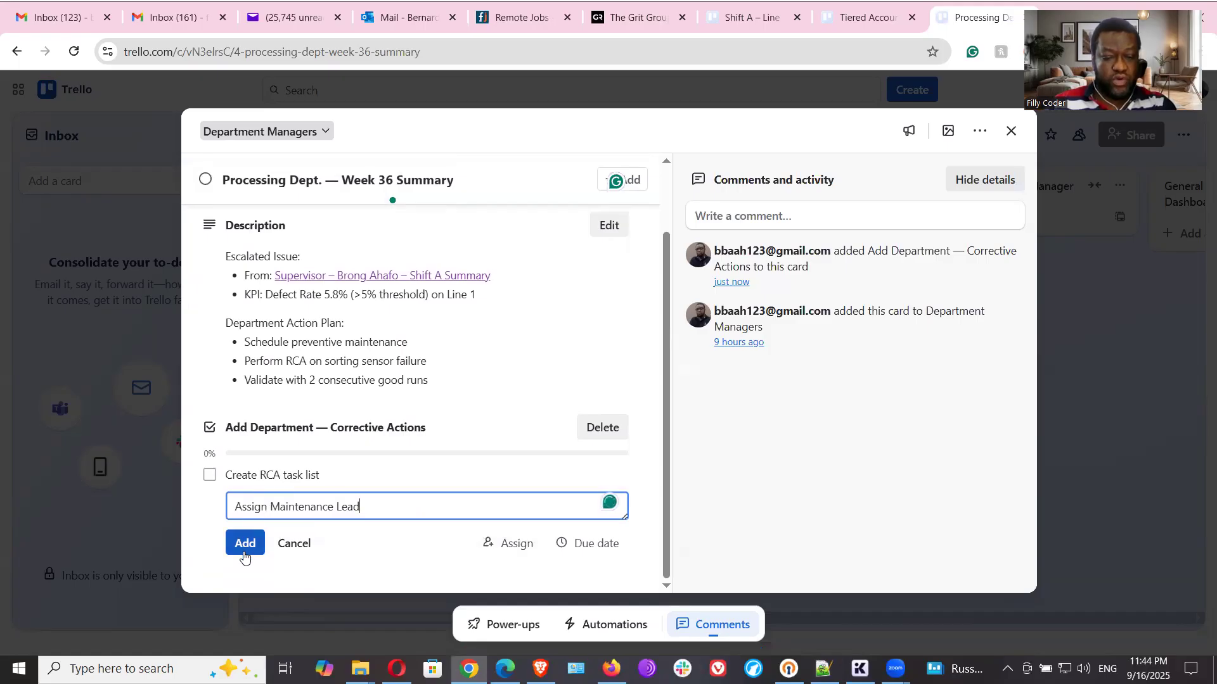
{"action": "left_click", "coordinate": [244, 555]}
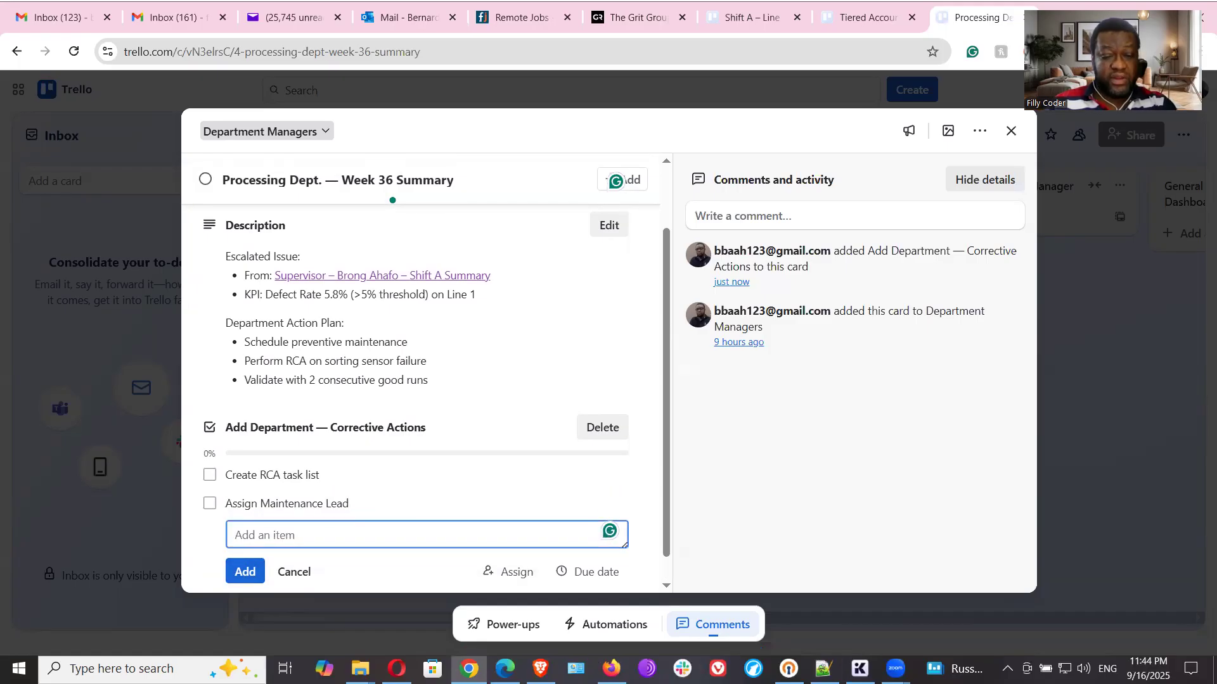
- Copy "Schedule verification run" from the Notepad++ notes and add it as the third Corrective Actions checklist item in Trello
{"action": "key", "text": "alt+Tab"}
{"action": "left_click_drag", "start_coordinate": [222, 385], "coordinate": [53, 388]}
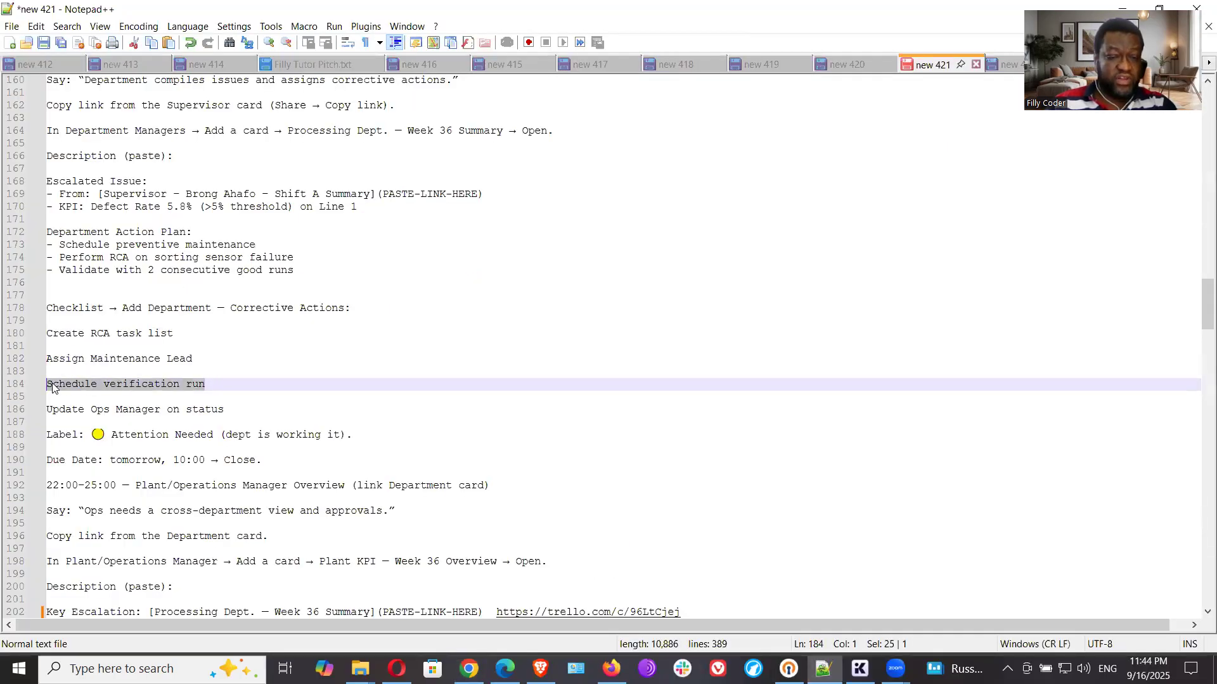
{"action": "right_click", "coordinate": [53, 388]}
{"action": "left_click", "coordinate": [106, 85]}
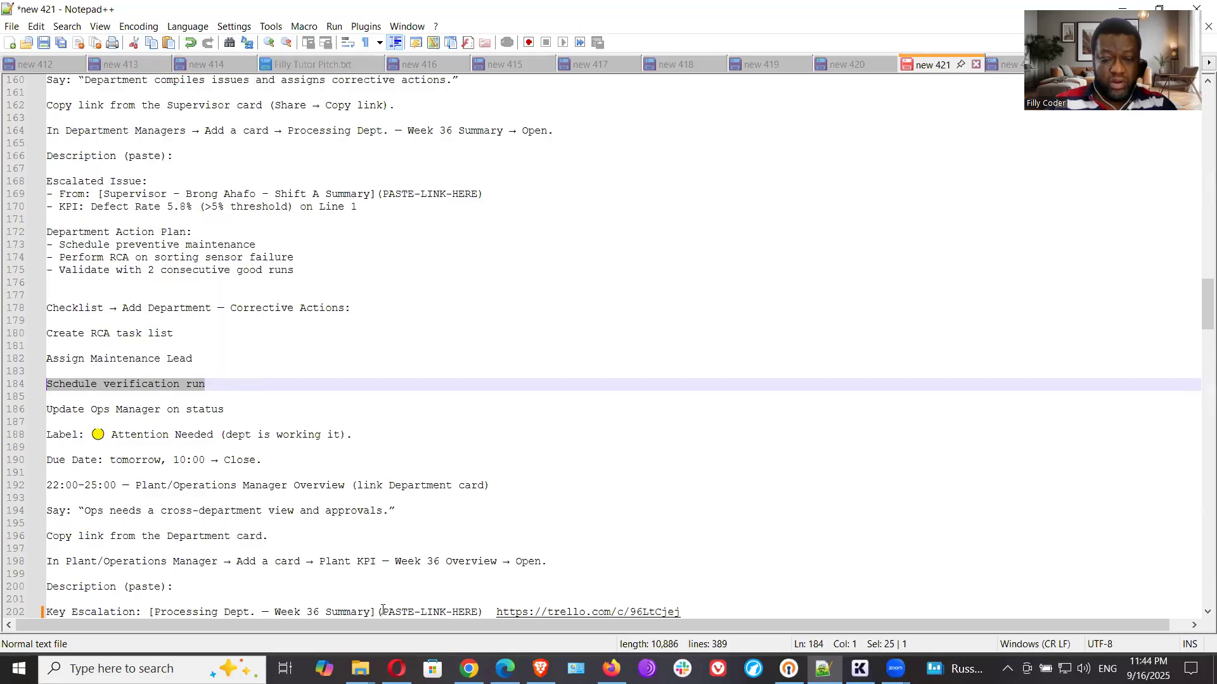
{"action": "key", "text": "alt+Tab"}
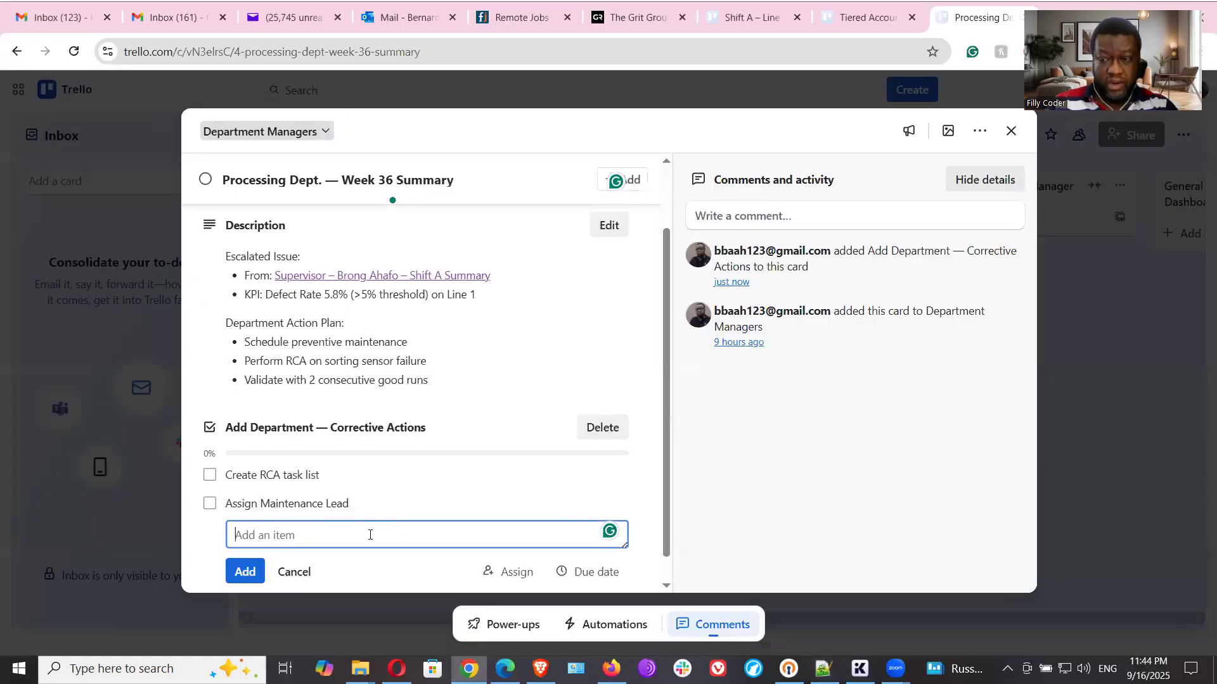
{"action": "key", "text": "ctrl+v"}
{"action": "left_click", "coordinate": [242, 582]}
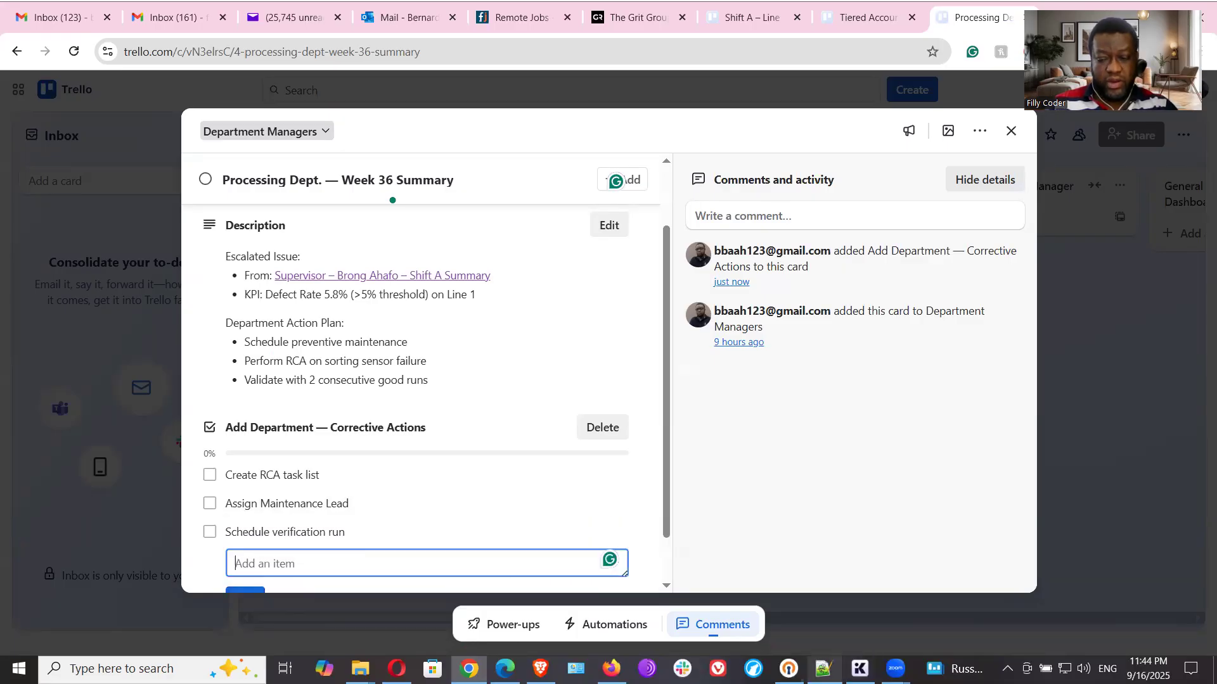
- Copy "Update Ops Manager on status" from the Notepad++ notes and add it as the fourth Corrective Actions checklist item in Trello
{"action": "key", "text": "alt+Tab"}
{"action": "left_click_drag", "start_coordinate": [234, 412], "coordinate": [35, 417]}
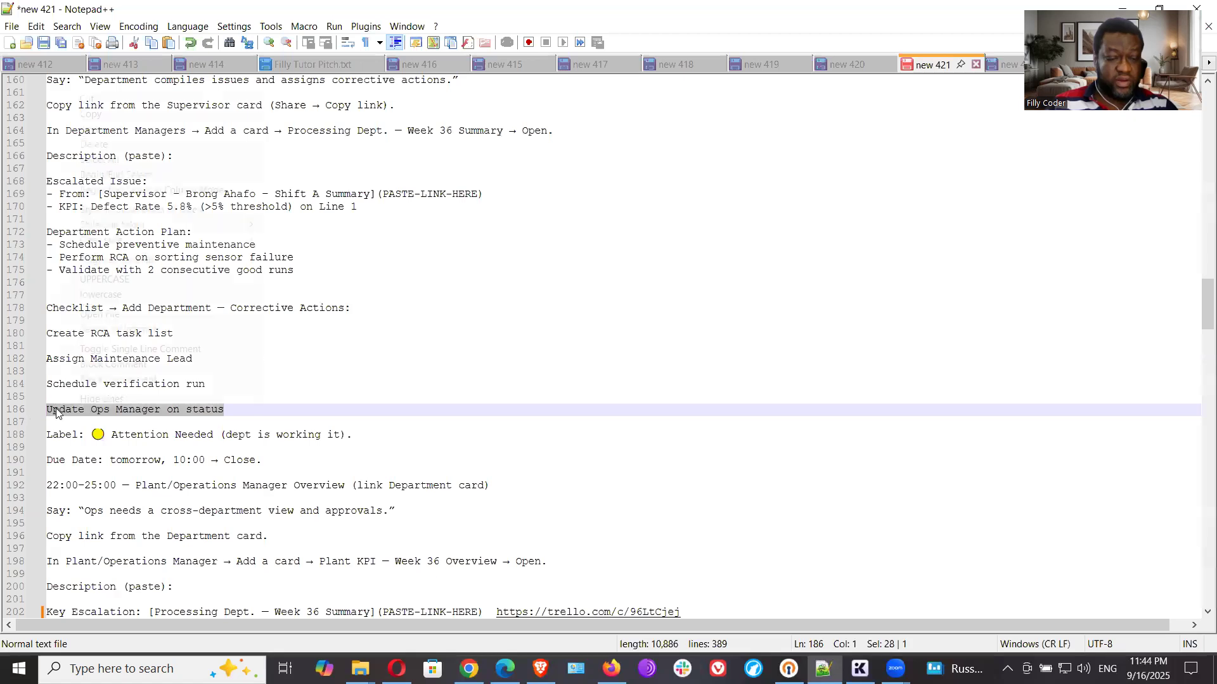
{"action": "right_click", "coordinate": [58, 410]}
{"action": "left_click", "coordinate": [91, 116]}
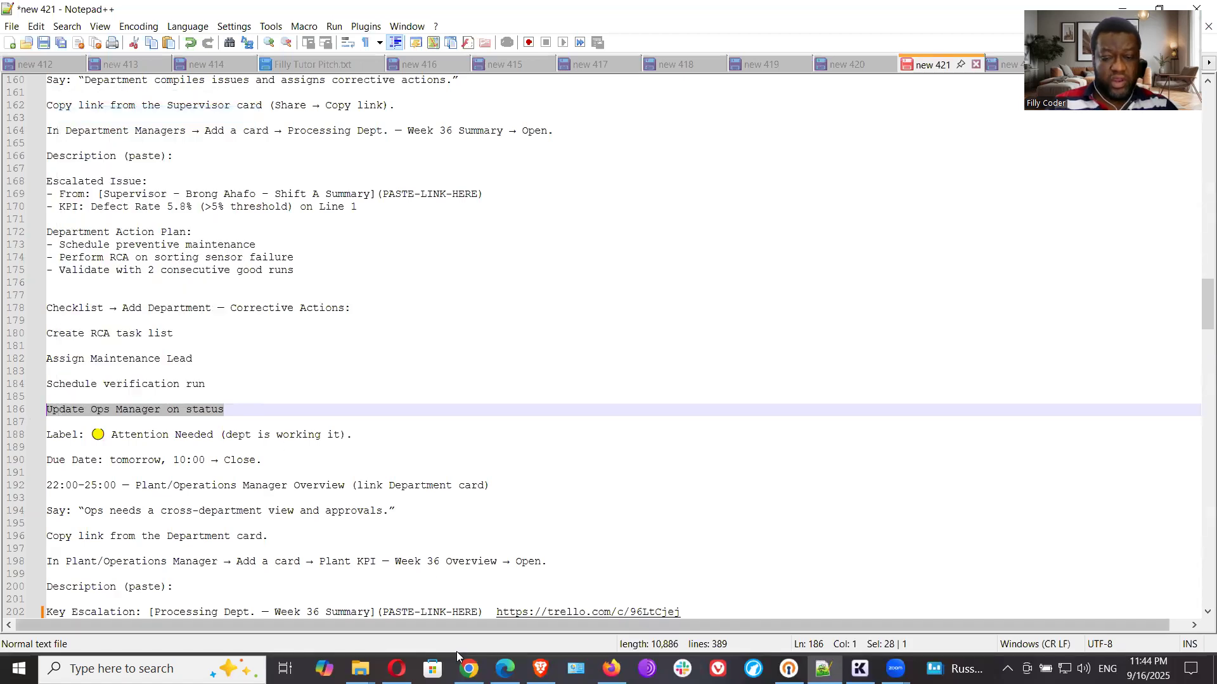
{"action": "left_click", "coordinate": [469, 668]}
{"action": "left_click", "coordinate": [383, 555]}
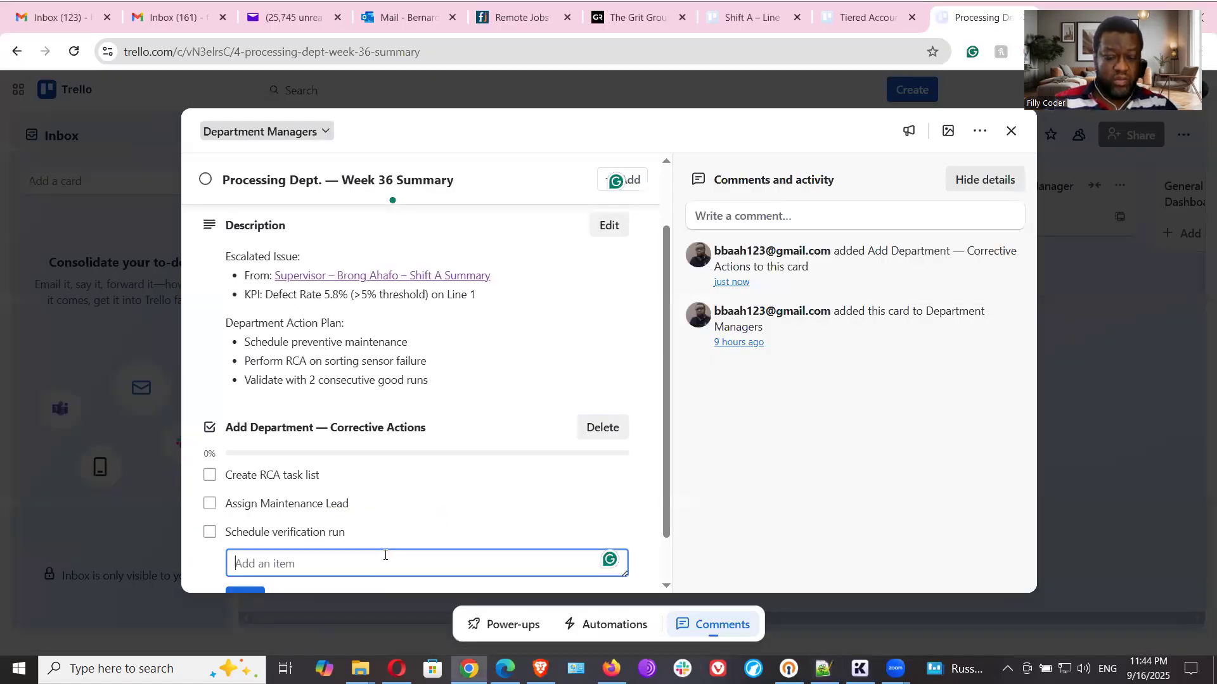
{"action": "key", "text": "ctrl+v"}
{"action": "scroll", "coordinate": [302, 530], "scroll_direction": "down", "scroll_amount": 1}
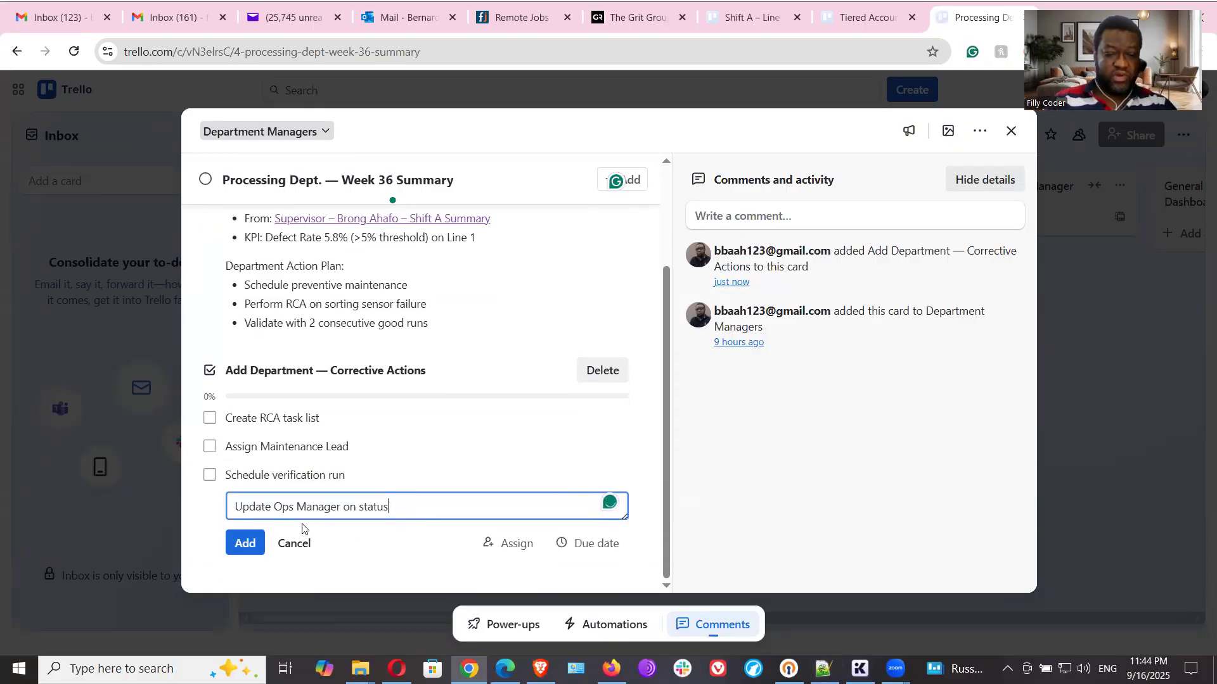
{"action": "left_click", "coordinate": [246, 540]}
- Check the label and due date instructions in the Notepad++ notes, then assign the "Attention Needed (yellow)" label to the Processing Dept. card in Trello
{"action": "left_click", "coordinate": [823, 668]}
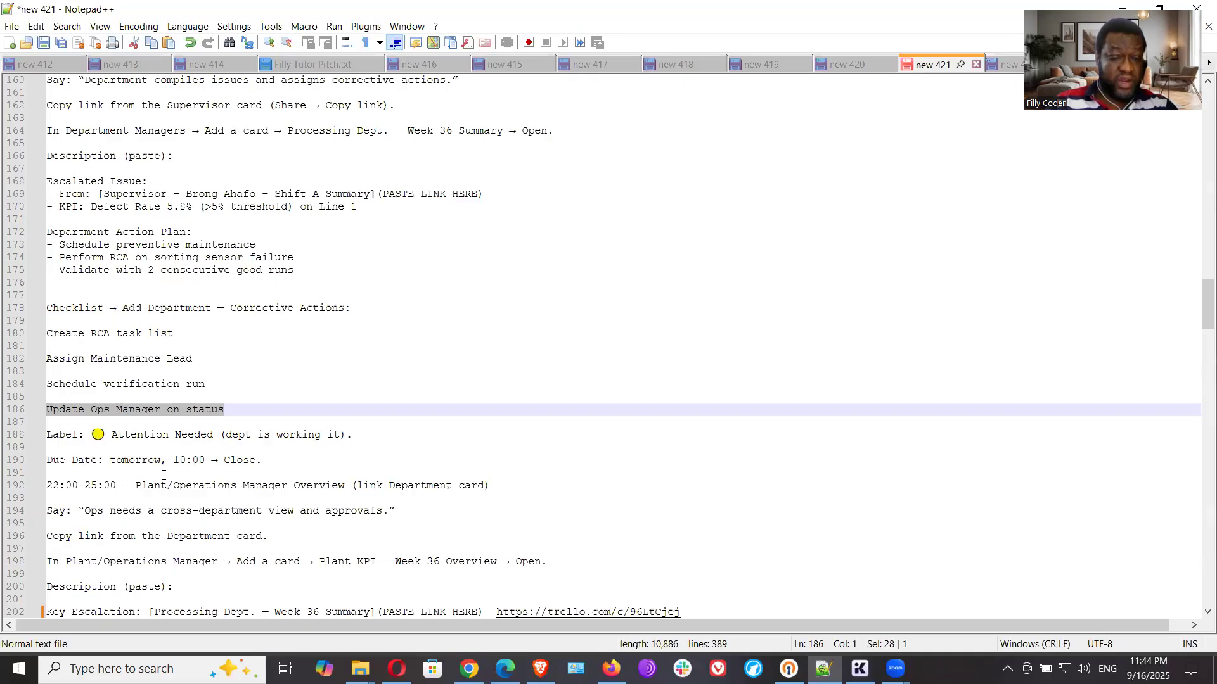
{"action": "left_click_drag", "start_coordinate": [260, 460], "coordinate": [47, 423]}
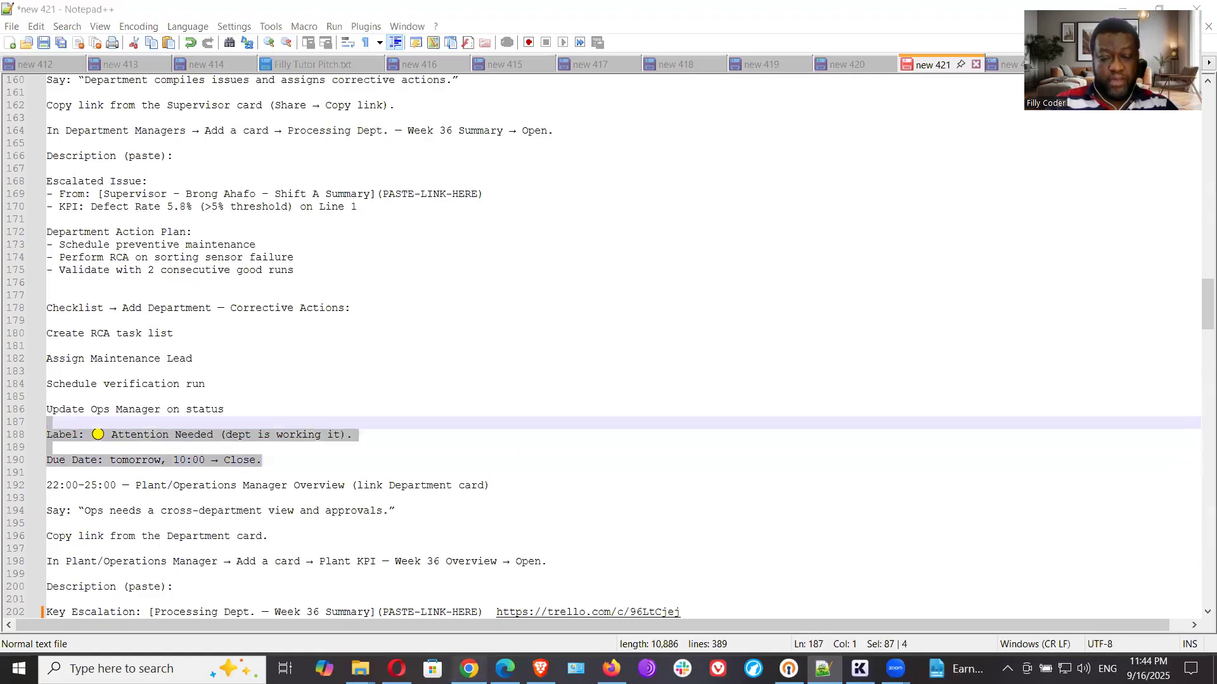
{"action": "key", "text": "alt+Tab"}
{"action": "key", "text": "Escape"}
{"action": "scroll", "coordinate": [424, 348], "scroll_direction": "up", "scroll_amount": 3}
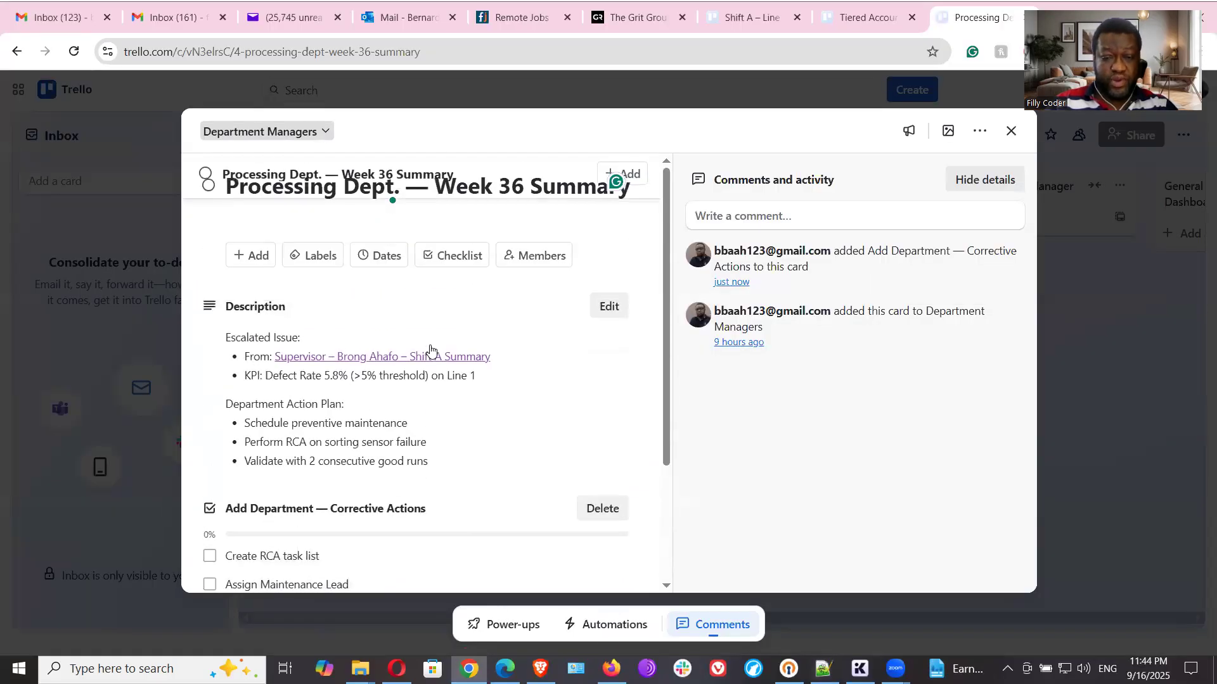
{"action": "left_click", "coordinate": [331, 256]}
{"action": "left_click", "coordinate": [357, 399]}
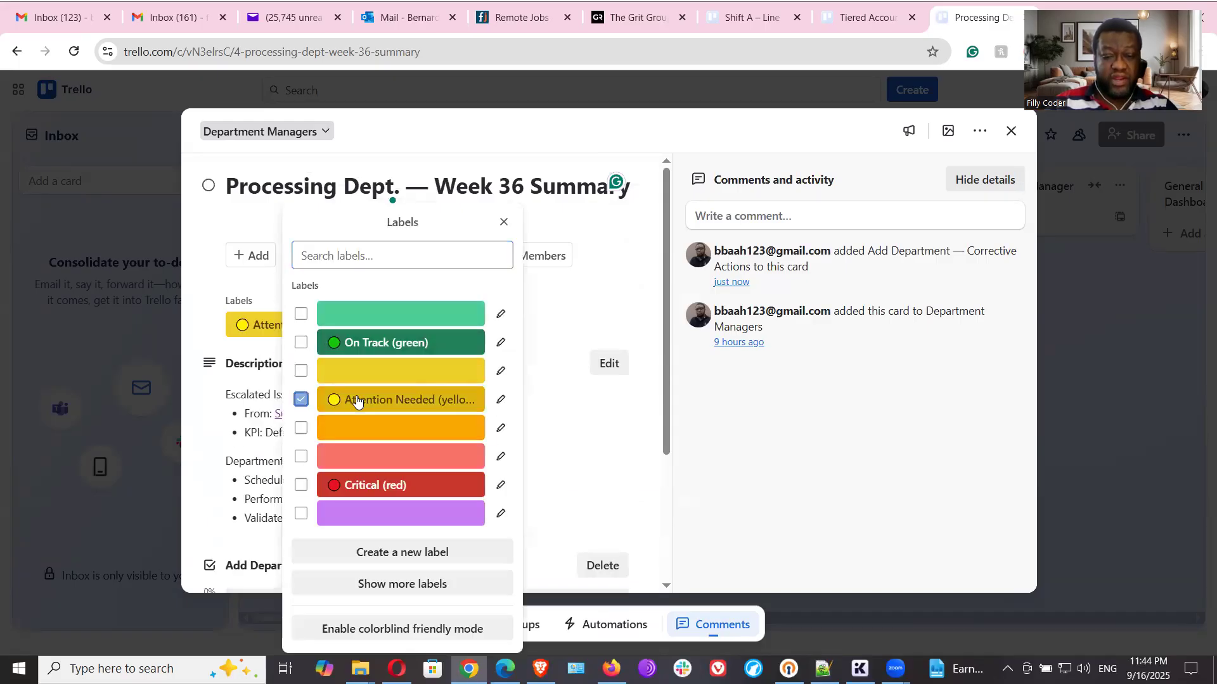
{"action": "left_click", "coordinate": [593, 516]}
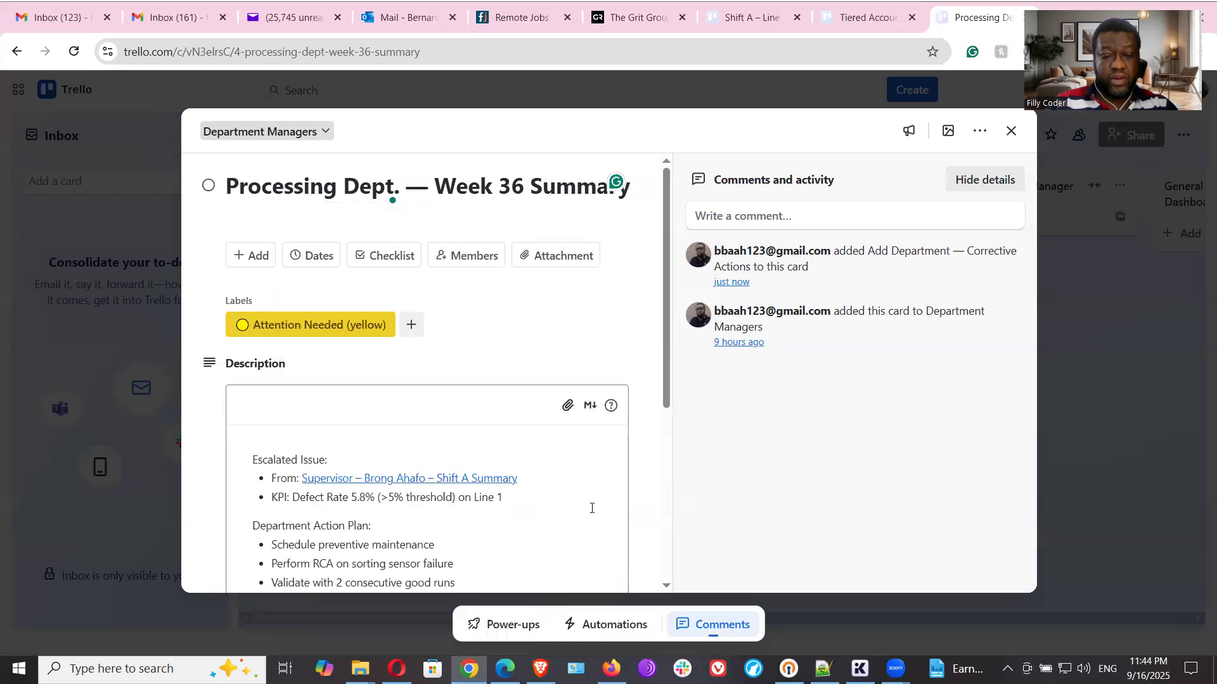
- Set the Processing Dept. card's due date to 9/17/2025 at 5:00 PM and close the card after checking the next section of the notes
{"action": "left_click", "coordinate": [316, 256]}
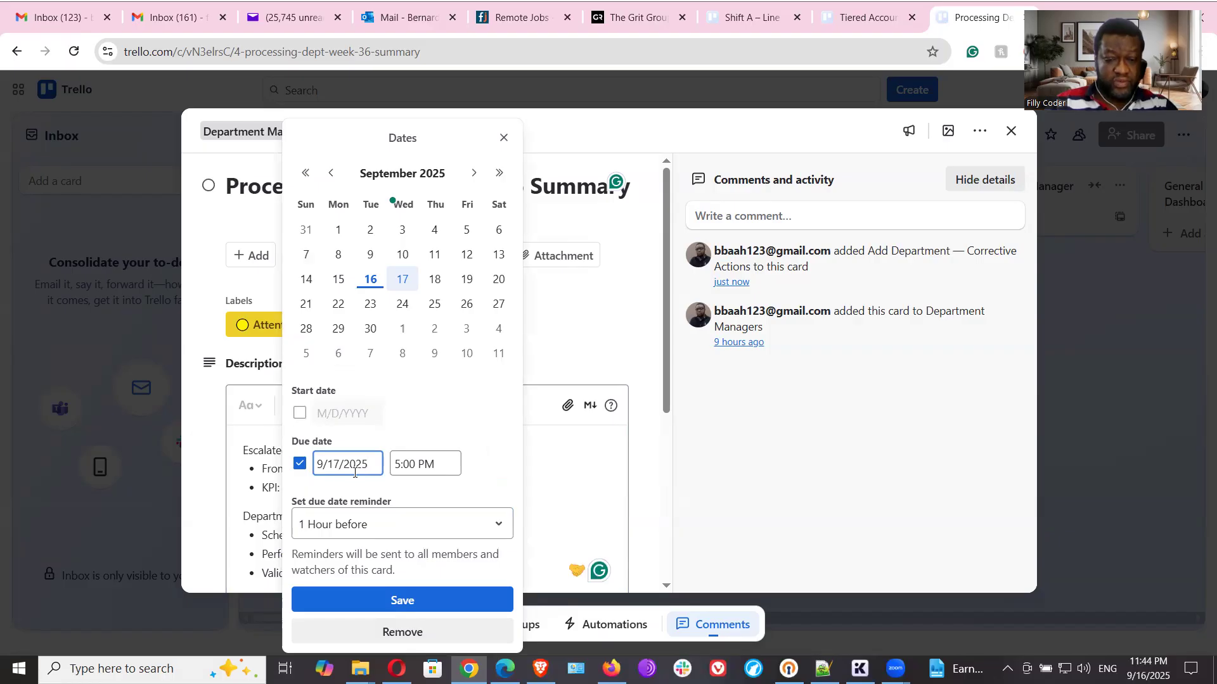
{"action": "left_click", "coordinate": [387, 598]}
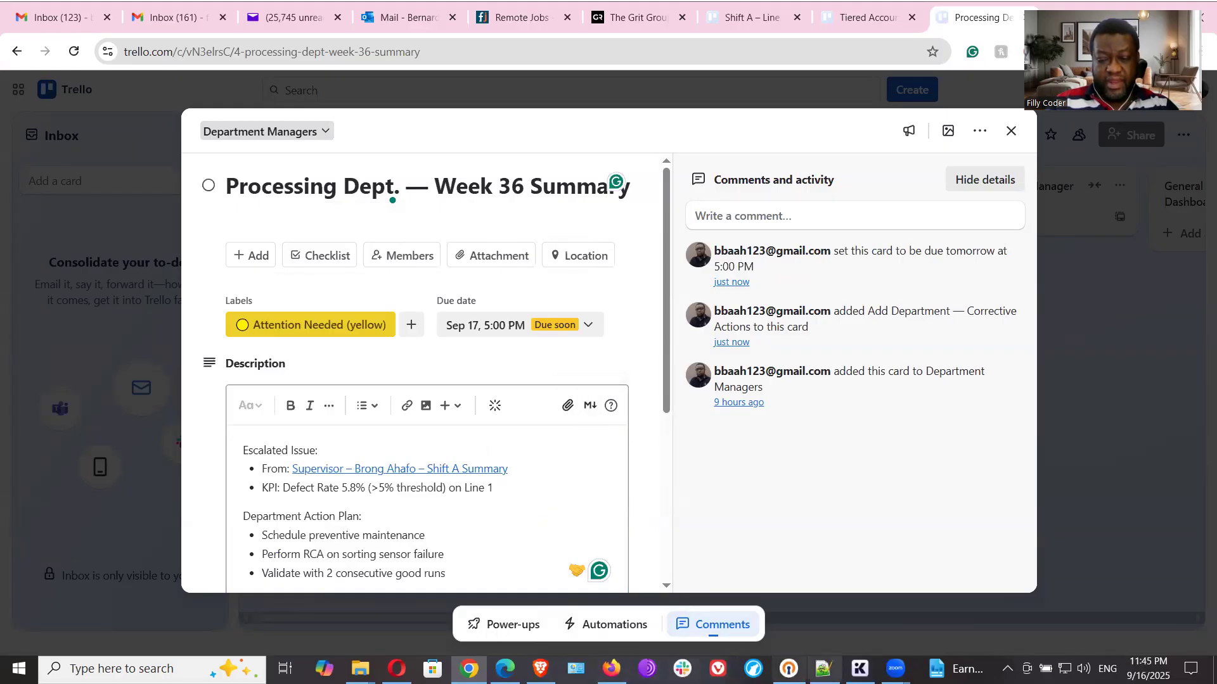
{"action": "left_click", "coordinate": [823, 668]}
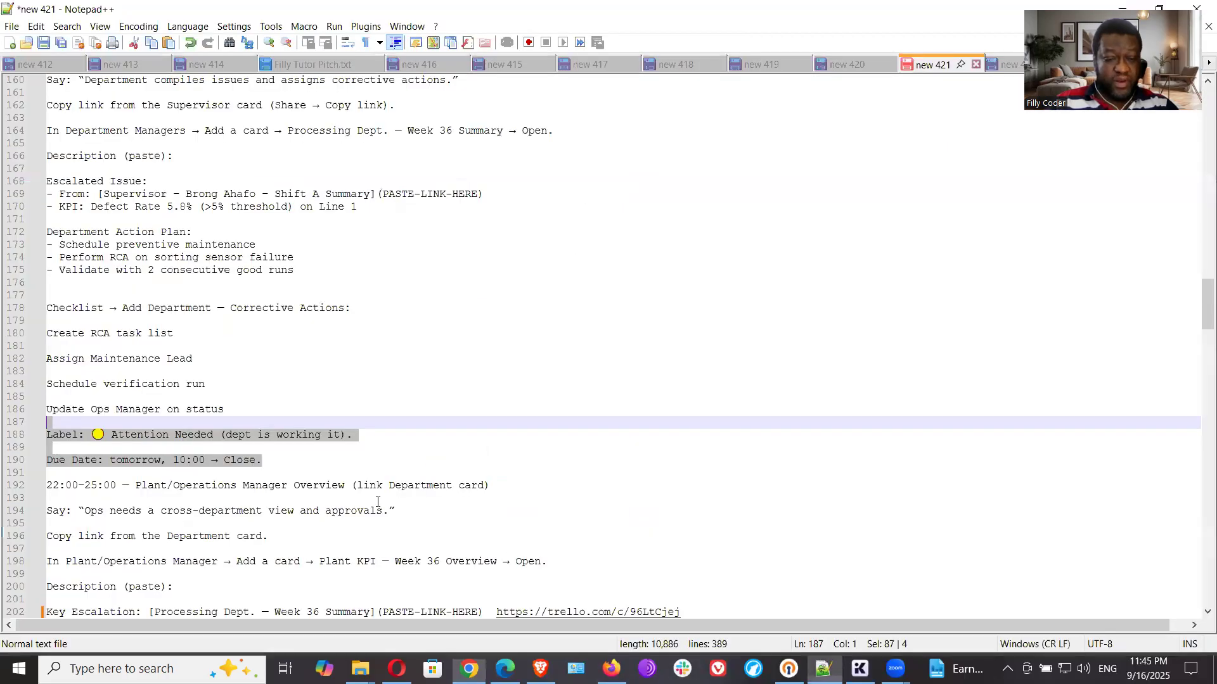
{"action": "left_click", "coordinate": [325, 486]}
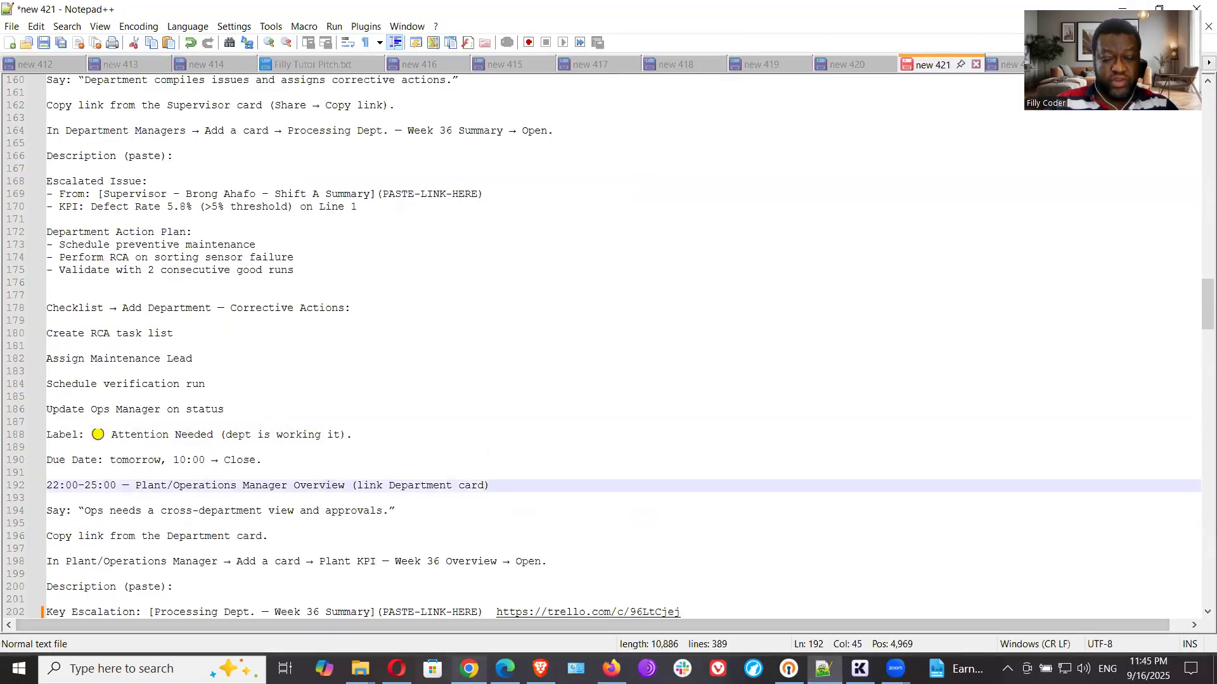
{"action": "left_click", "coordinate": [469, 669]}
{"action": "left_click", "coordinate": [1010, 130]}
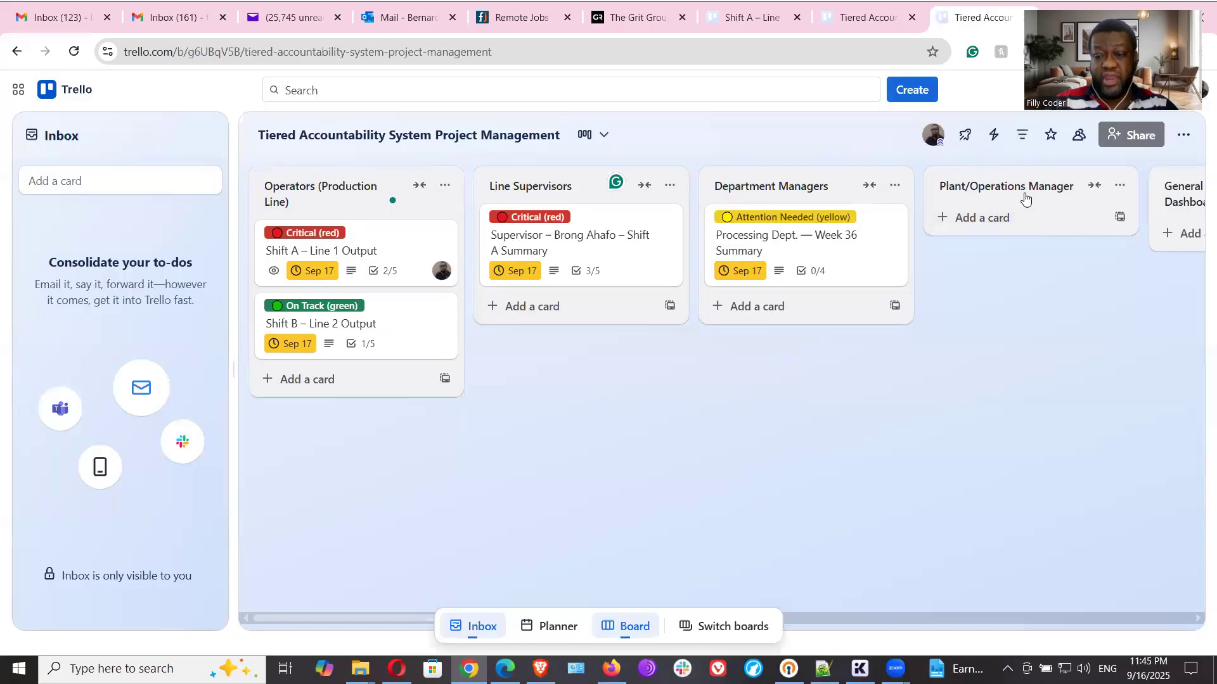
- Copy "Plant KPI — Week 36 Overview" from the Notepad++ notes and add it as a card in Trello's Plant/Operations Manager list
{"action": "left_click", "coordinate": [992, 217]}
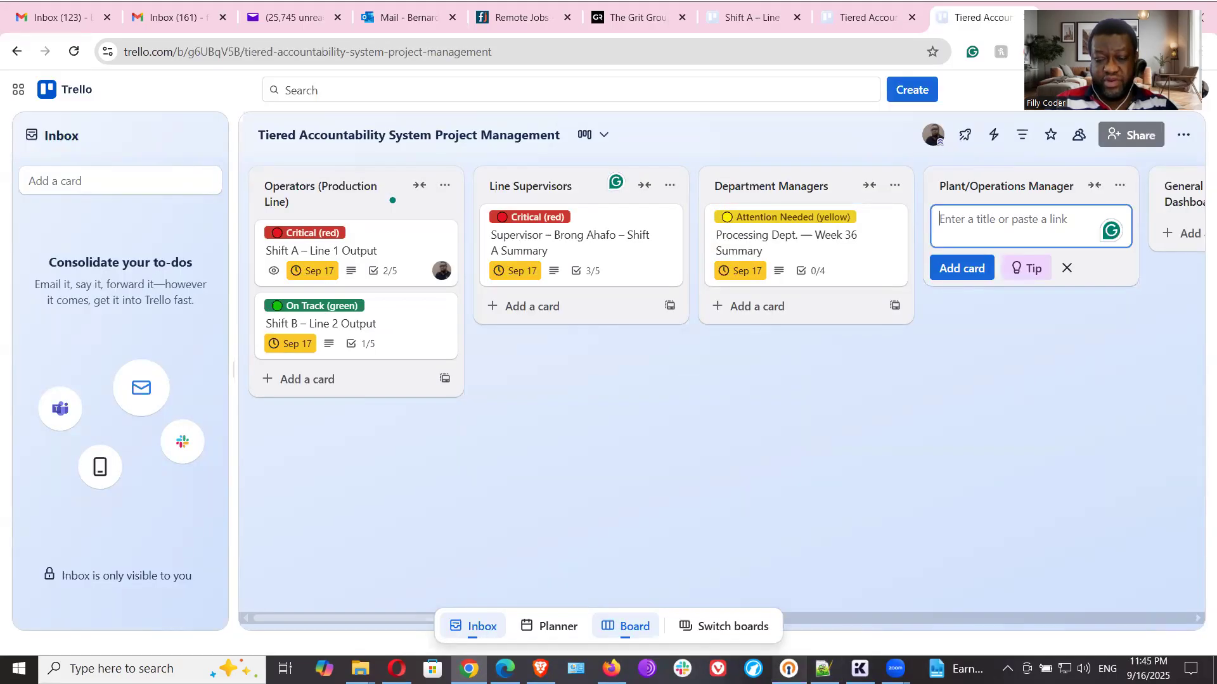
{"action": "left_click", "coordinate": [823, 669]}
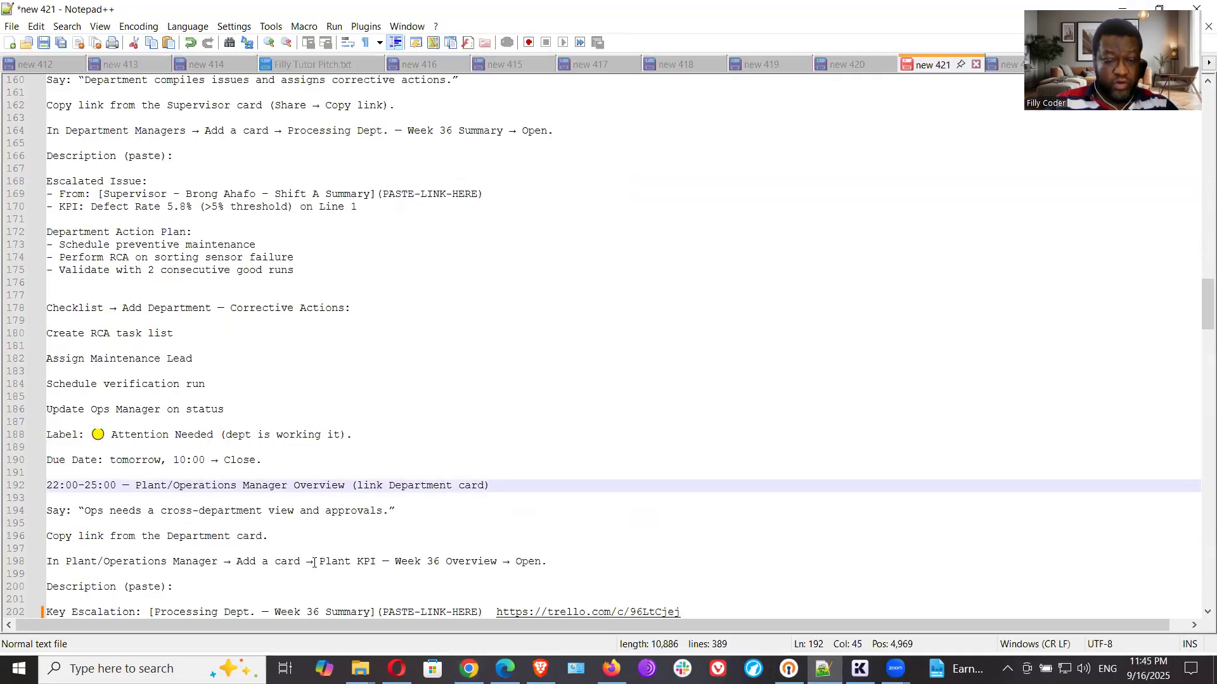
{"action": "left_click_drag", "start_coordinate": [318, 561], "coordinate": [496, 562]}
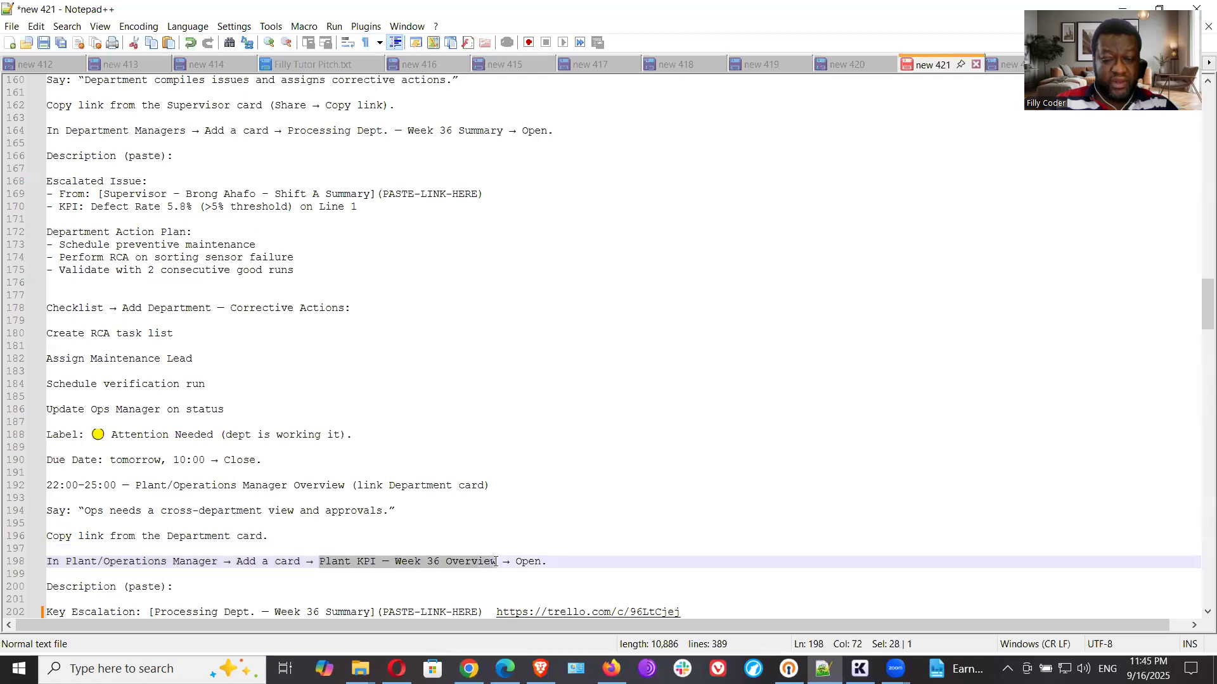
{"action": "right_click", "coordinate": [479, 564]}
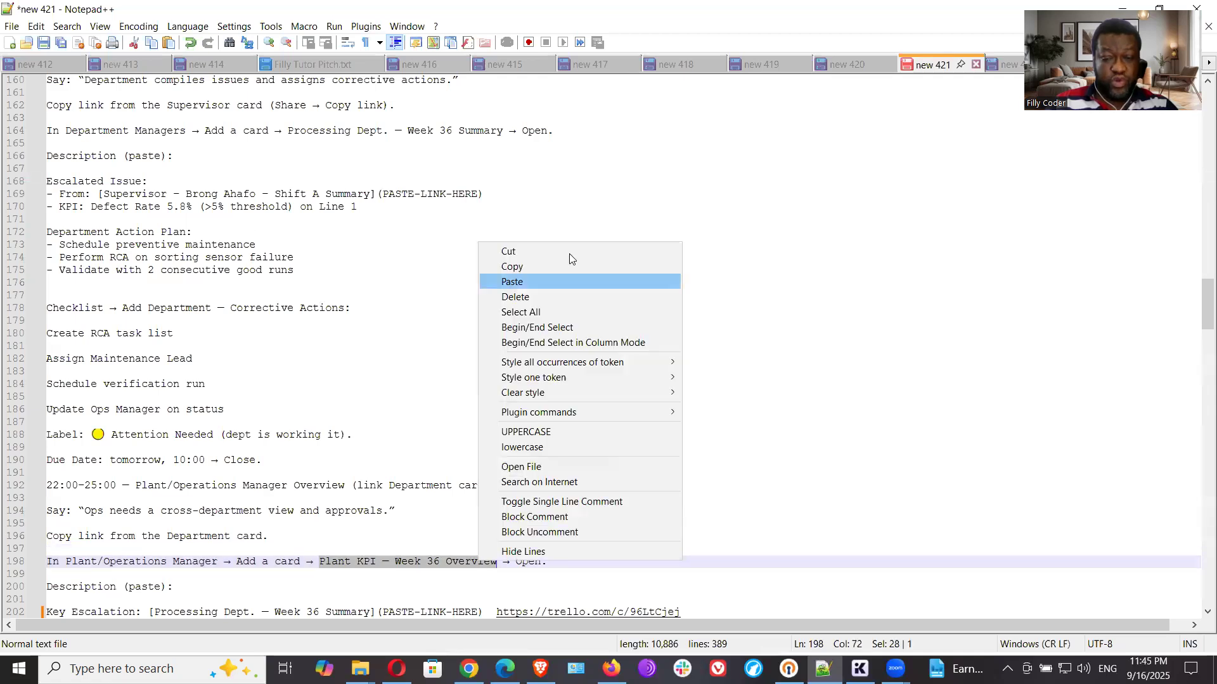
{"action": "left_click", "coordinate": [527, 269]}
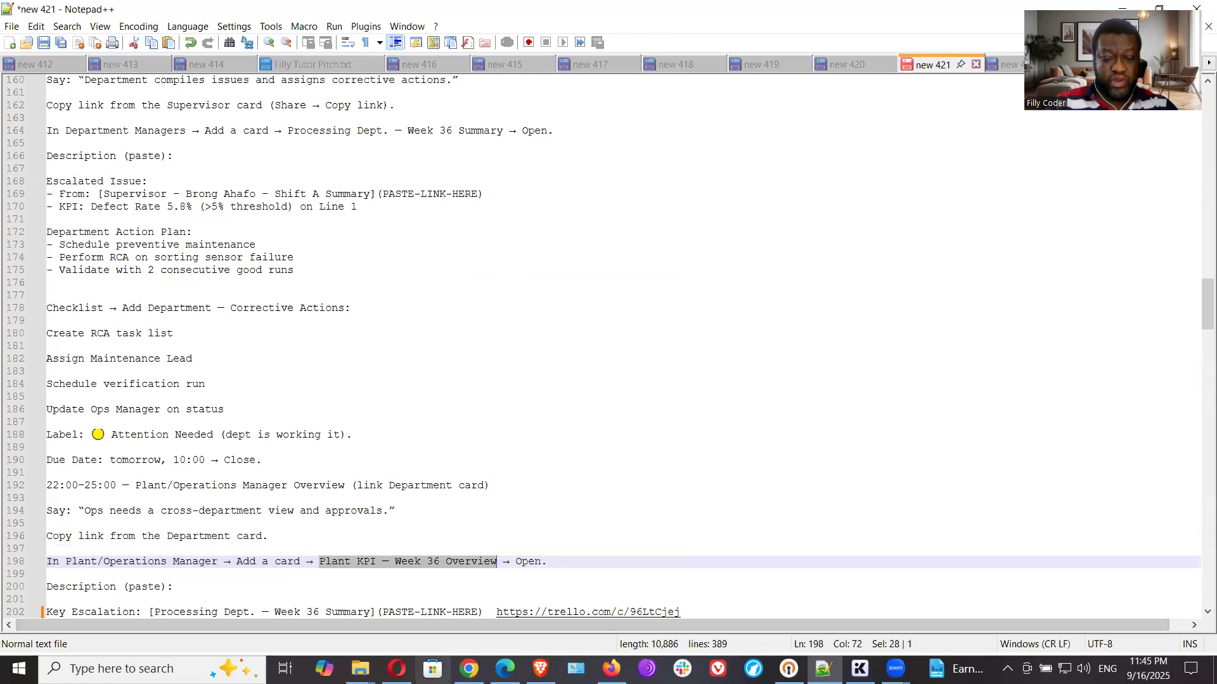
{"action": "left_click", "coordinate": [468, 669]}
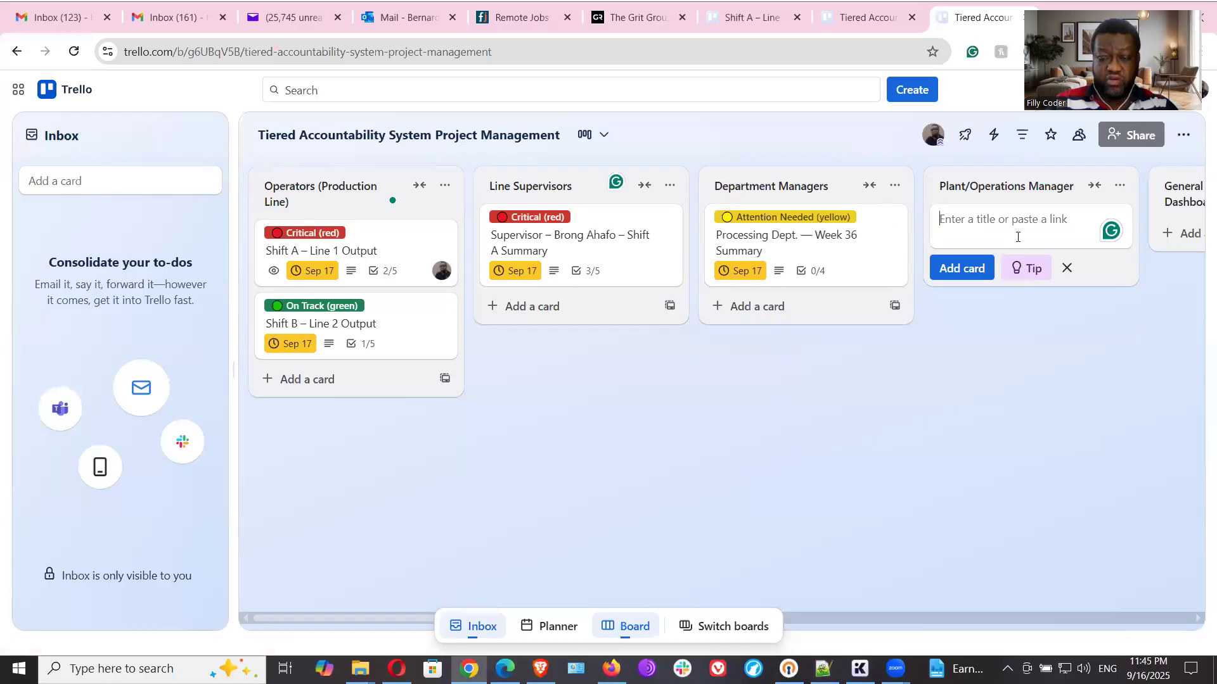
{"action": "key", "text": "ctrl+v"}
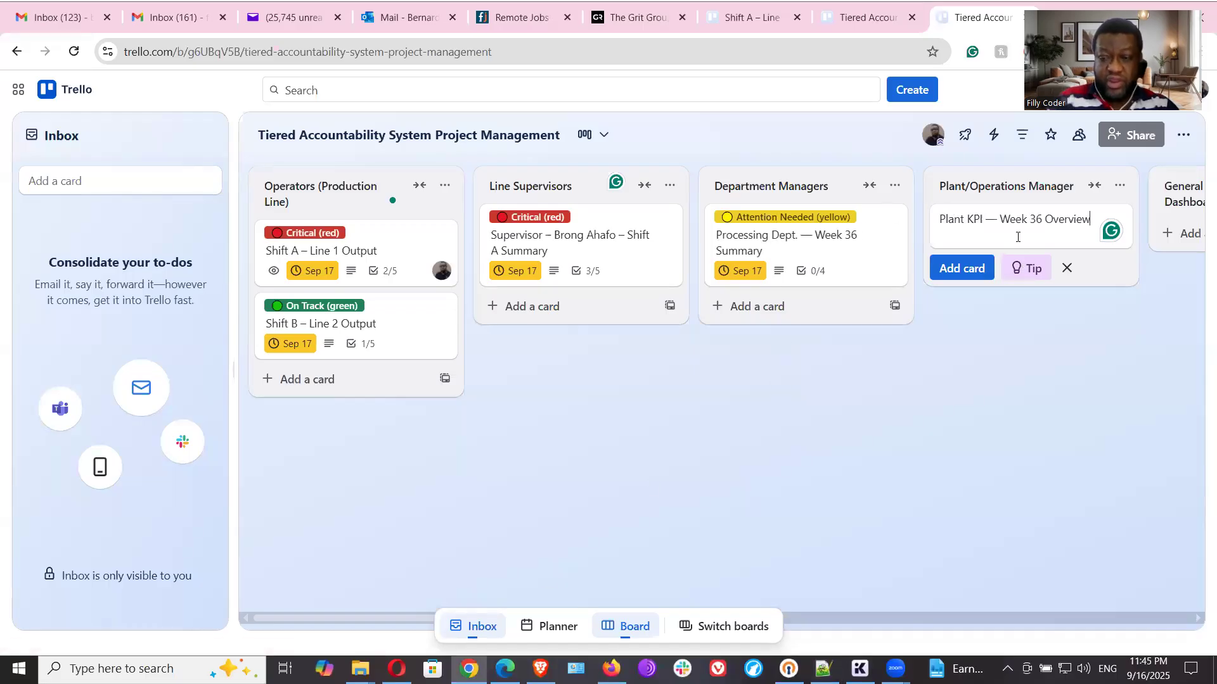
{"action": "left_click", "coordinate": [972, 278]}
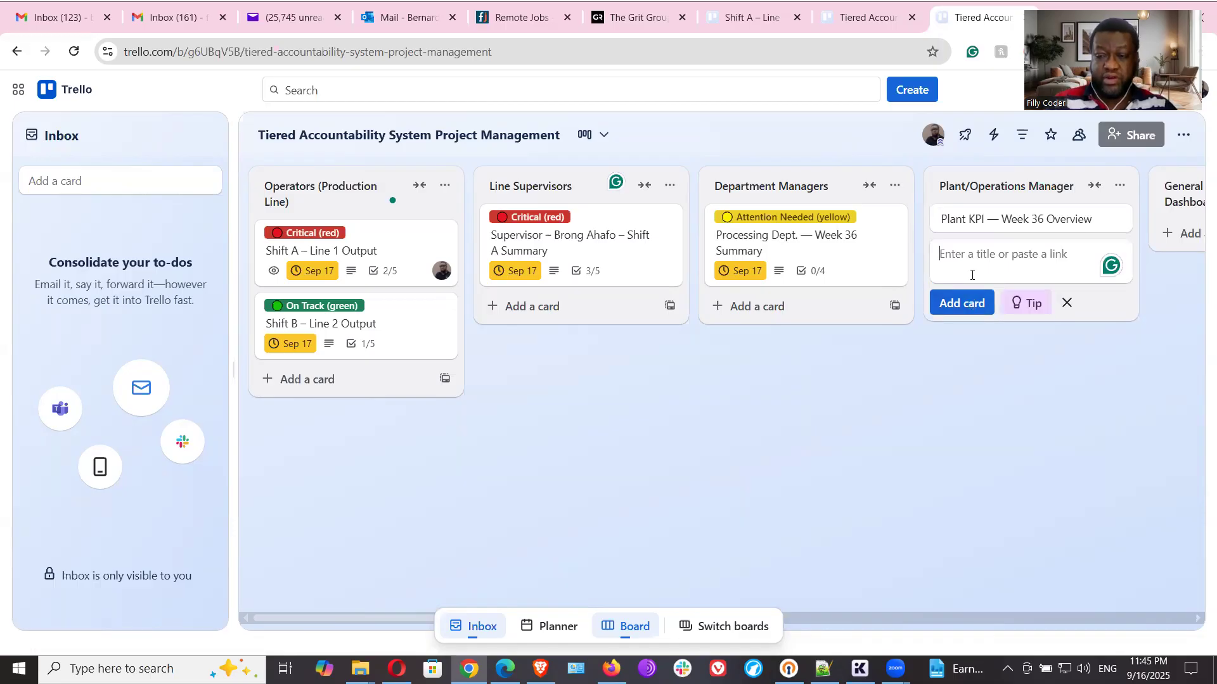
- Open the Plant KPI card and examine its description text and link placeholder in the Notepad++ notes
{"action": "left_click", "coordinate": [989, 219]}
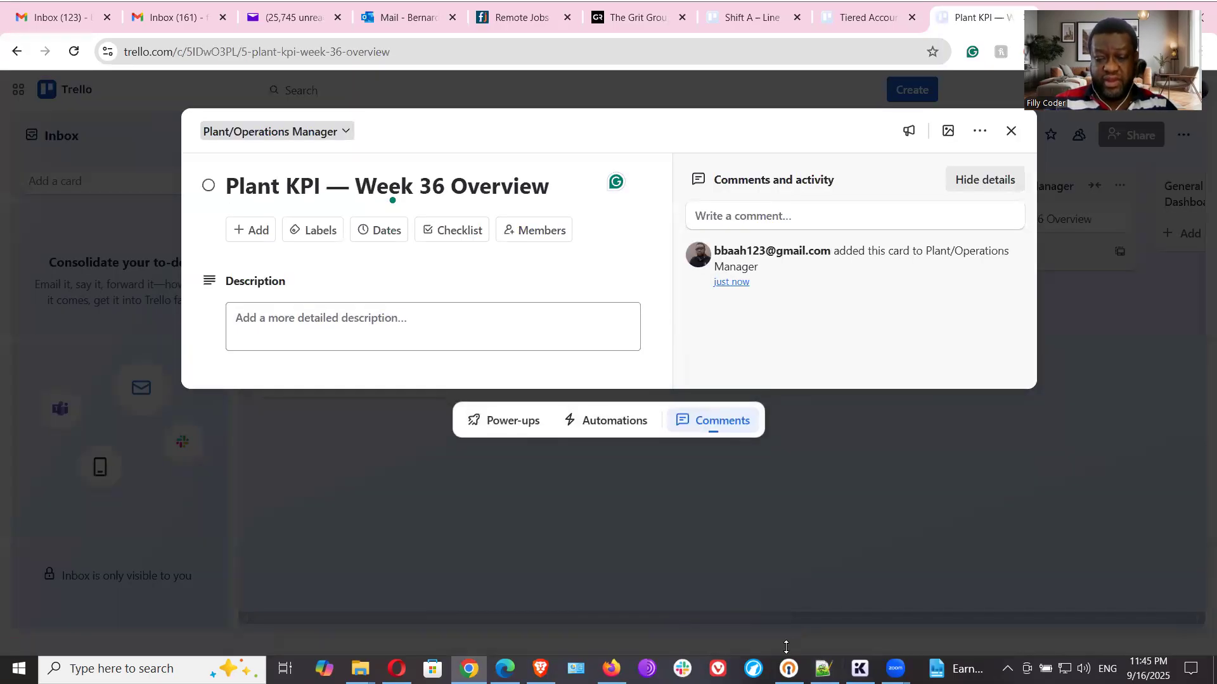
{"action": "left_click", "coordinate": [823, 669]}
{"action": "scroll", "coordinate": [222, 449], "scroll_direction": "down", "scroll_amount": 10}
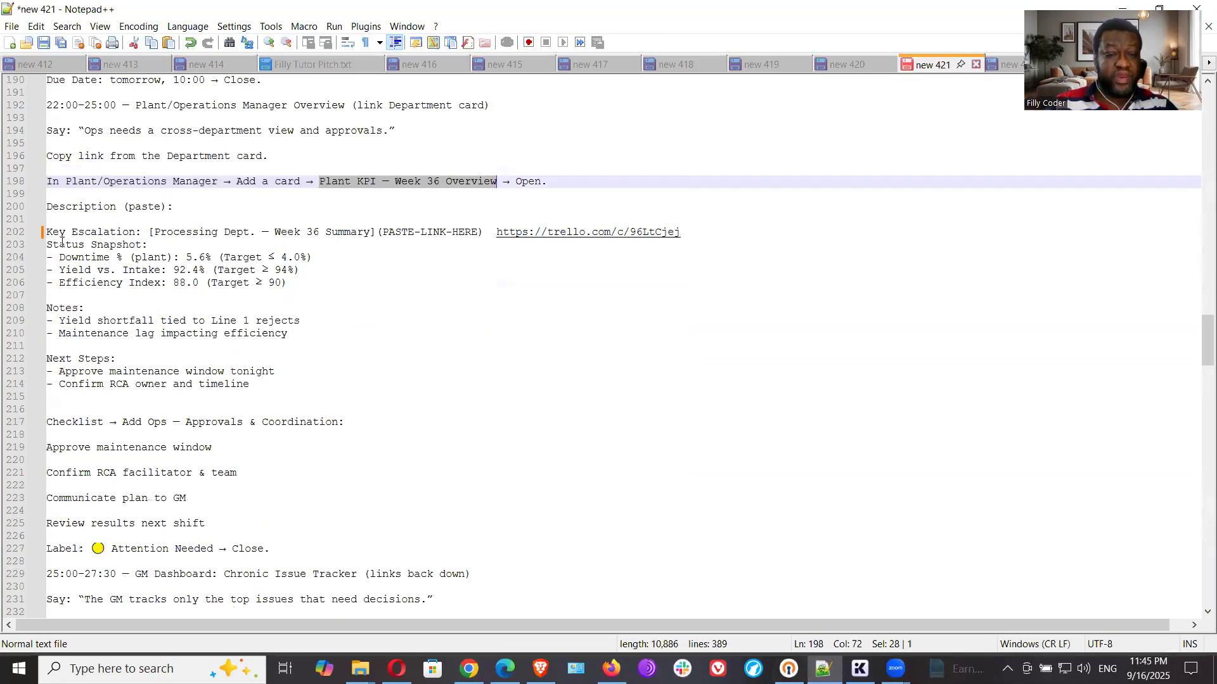
{"action": "left_click_drag", "start_coordinate": [47, 232], "coordinate": [110, 252]}
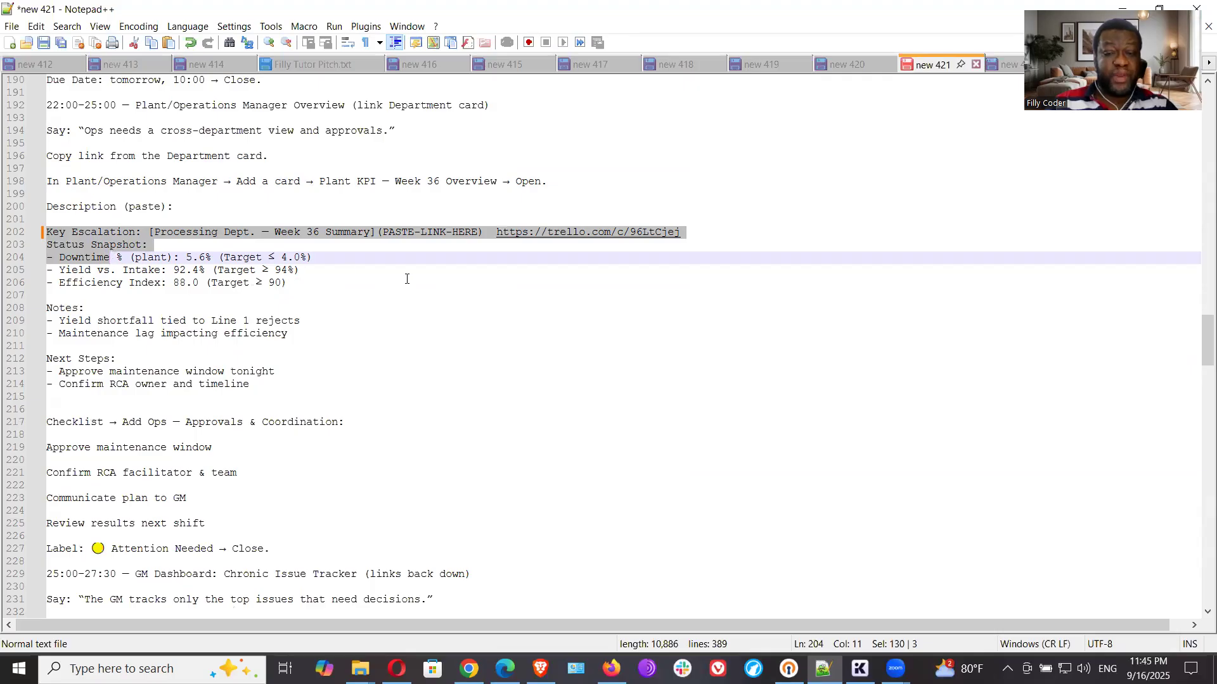
{"action": "left_click", "coordinate": [406, 284]}
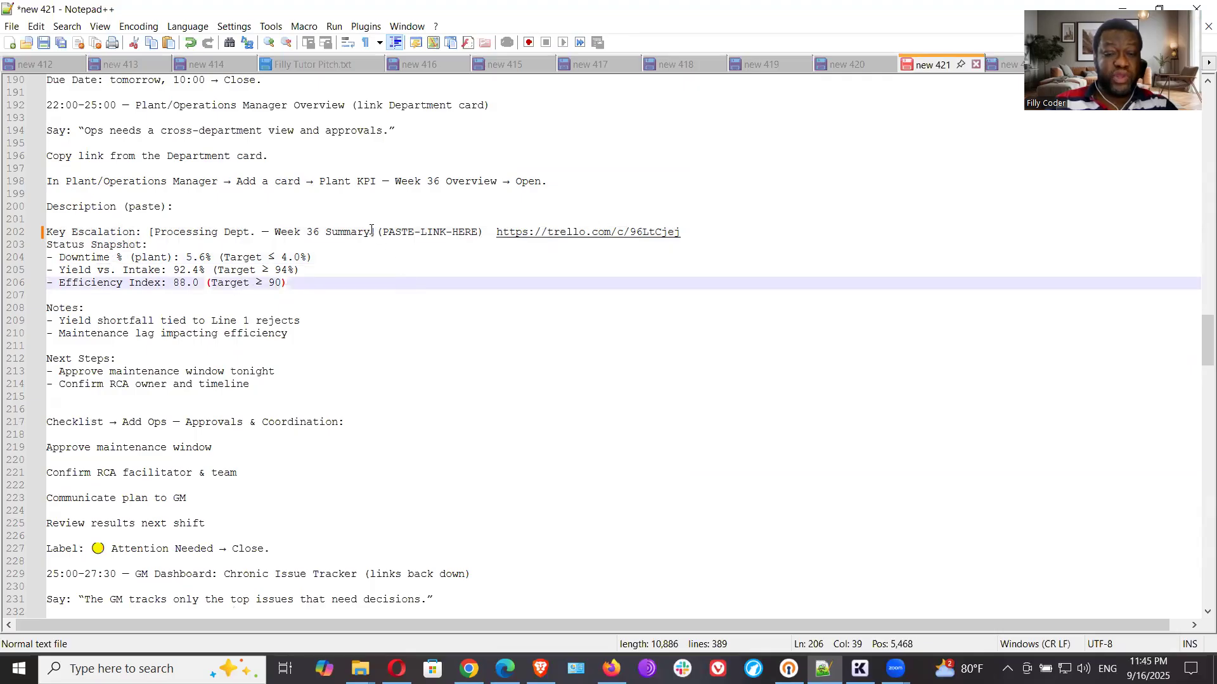
{"action": "left_click_drag", "start_coordinate": [380, 231], "coordinate": [498, 229]}
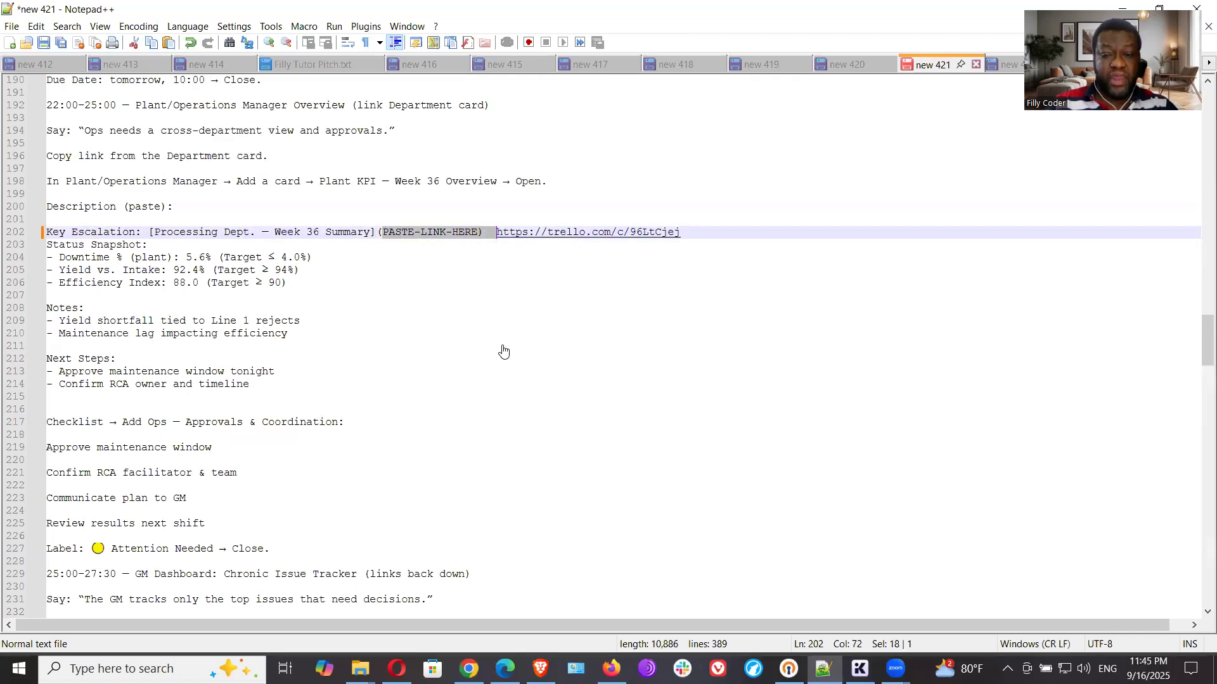
{"action": "left_click", "coordinate": [469, 669]}
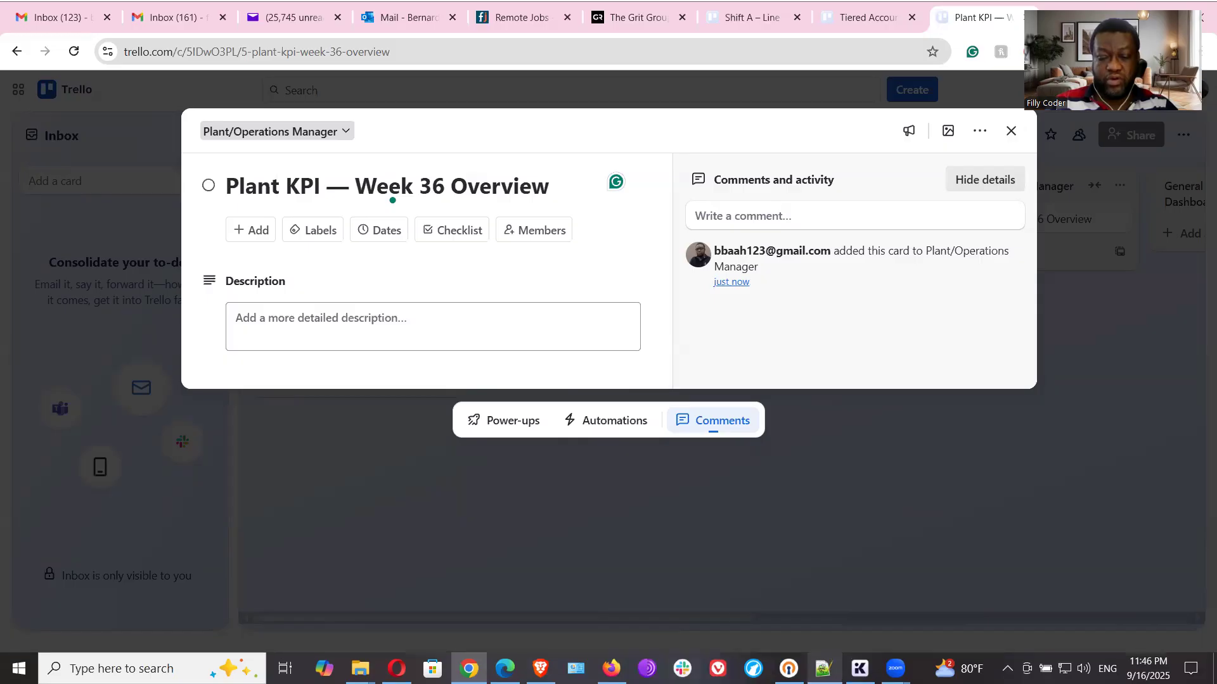
{"action": "left_click", "coordinate": [823, 669]}
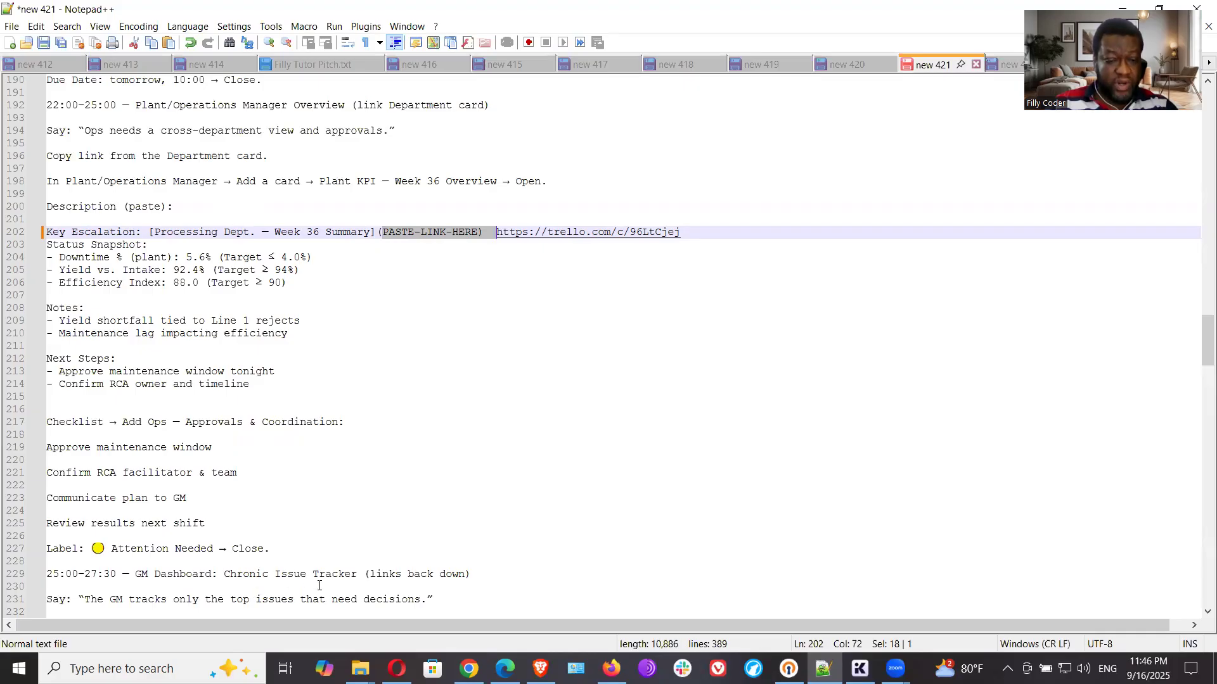
{"action": "scroll", "coordinate": [402, 503], "scroll_direction": "down", "scroll_amount": 1}
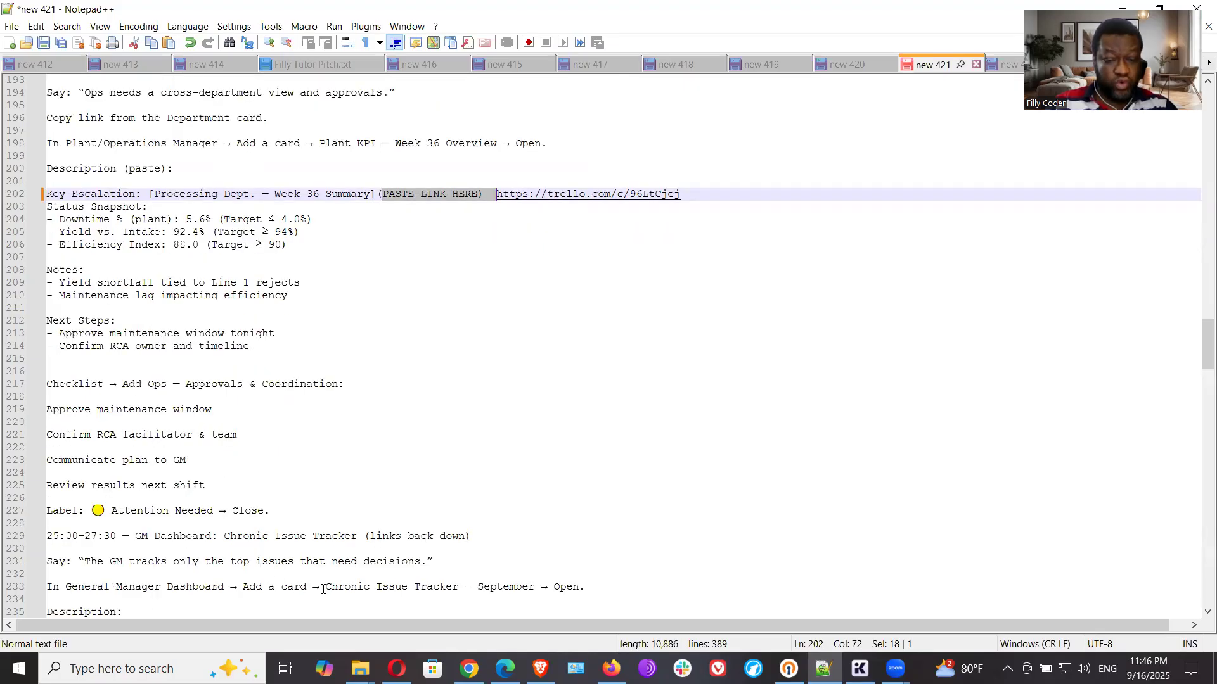
{"action": "scroll", "coordinate": [370, 548], "scroll_direction": "up", "scroll_amount": 2}
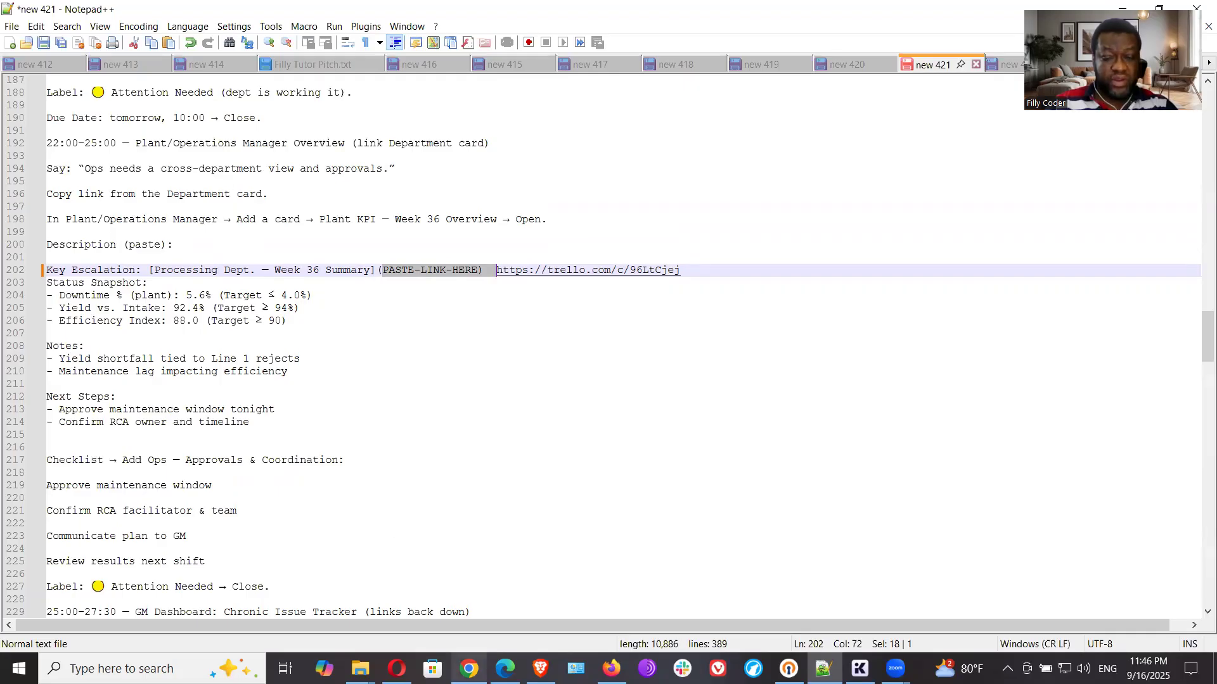
{"action": "left_click", "coordinate": [469, 668]}
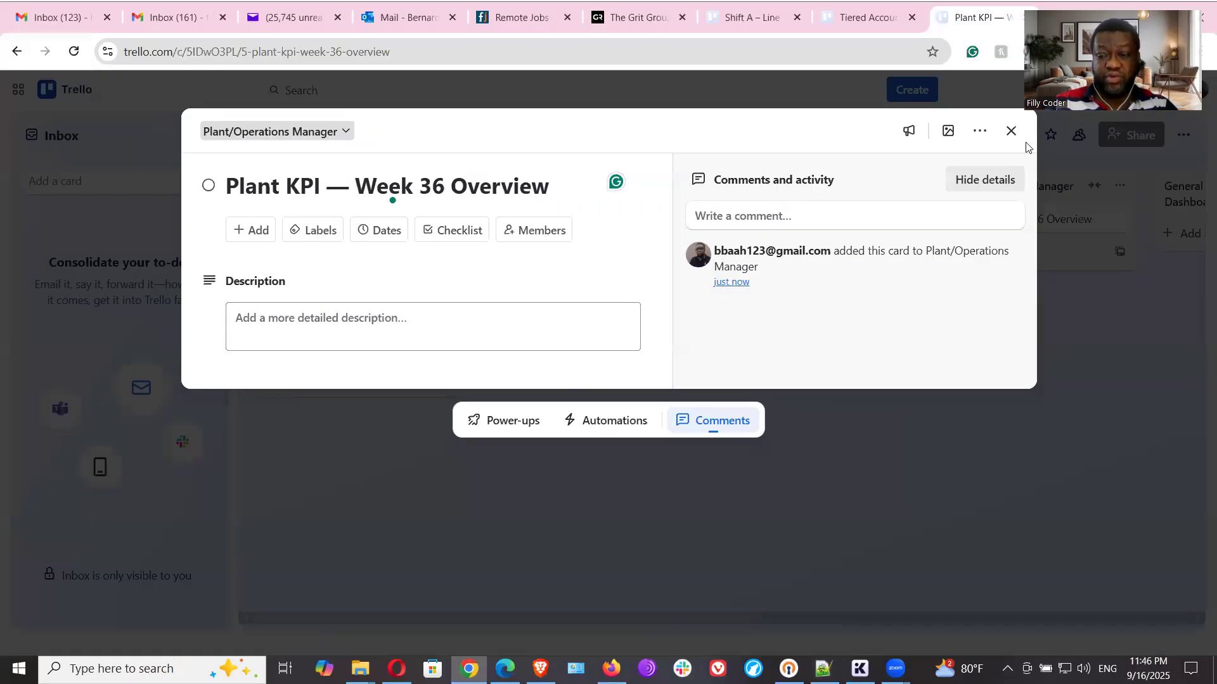
- Copy the Processing Dept. card's share link in Trello and replace the old link on the Key Escalation line in the Notepad++ notes
{"action": "left_click", "coordinate": [1011, 131]}
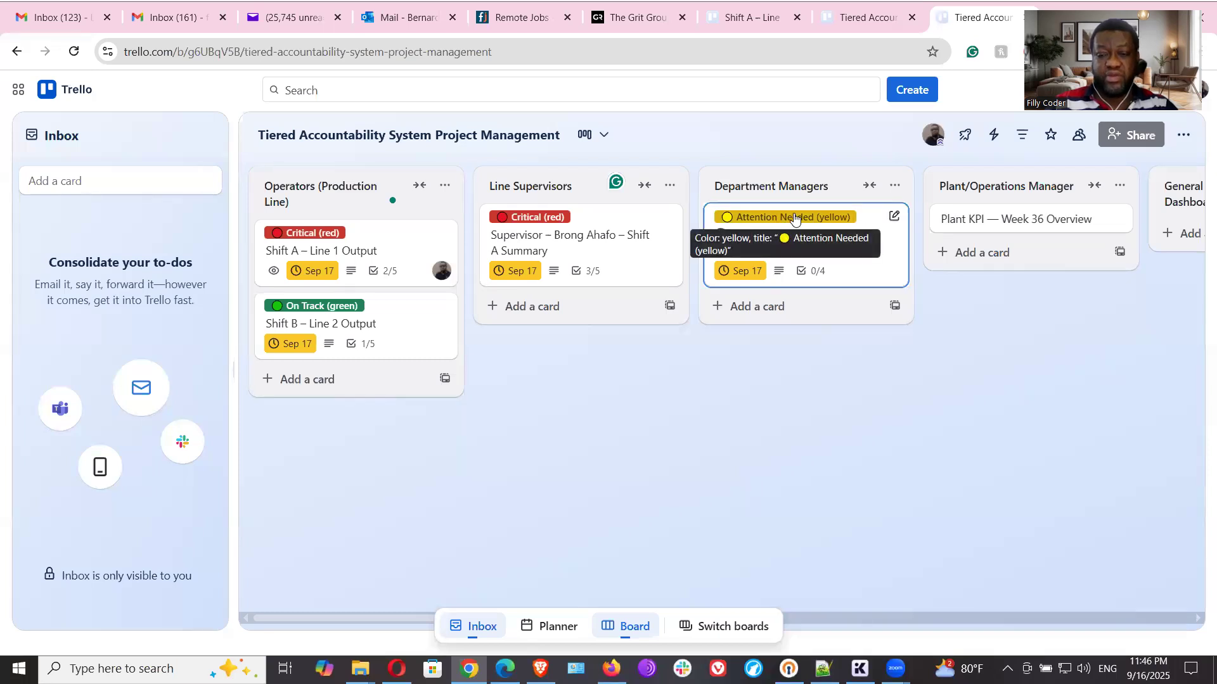
{"action": "left_click", "coordinate": [794, 218]}
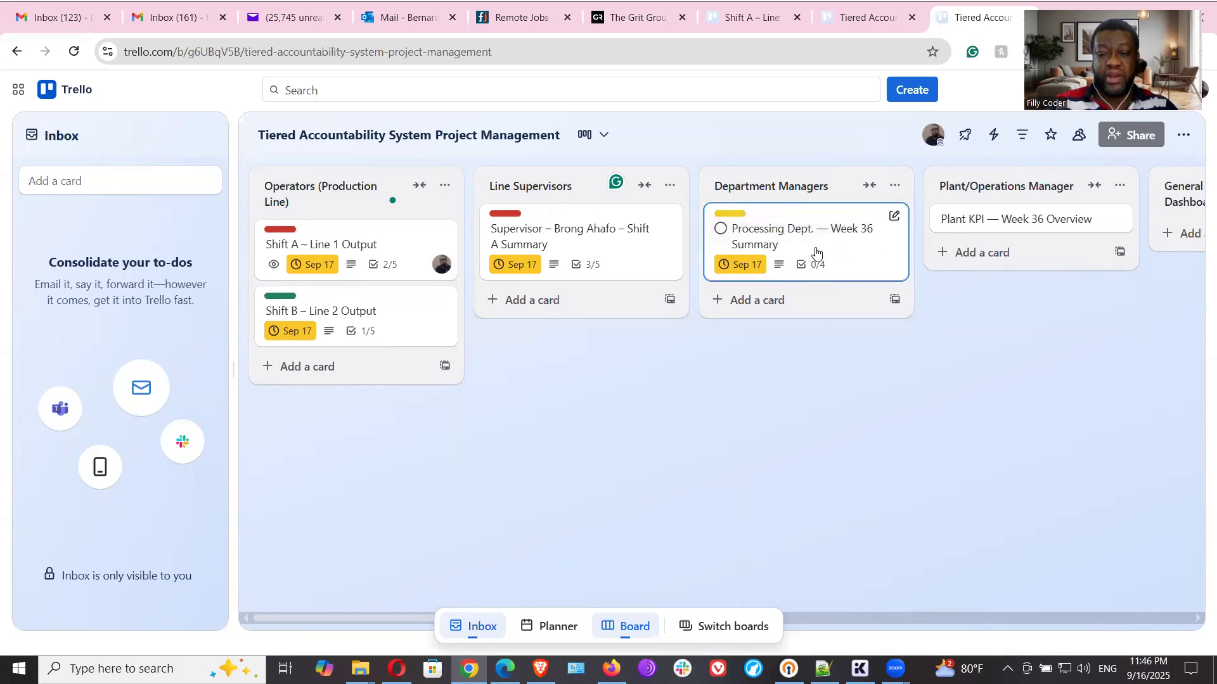
{"action": "left_click", "coordinate": [816, 253]}
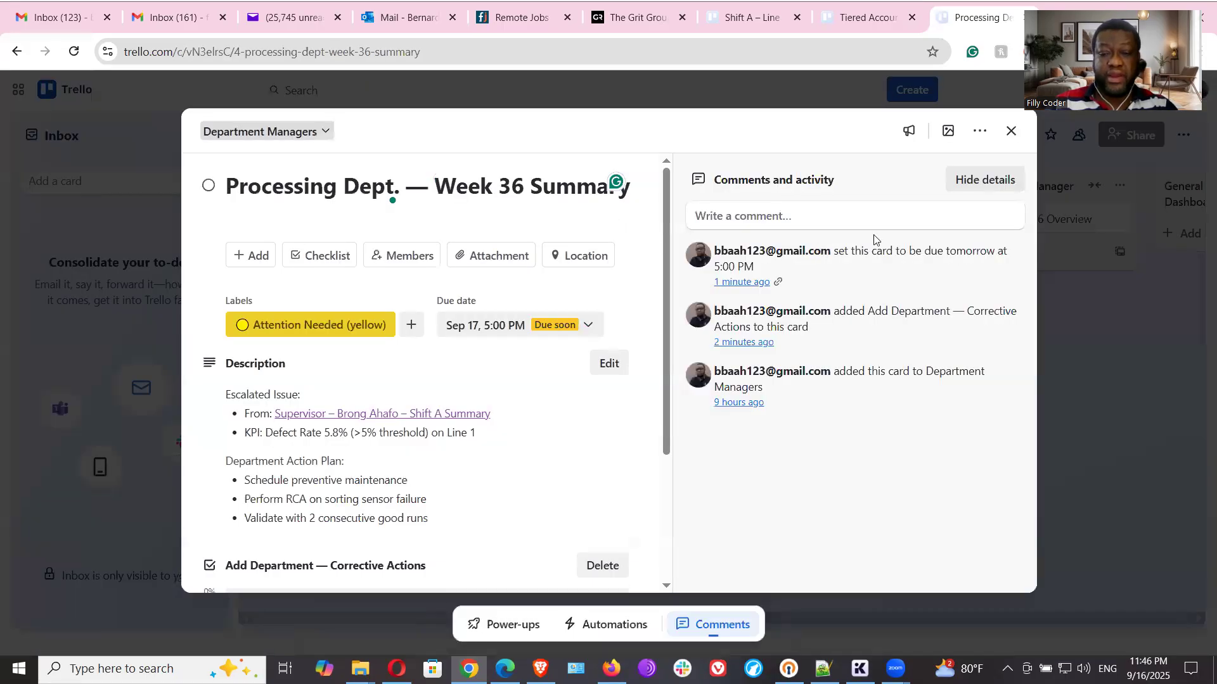
{"action": "left_click", "coordinate": [980, 131]}
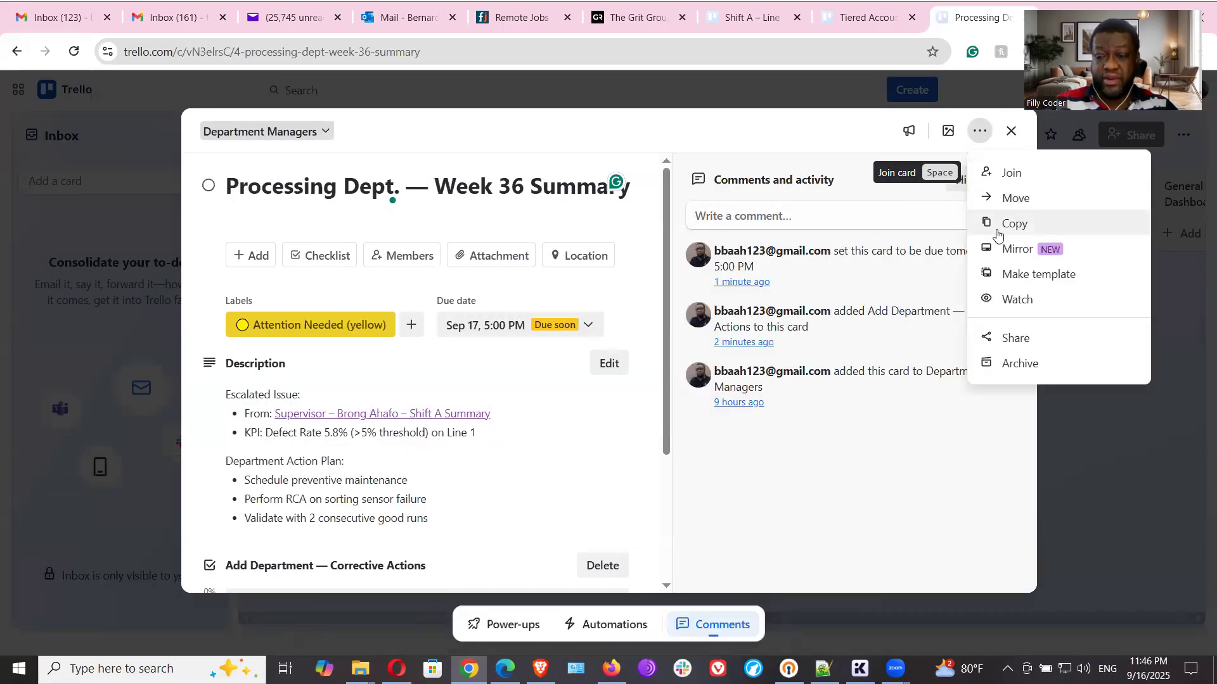
{"action": "left_click", "coordinate": [1016, 336]}
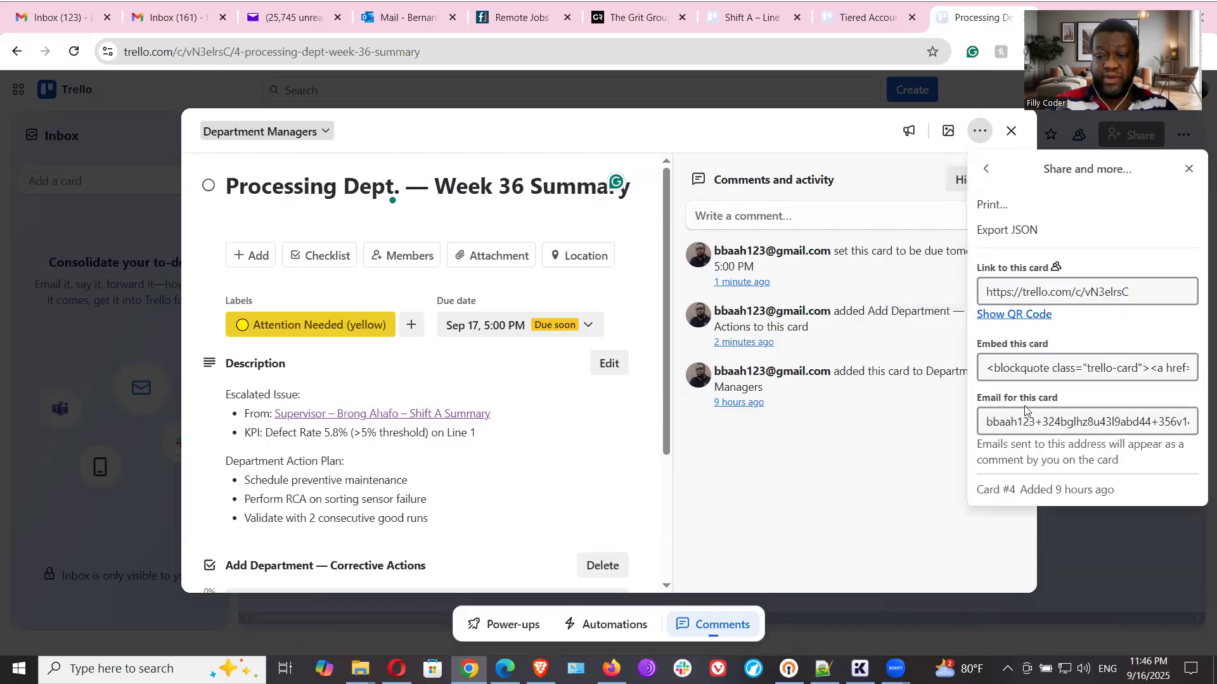
{"action": "left_click", "coordinate": [1120, 288]}
{"action": "key", "text": "ctrl+c"}
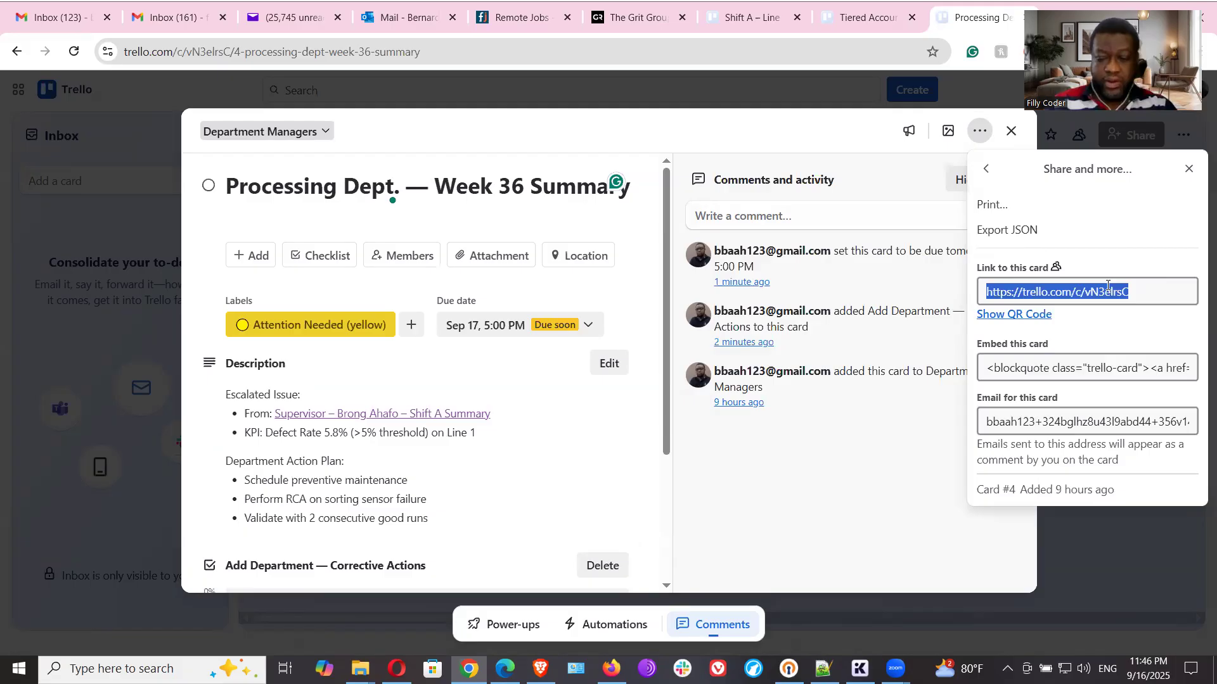
{"action": "left_click", "coordinate": [823, 669]}
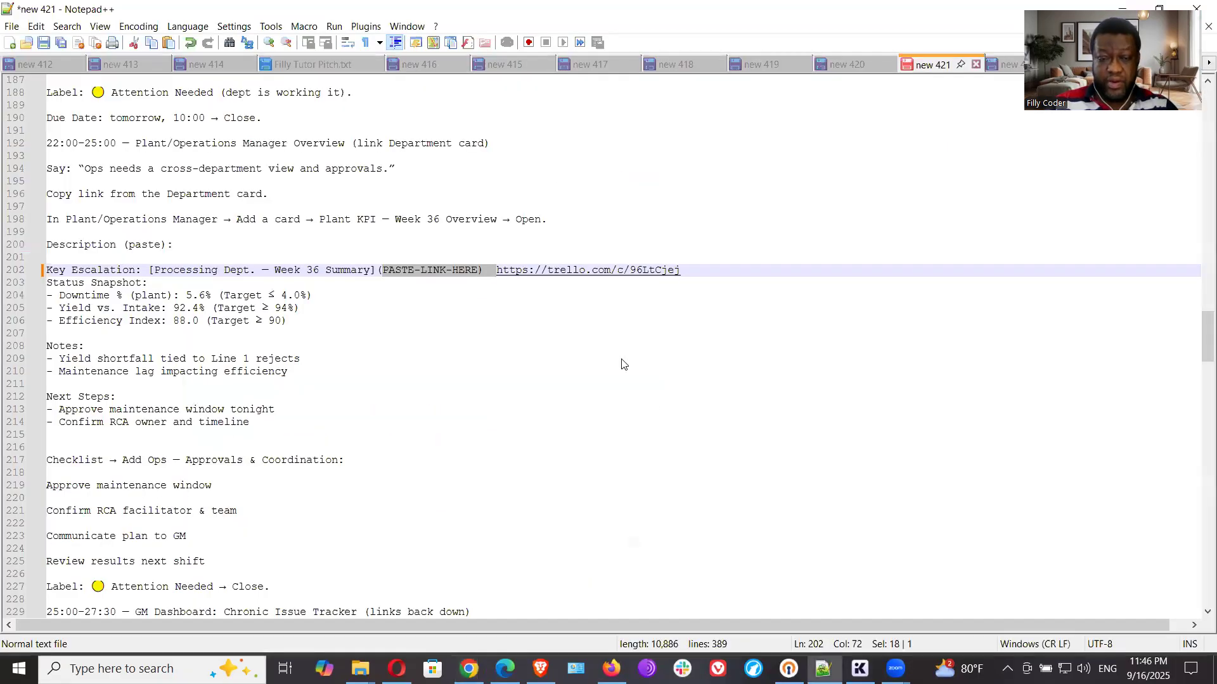
{"action": "left_click_drag", "start_coordinate": [680, 270], "coordinate": [494, 265]}
{"action": "key", "text": "ctrl+v"}
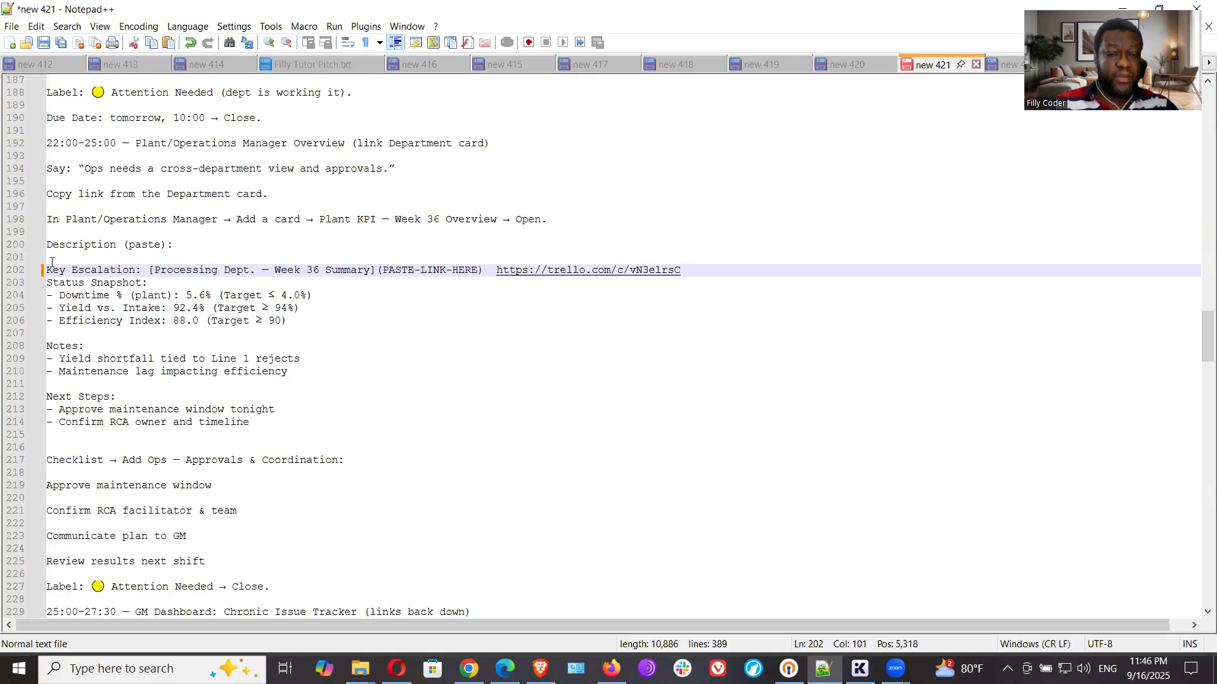
- Copy the description block from Key Escalation through Next Steps in the Notepad++ notes into the Plant KPI card's description in Trello
{"action": "left_click_drag", "start_coordinate": [49, 271], "coordinate": [303, 431]}
{"action": "right_click", "coordinate": [237, 322]}
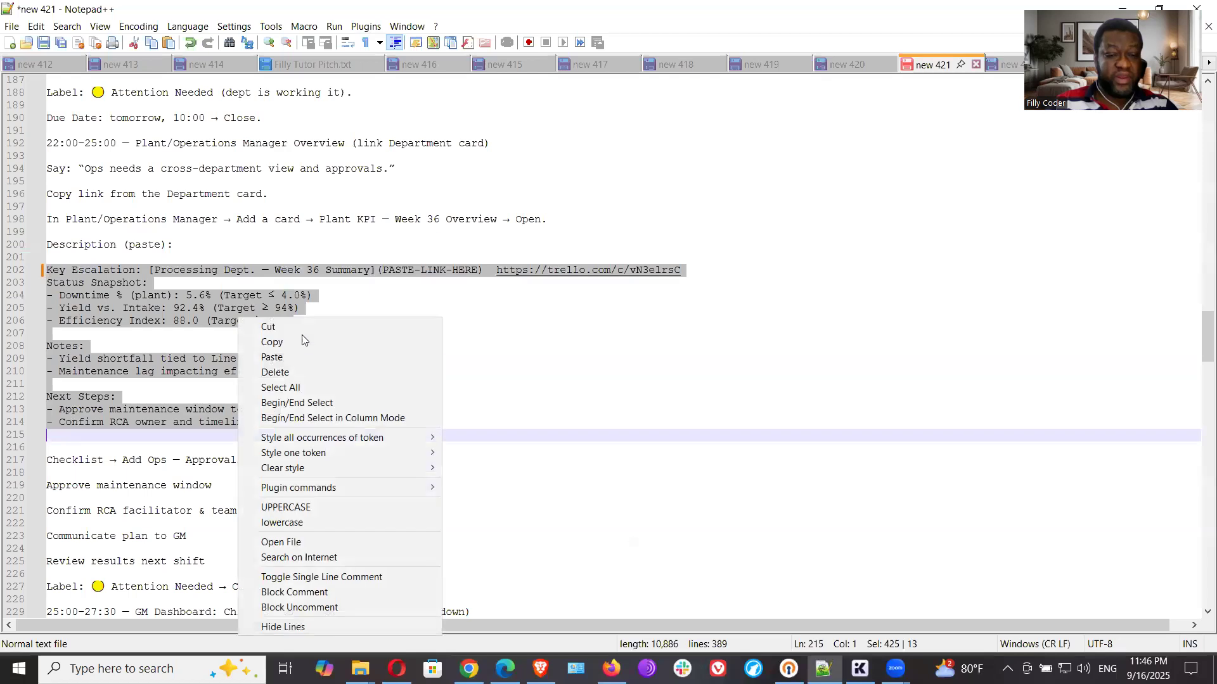
{"action": "left_click", "coordinate": [303, 344]}
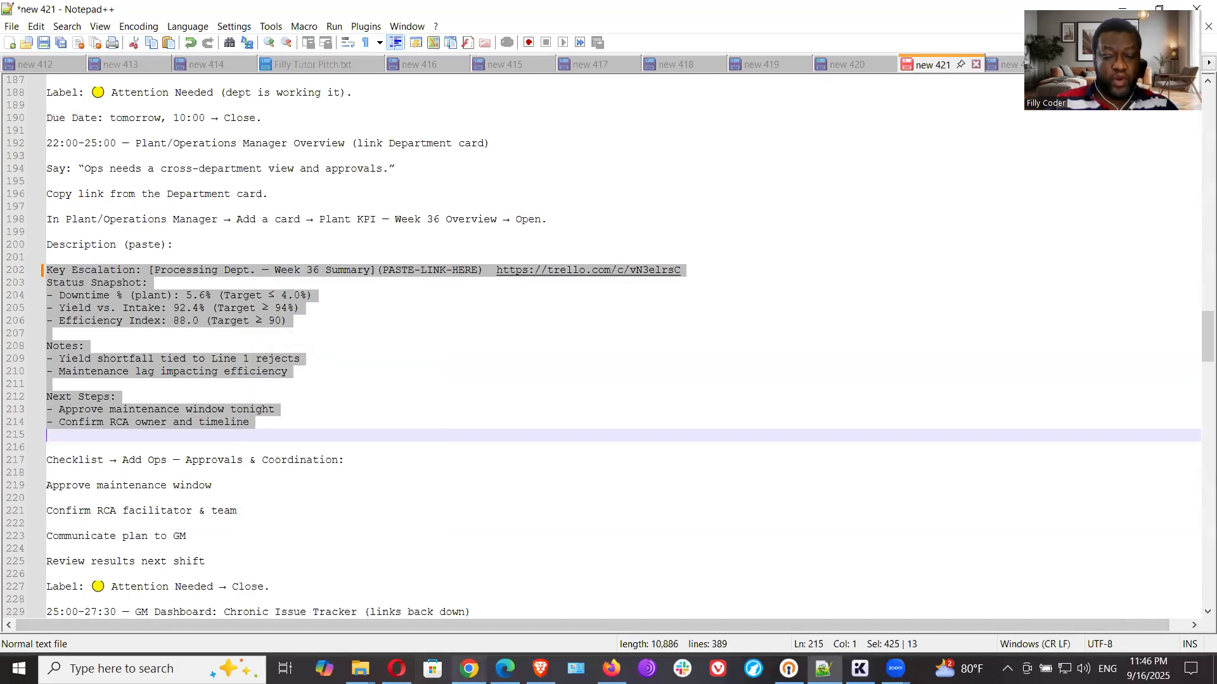
{"action": "left_click", "coordinate": [469, 669]}
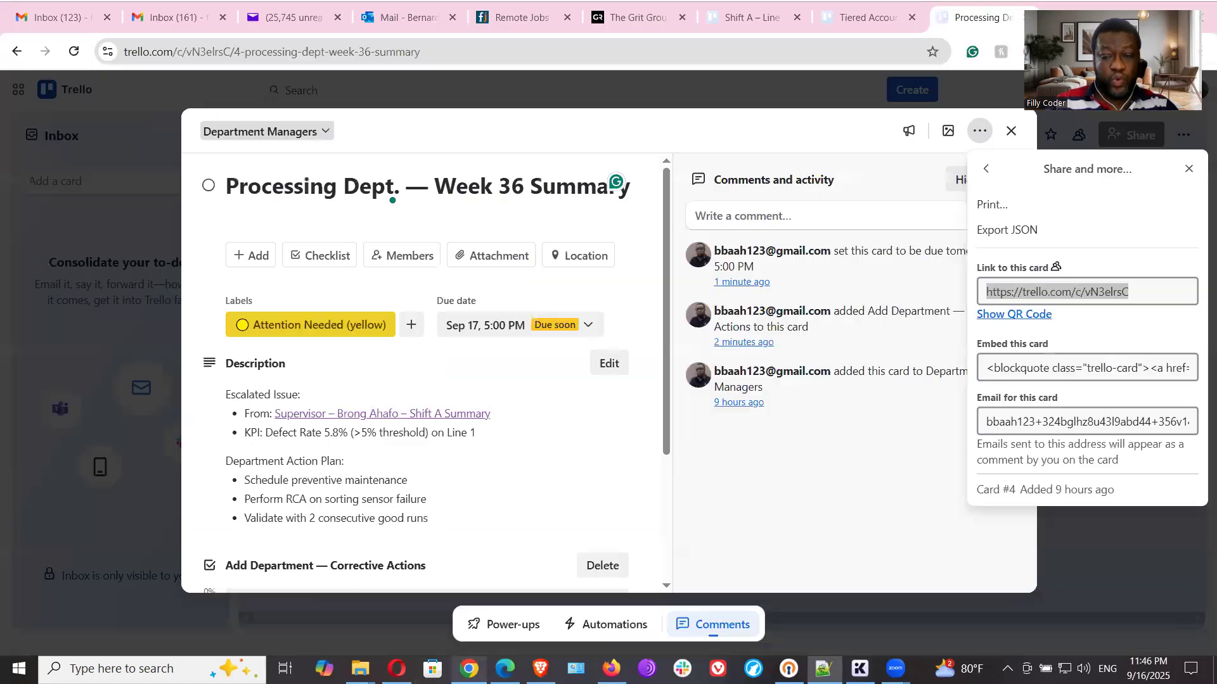
{"action": "left_click", "coordinate": [1189, 168]}
{"action": "left_click", "coordinate": [1011, 131]}
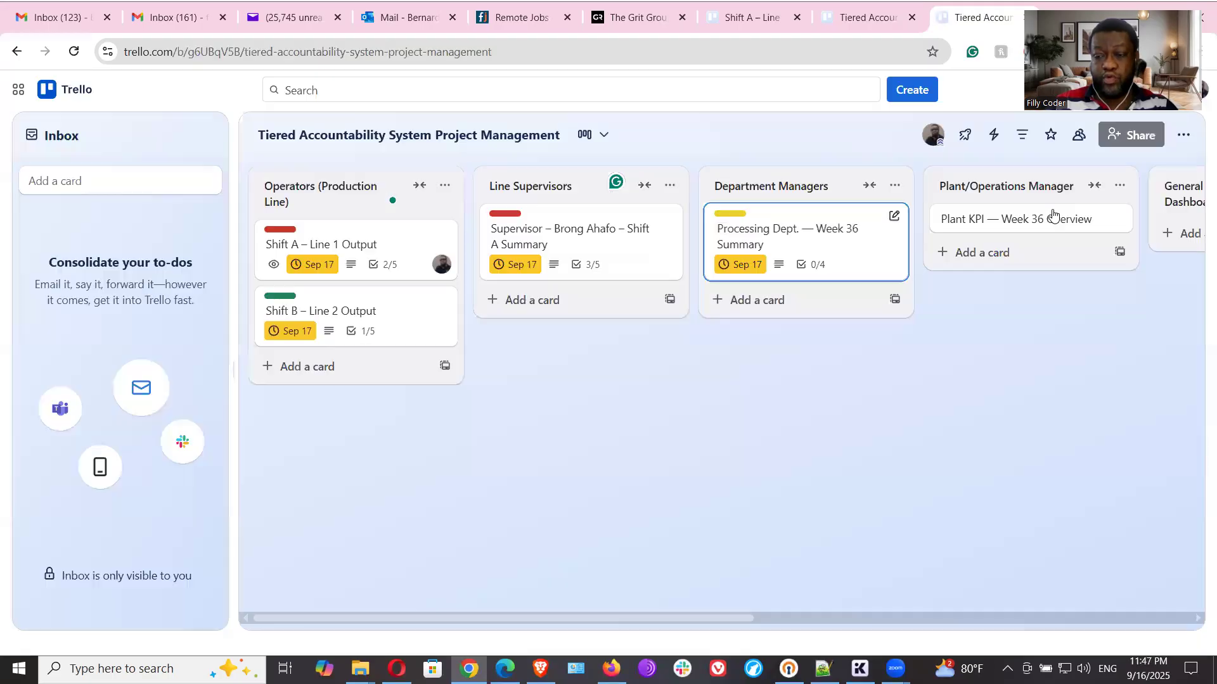
{"action": "left_click", "coordinate": [1018, 217]}
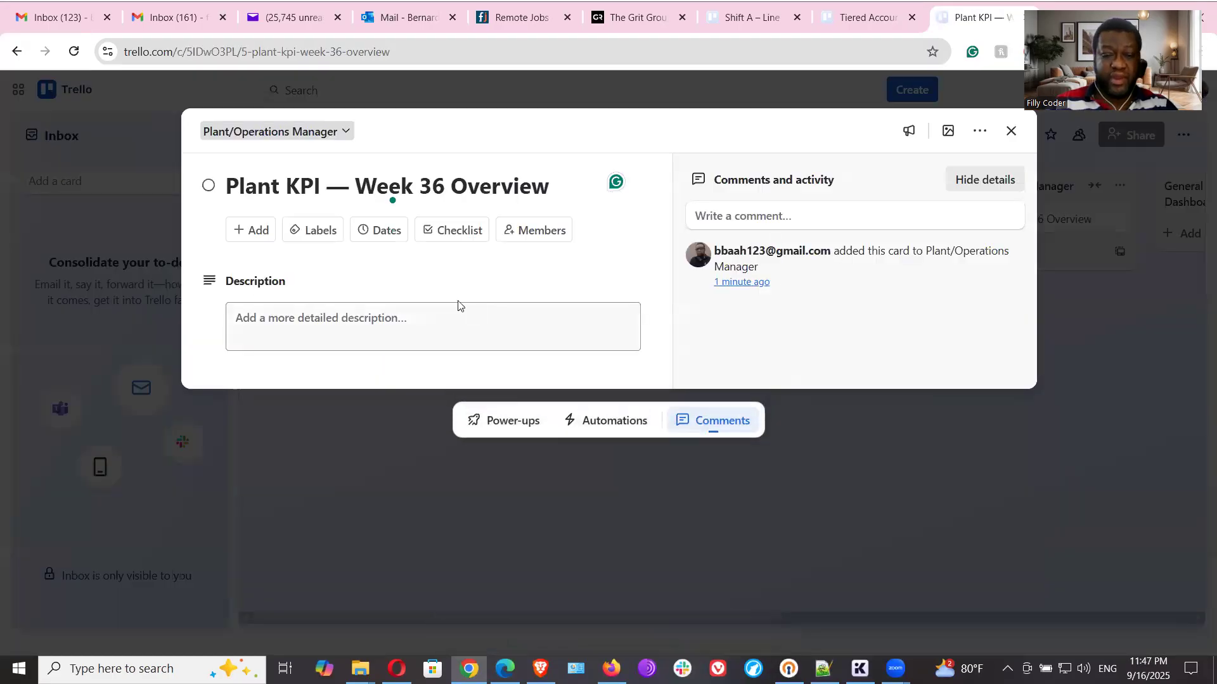
{"action": "left_click", "coordinate": [436, 326]}
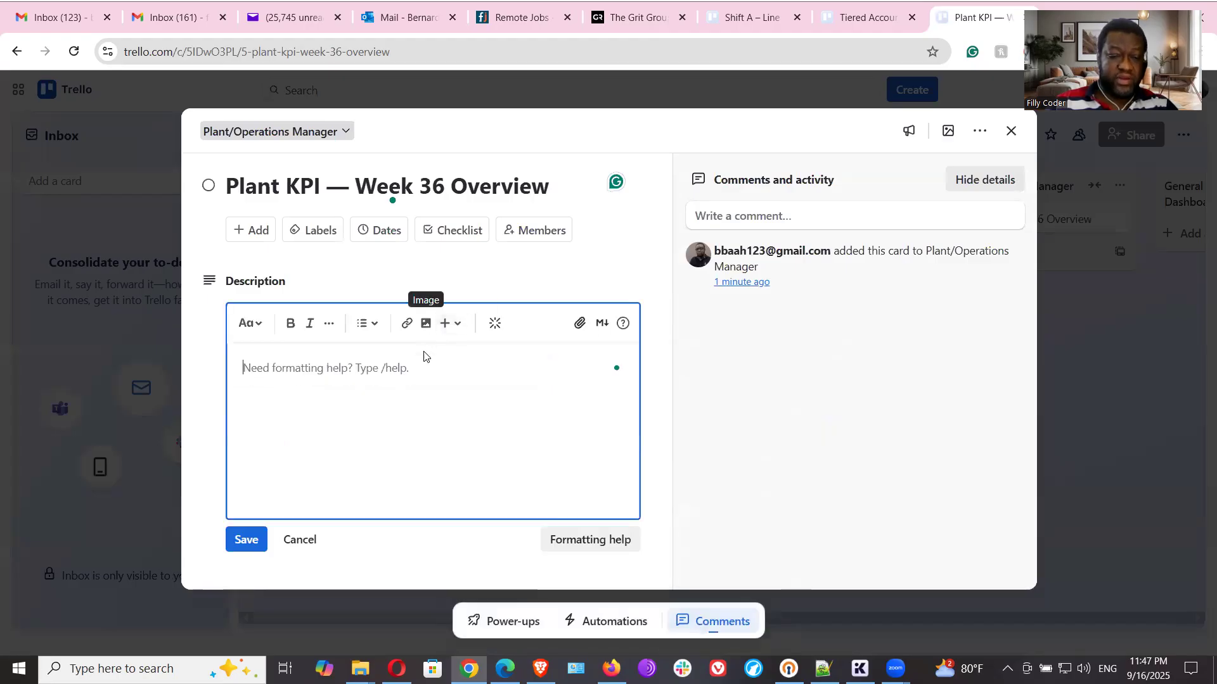
{"action": "key", "text": "ctrl+v"}
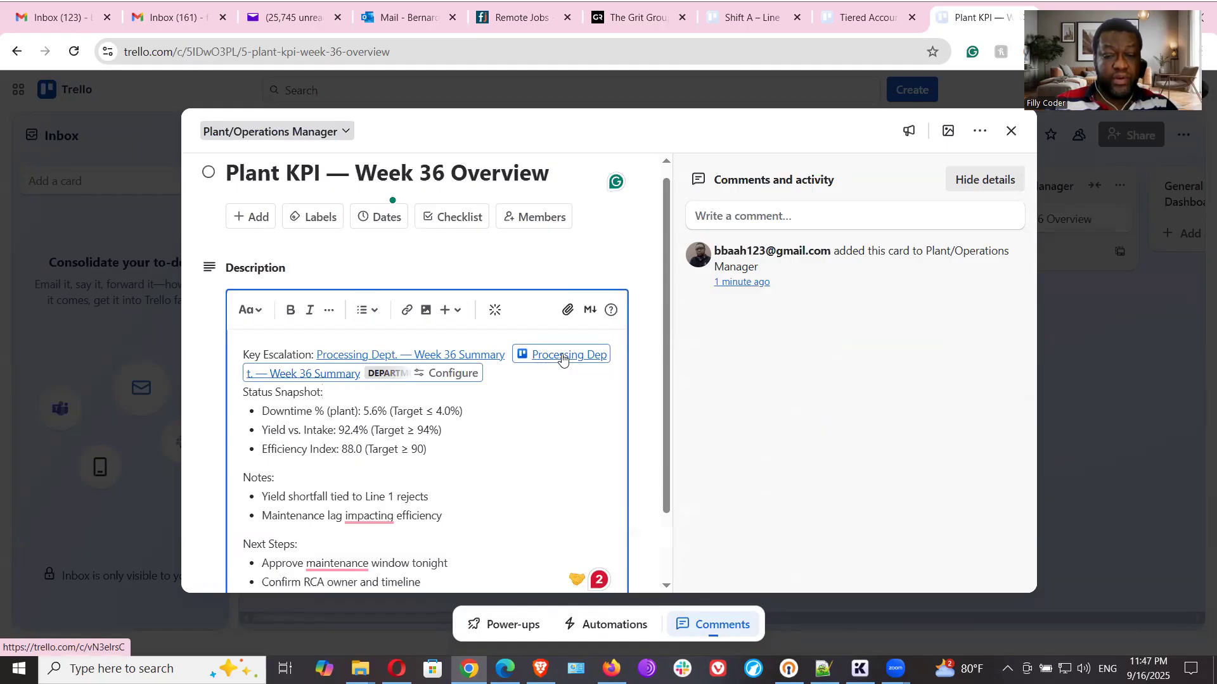
{"action": "left_click", "coordinate": [459, 353]}
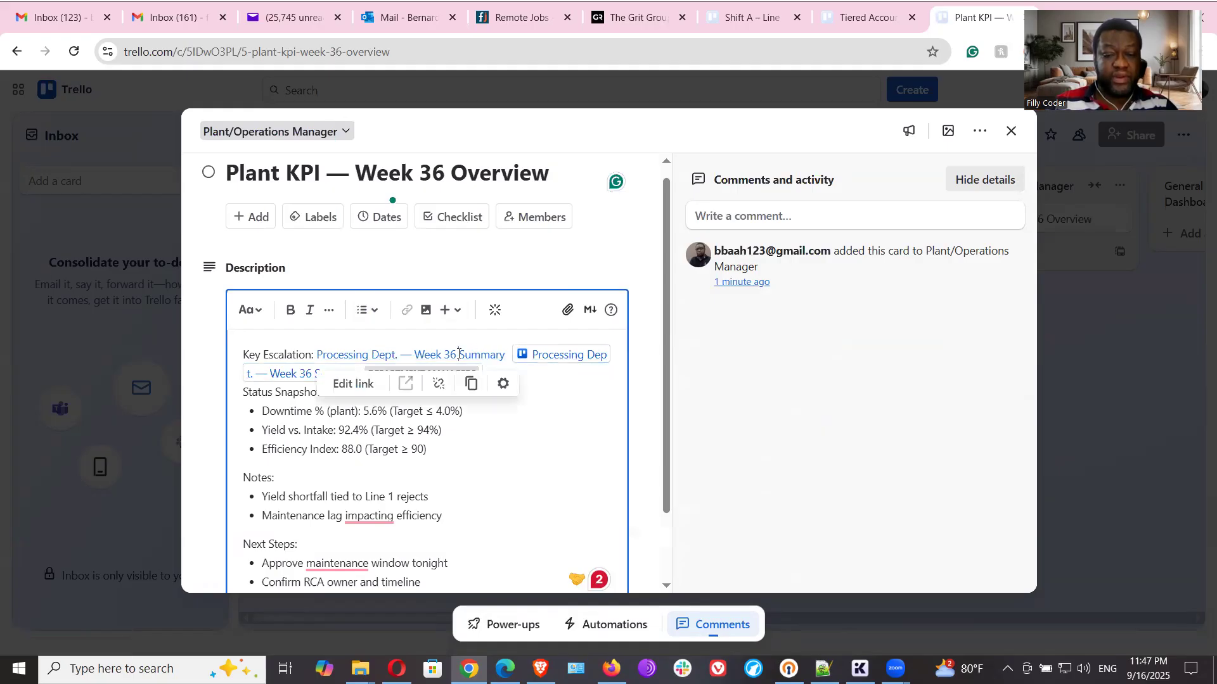
{"action": "left_click", "coordinate": [353, 383]}
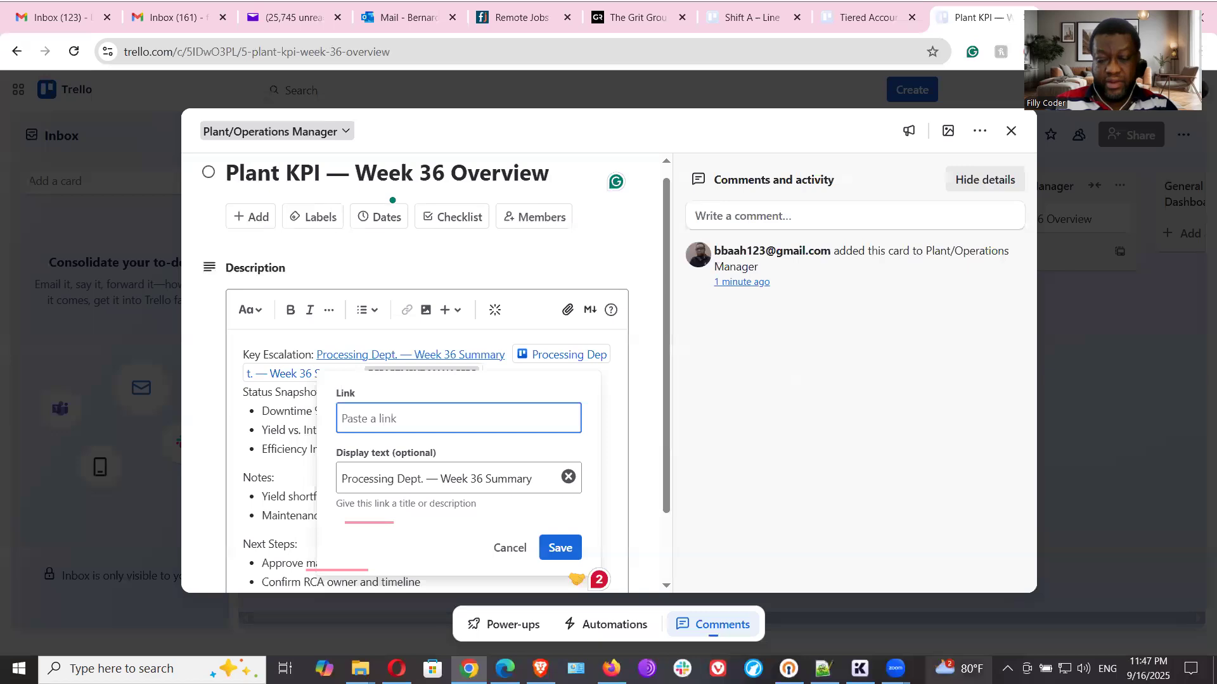
{"action": "left_click", "coordinate": [823, 668]}
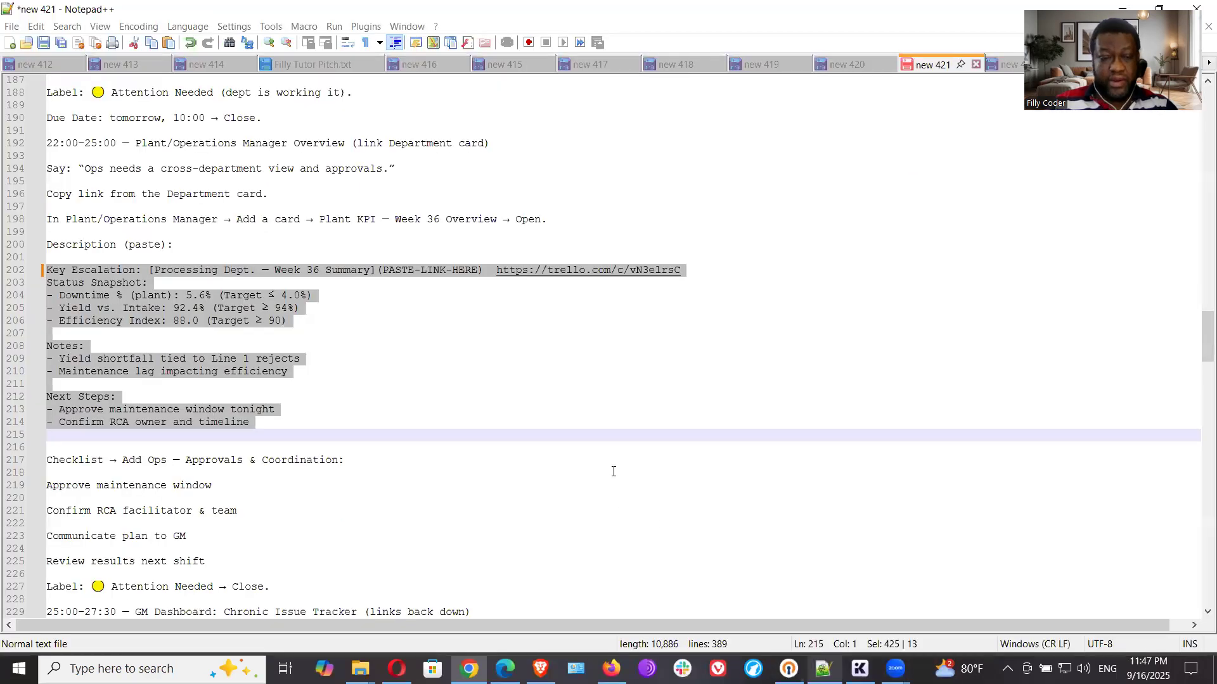
{"action": "left_click", "coordinate": [629, 359]}
{"action": "left_click_drag", "start_coordinate": [681, 270], "coordinate": [496, 274]}
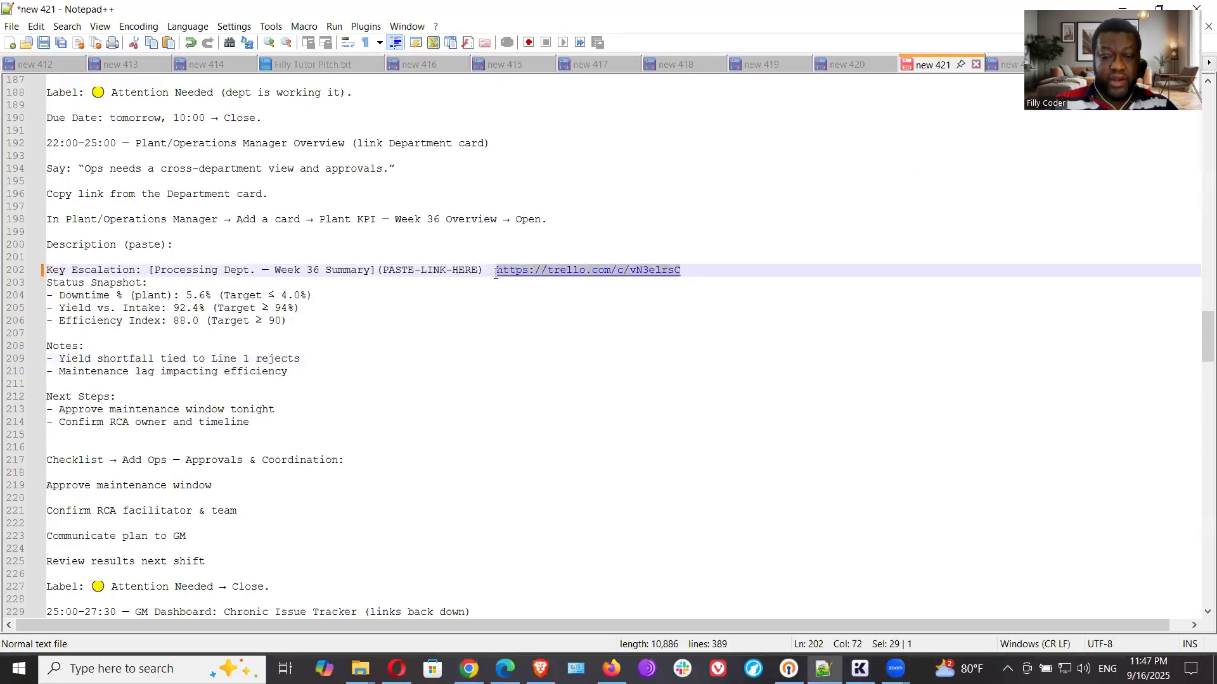
{"action": "right_click", "coordinate": [508, 270]}
{"action": "left_click", "coordinate": [543, 295]}
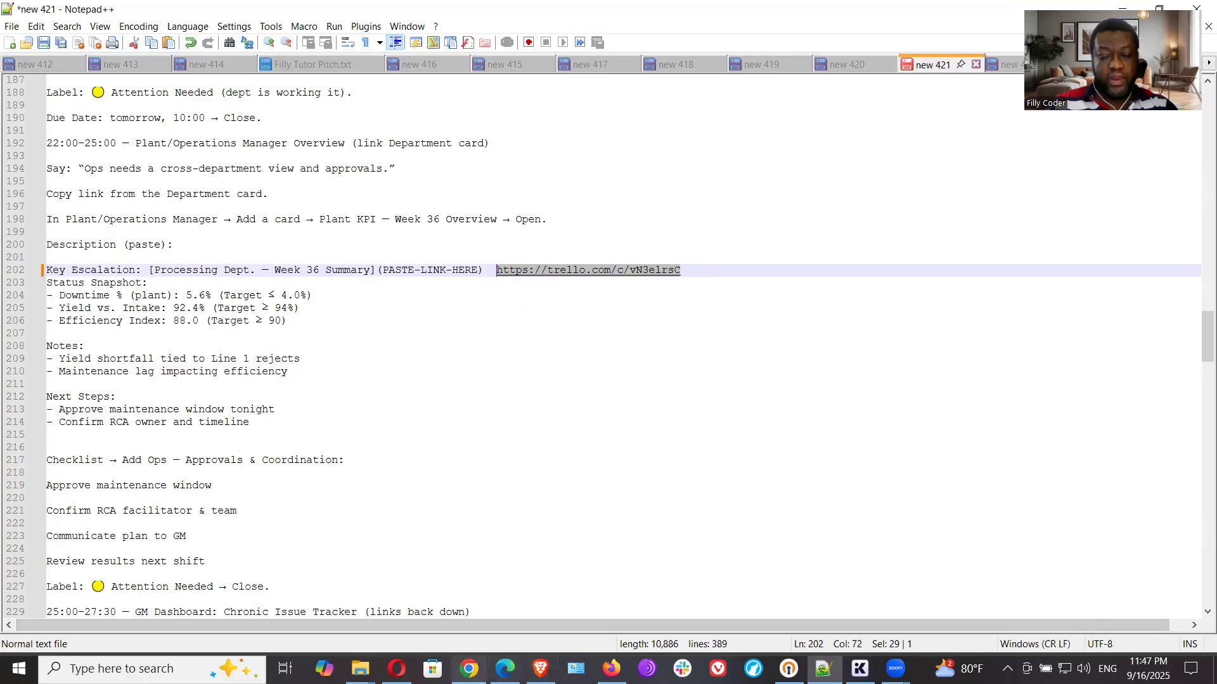
{"action": "left_click", "coordinate": [469, 668]}
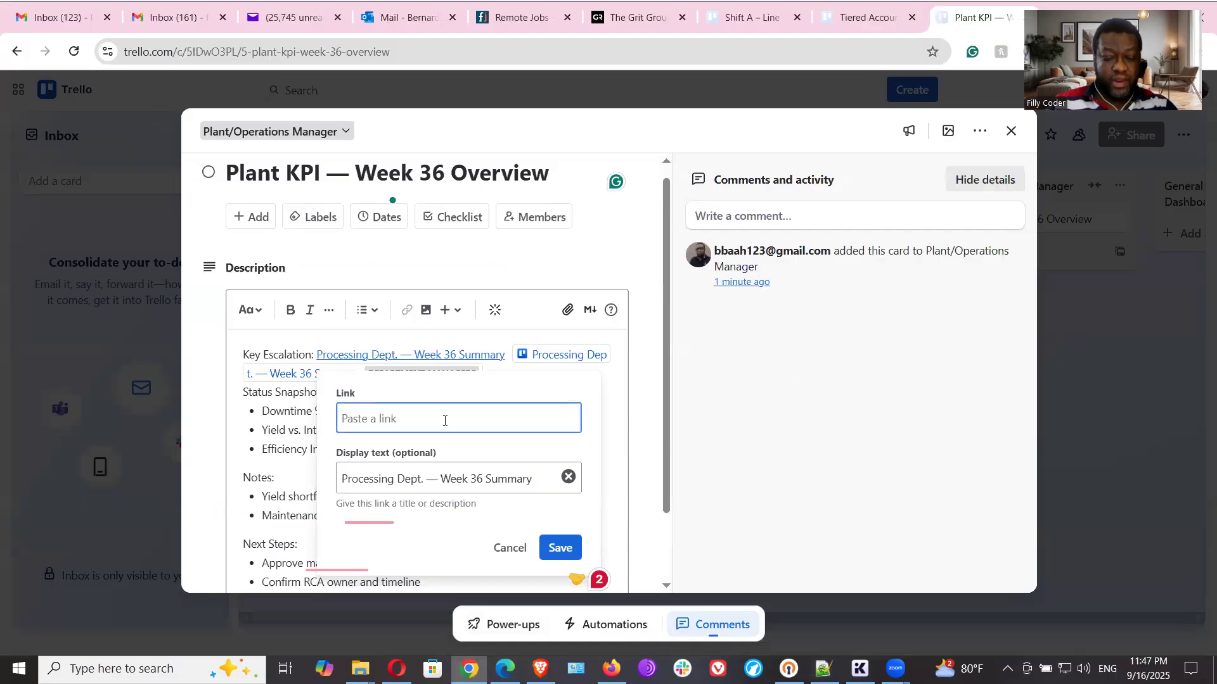
{"action": "key", "text": "ctrl+v"}
{"action": "left_click", "coordinate": [561, 549]}
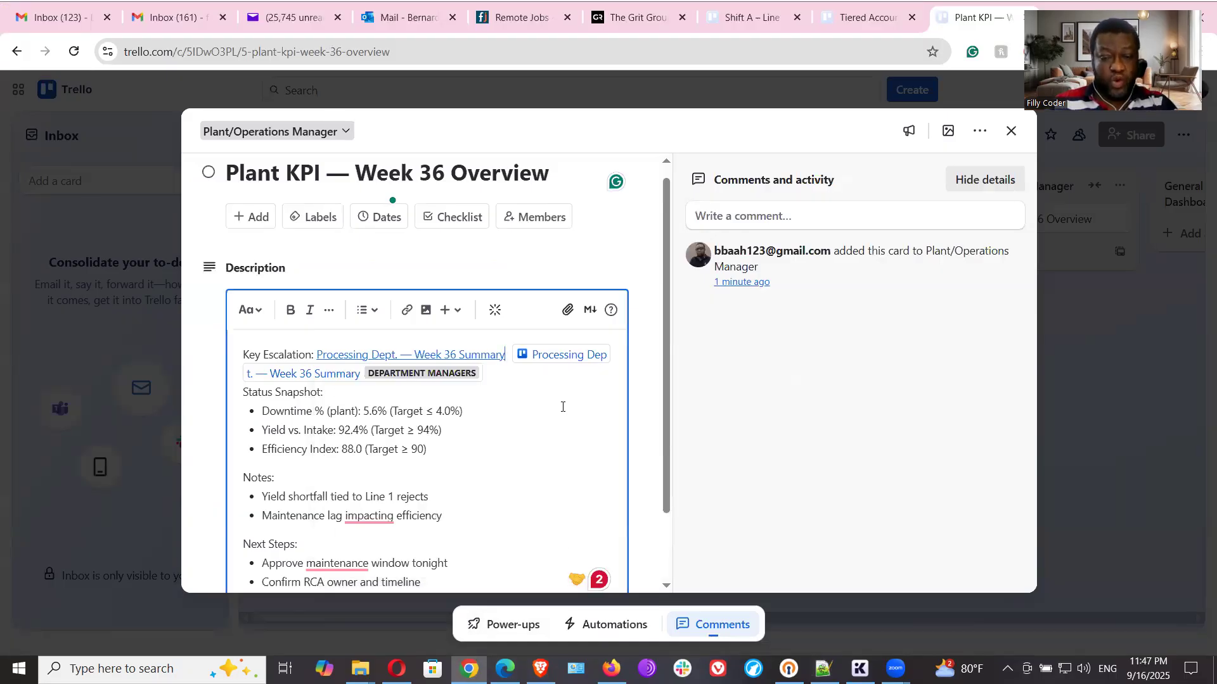
- Delete the duplicate Processing Dept. card link from the Key Escalation line and save the description
{"action": "left_click", "coordinate": [528, 378]}
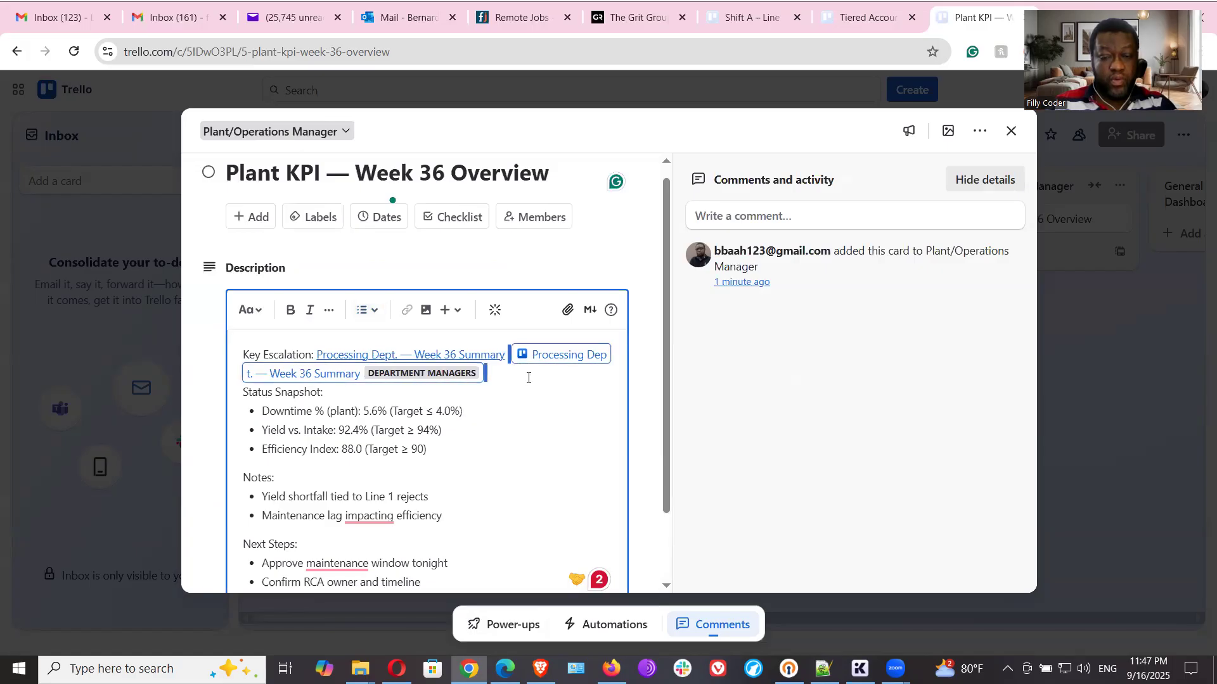
{"action": "key", "text": "BackSpace"}
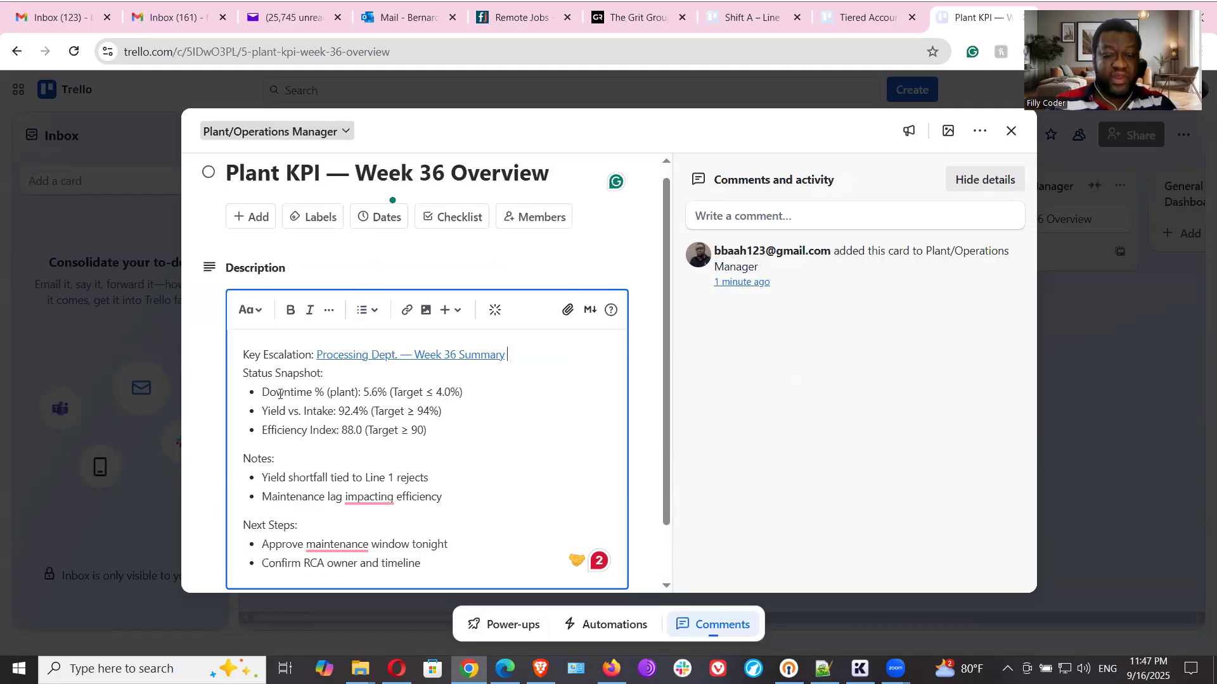
{"action": "left_click", "coordinate": [306, 394]}
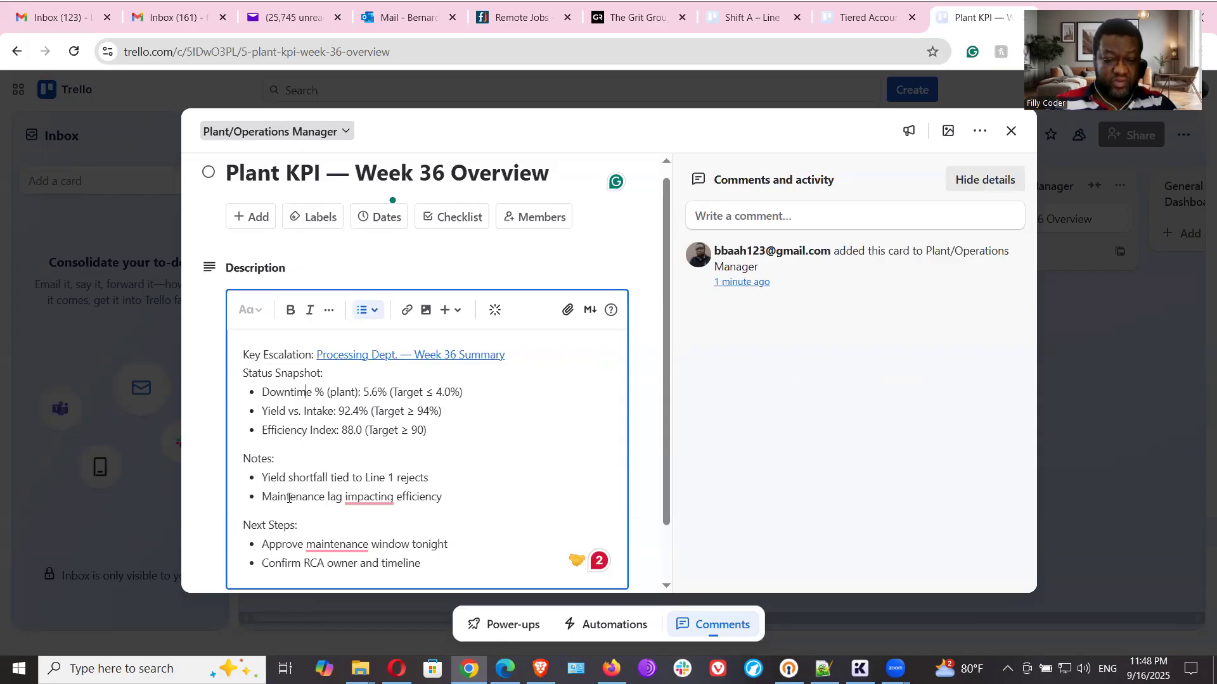
{"action": "scroll", "coordinate": [367, 443], "scroll_direction": "down", "scroll_amount": 1}
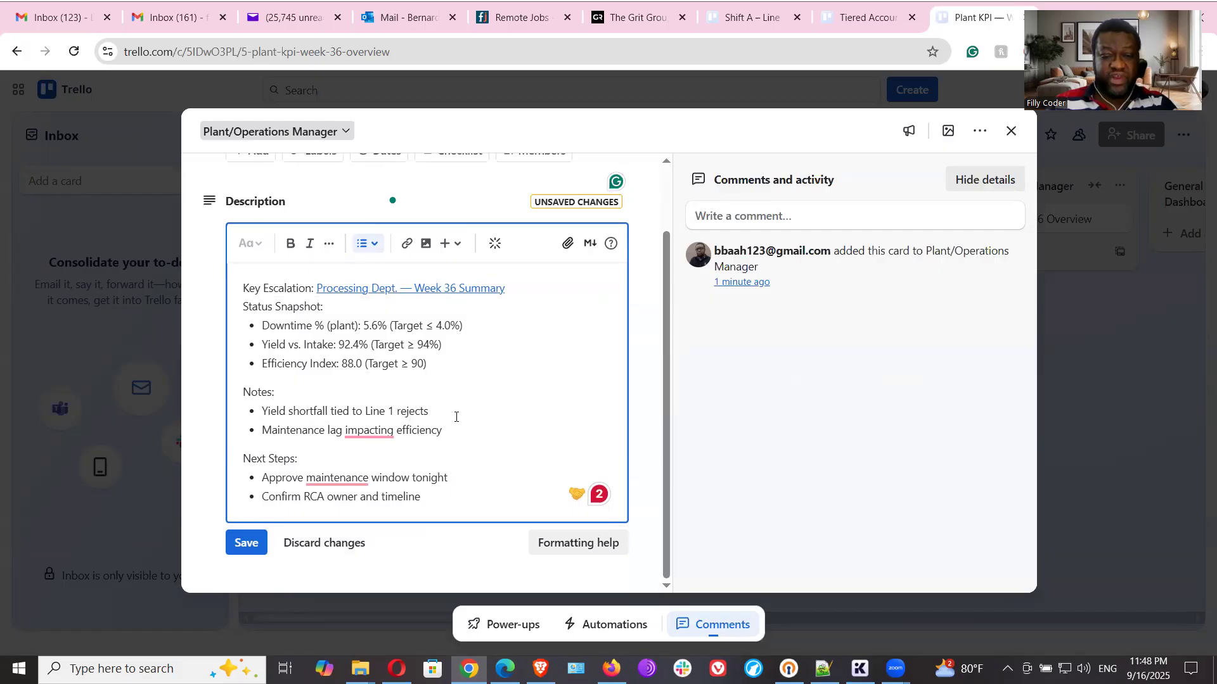
{"action": "scroll", "coordinate": [456, 417], "scroll_direction": "up", "scroll_amount": 1}
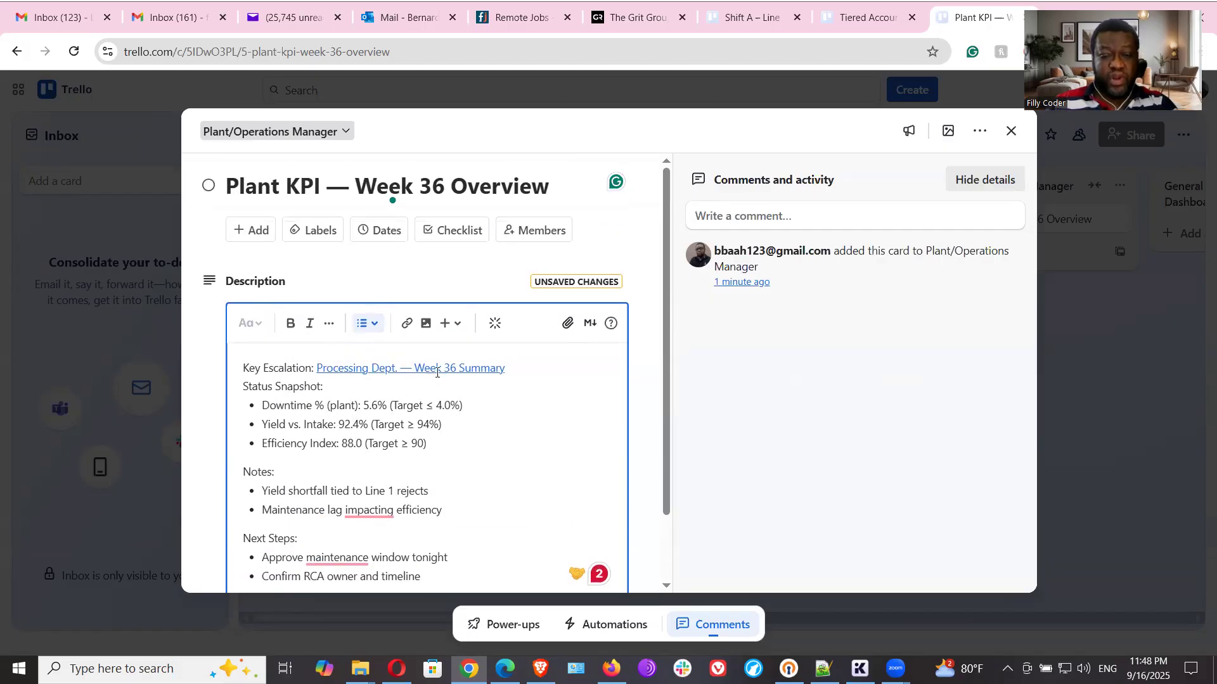
{"action": "scroll", "coordinate": [455, 405], "scroll_direction": "down", "scroll_amount": 1}
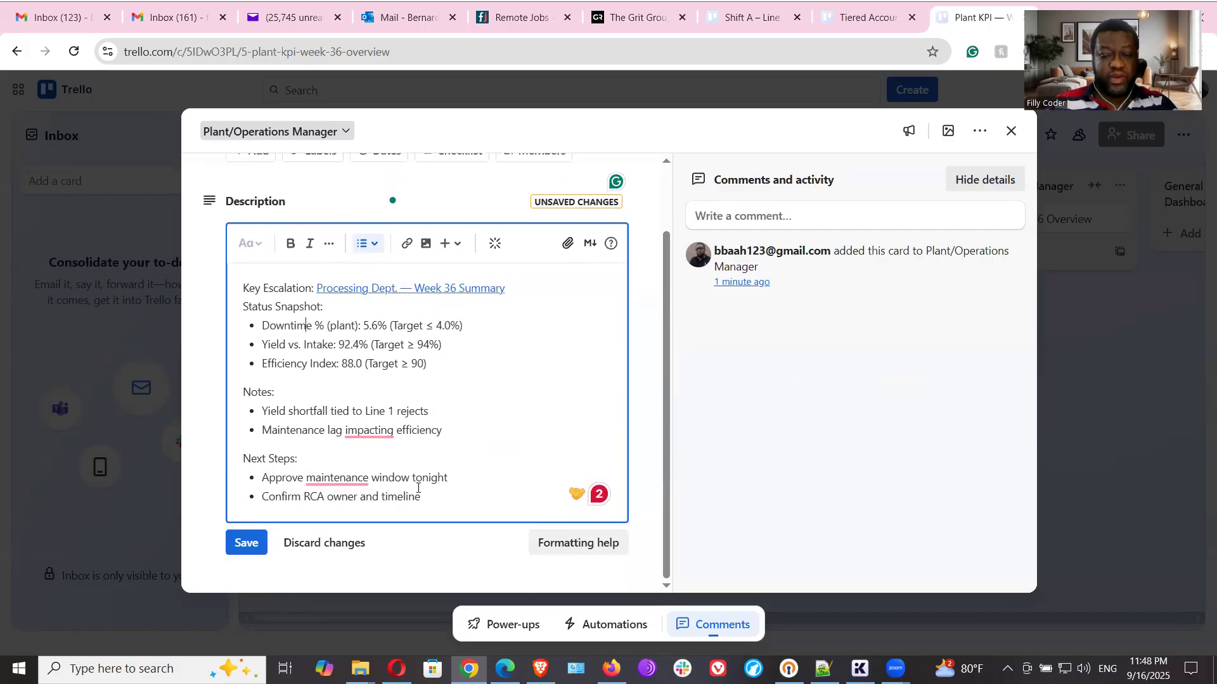
{"action": "left_click", "coordinate": [246, 543]}
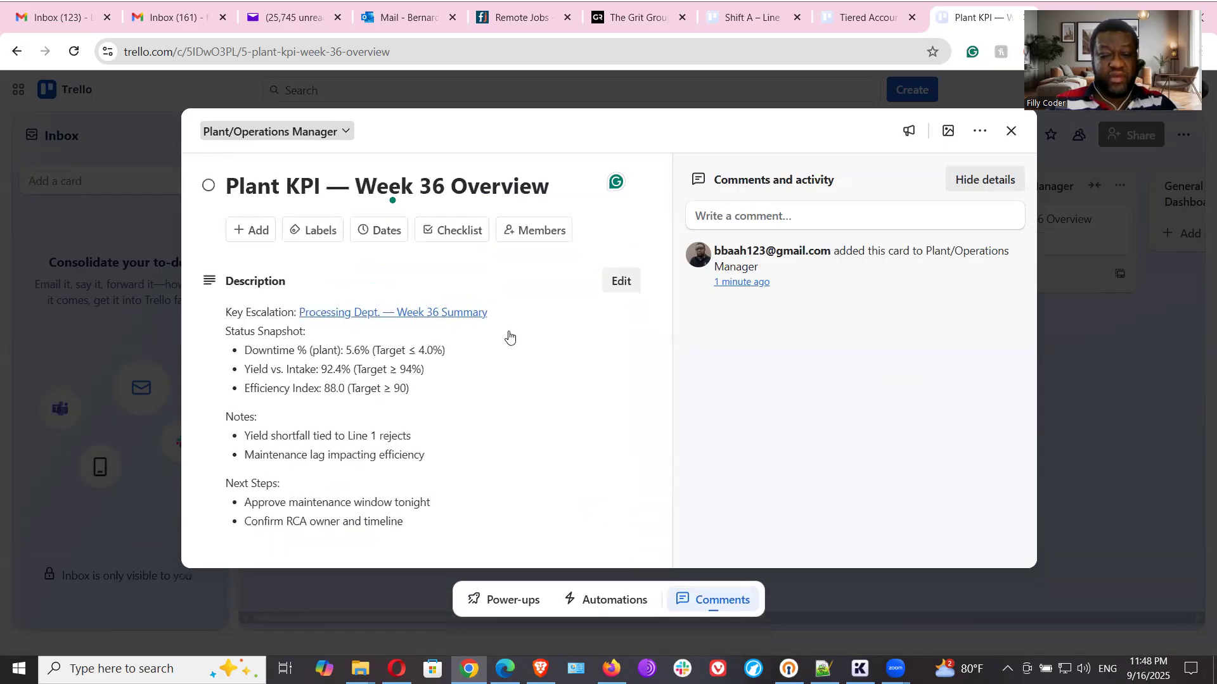
- Test the Key Escalation link, close the card it opens, and check the Ops checklist section in the Notepad++ notes
{"action": "left_click", "coordinate": [458, 315]}
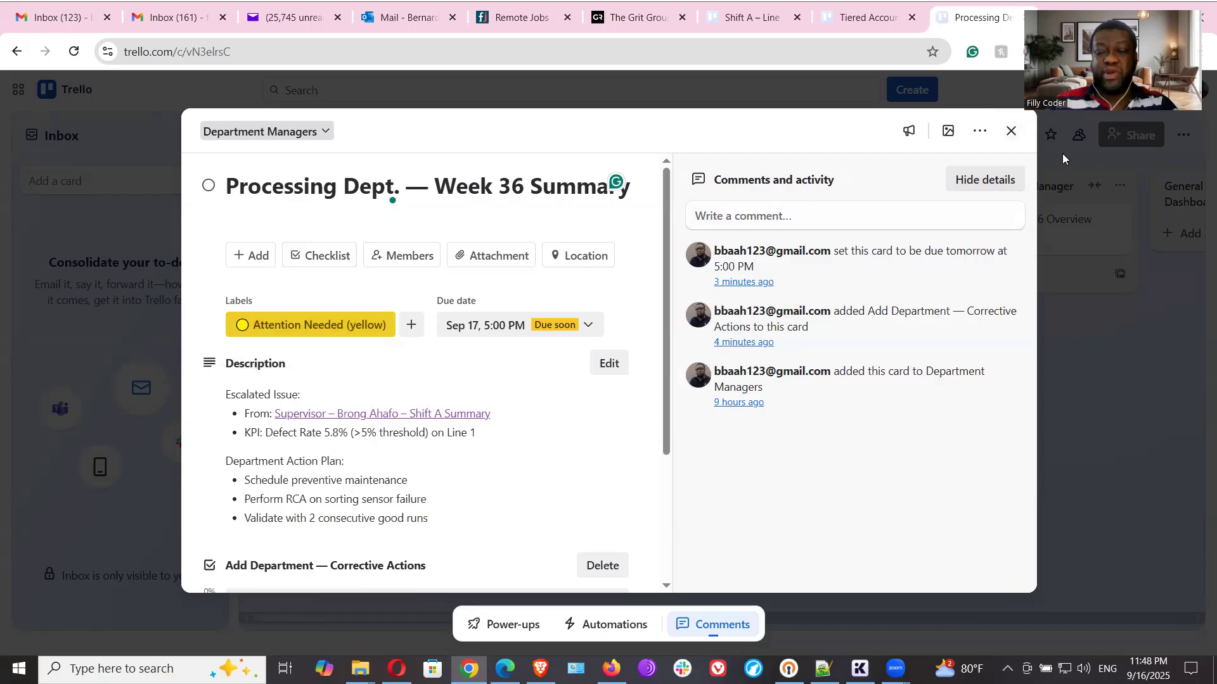
{"action": "left_click", "coordinate": [1012, 131]}
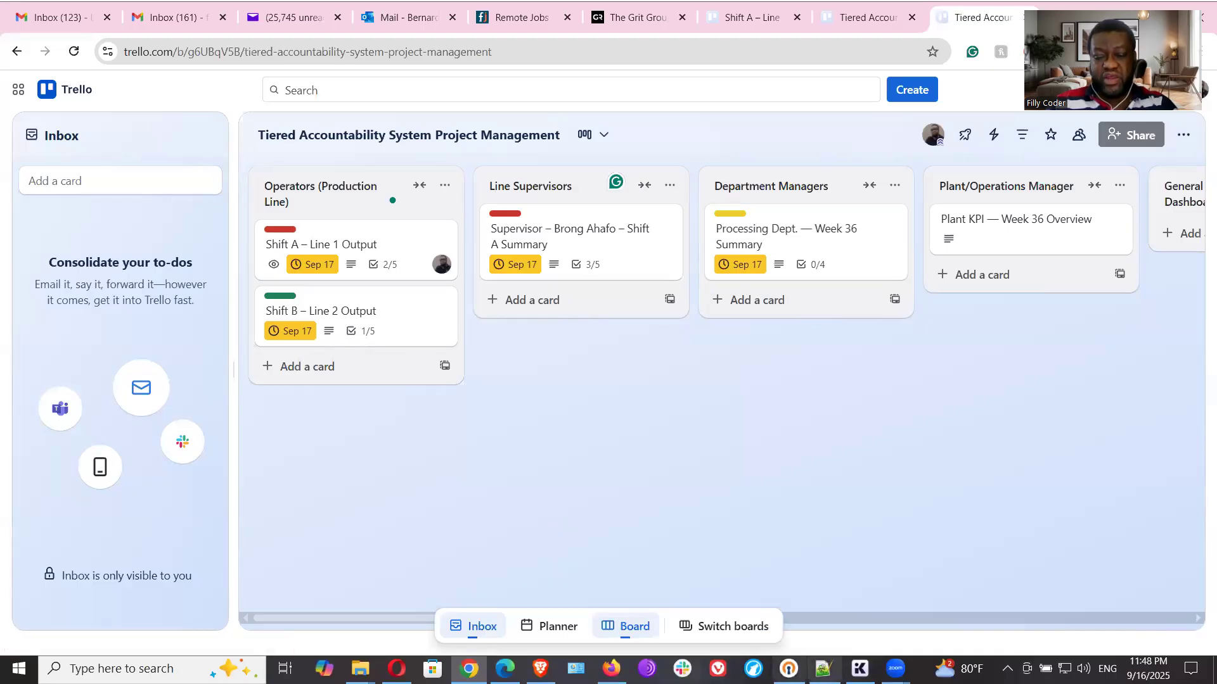
{"action": "key", "text": "alt+Tab"}
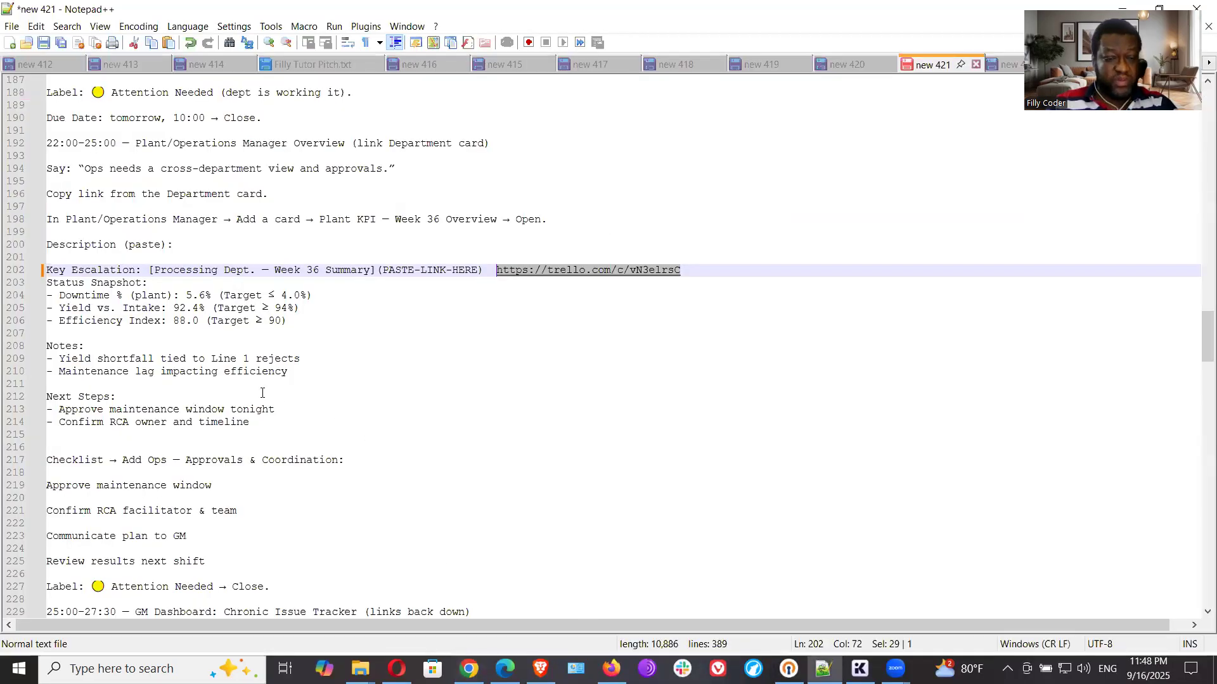
{"action": "scroll", "coordinate": [309, 380], "scroll_direction": "down", "scroll_amount": 6}
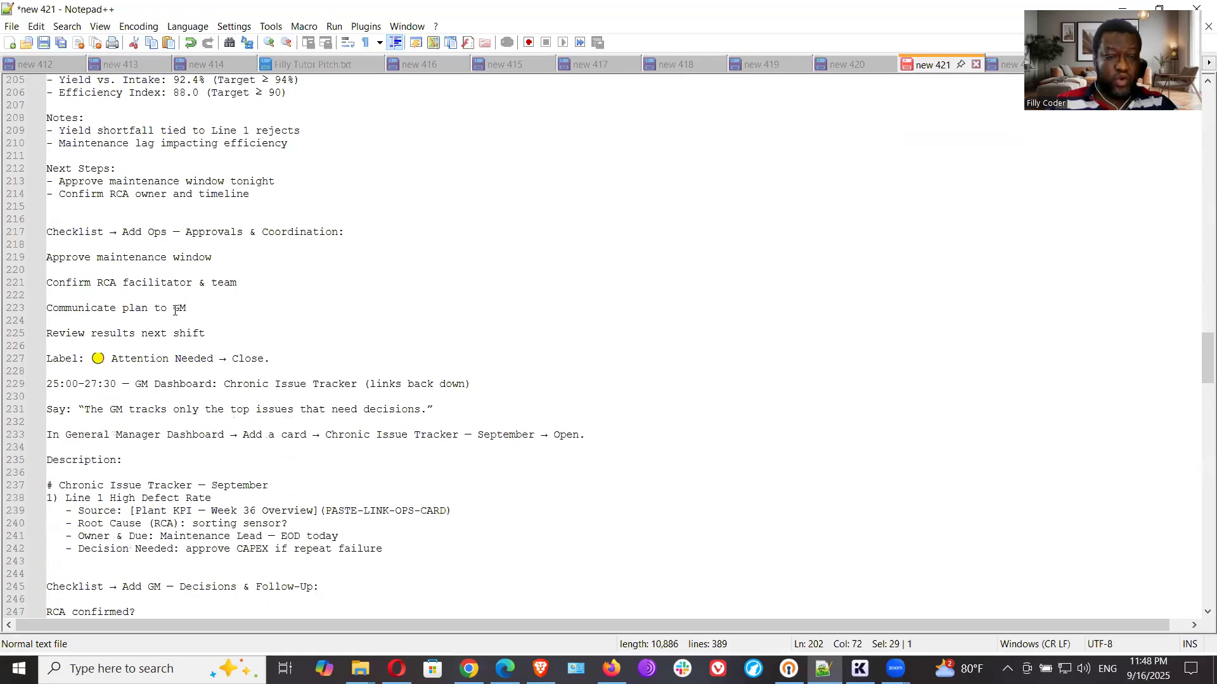
{"action": "left_click", "coordinate": [111, 266]}
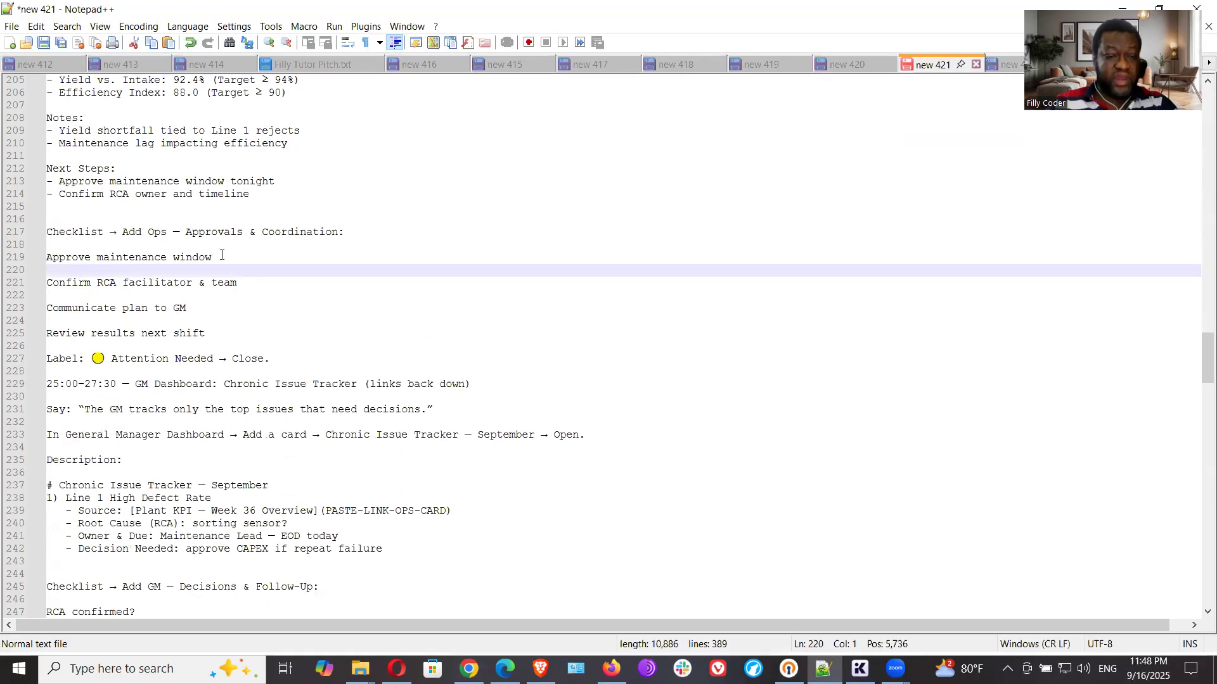
- Copy "Add Ops — Approvals & Coordination" from the notes and add a checklist with that title to the Plant KPI card in Trello
{"action": "left_click_drag", "start_coordinate": [125, 234], "coordinate": [339, 237]}
{"action": "key", "text": "ctrl+c"}
{"action": "right_click", "coordinate": [325, 234]}
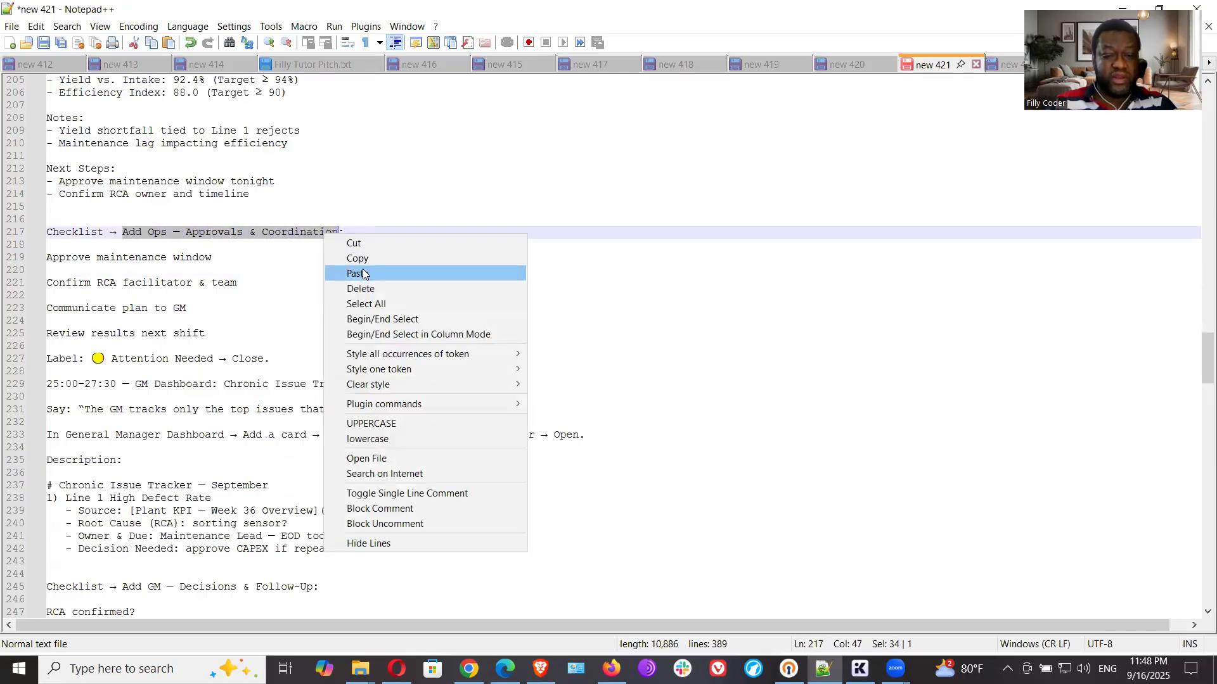
{"action": "left_click", "coordinate": [356, 259]}
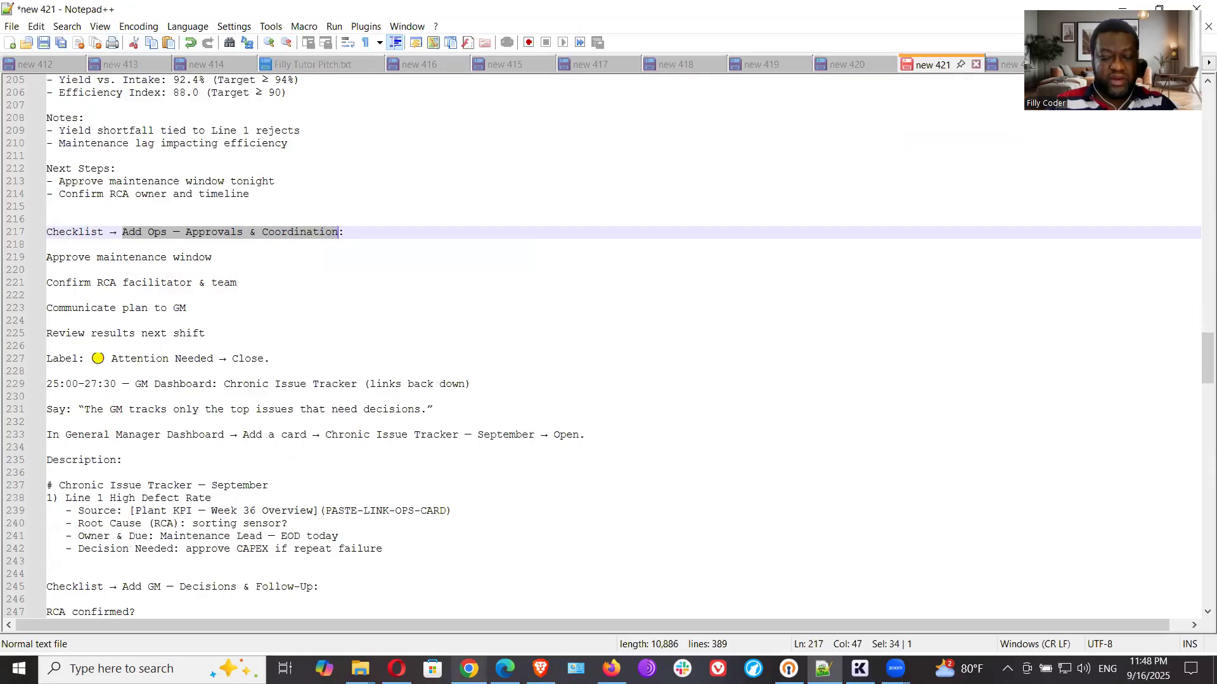
{"action": "left_click", "coordinate": [469, 668]}
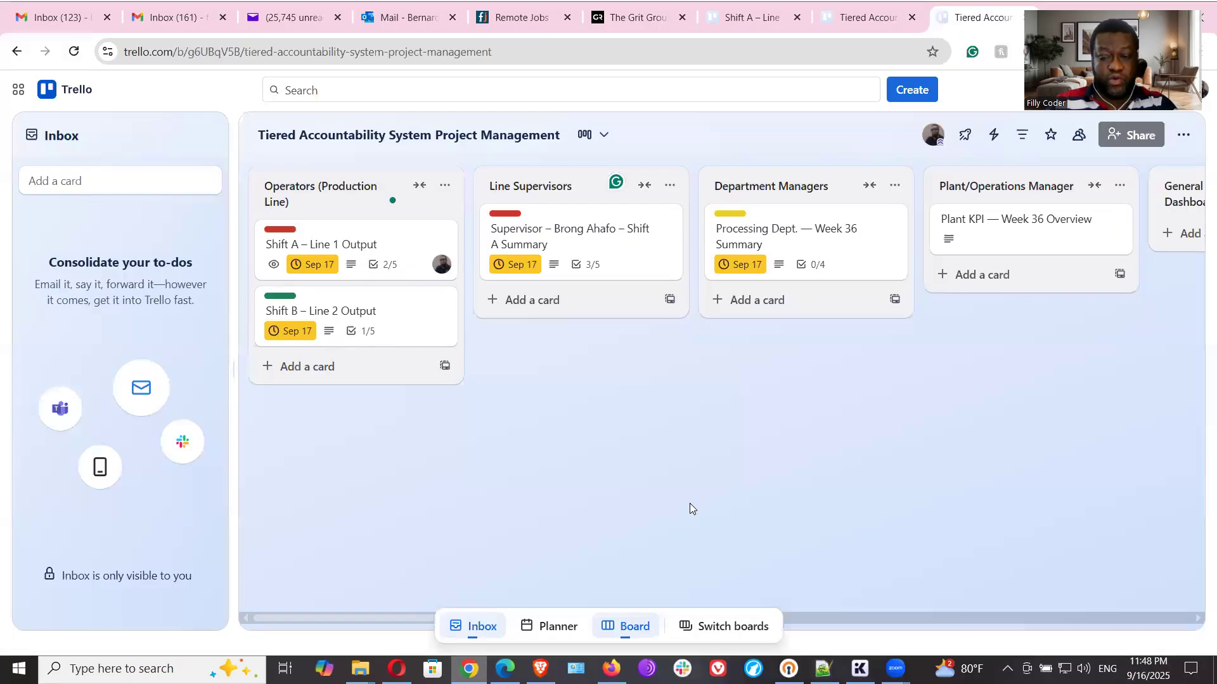
{"action": "left_click", "coordinate": [1012, 218]}
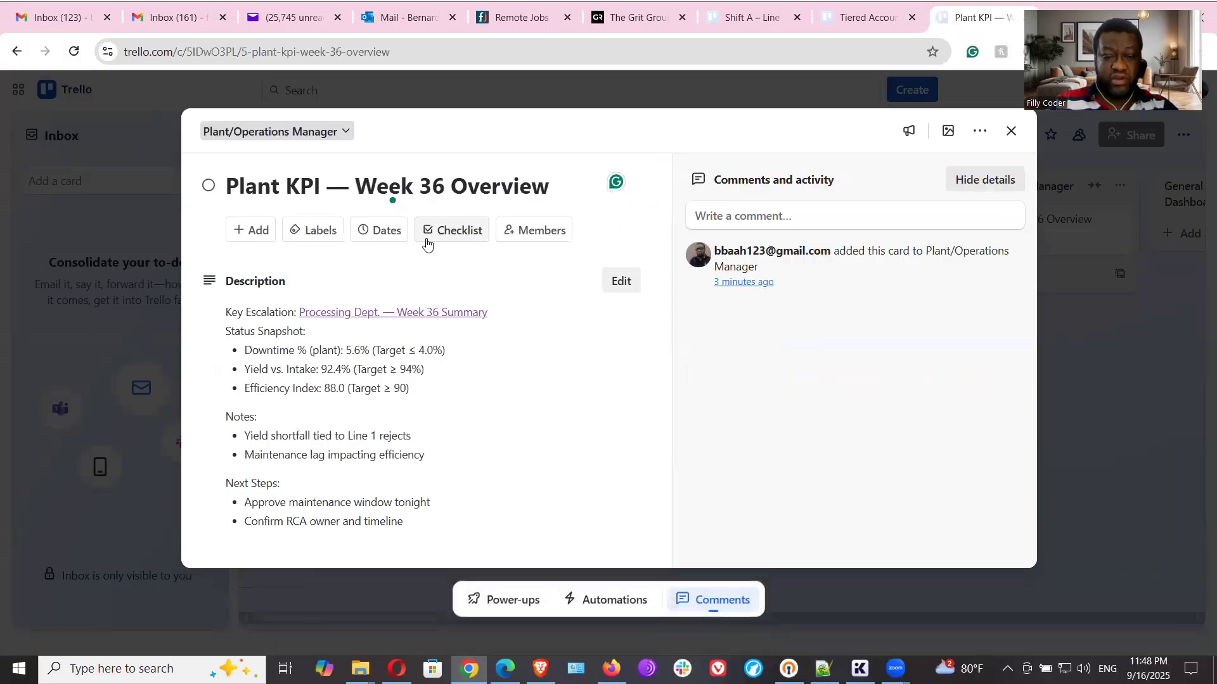
{"action": "left_click", "coordinate": [456, 239]}
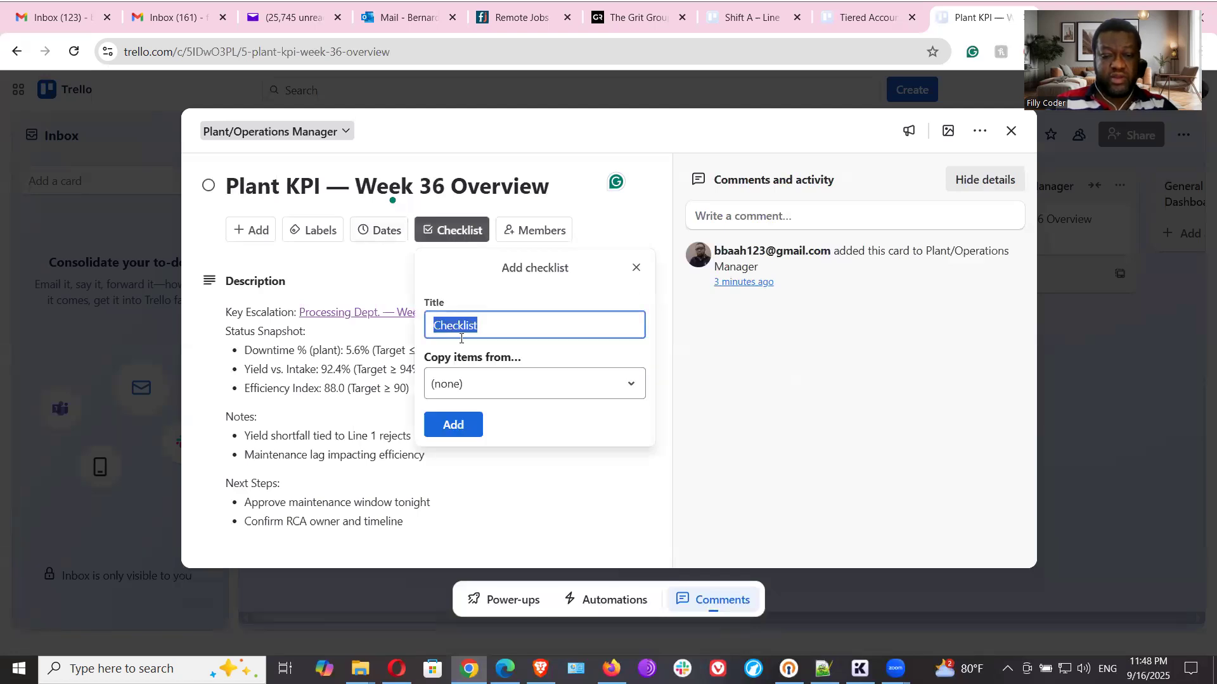
{"action": "key", "text": "ctrl+v"}
{"action": "left_click", "coordinate": [447, 418]}
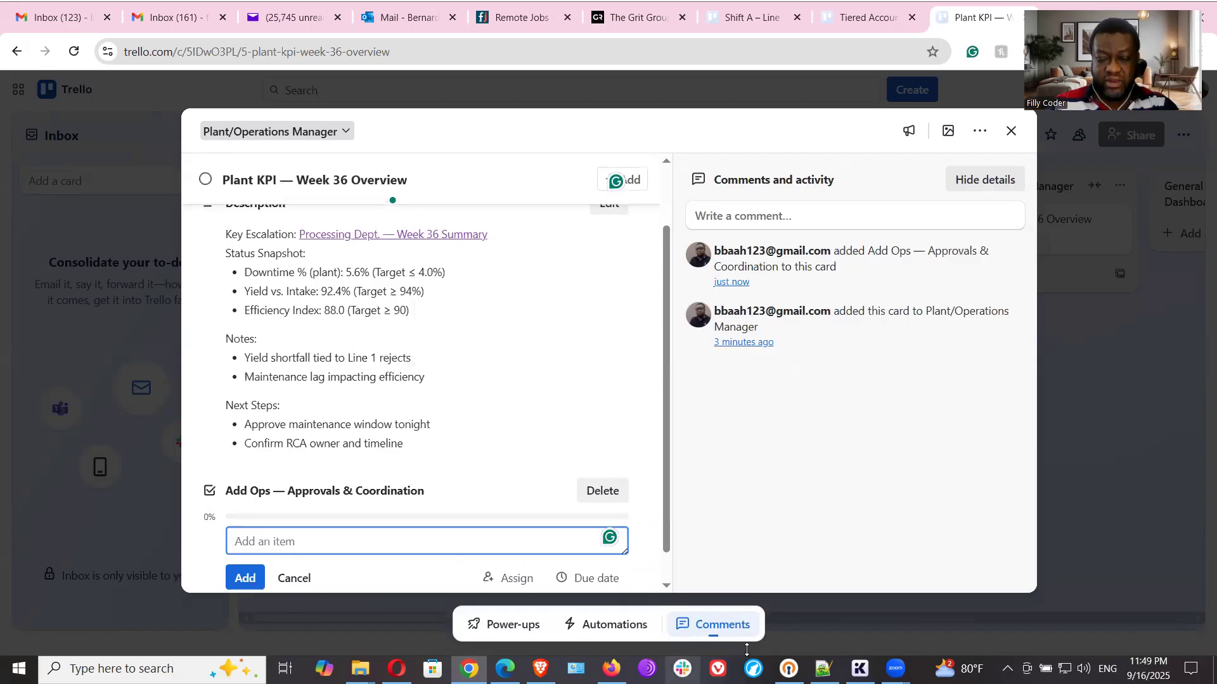
- Copy "Approve maintenance window" from the Notepad++ notes and add it as the first item of the Ops checklist in Trello
{"action": "left_click", "coordinate": [822, 668]}
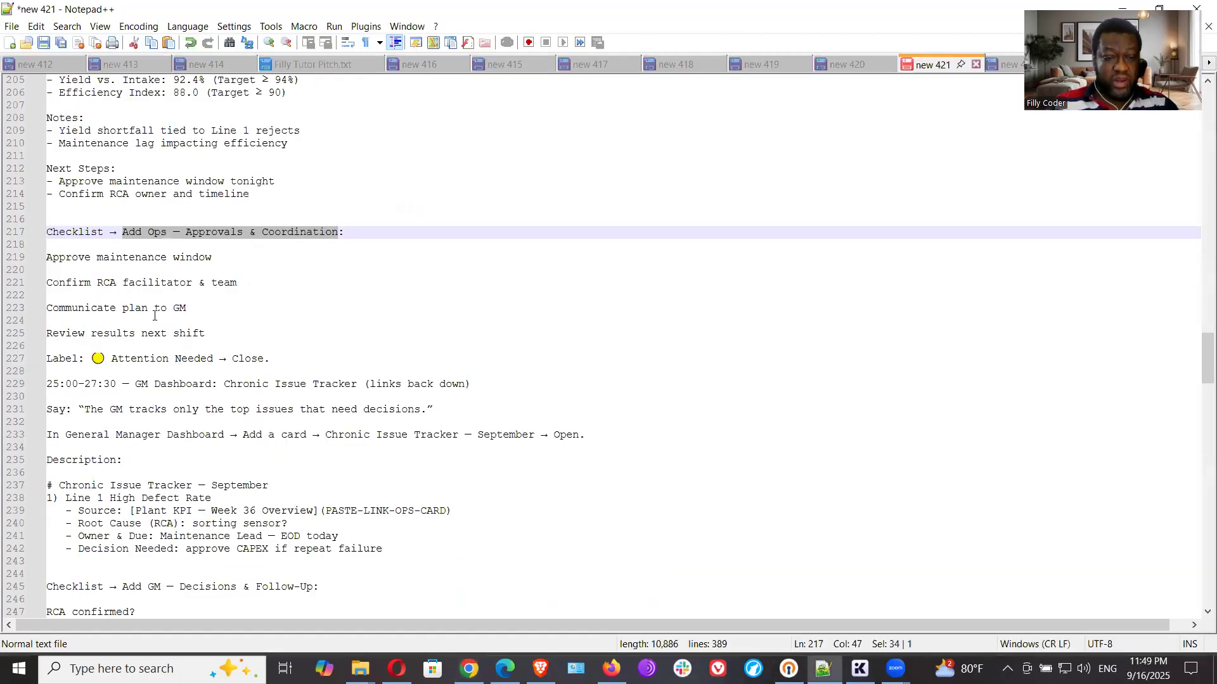
{"action": "left_click_drag", "start_coordinate": [220, 257], "coordinate": [48, 256]}
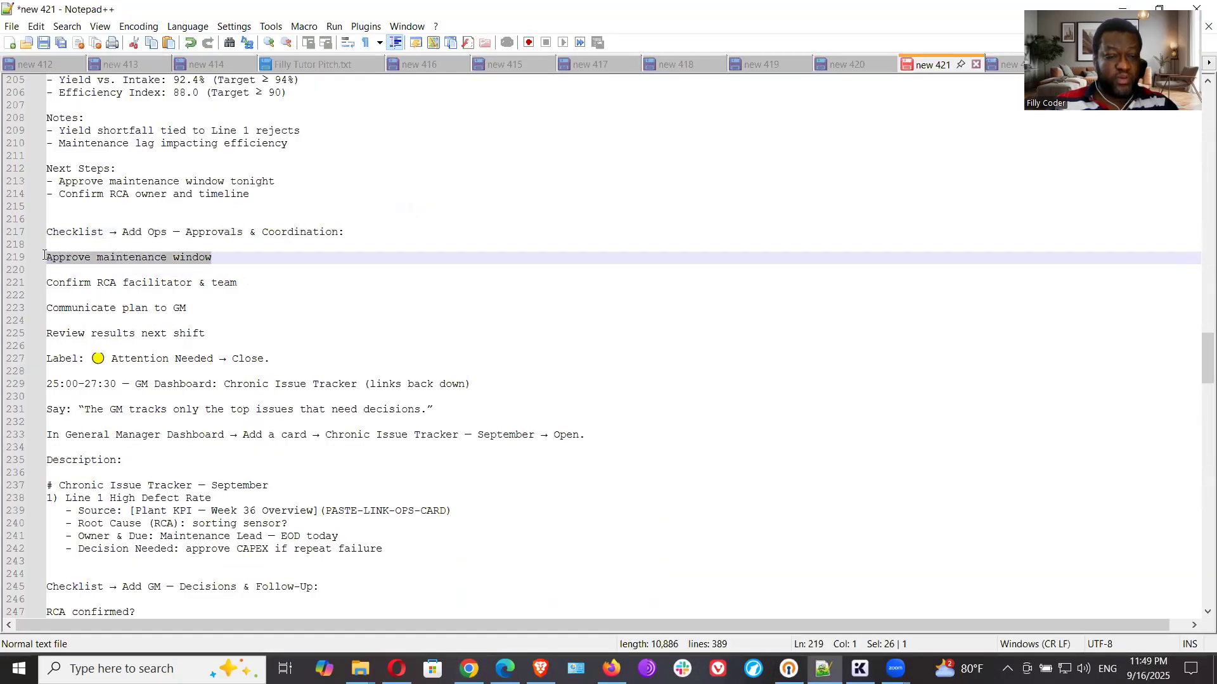
{"action": "right_click", "coordinate": [60, 256]}
{"action": "left_click", "coordinate": [94, 280]}
{"action": "left_click", "coordinate": [469, 668]}
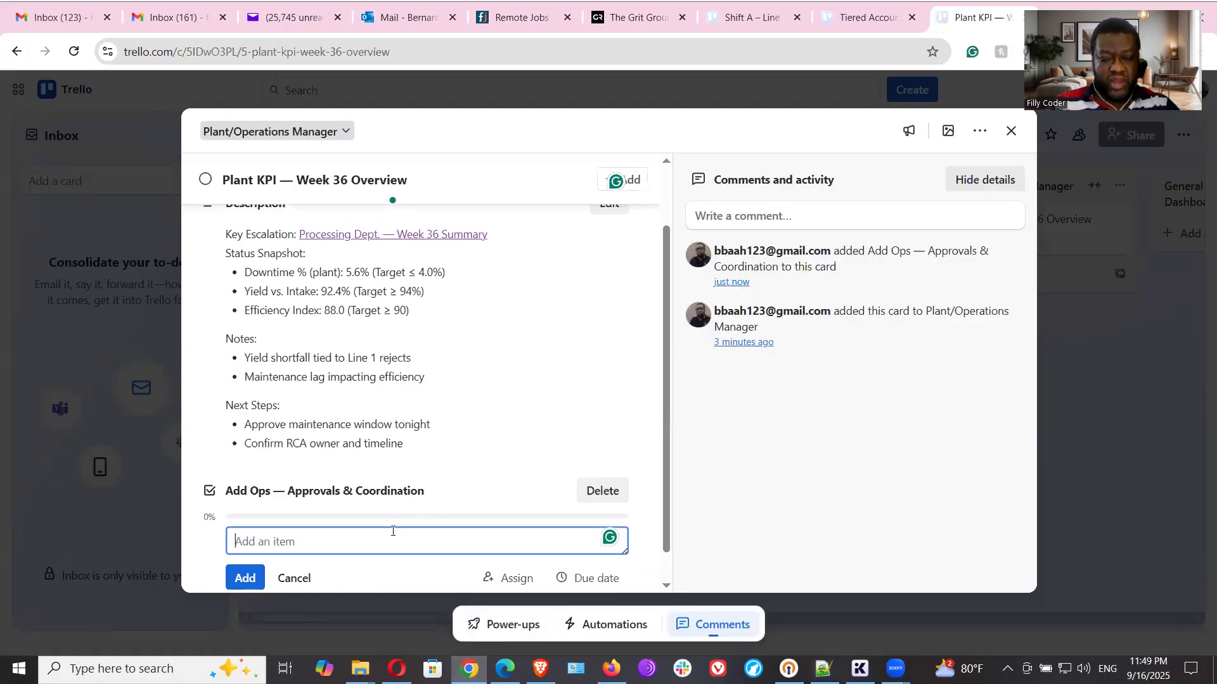
{"action": "key", "text": "ctrl+v"}
{"action": "left_click", "coordinate": [238, 580]}
{"action": "scroll", "coordinate": [521, 427], "scroll_direction": "down", "scroll_amount": 2}
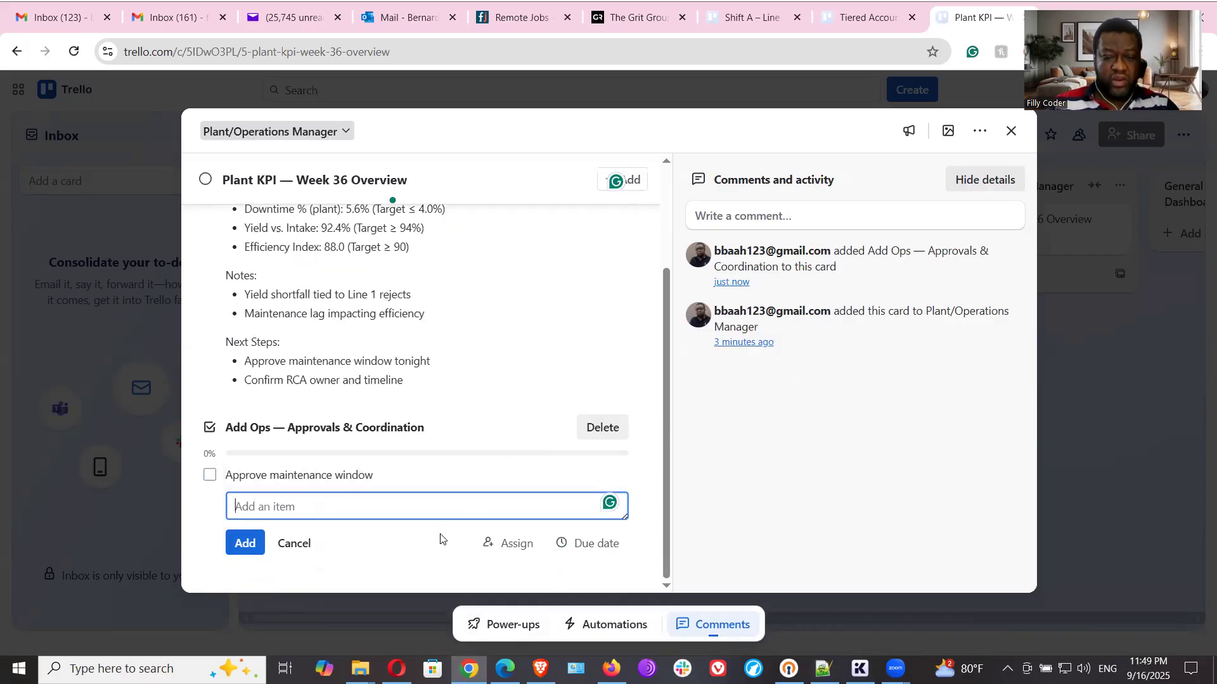
- Copy "Confirm RCA facilitator & team" from the Notepad++ notes and add it as the second item of the Ops checklist in Trello
{"action": "left_click", "coordinate": [823, 668]}
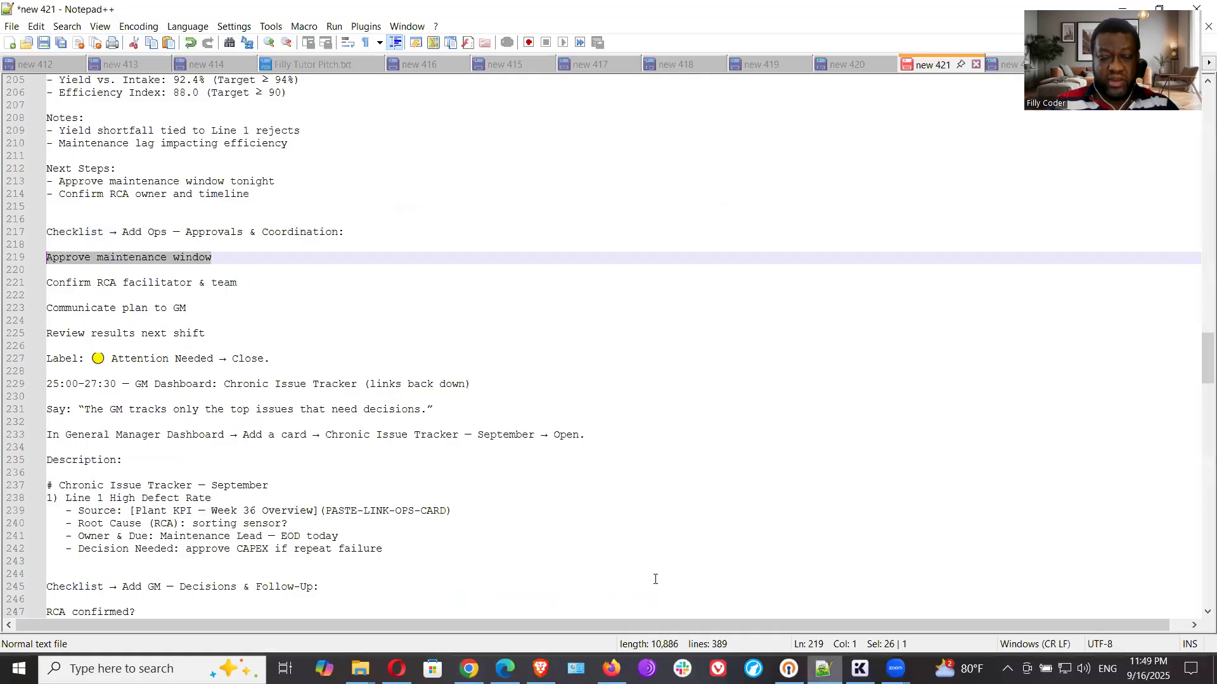
{"action": "left_click_drag", "start_coordinate": [247, 287], "coordinate": [34, 286]}
{"action": "right_click", "coordinate": [83, 282]}
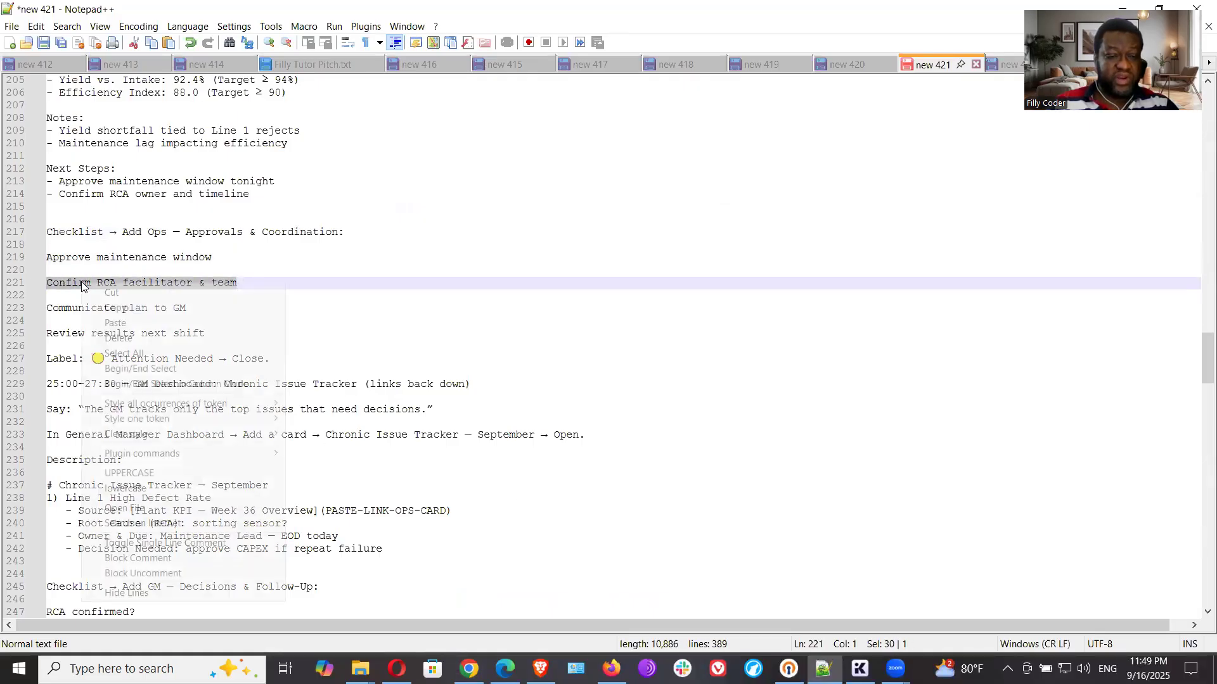
{"action": "left_click", "coordinate": [117, 308]}
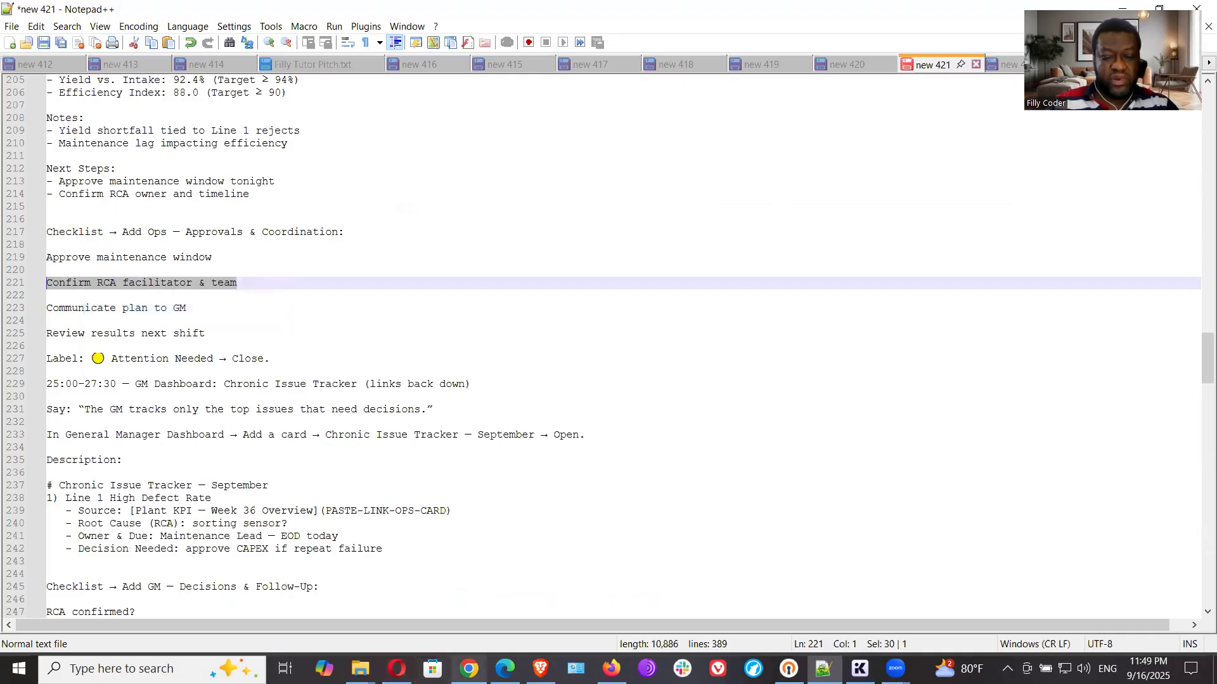
{"action": "left_click", "coordinate": [469, 669]}
{"action": "key", "text": "ctrl+v"}
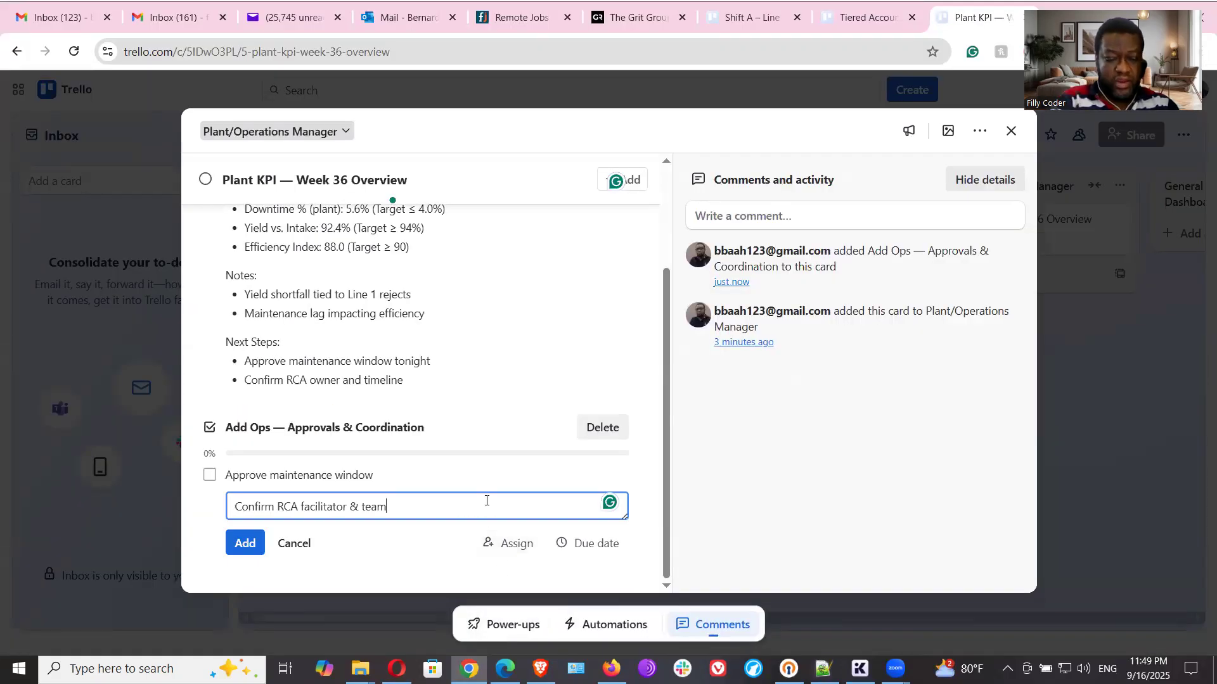
{"action": "left_click", "coordinate": [246, 545]}
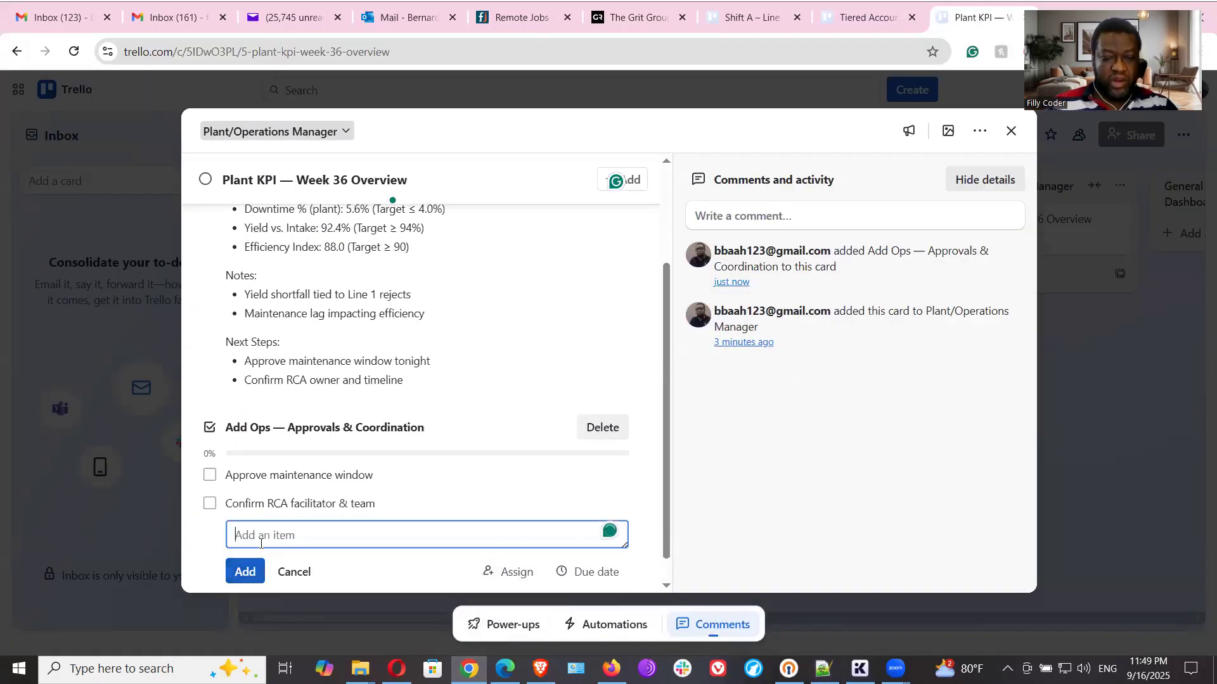
- Copy "Communicate plan to GM" from the Notepad++ notes and add it as the third item of the Ops checklist in Trello
{"action": "key", "text": "alt+Tab"}
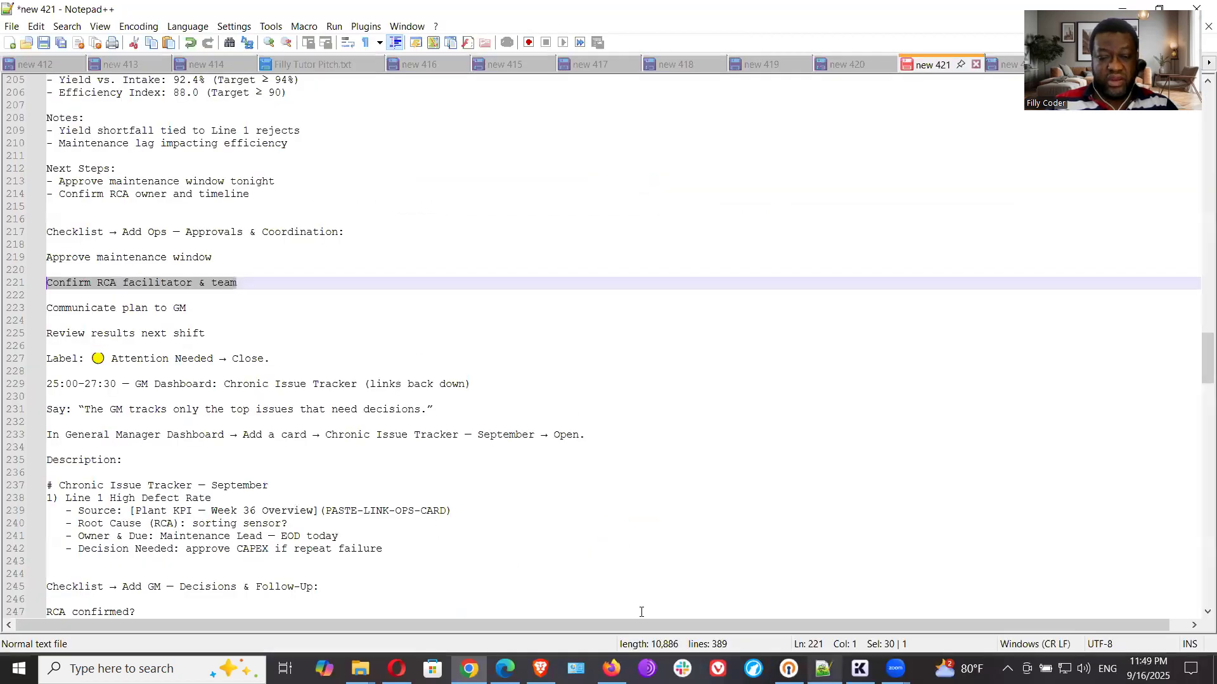
{"action": "left_click_drag", "start_coordinate": [188, 308], "coordinate": [52, 310]}
{"action": "right_click", "coordinate": [55, 315]}
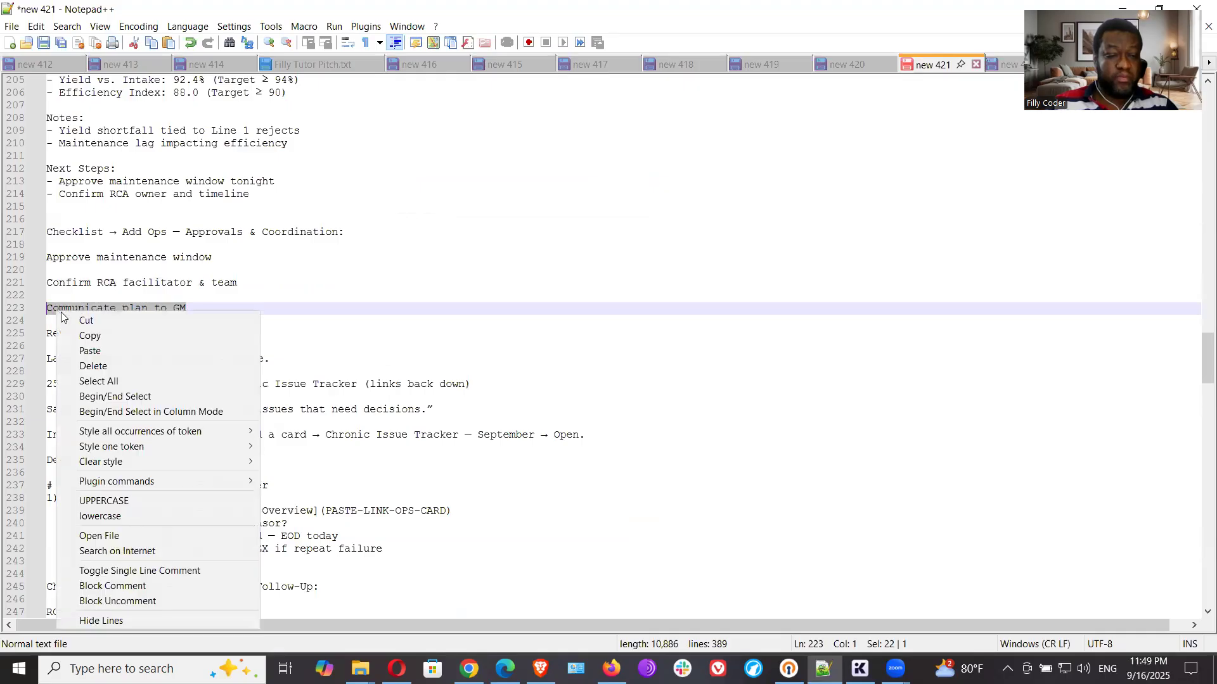
{"action": "left_click", "coordinate": [79, 336]}
{"action": "key", "text": "alt+Tab"}
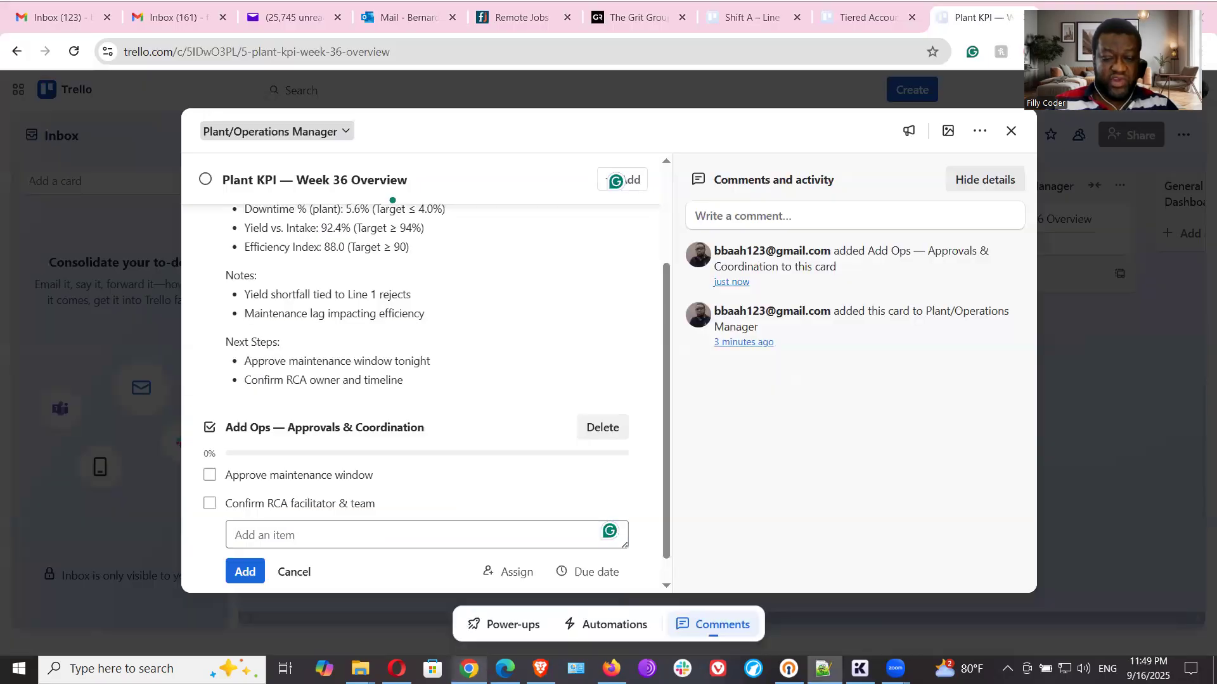
{"action": "key", "text": "ctrl+v"}
{"action": "left_click", "coordinate": [233, 573]}
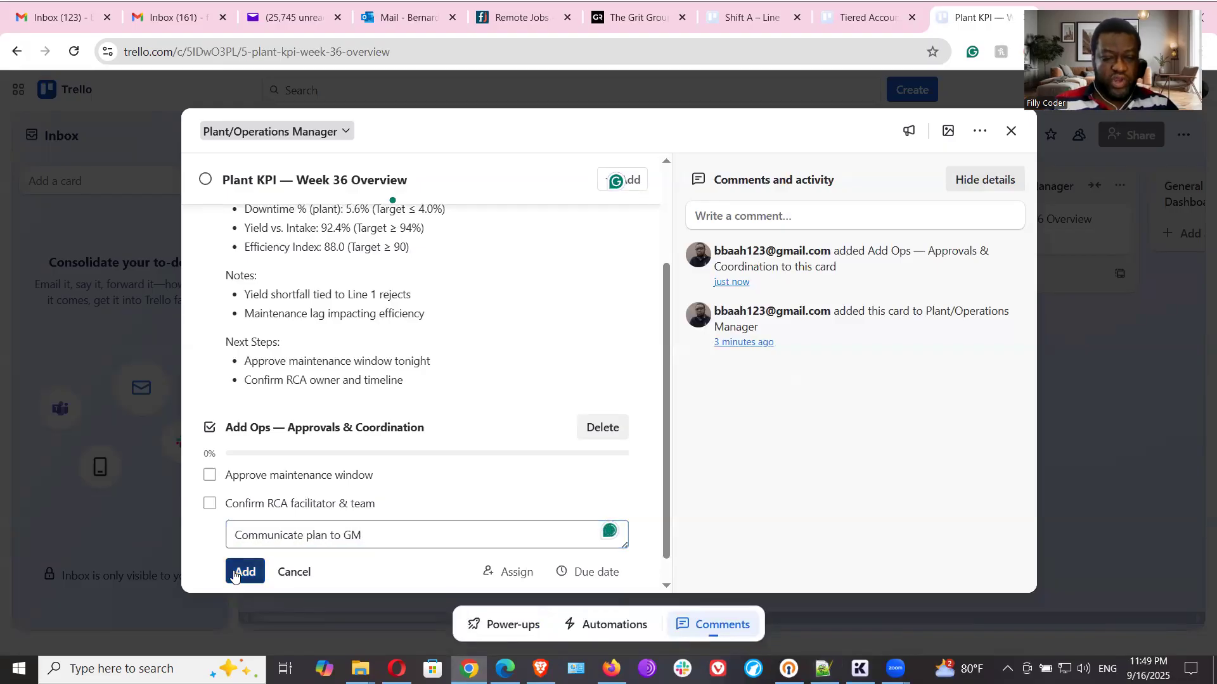
- Copy "Review results next shift" from the Notepad++ notes and add it as the fourth item of the Ops checklist in Trello
{"action": "key", "text": "alt+Tab"}
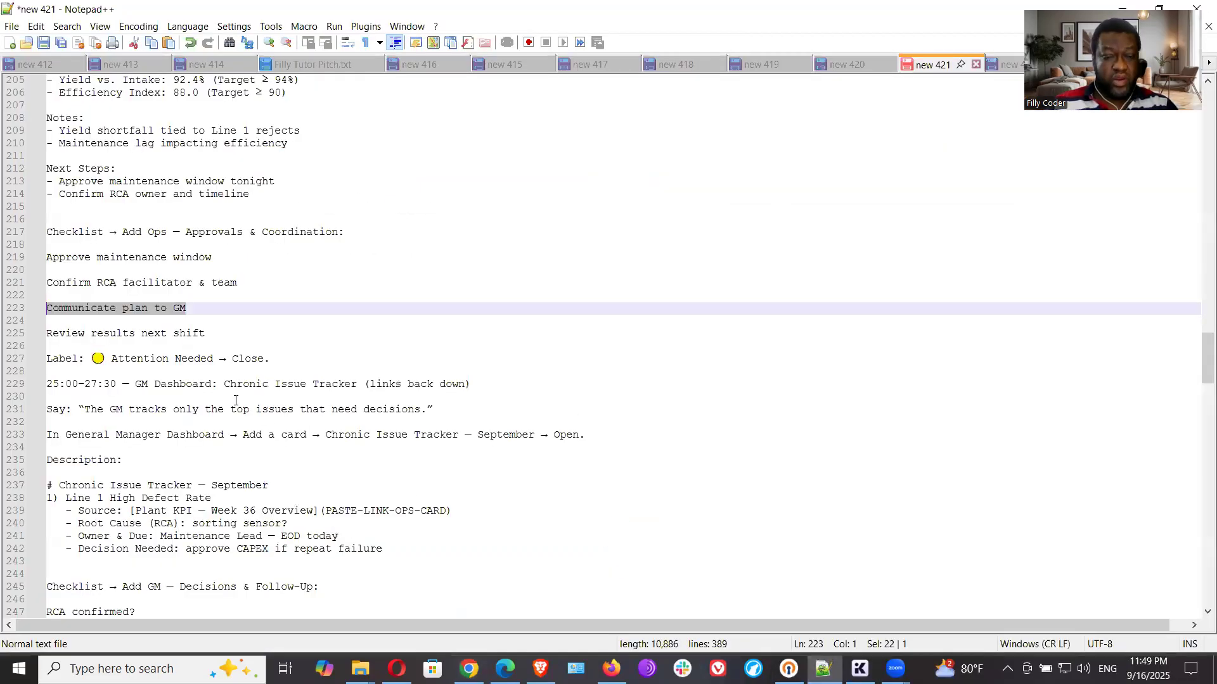
{"action": "left_click_drag", "start_coordinate": [215, 331], "coordinate": [52, 336]}
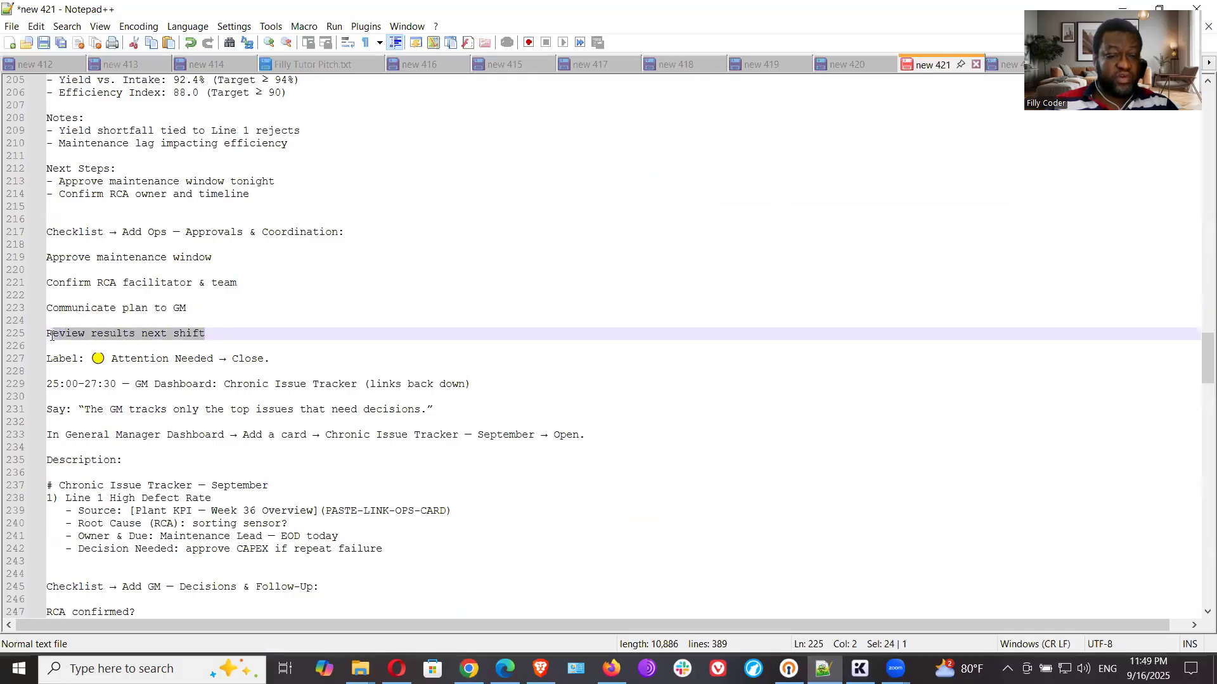
{"action": "right_click", "coordinate": [67, 342]}
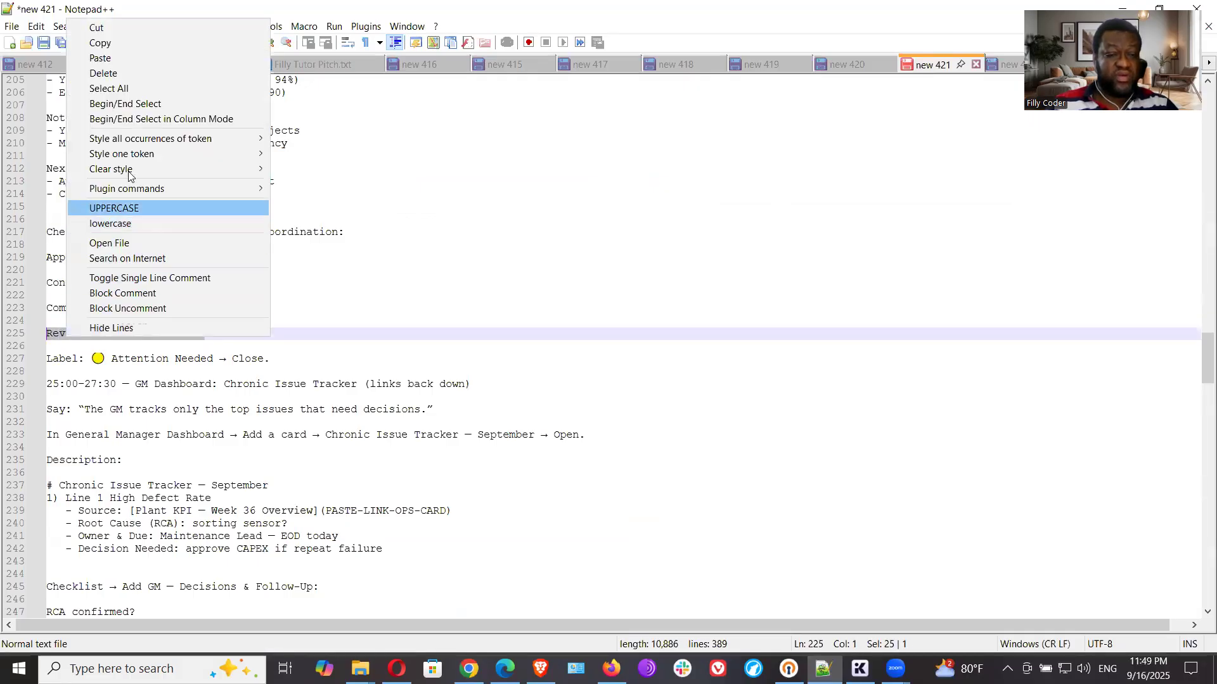
{"action": "left_click", "coordinate": [123, 43]}
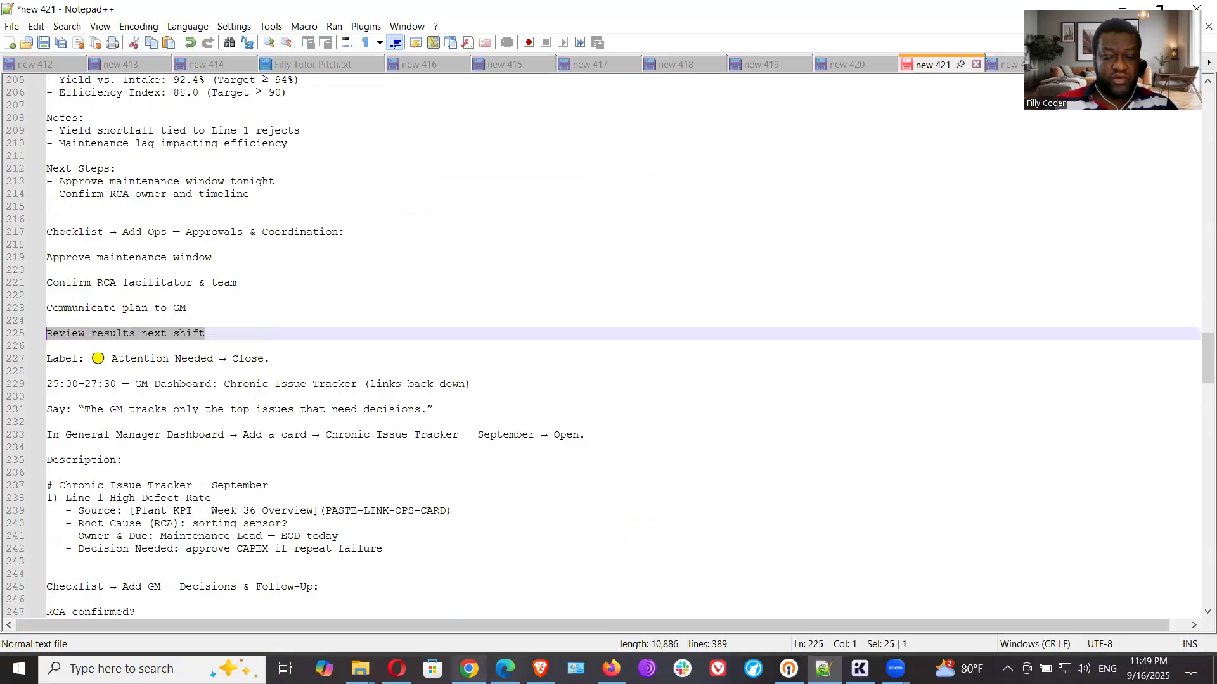
{"action": "left_click", "coordinate": [469, 668]}
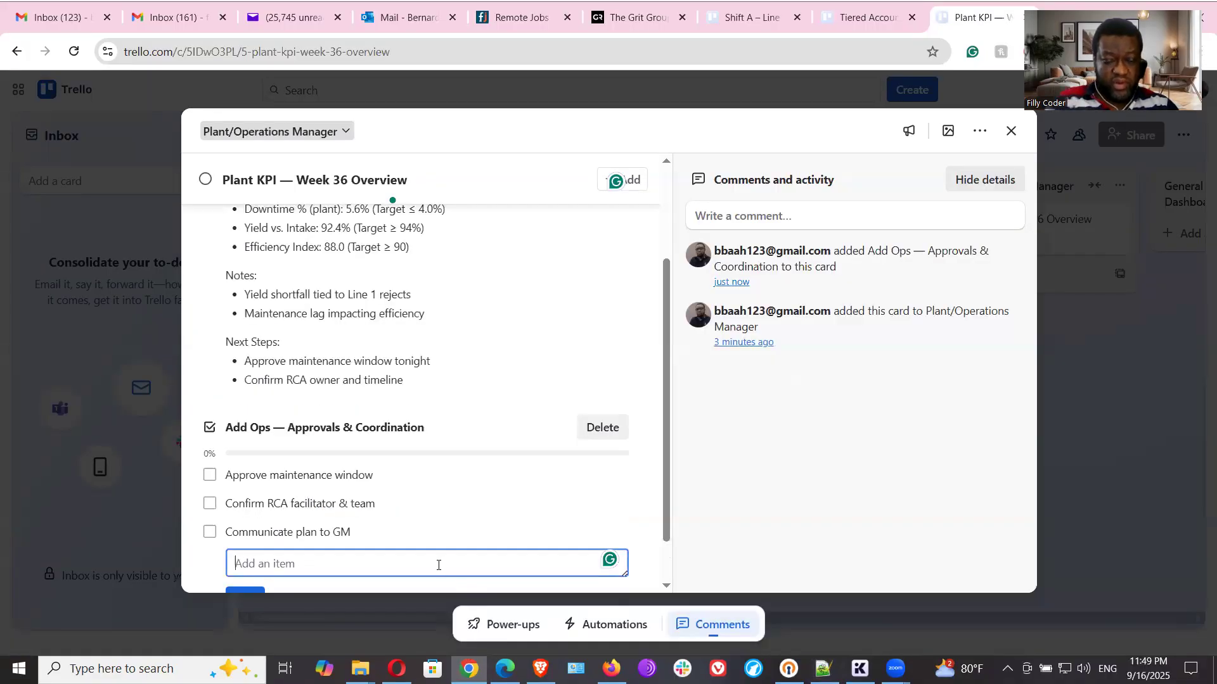
{"action": "type", "text": "Review results next shift"}
{"action": "scroll", "coordinate": [456, 497], "scroll_direction": "down", "scroll_amount": 1}
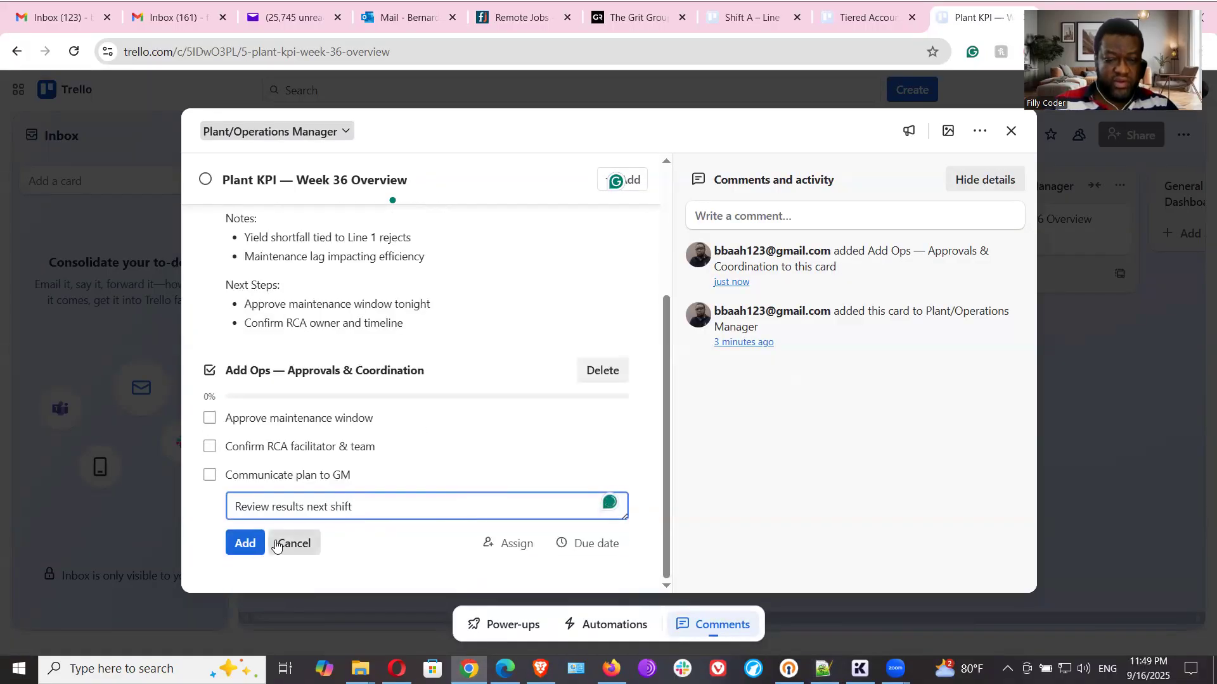
{"action": "left_click", "coordinate": [244, 543]}
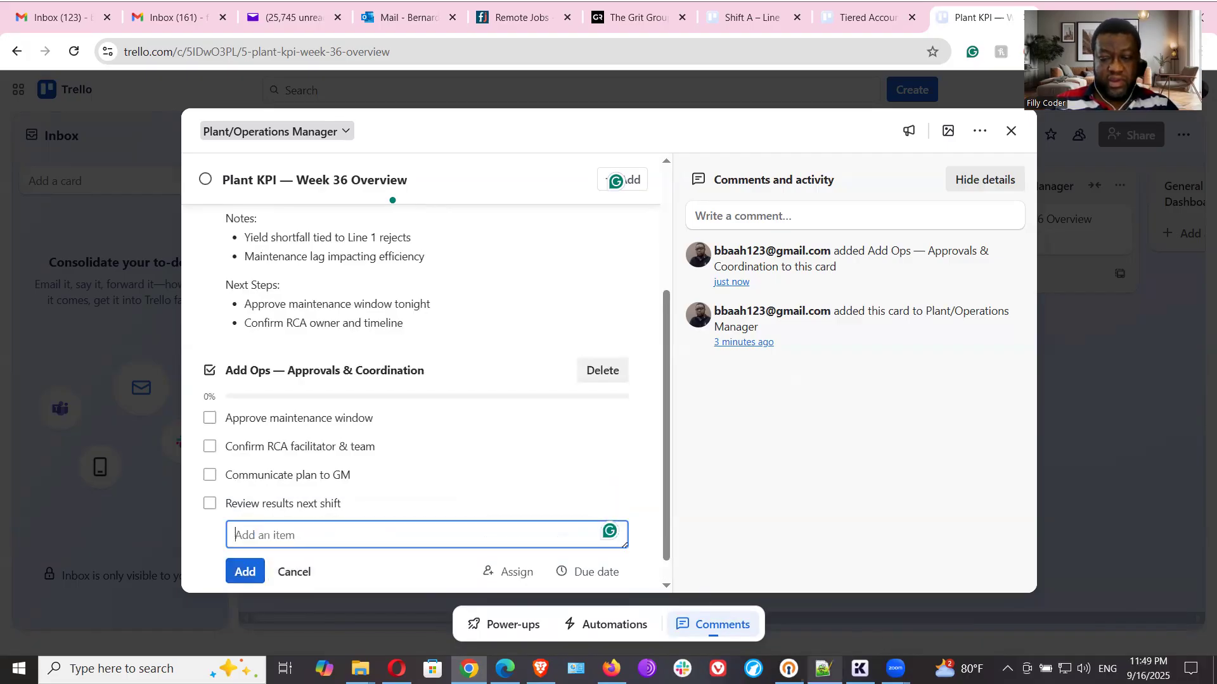
- Check the label in the Notepad++ notes, apply the Attention Needed (yellow) label to the Plant KPI card in Trello, and close the card
{"action": "key", "text": "alt+Tab"}
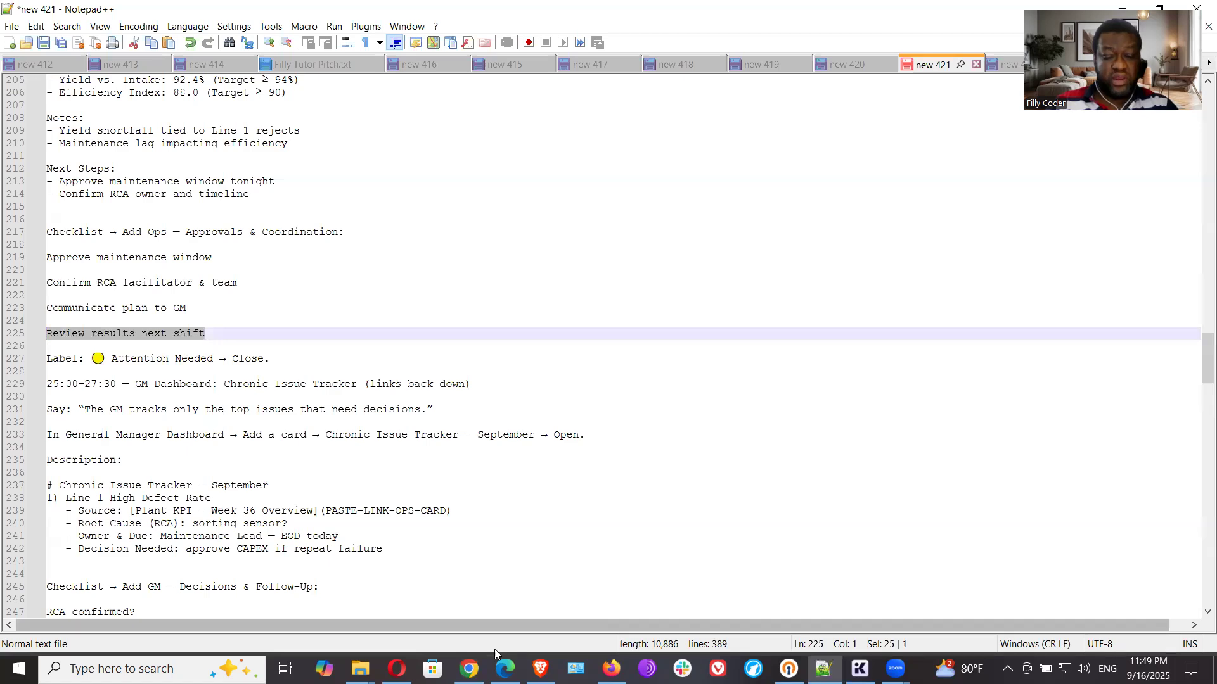
{"action": "left_click", "coordinate": [469, 668]}
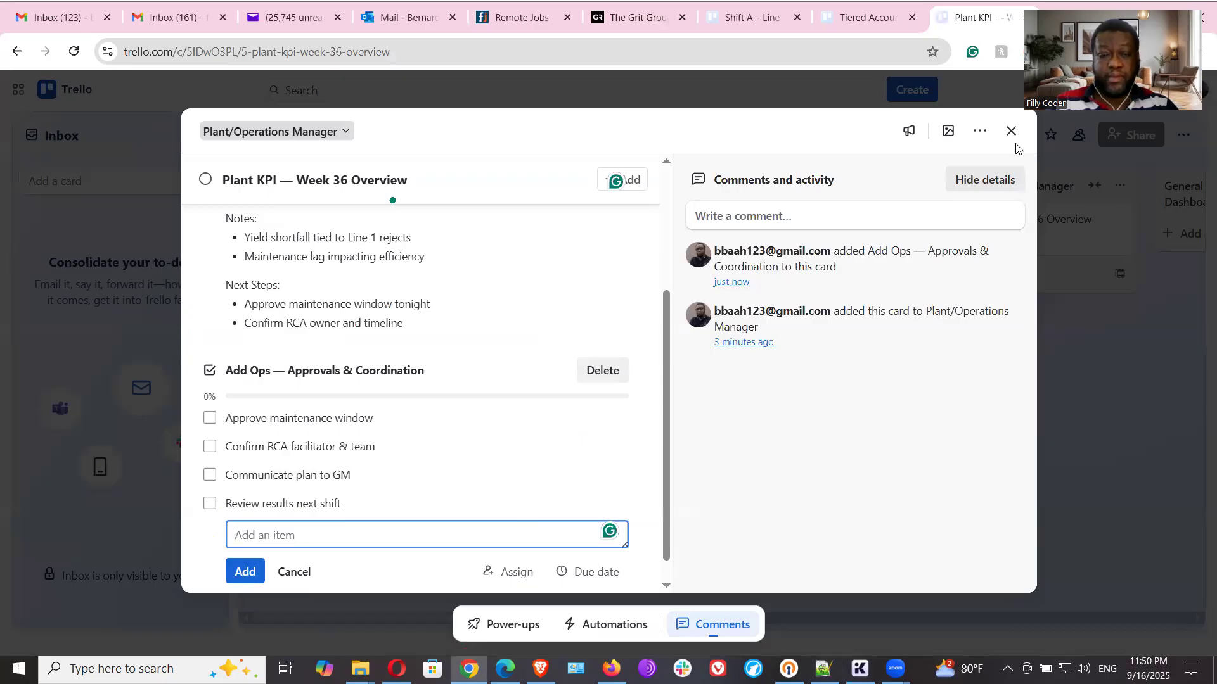
{"action": "scroll", "coordinate": [526, 321], "scroll_direction": "up", "scroll_amount": 4}
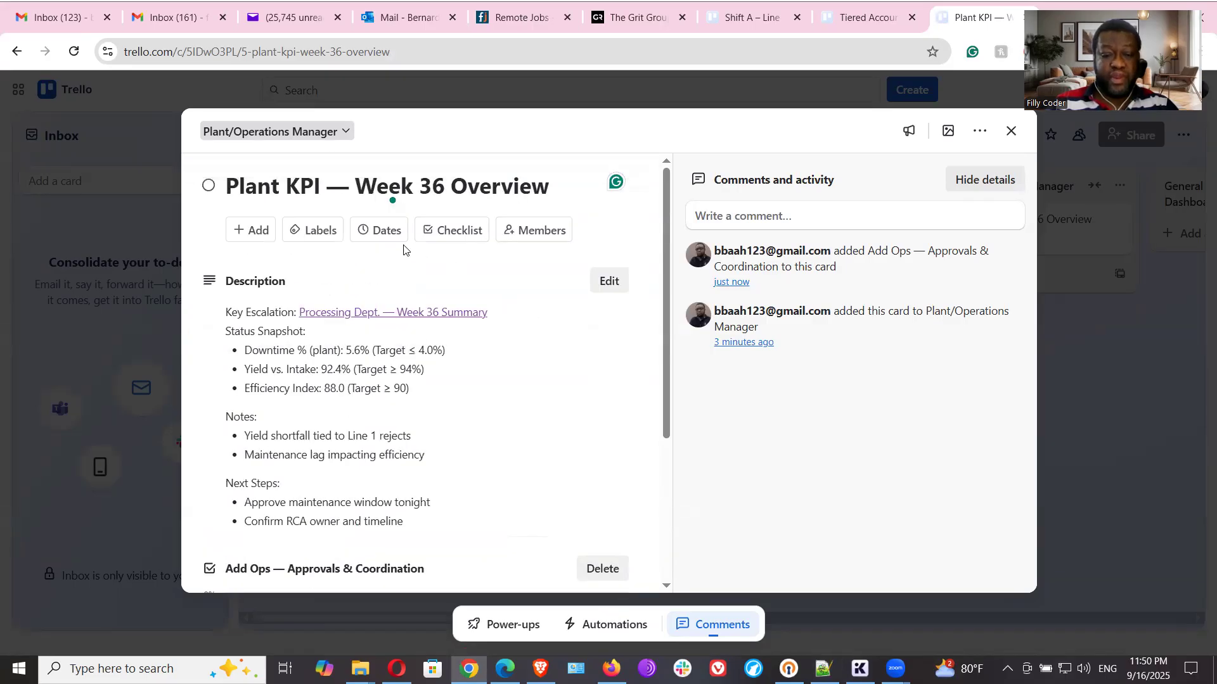
{"action": "left_click", "coordinate": [317, 231]}
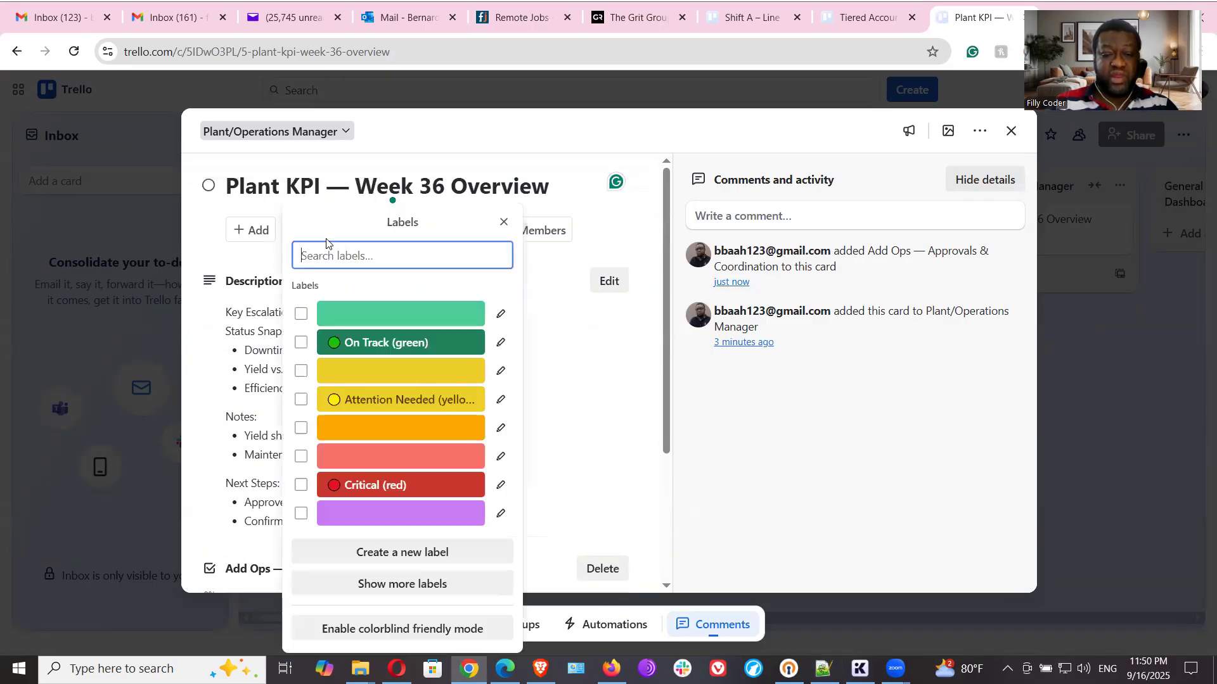
{"action": "left_click", "coordinate": [365, 406]}
{"action": "left_click", "coordinate": [639, 413]}
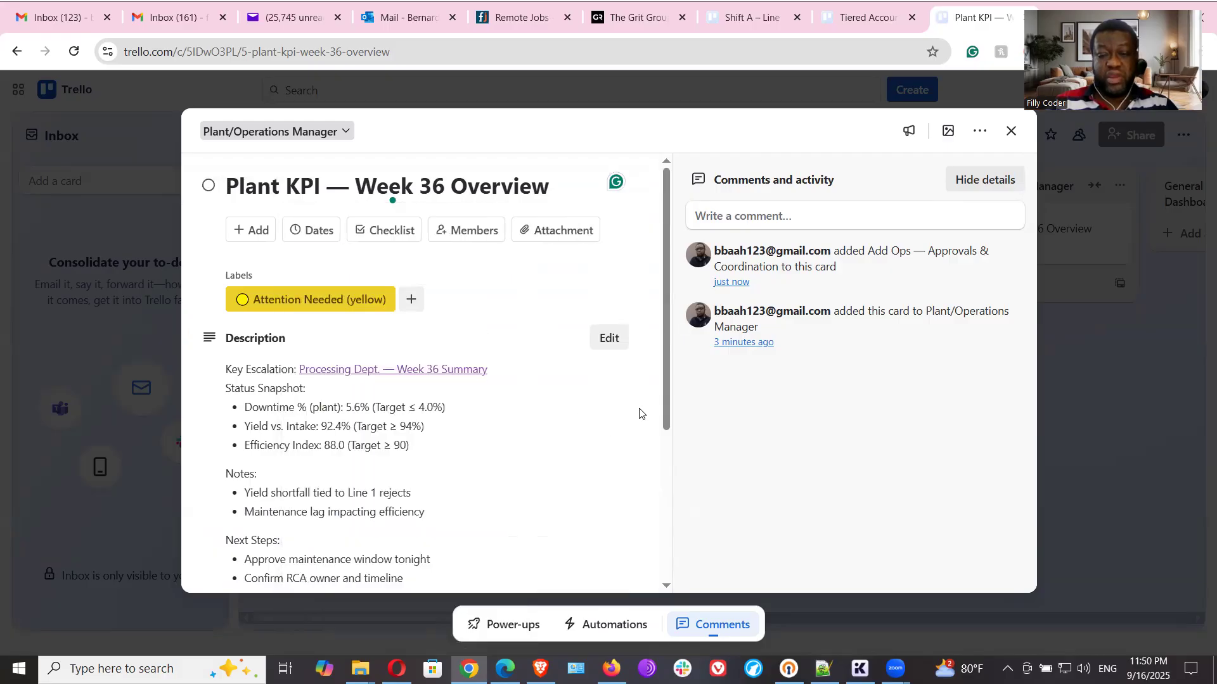
{"action": "left_click", "coordinate": [1011, 131]}
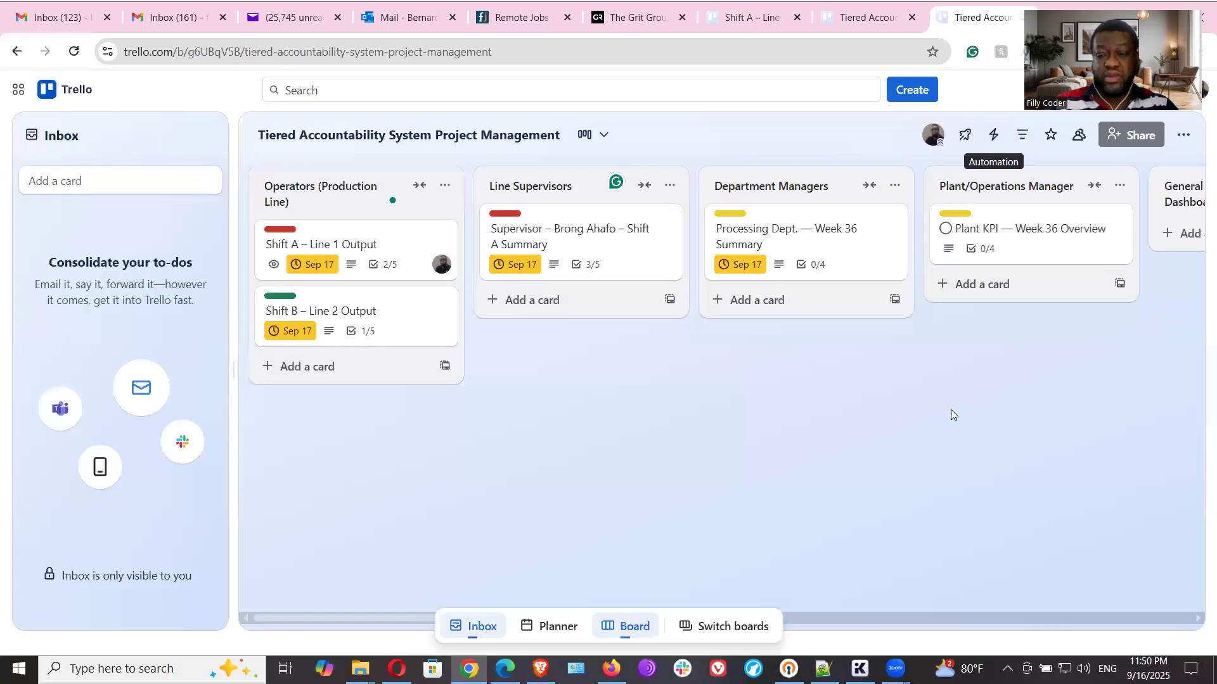
{"action": "left_click_drag", "start_coordinate": [818, 619], "coordinate": [940, 618]}
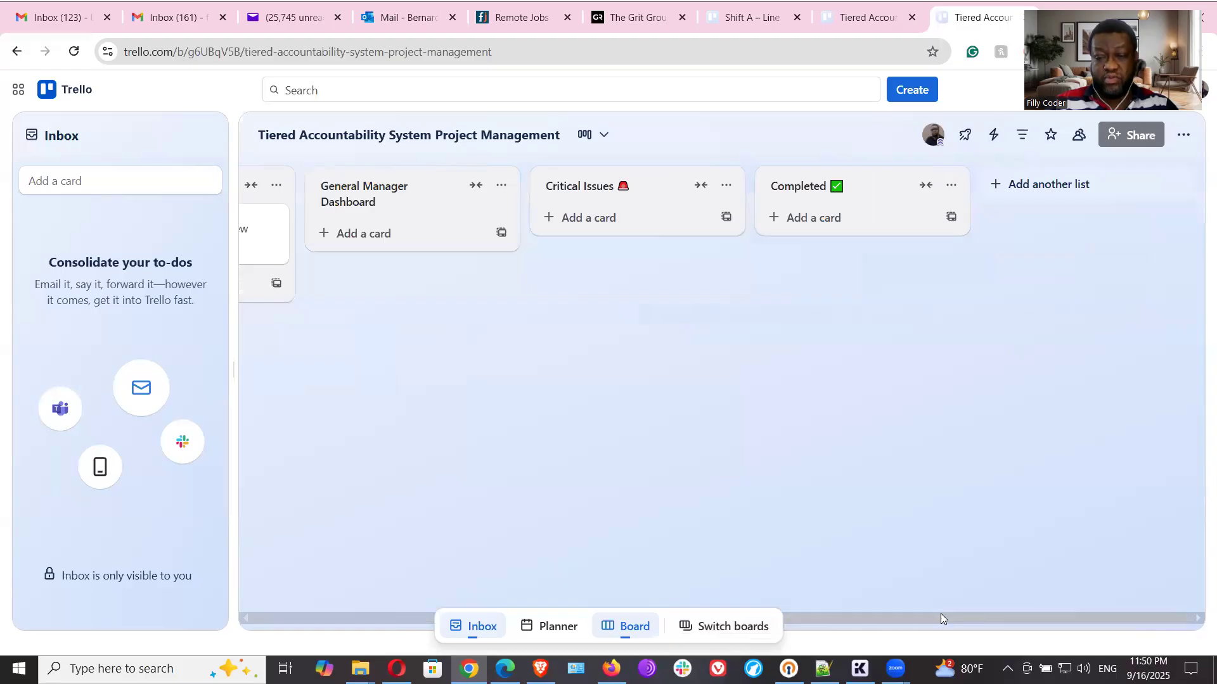
{"action": "left_click", "coordinate": [371, 621]}
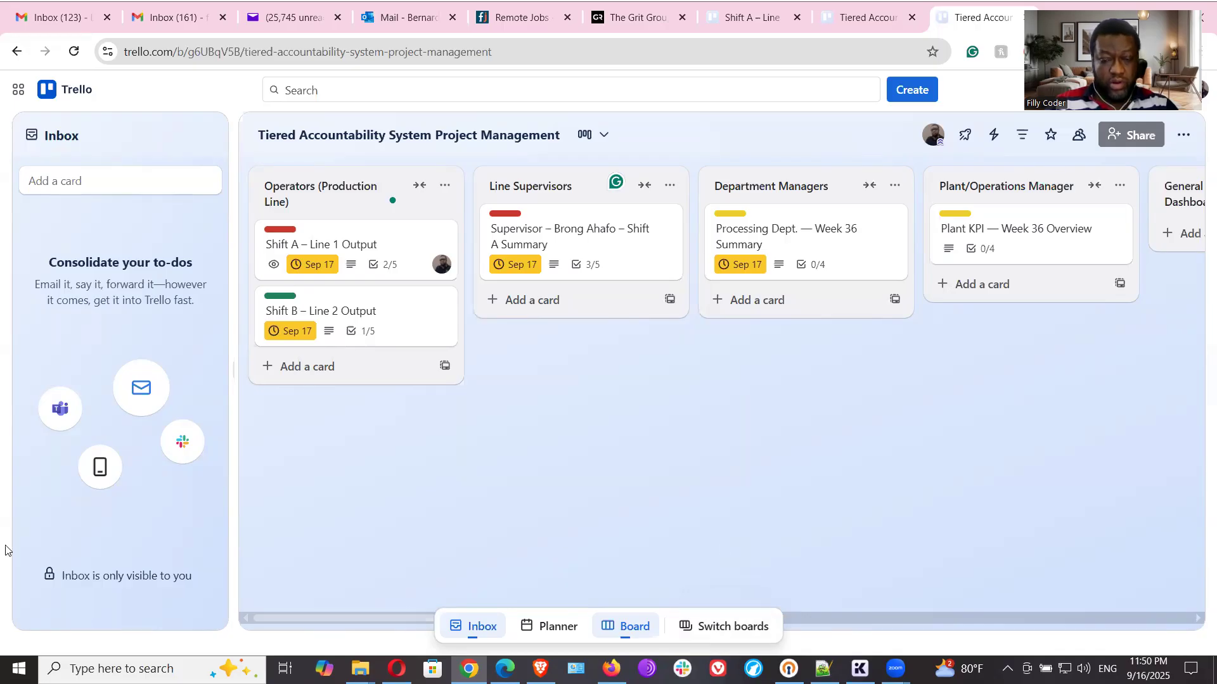
- Copy "Chronic Issue Tracker — September" from the Notepad++ notes and add it as a card in Trello's General Manager Dashboard list
{"action": "left_click", "coordinate": [792, 619]}
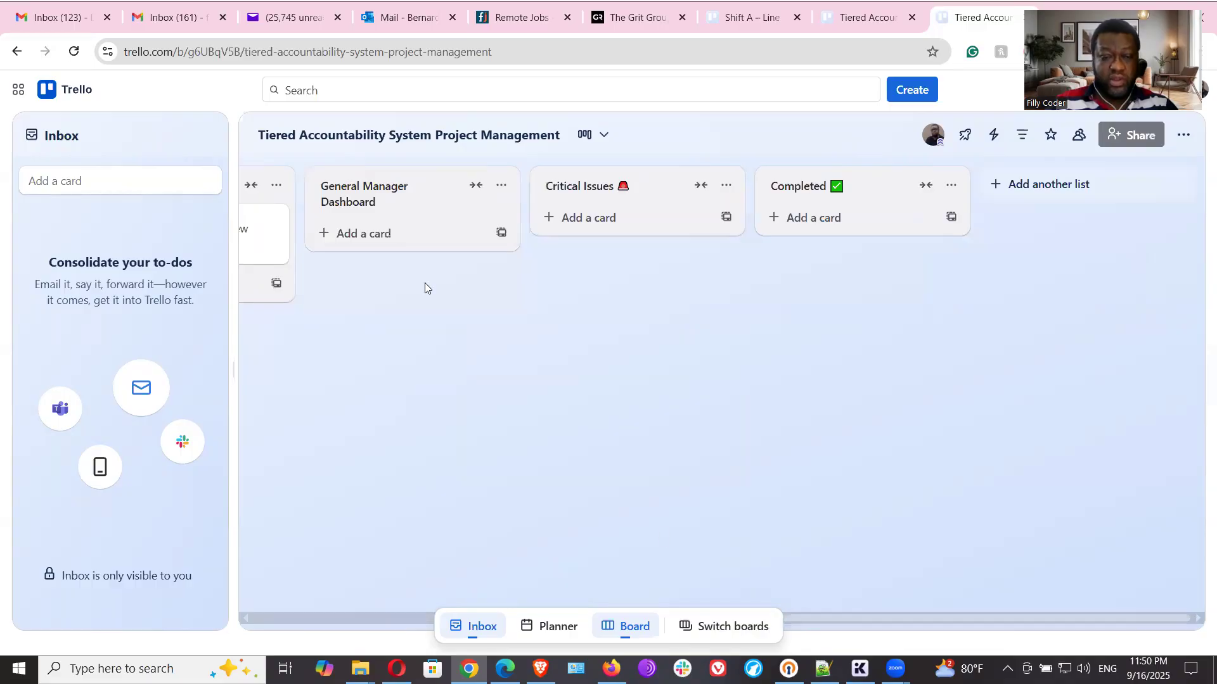
{"action": "left_click", "coordinate": [380, 201]}
{"action": "left_click", "coordinate": [453, 304]}
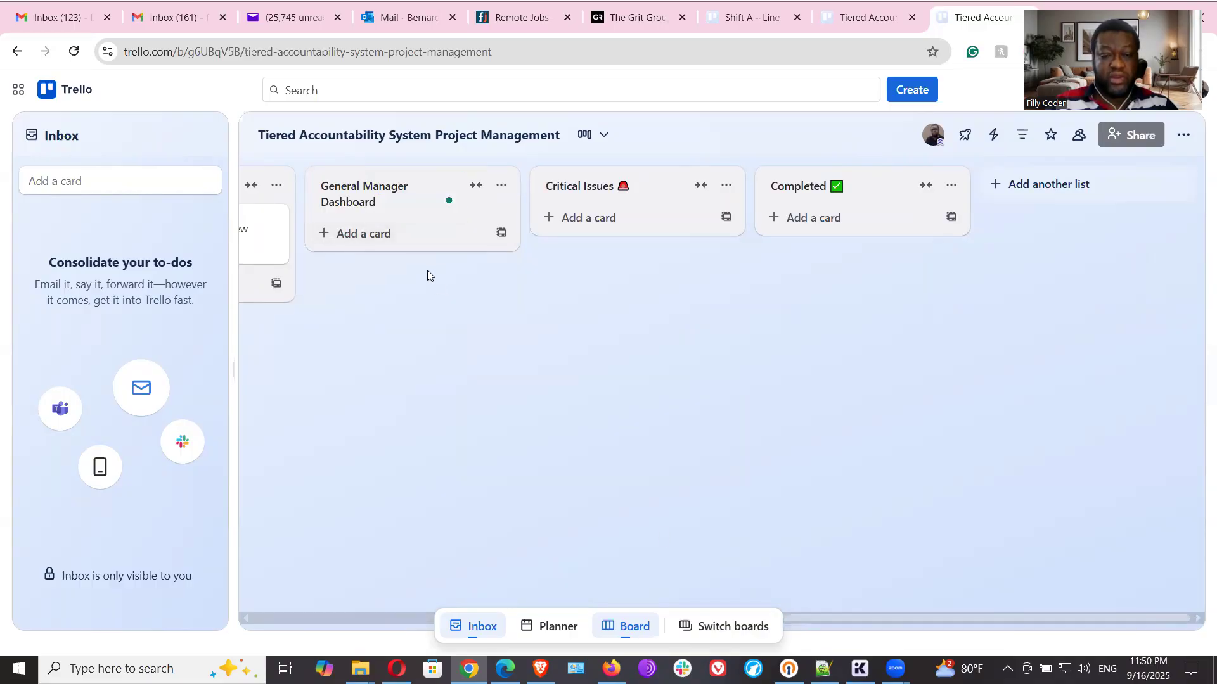
{"action": "left_click", "coordinate": [374, 234]}
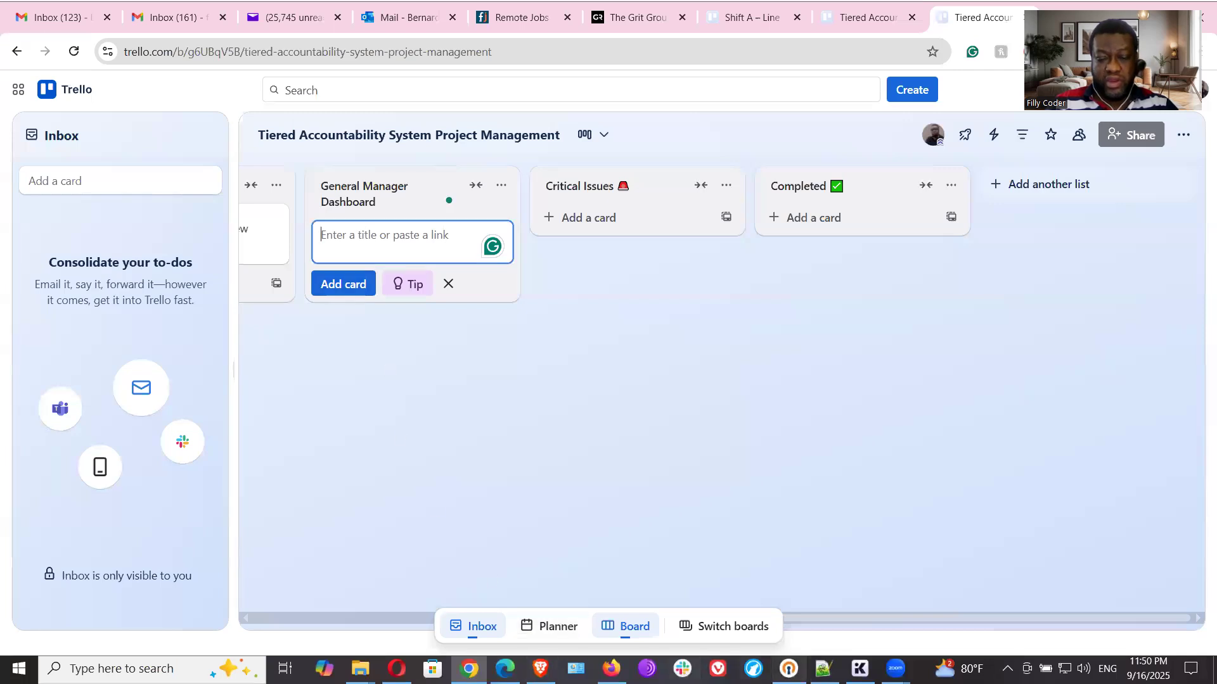
{"action": "left_click", "coordinate": [823, 668]}
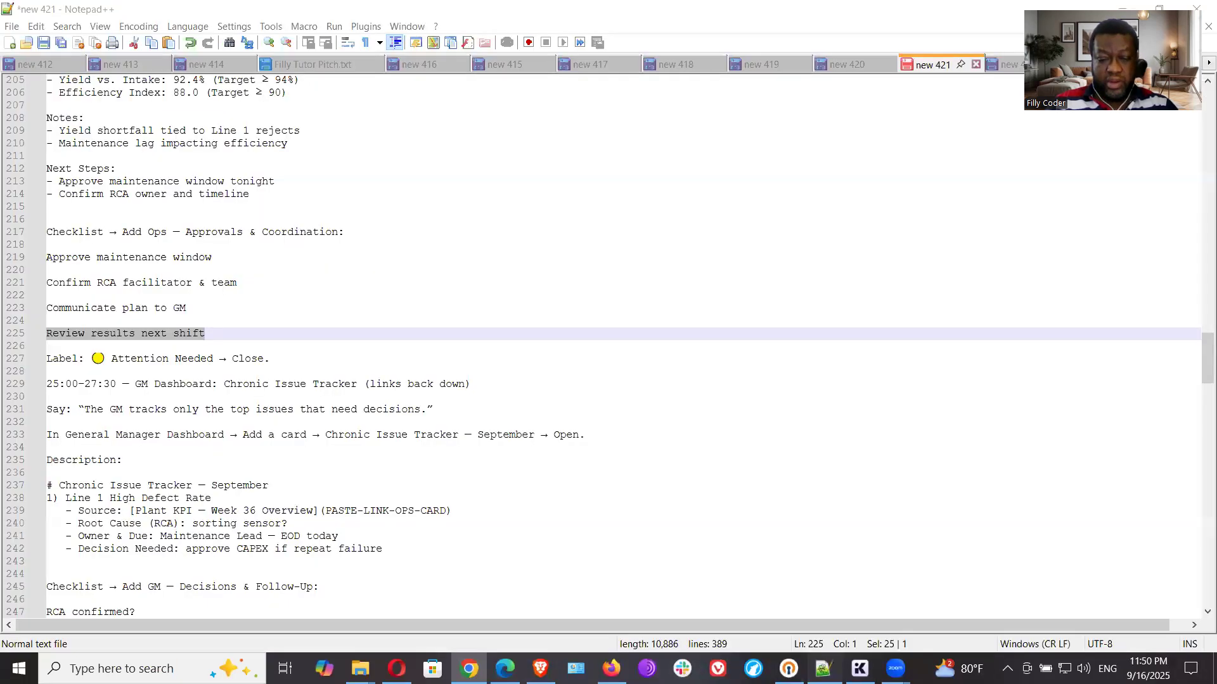
{"action": "left_click", "coordinate": [204, 376]}
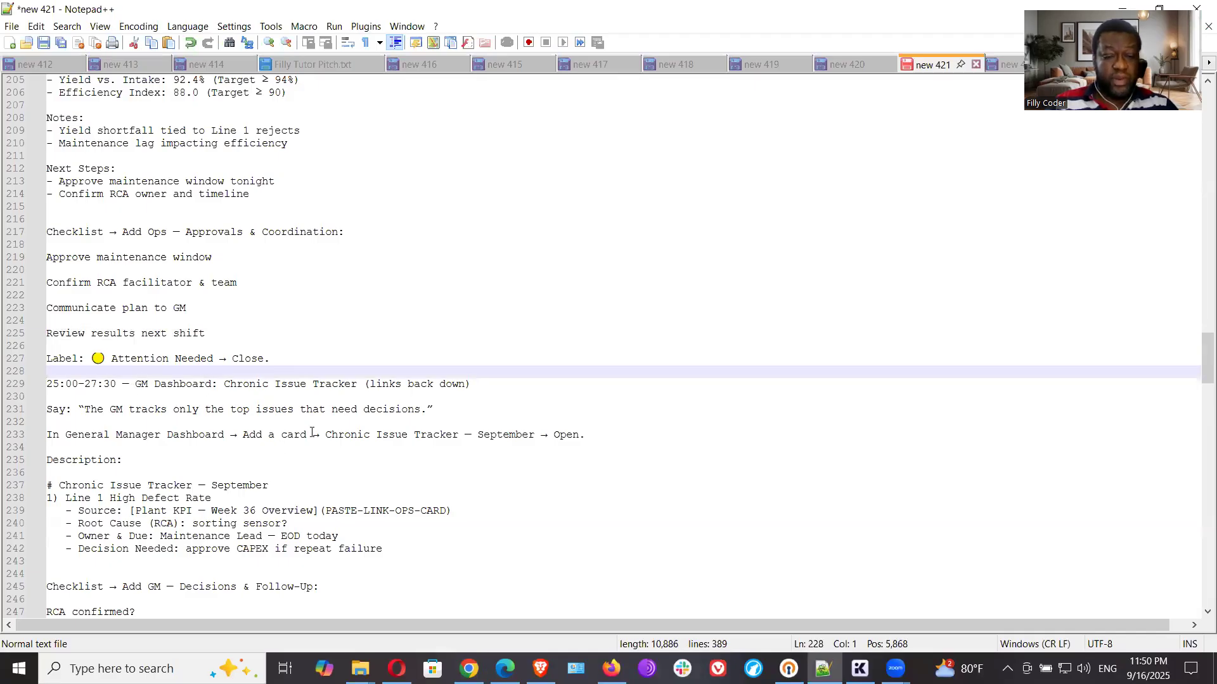
{"action": "left_click_drag", "start_coordinate": [327, 438], "coordinate": [544, 432]}
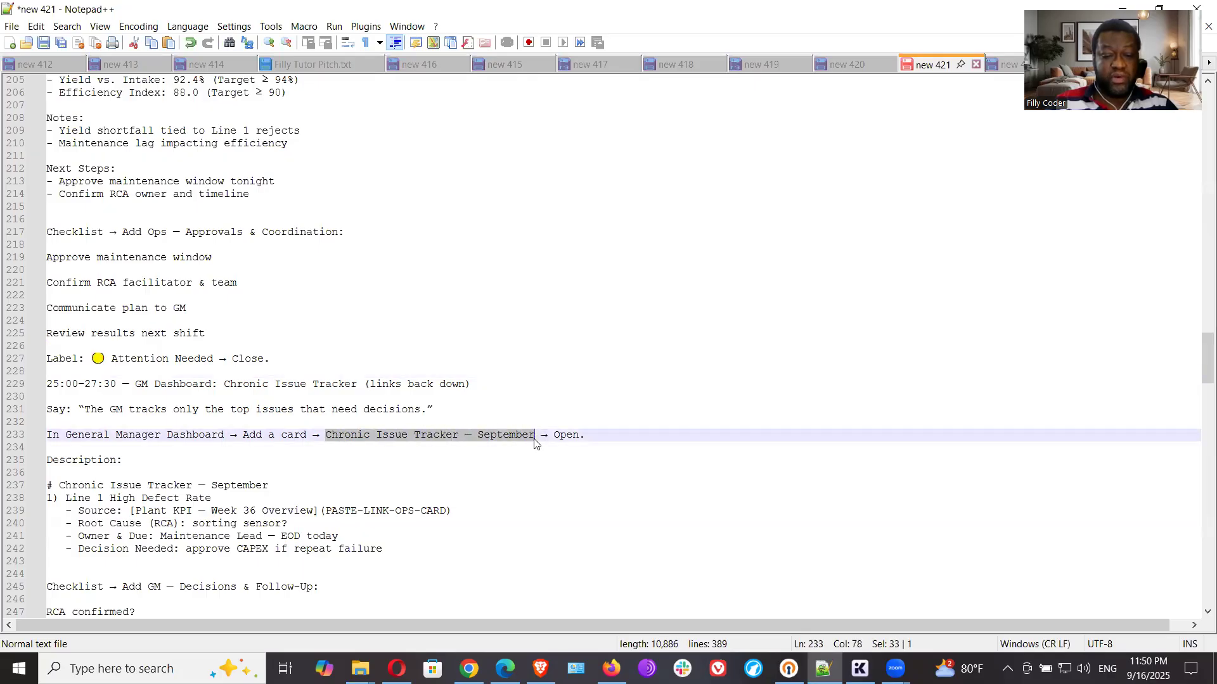
{"action": "right_click", "coordinate": [496, 442]}
{"action": "left_click", "coordinate": [555, 143]}
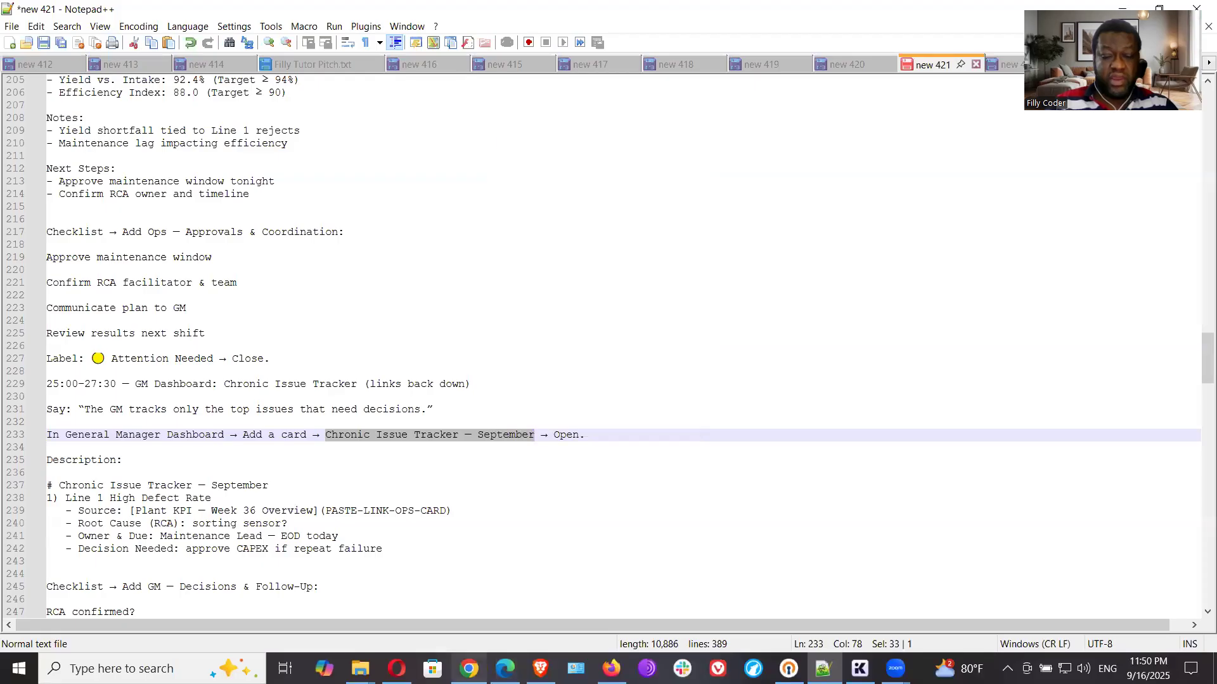
{"action": "key", "text": "alt+Tab"}
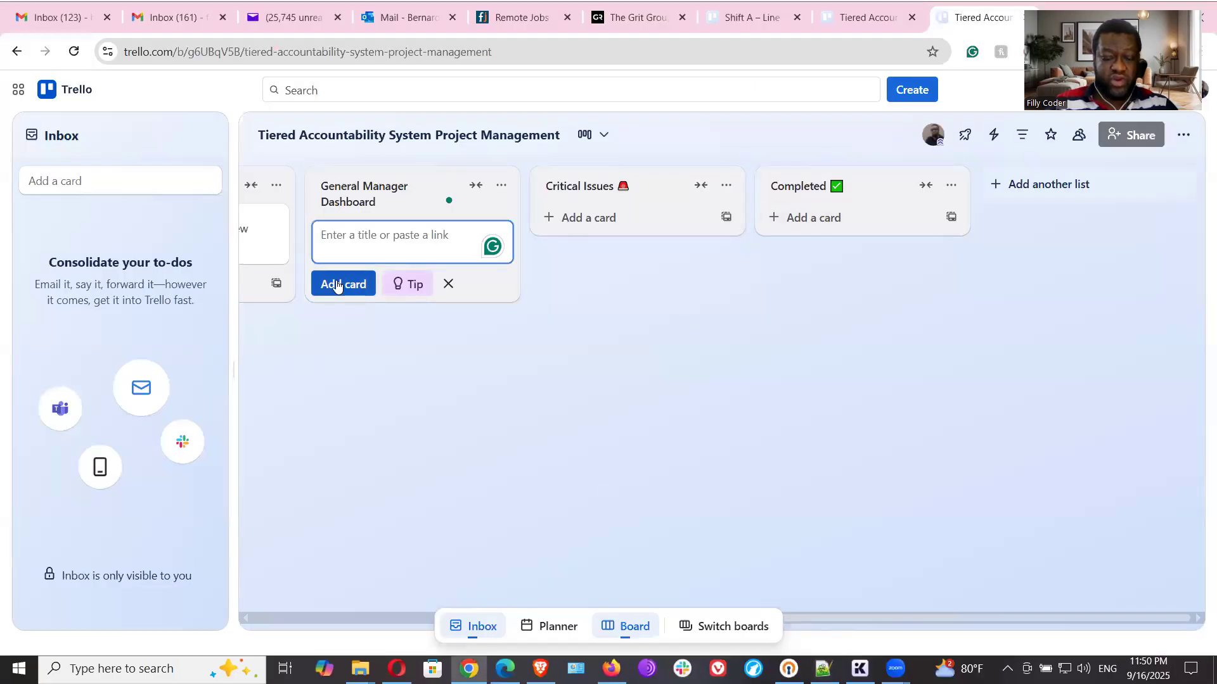
{"action": "key", "text": "ctrl+v"}
{"action": "left_click", "coordinate": [336, 286]}
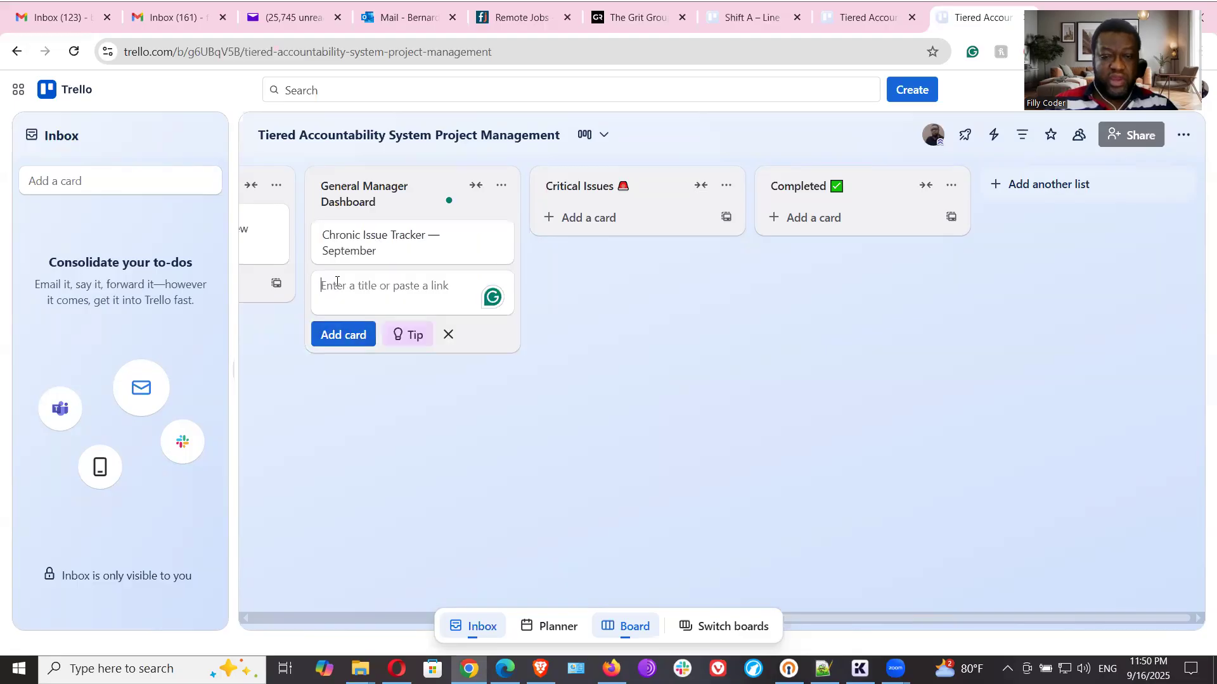
- Copy the Chronic Issue Tracker description block, from its heading through the "Decision Needed" line, from the Notepad++ notes and return to Trello
{"action": "left_click", "coordinate": [823, 669]}
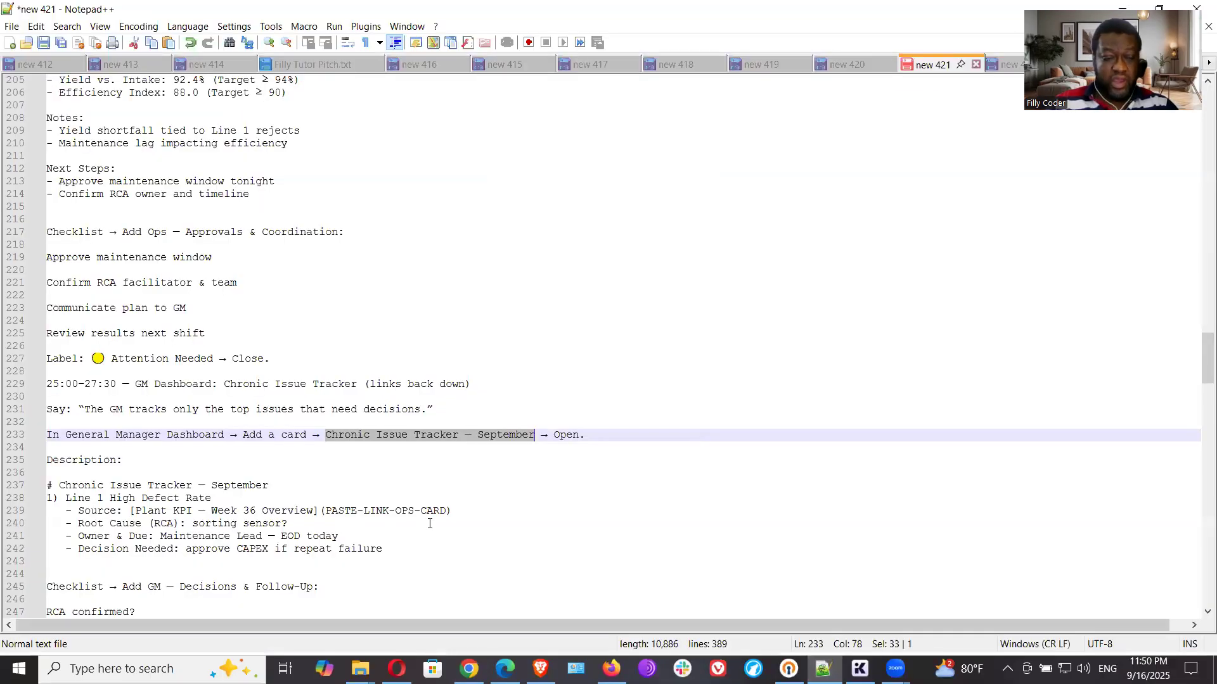
{"action": "scroll", "coordinate": [466, 471], "scroll_direction": "down", "scroll_amount": 1}
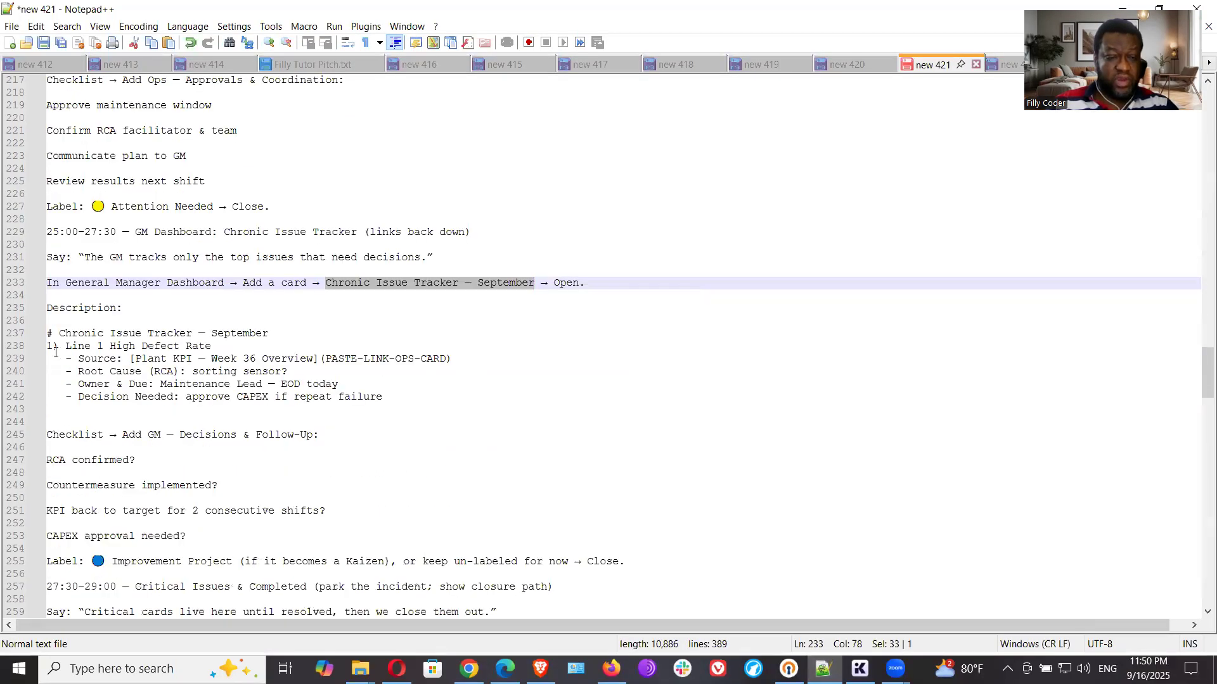
{"action": "left_click_drag", "start_coordinate": [49, 329], "coordinate": [319, 406]}
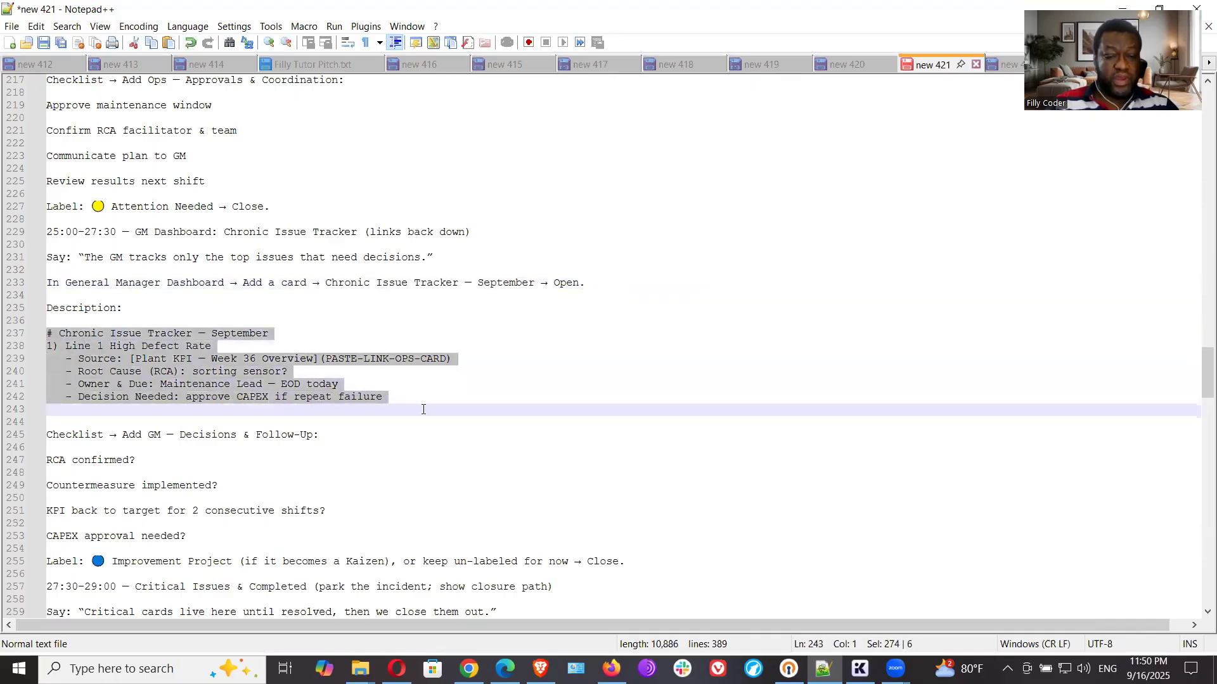
{"action": "right_click", "coordinate": [255, 388]}
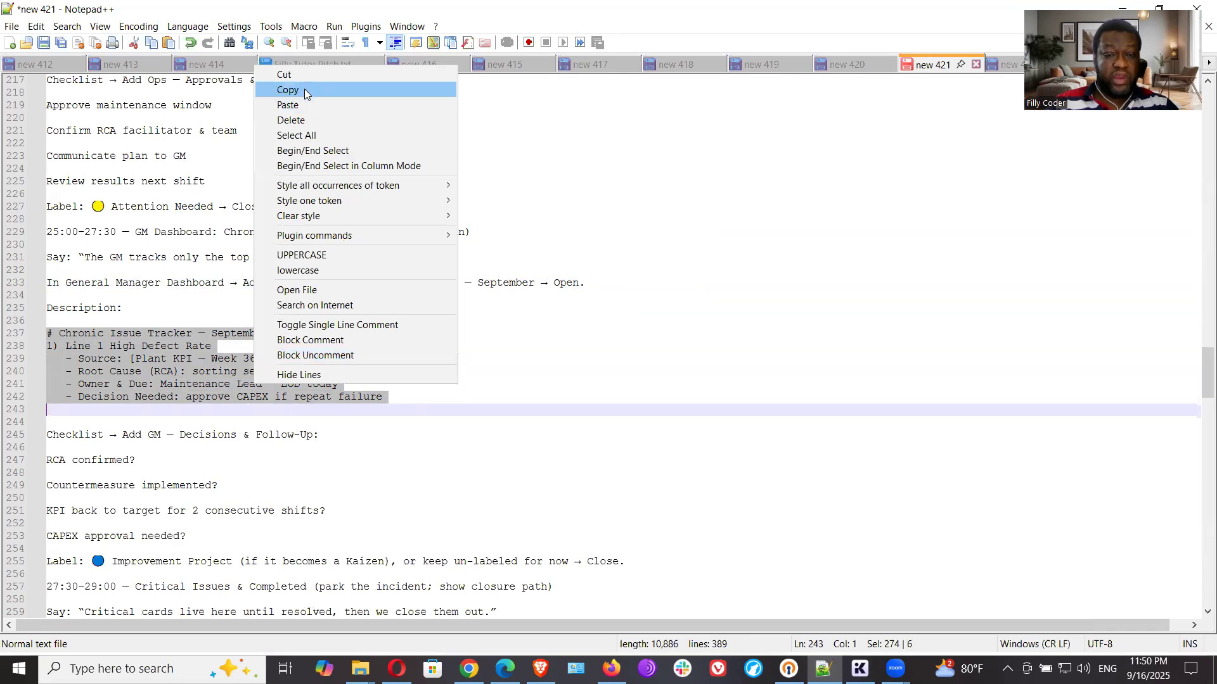
{"action": "left_click", "coordinate": [304, 86]}
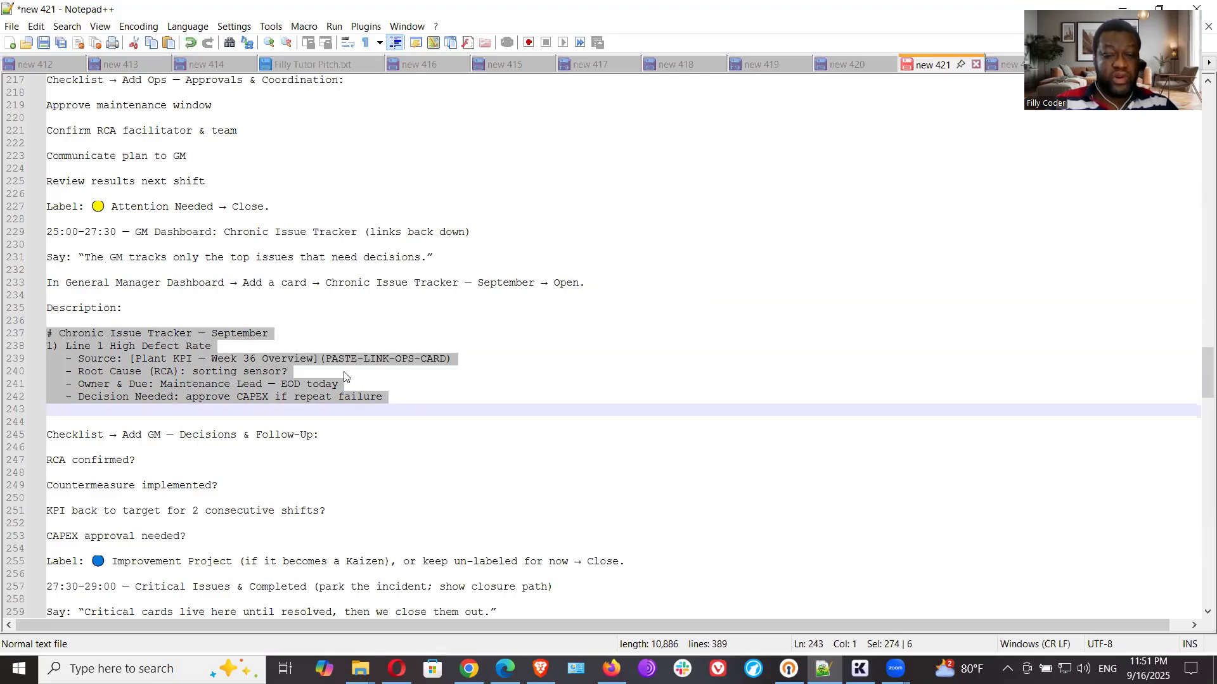
{"action": "left_click", "coordinate": [468, 669]}
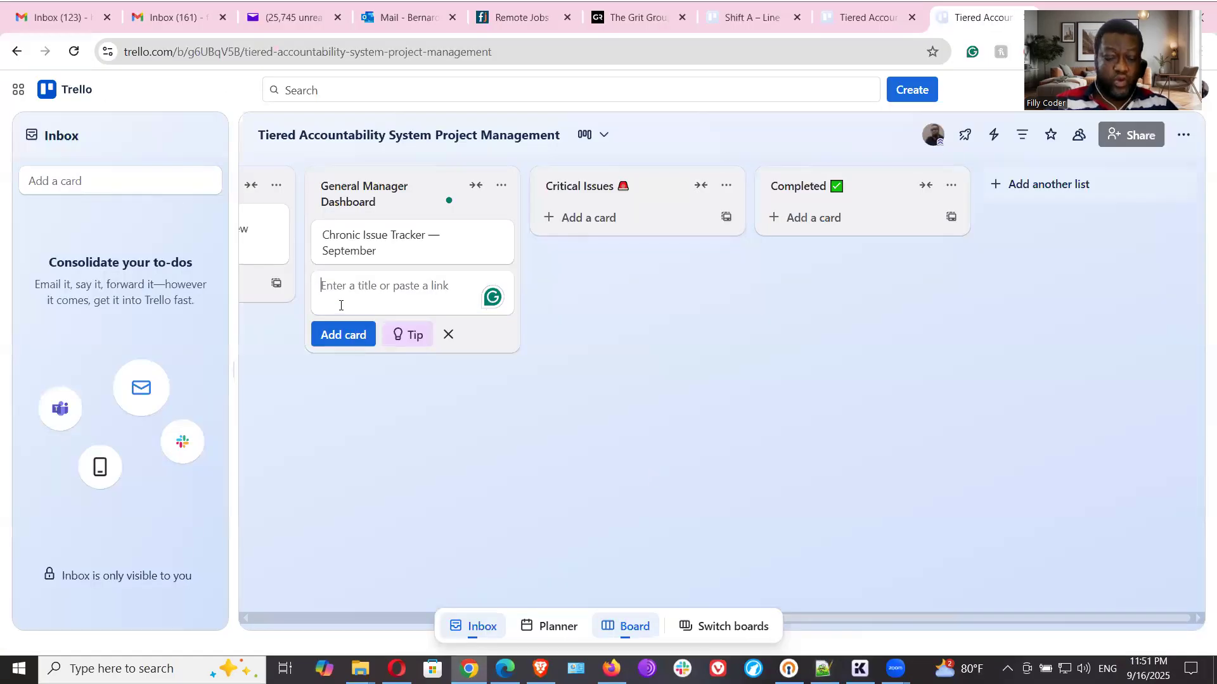
{"action": "key", "text": "ctrl+v"}
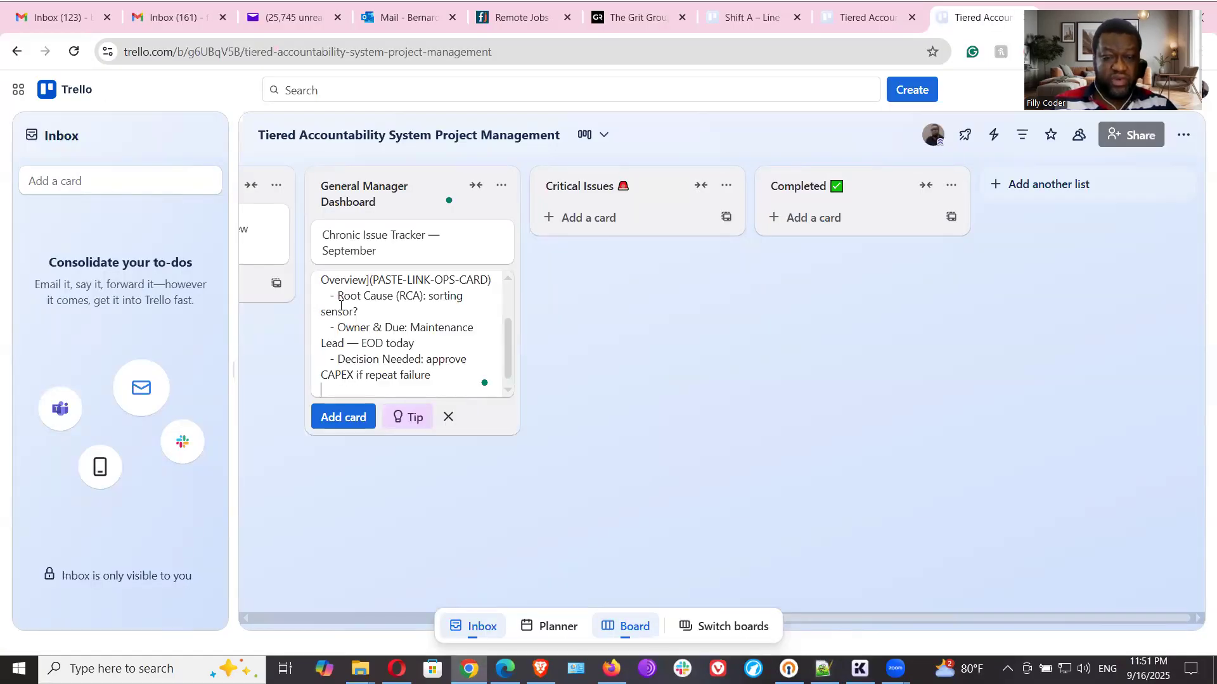
{"action": "key", "text": "ctrl+a"}
{"action": "key", "text": "BackSpace"}
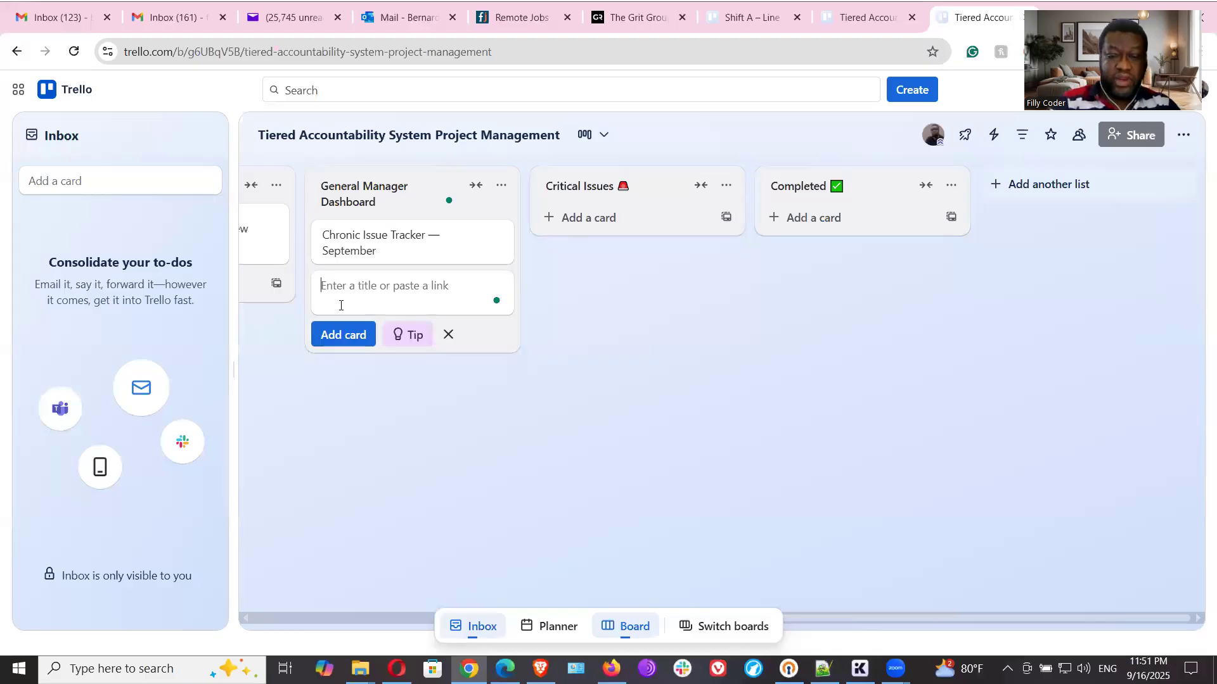
- Paste the copied block as the description of the Chronic Issue Tracker — September card, save it, and close the card
{"action": "left_click", "coordinate": [365, 242]}
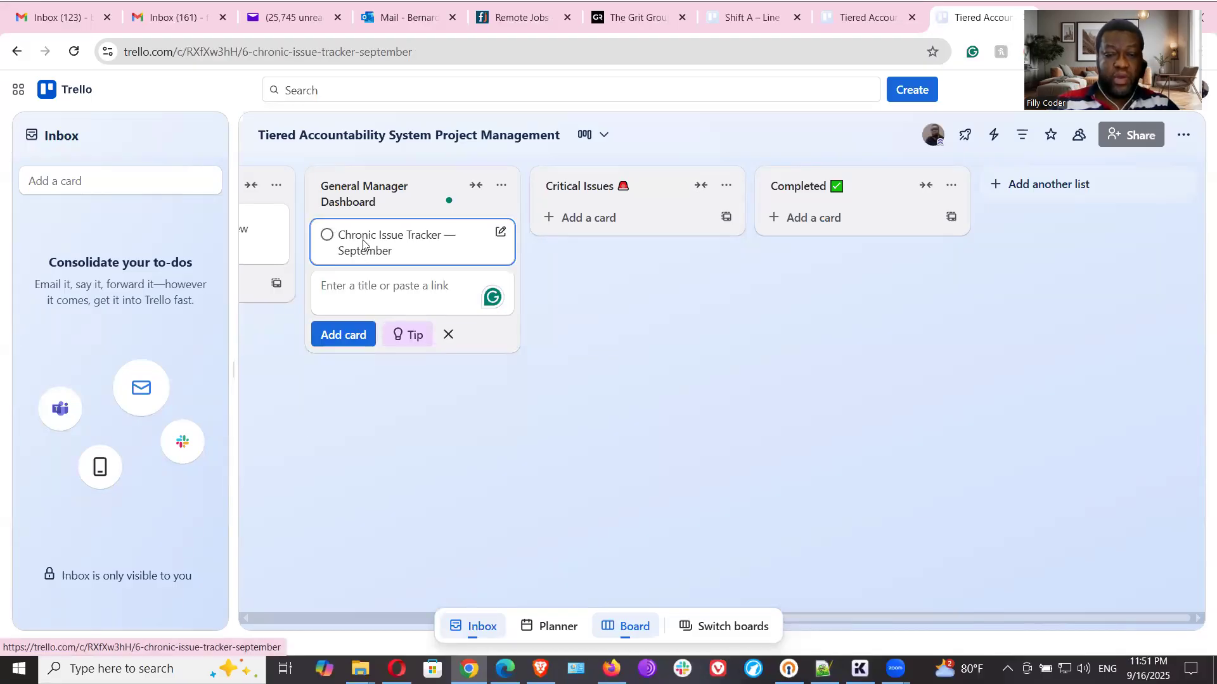
{"action": "left_click", "coordinate": [410, 344]}
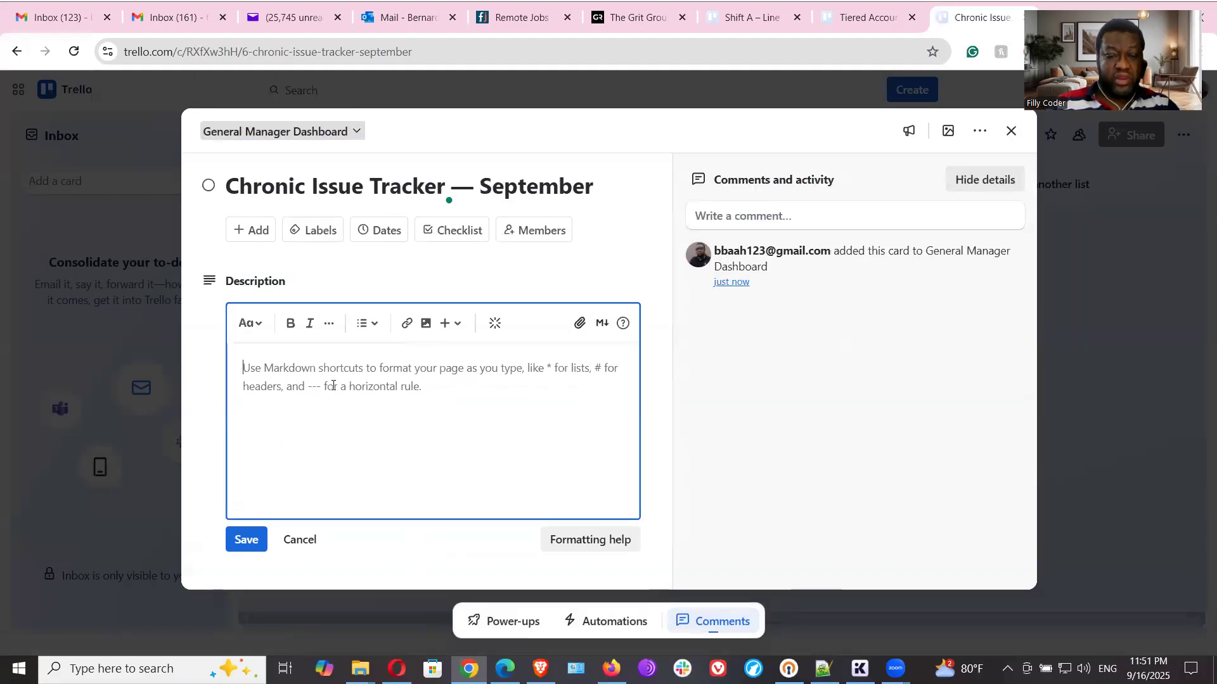
{"action": "type", "text": "Chronic Issue Tracker — September Line 1 High Defect Rate Source: Plant KPI — Week 36 Overview Root Cause (RCA): sorting sensor? Owner & Due: Maintenance Lead — EOD today Decision Needed: approve CAPEX if repeat failure"}
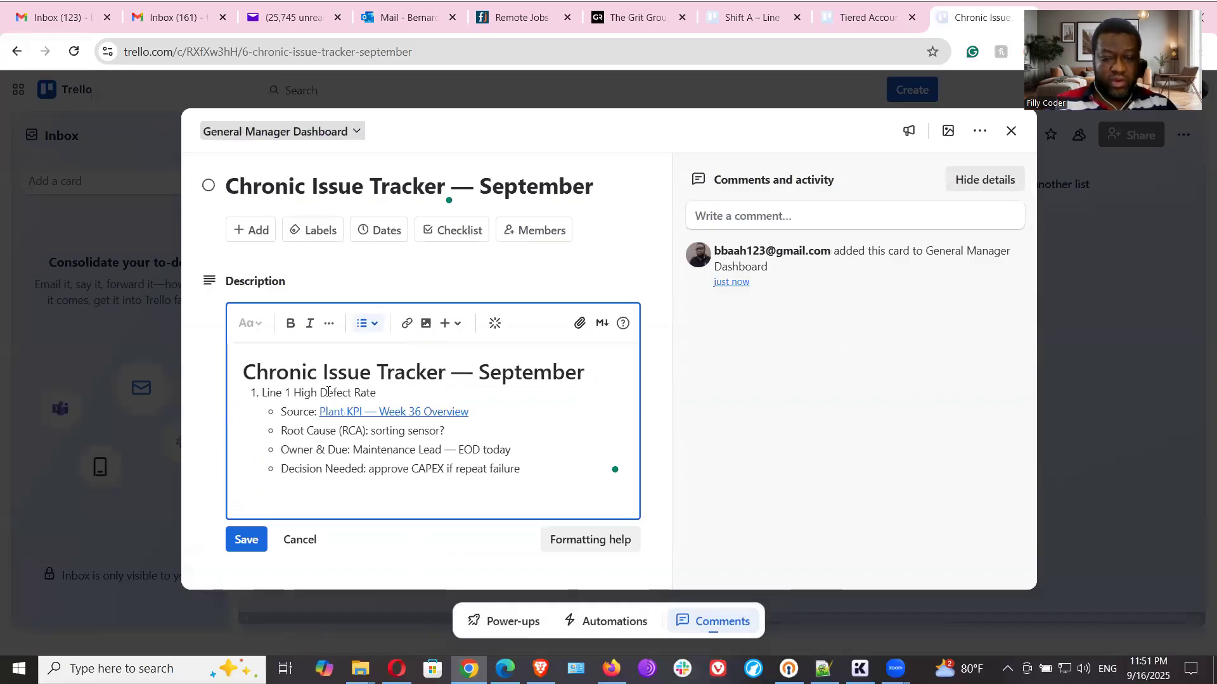
{"action": "left_click", "coordinate": [251, 543]}
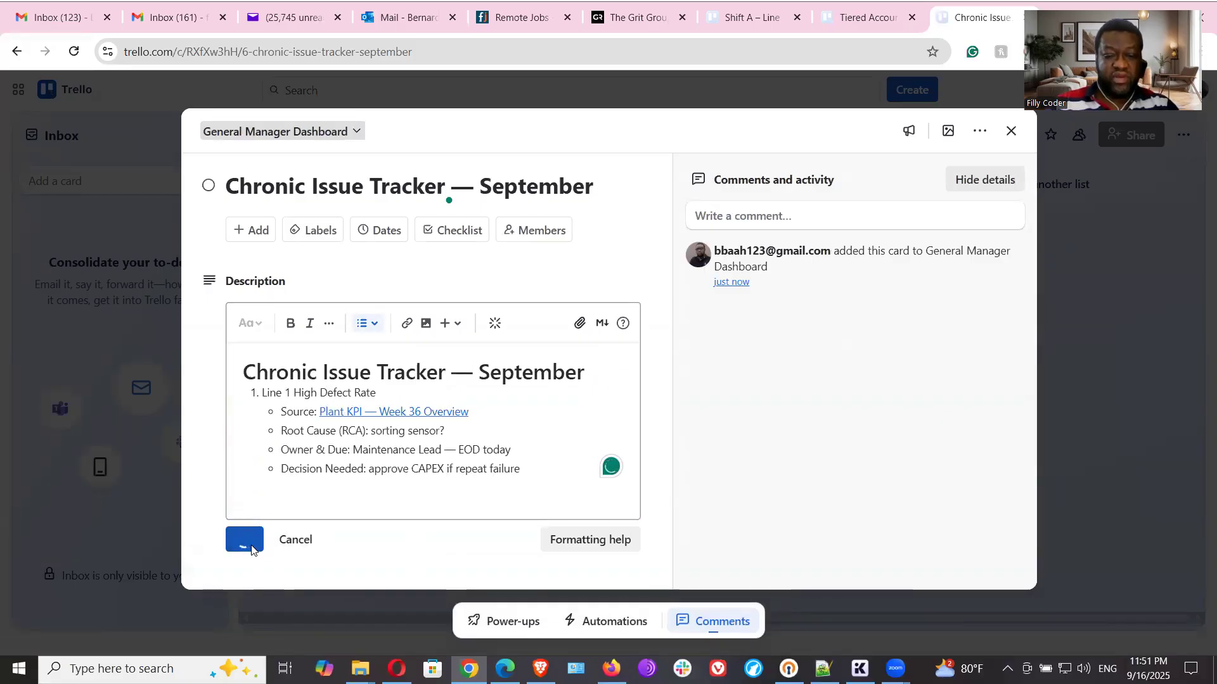
{"action": "left_click", "coordinate": [1011, 131]}
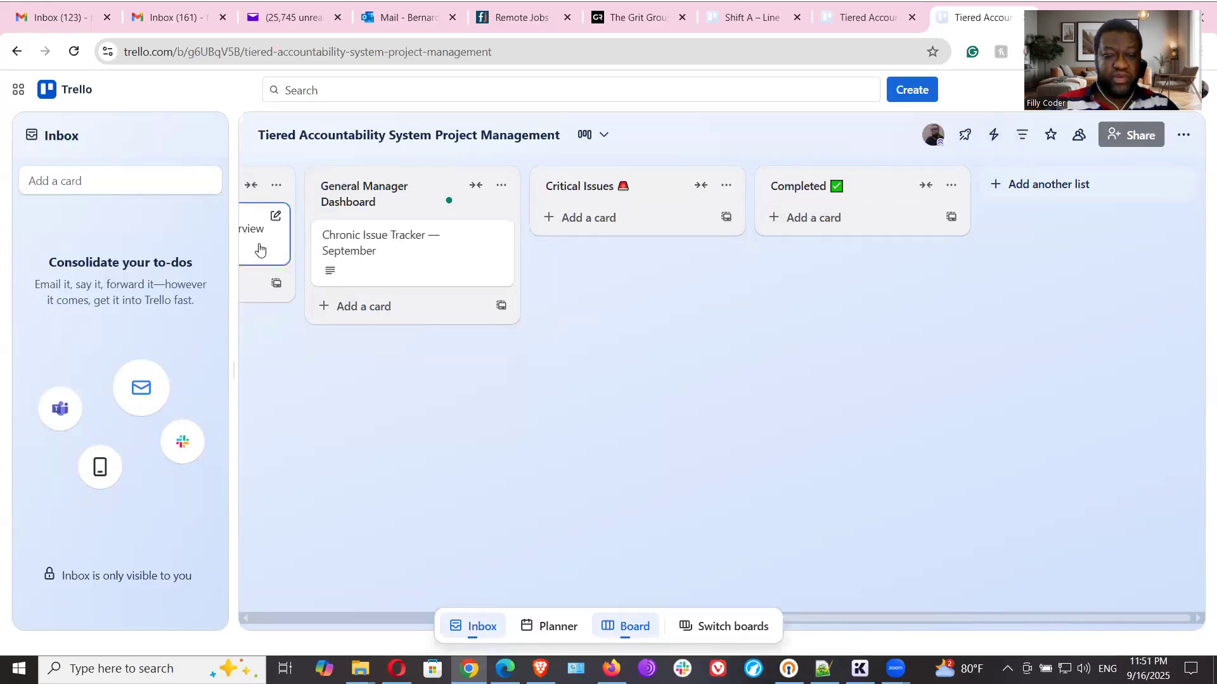
- Copy the share link of the Plant KPI — Week 36 Overview card and close the card
{"action": "left_click", "coordinate": [258, 248]}
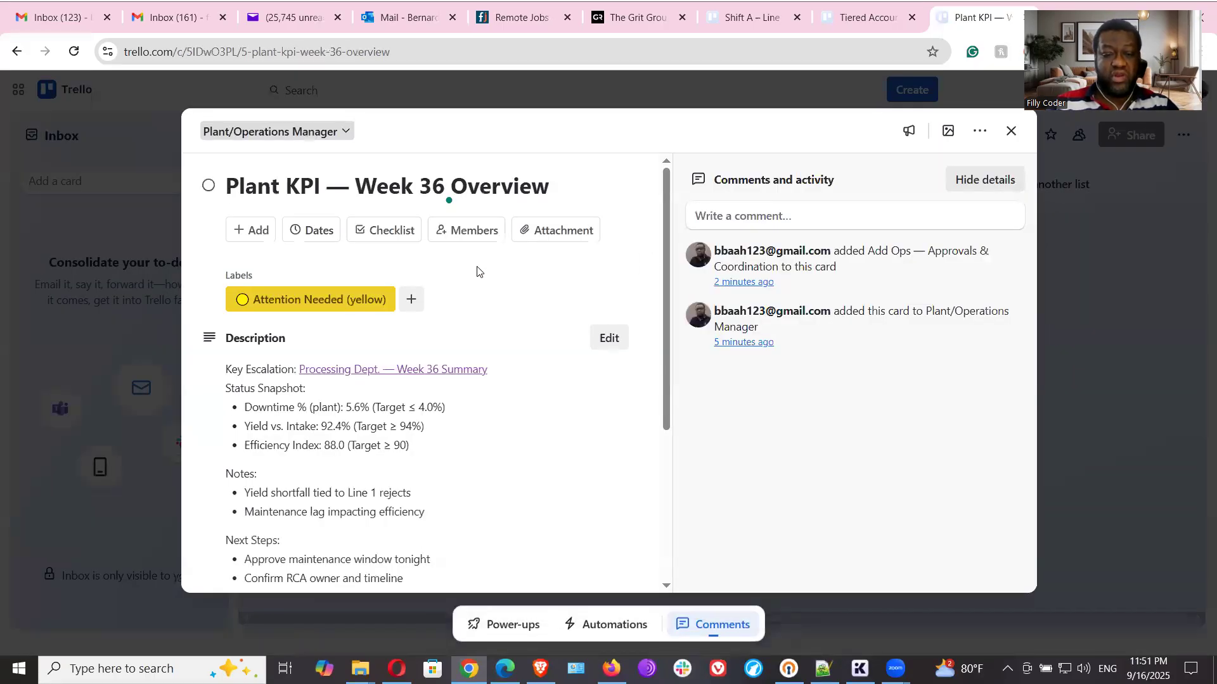
{"action": "left_click", "coordinate": [979, 131]}
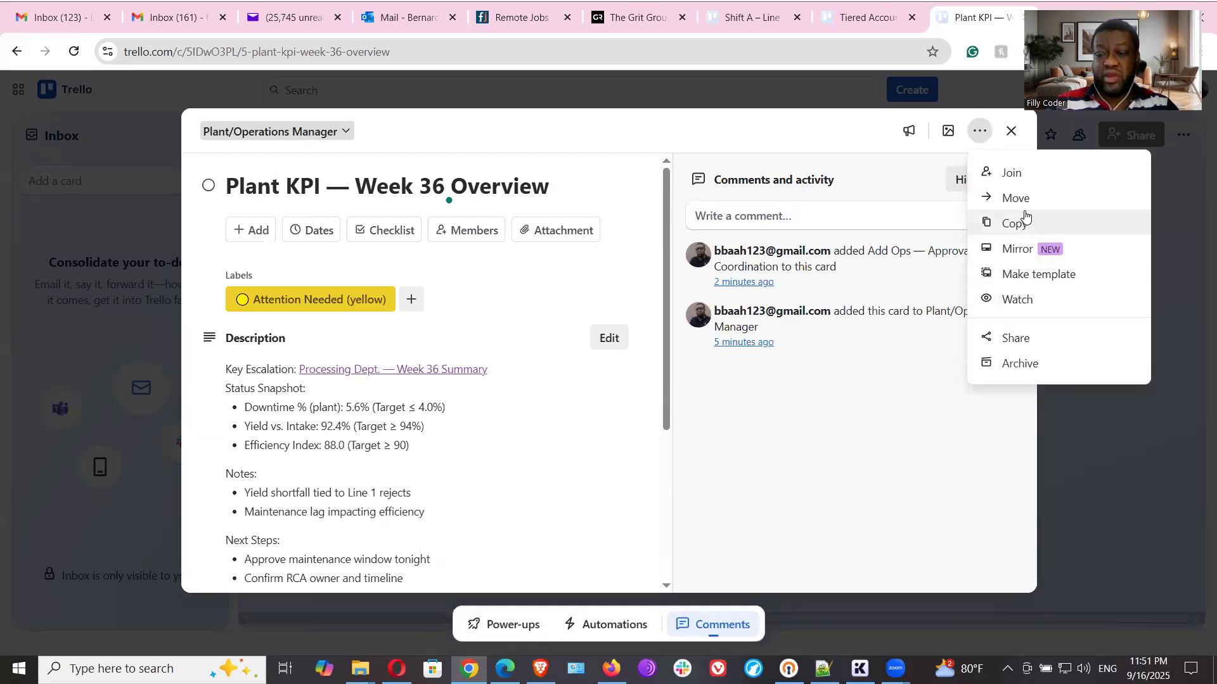
{"action": "left_click", "coordinate": [1026, 338]}
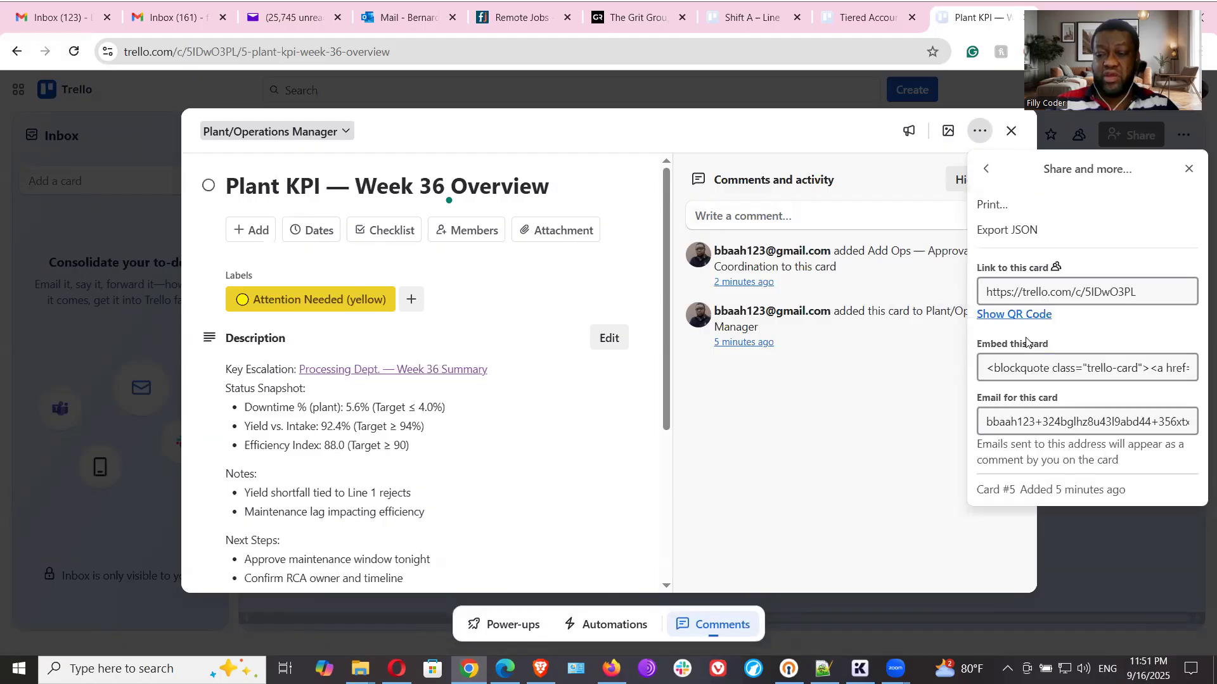
{"action": "left_click", "coordinate": [1149, 295]}
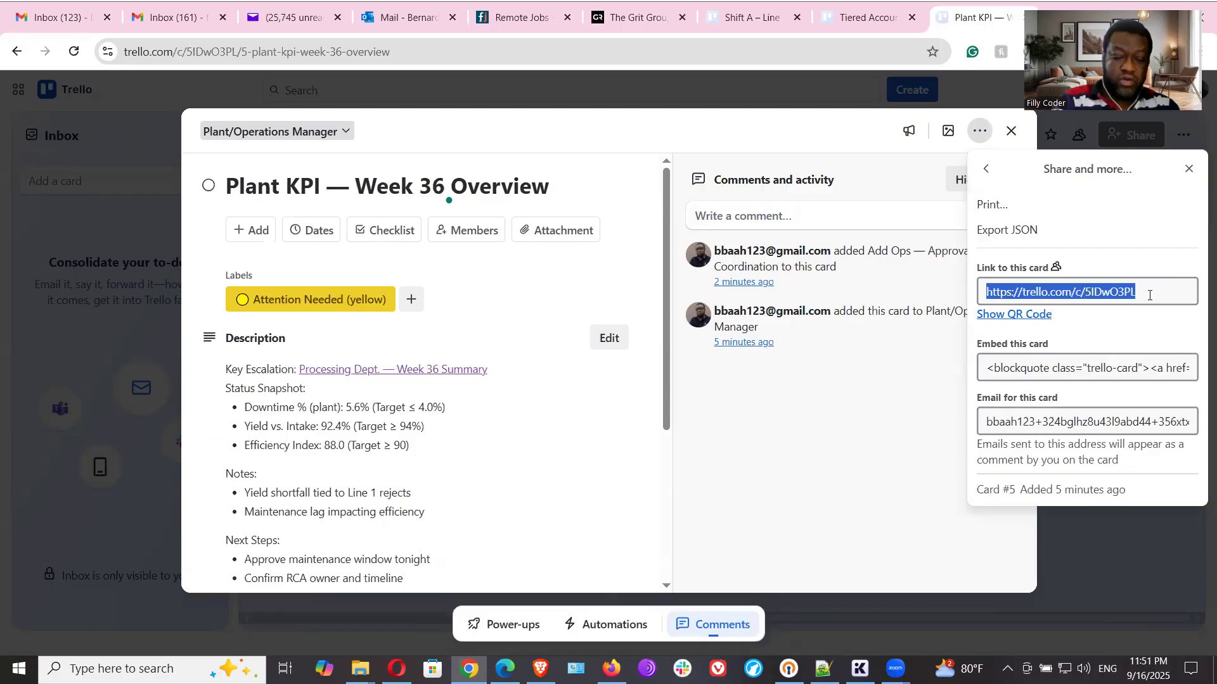
{"action": "left_click", "coordinate": [1188, 168]}
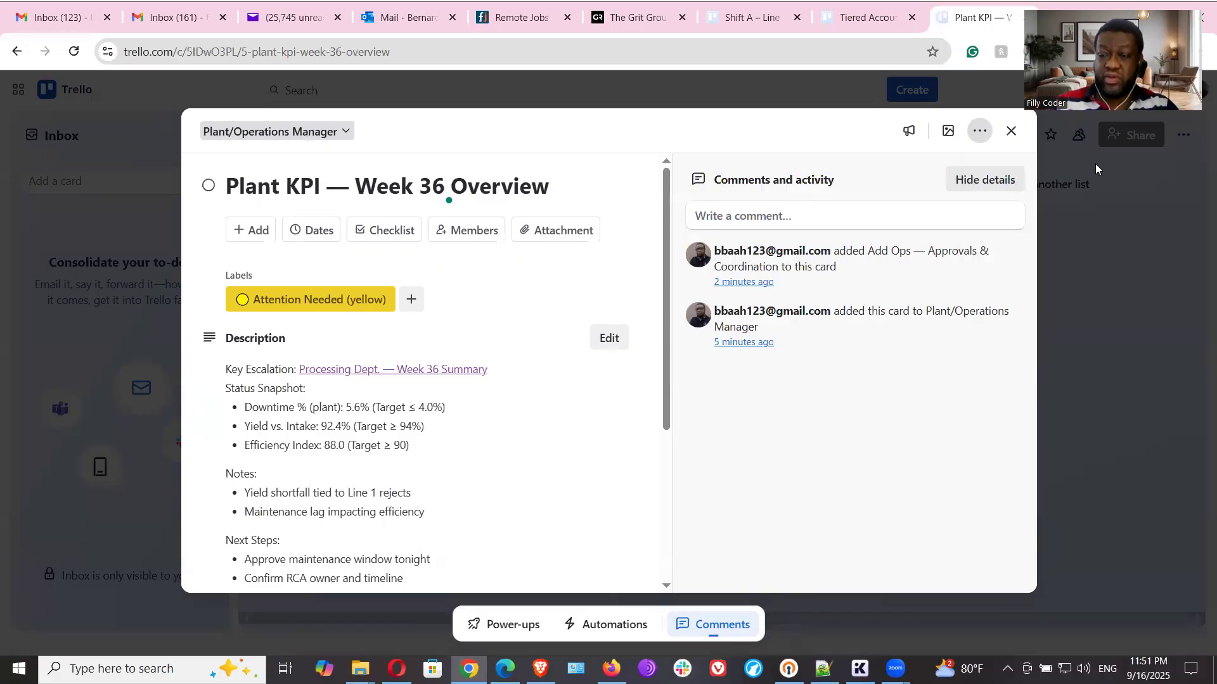
{"action": "left_click", "coordinate": [1011, 133]}
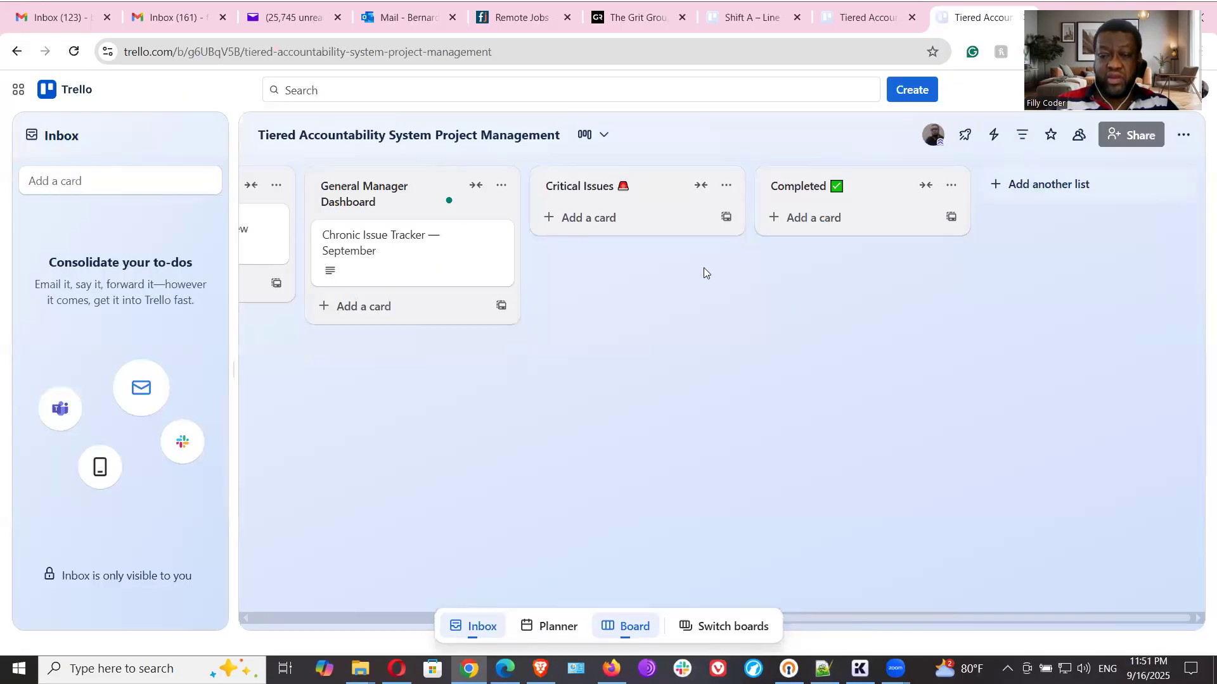
- Point the "Plant KPI — Week 36 Overview" link in the Chronic Issue Tracker description to the copied card link and save the description
{"action": "left_click", "coordinate": [395, 252]}
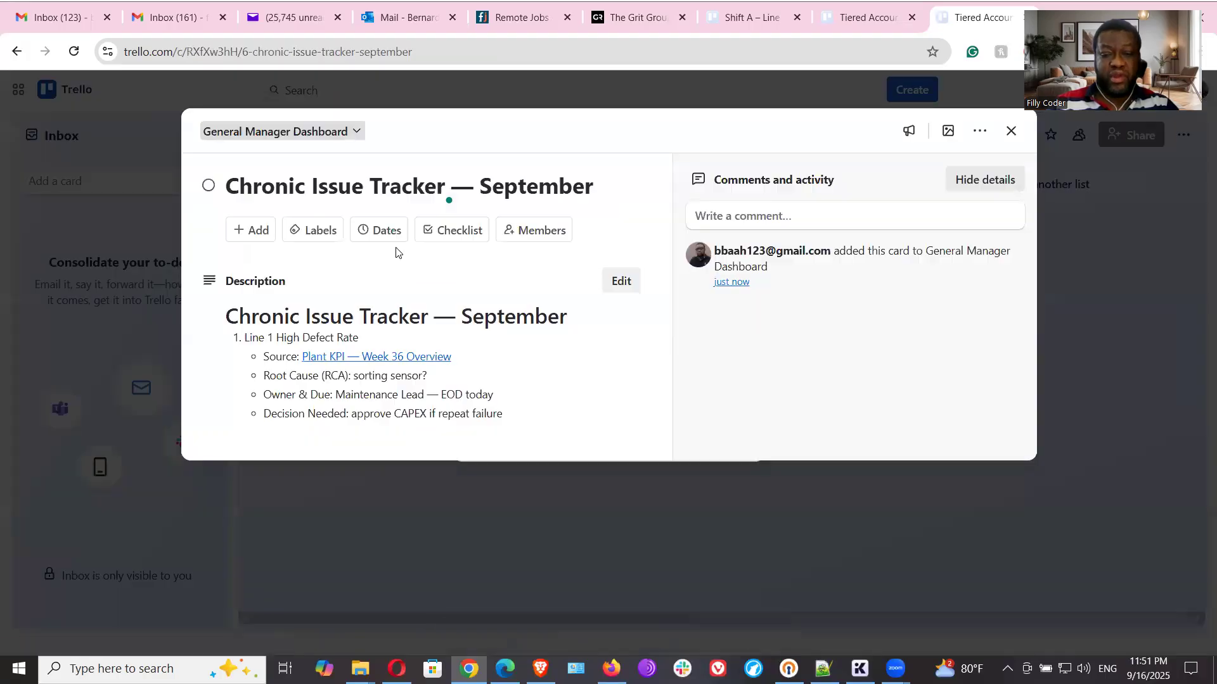
{"action": "left_click", "coordinate": [621, 281]}
{"action": "left_click", "coordinate": [456, 412]}
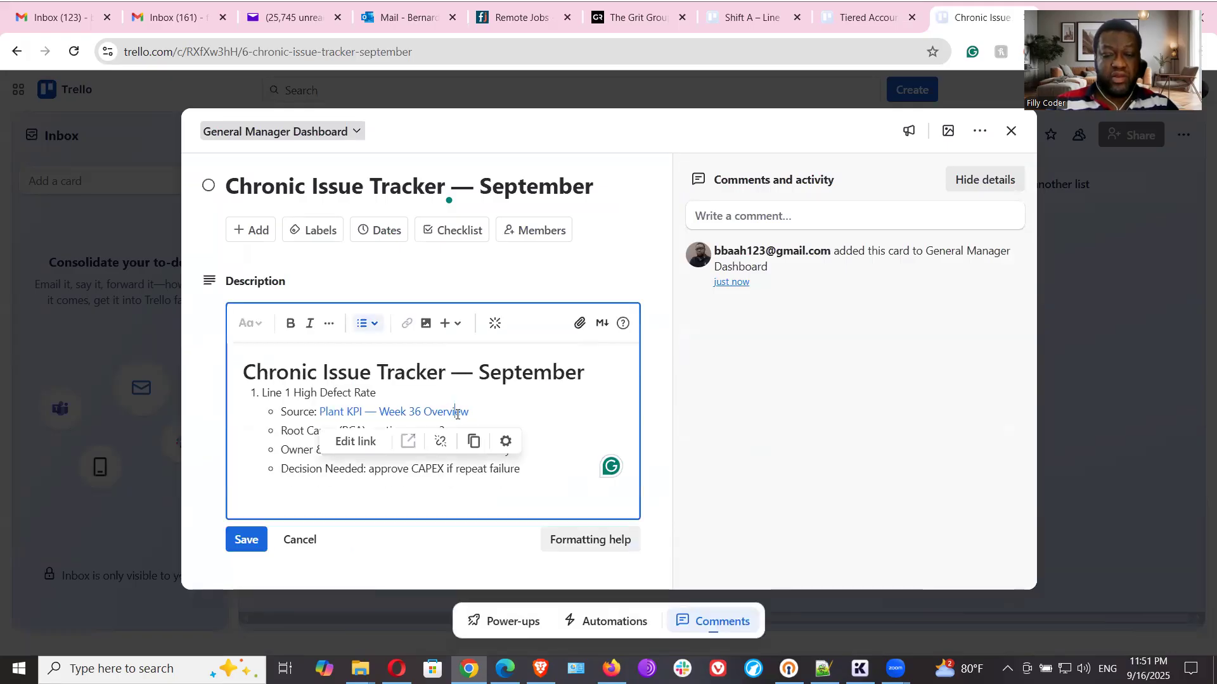
{"action": "left_click", "coordinate": [357, 440]}
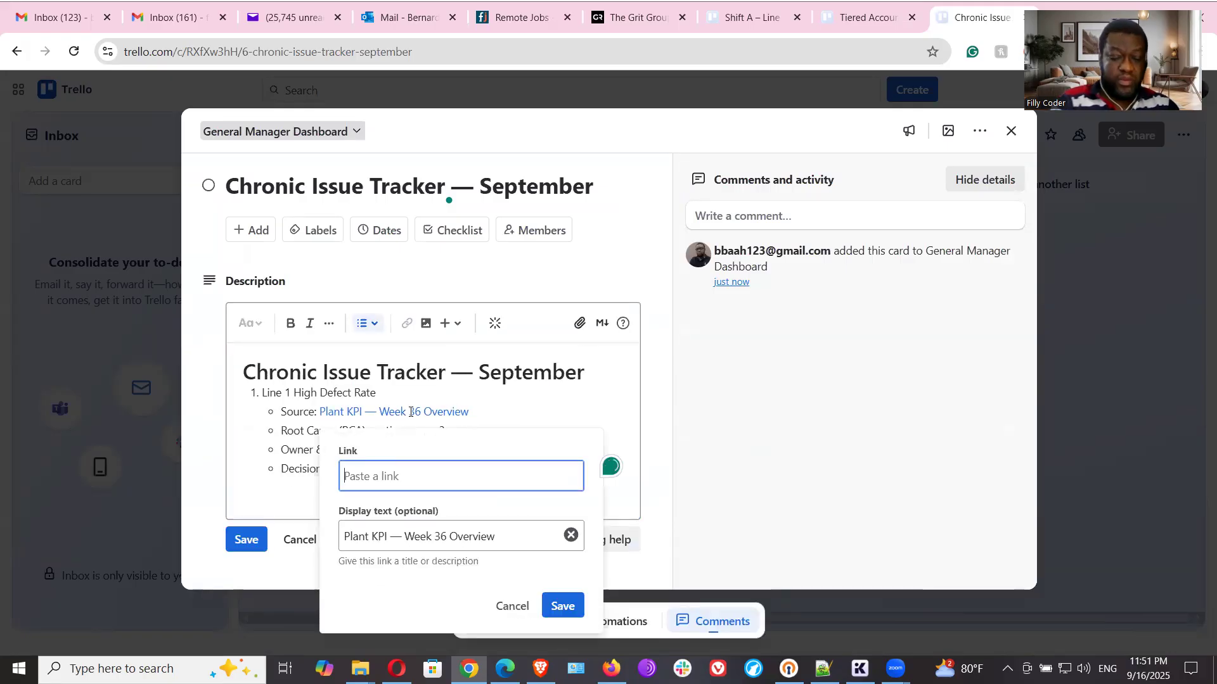
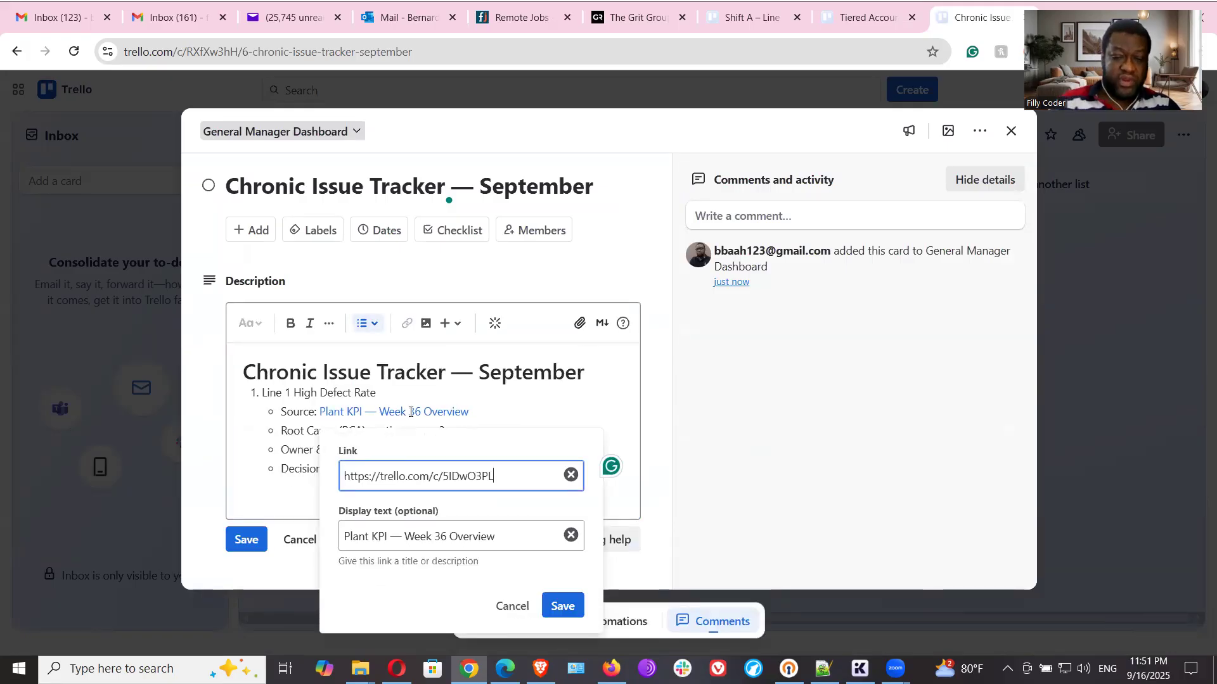
{"action": "left_click", "coordinate": [560, 605]}
{"action": "left_click", "coordinate": [242, 543]}
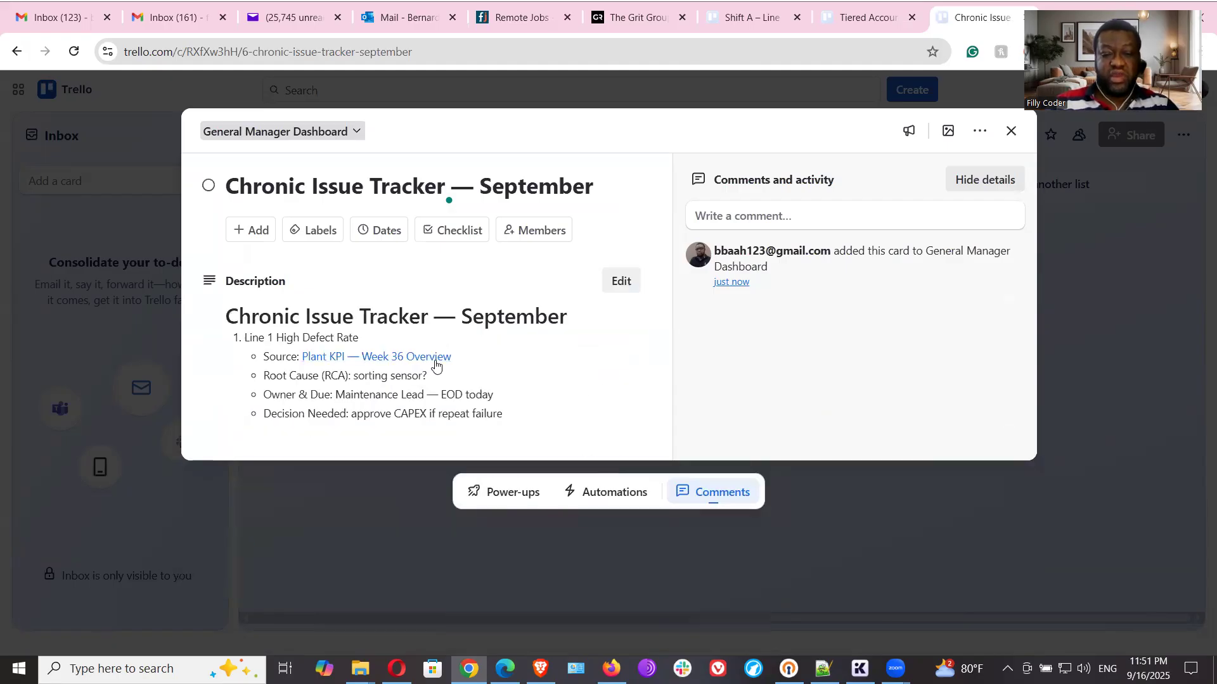
- Test the "Plant KPI — Week 36 Overview" source link in the Chronic Issue Tracker description and close the linked card
{"action": "left_click", "coordinate": [429, 360]}
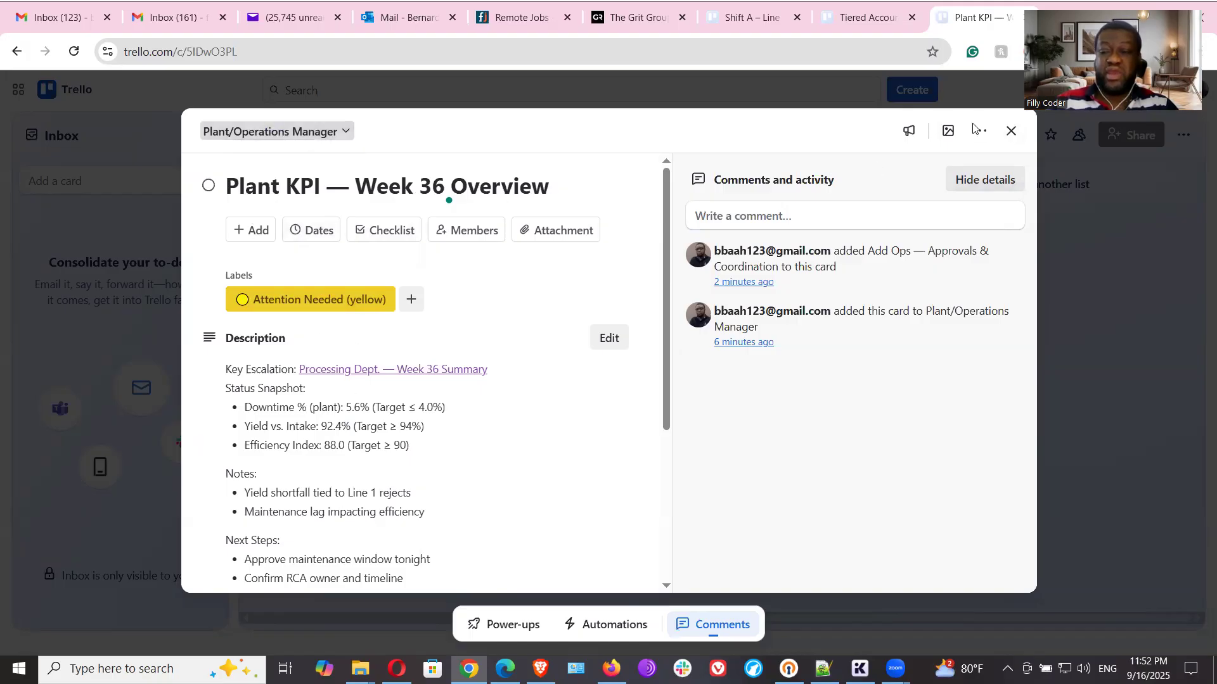
{"action": "left_click", "coordinate": [1011, 131]}
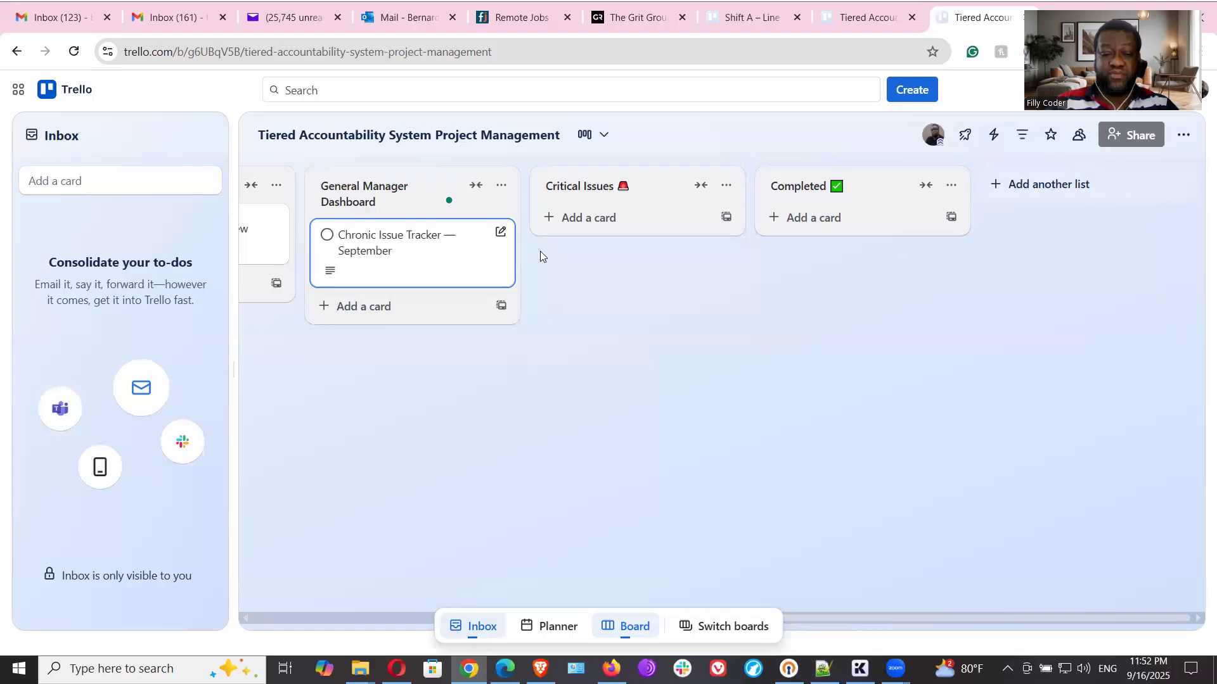
- Copy the checklist title "GM — Decisions & Follow-Up" from the Notepad++ notes and return to the Trello board
{"action": "left_click", "coordinate": [822, 669]}
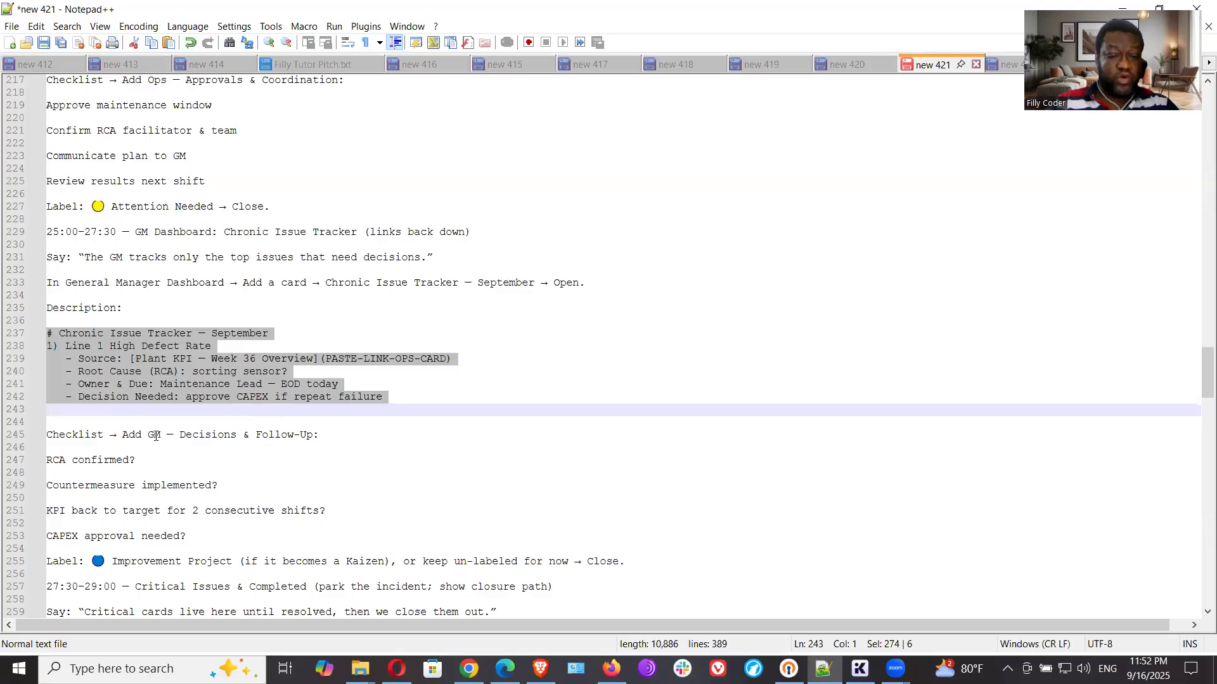
{"action": "left_click_drag", "start_coordinate": [150, 434], "coordinate": [311, 437]}
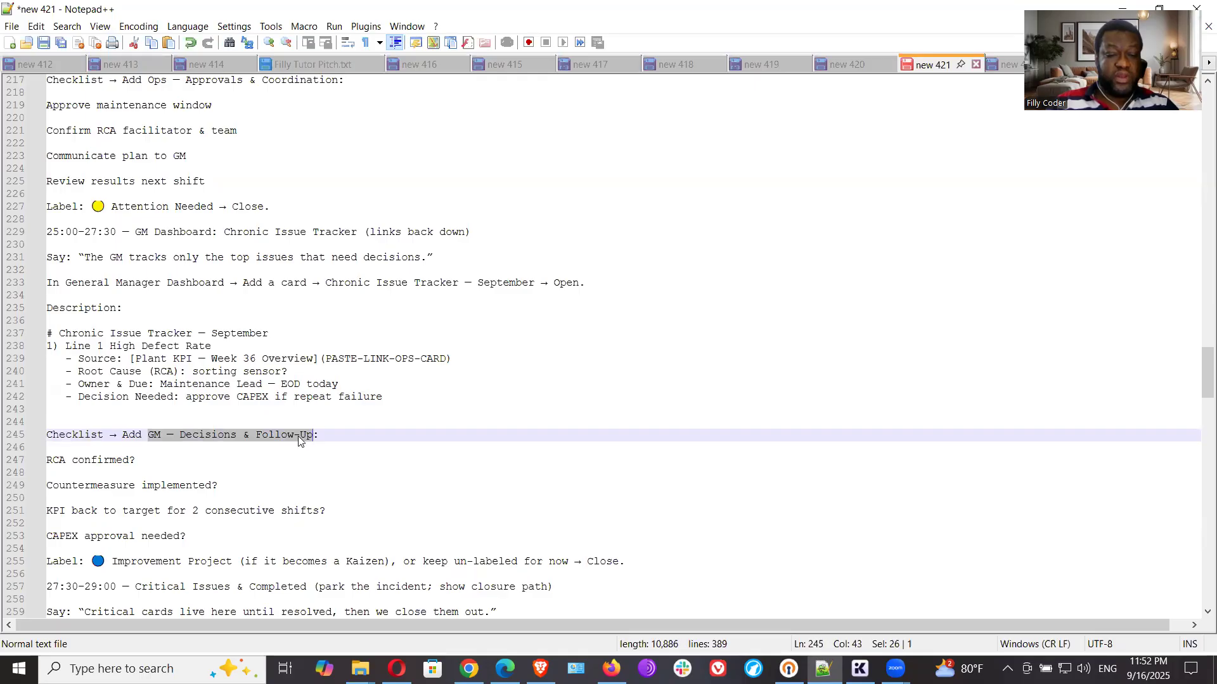
{"action": "right_click", "coordinate": [298, 436]}
{"action": "left_click", "coordinate": [349, 142]}
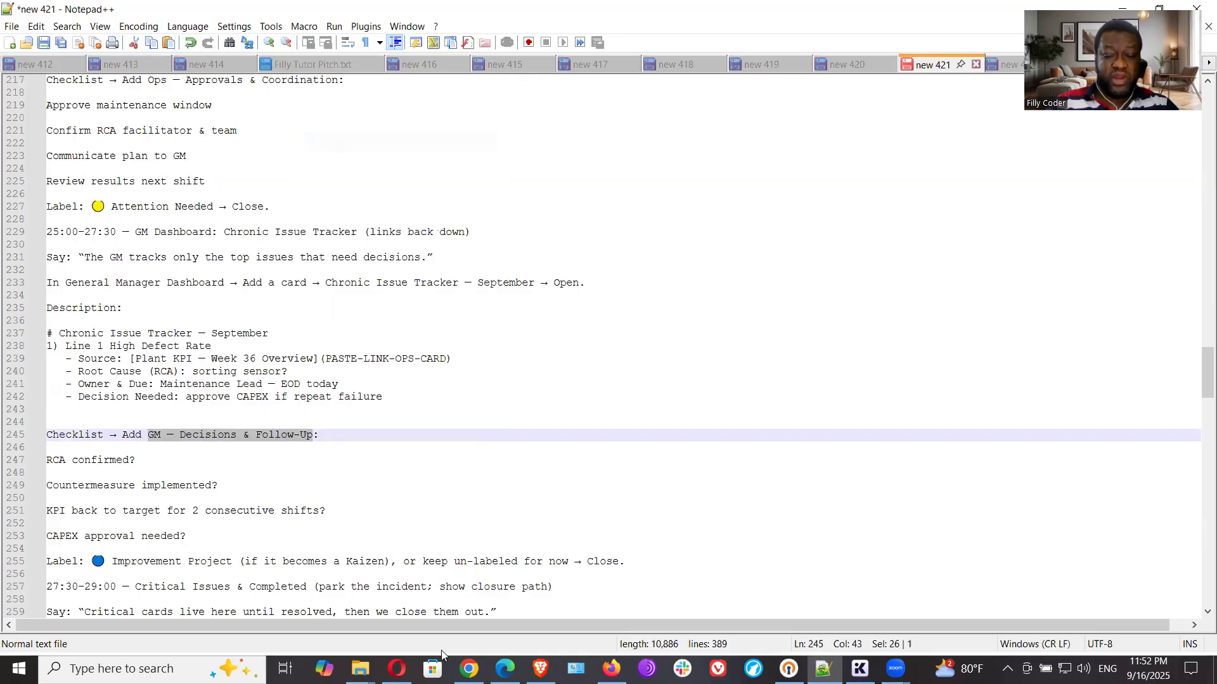
{"action": "left_click", "coordinate": [469, 669]}
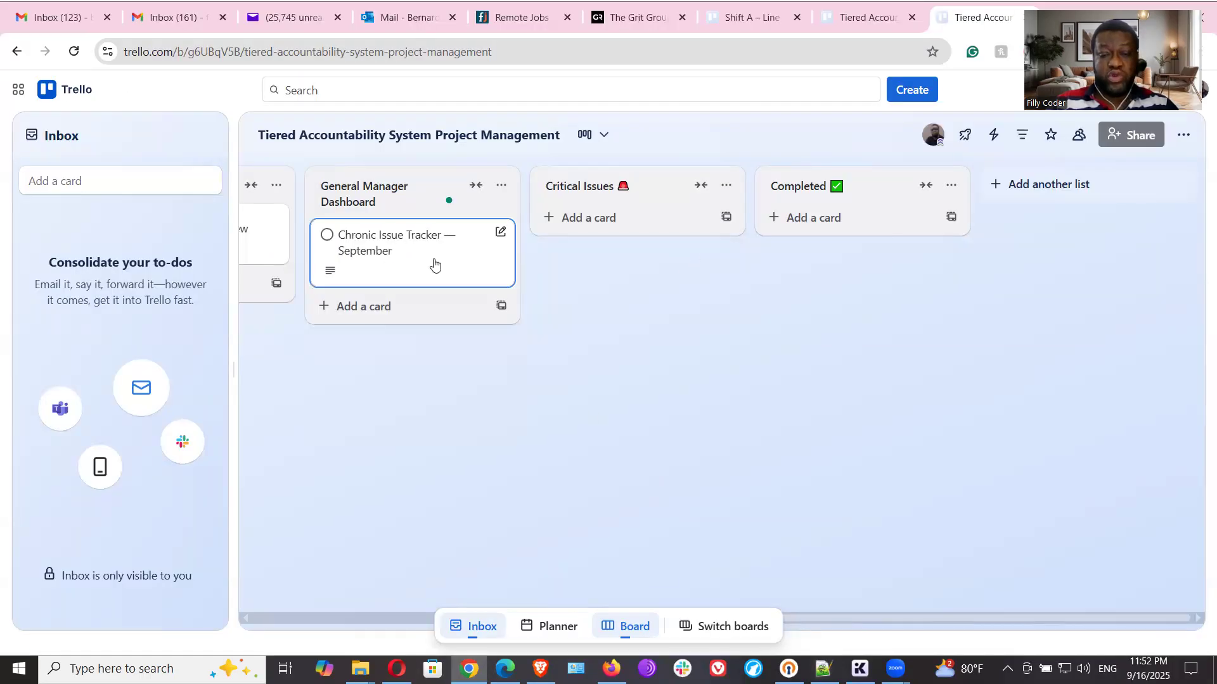
- Add a checklist titled "GM — Decisions & Follow-Up" to the Chronic Issue Tracker — September card
{"action": "left_click", "coordinate": [389, 250]}
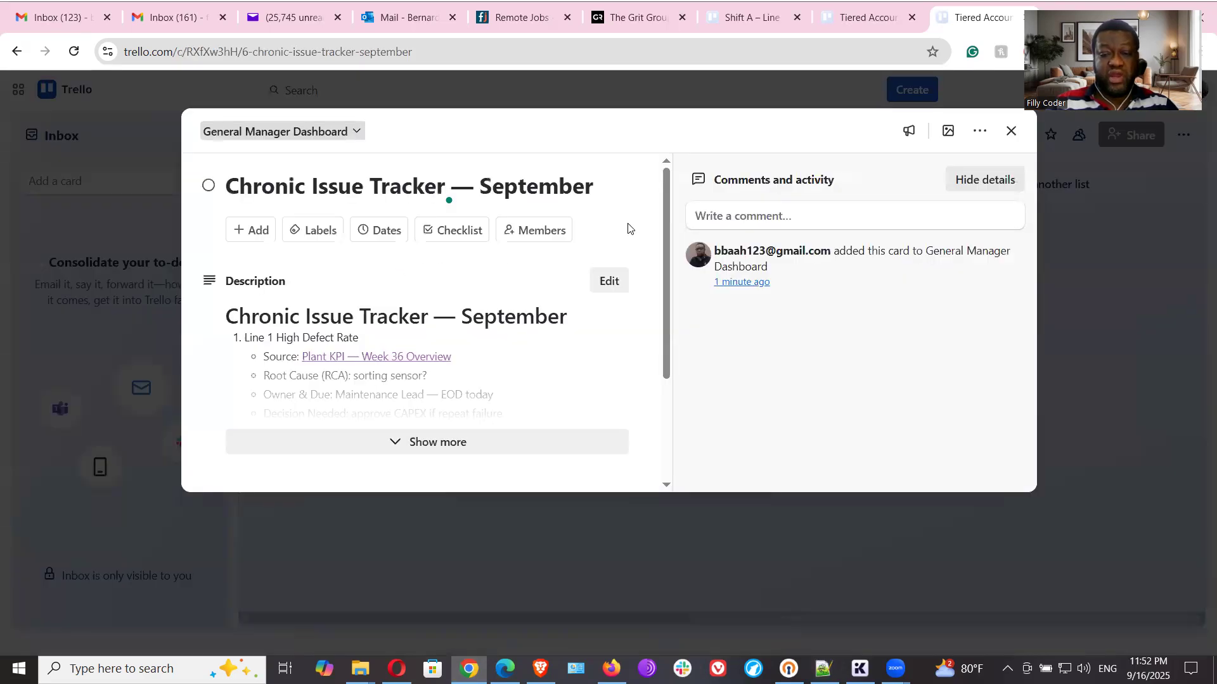
{"action": "left_click", "coordinate": [444, 236]}
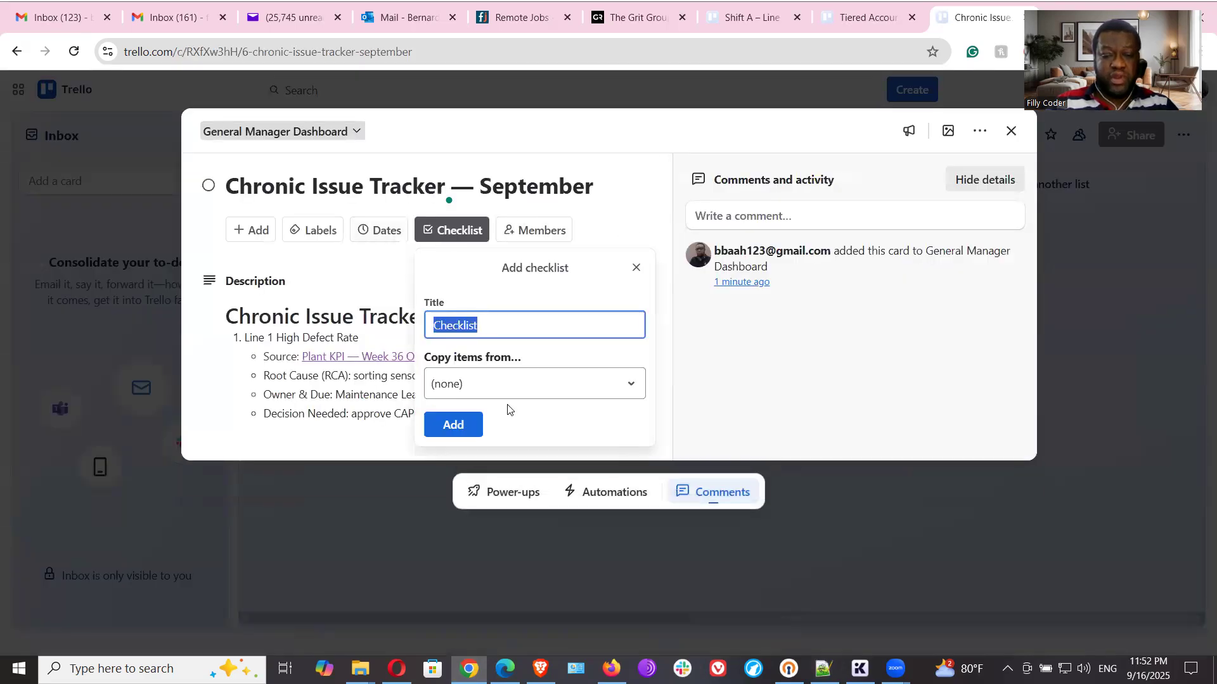
{"action": "key", "text": "ctrl+v"}
{"action": "left_click", "coordinate": [456, 428]}
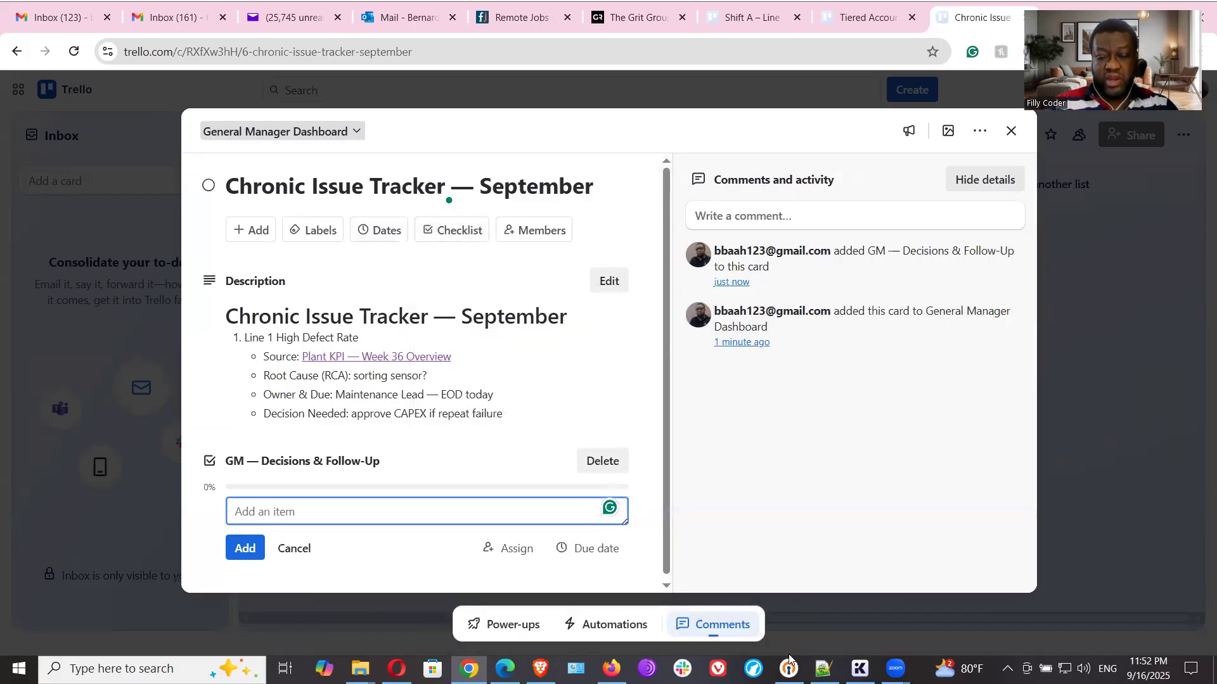
- Copy "RCA confirmed?" from the Notepad++ notes and add it in Trello as the first item of the GM — Decisions & Follow-Up checklist
{"action": "left_click", "coordinate": [823, 668]}
{"action": "scroll", "coordinate": [370, 444], "scroll_direction": "down", "scroll_amount": 4}
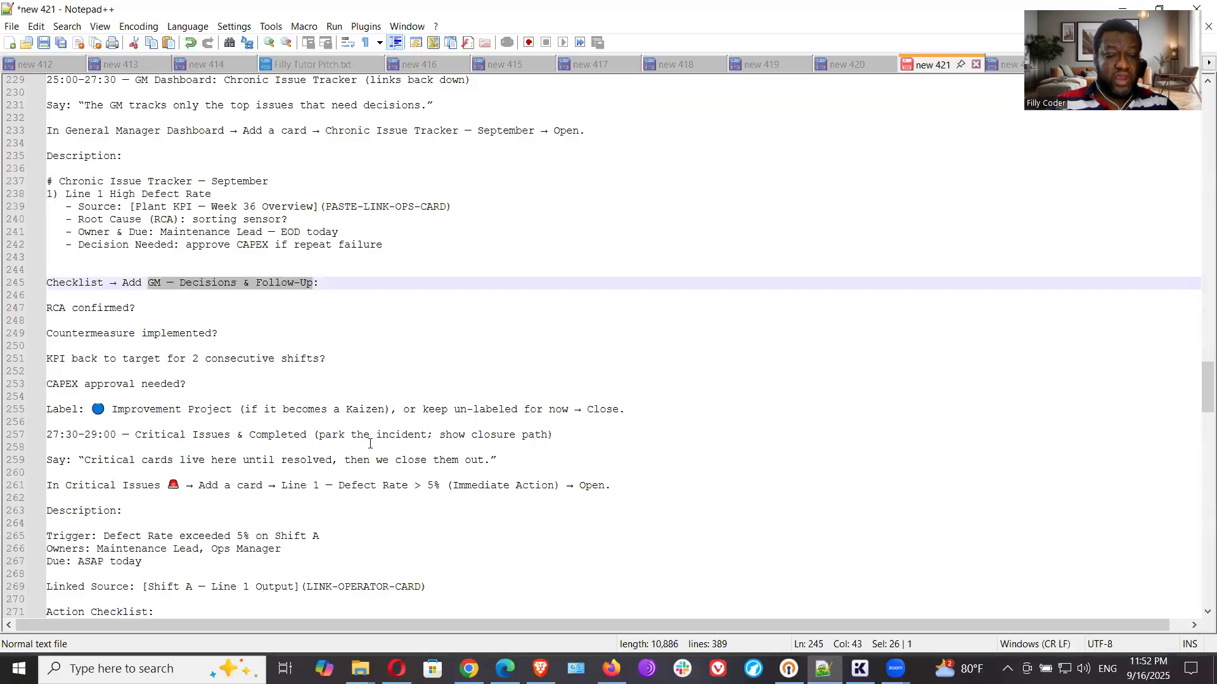
{"action": "scroll", "coordinate": [370, 444], "scroll_direction": "down", "scroll_amount": 2}
{"action": "left_click_drag", "start_coordinate": [141, 231], "coordinate": [46, 234]}
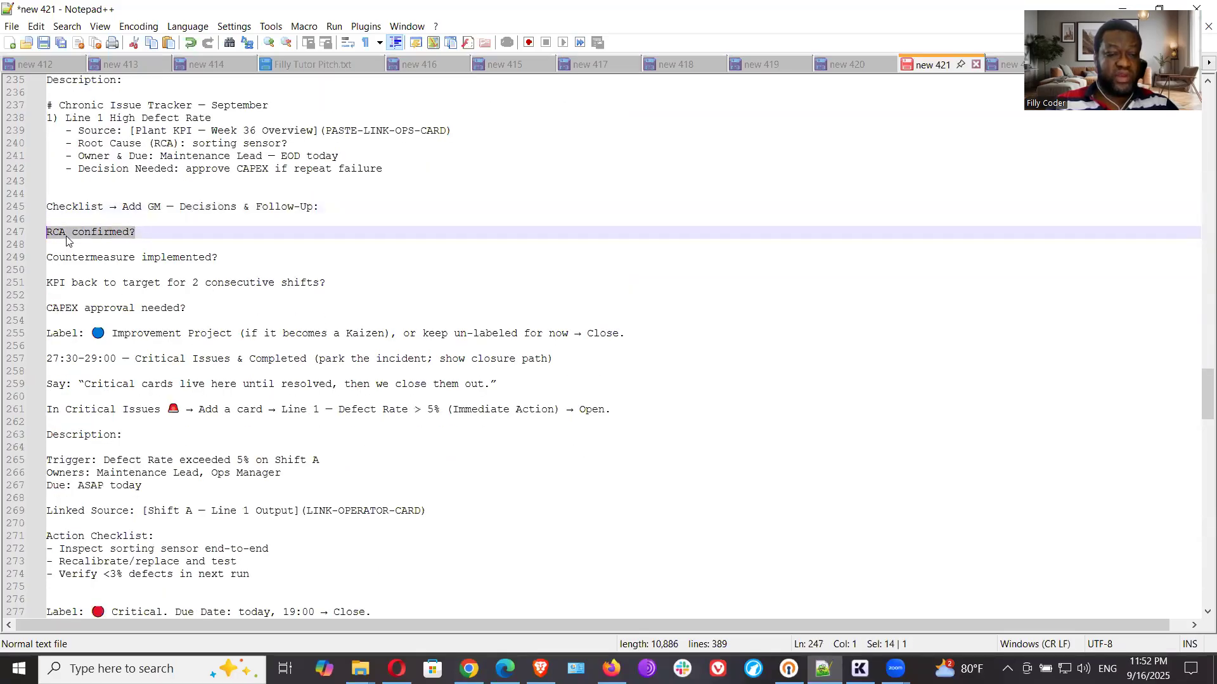
{"action": "right_click", "coordinate": [67, 241]}
{"action": "left_click", "coordinate": [100, 261]}
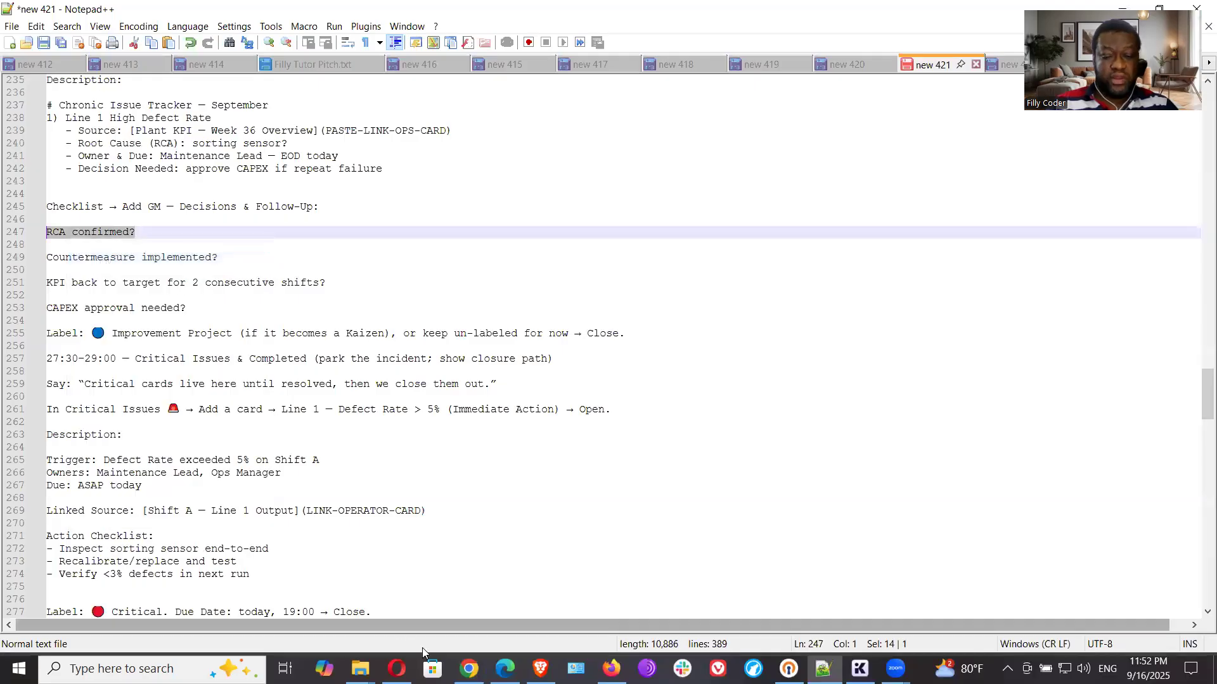
{"action": "left_click", "coordinate": [469, 669]}
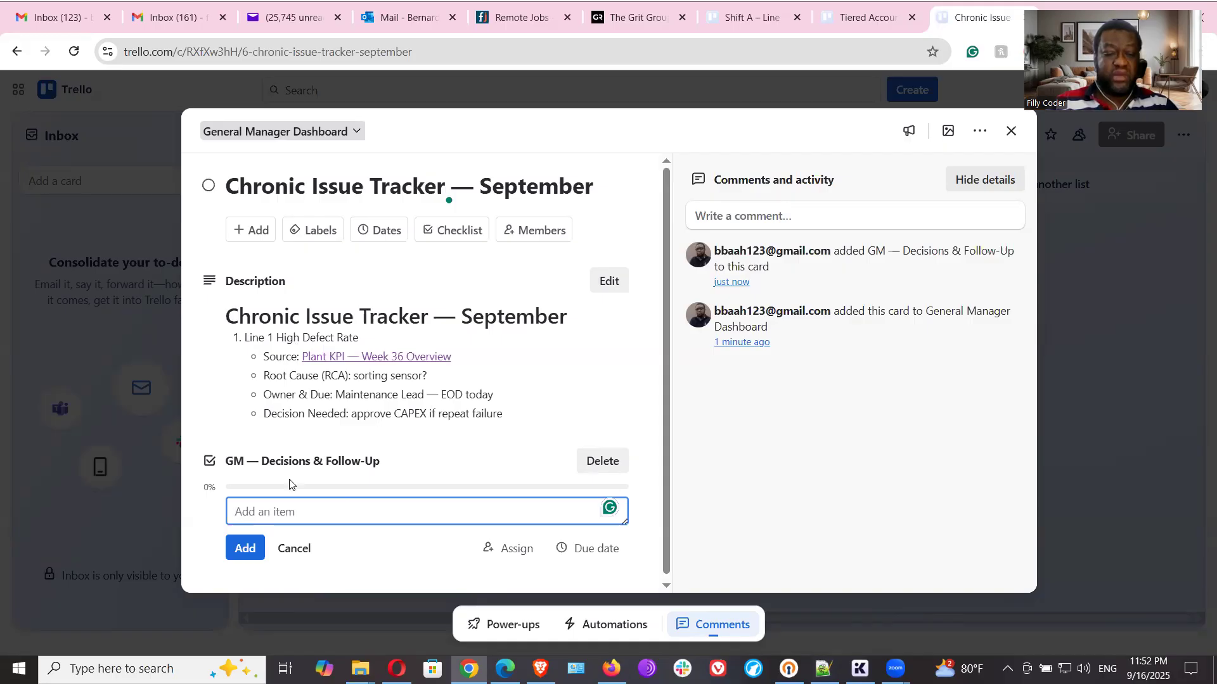
{"action": "key", "text": "ctrl+v"}
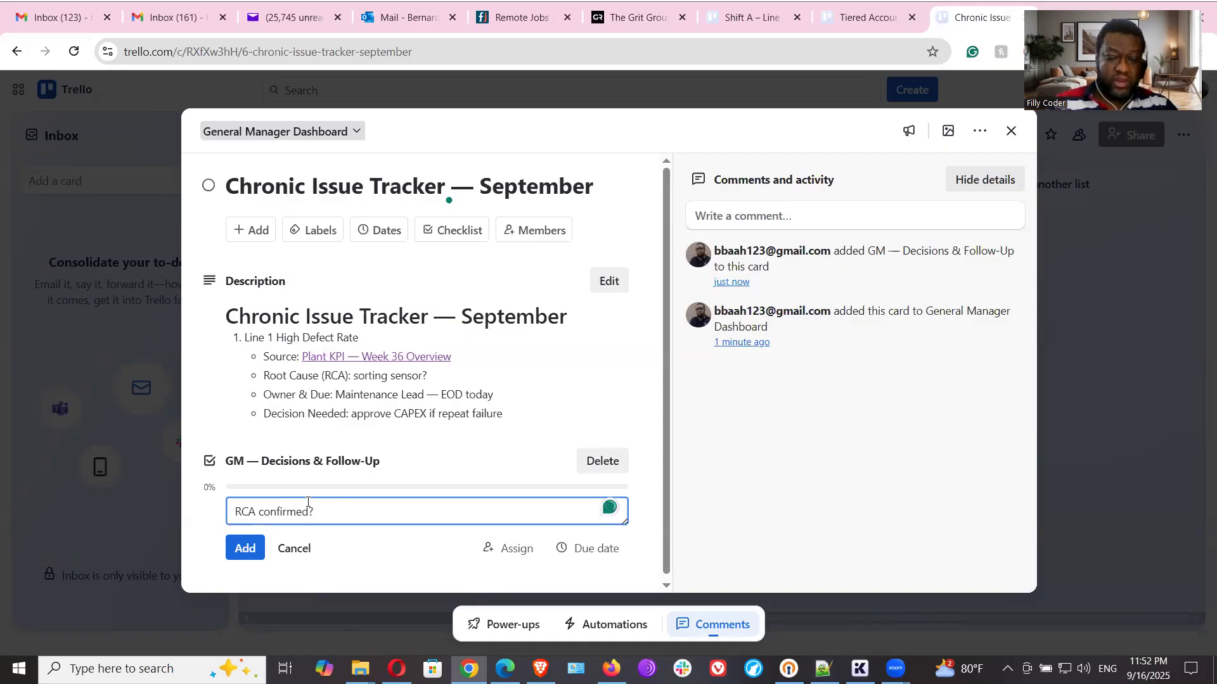
{"action": "left_click", "coordinate": [242, 549]}
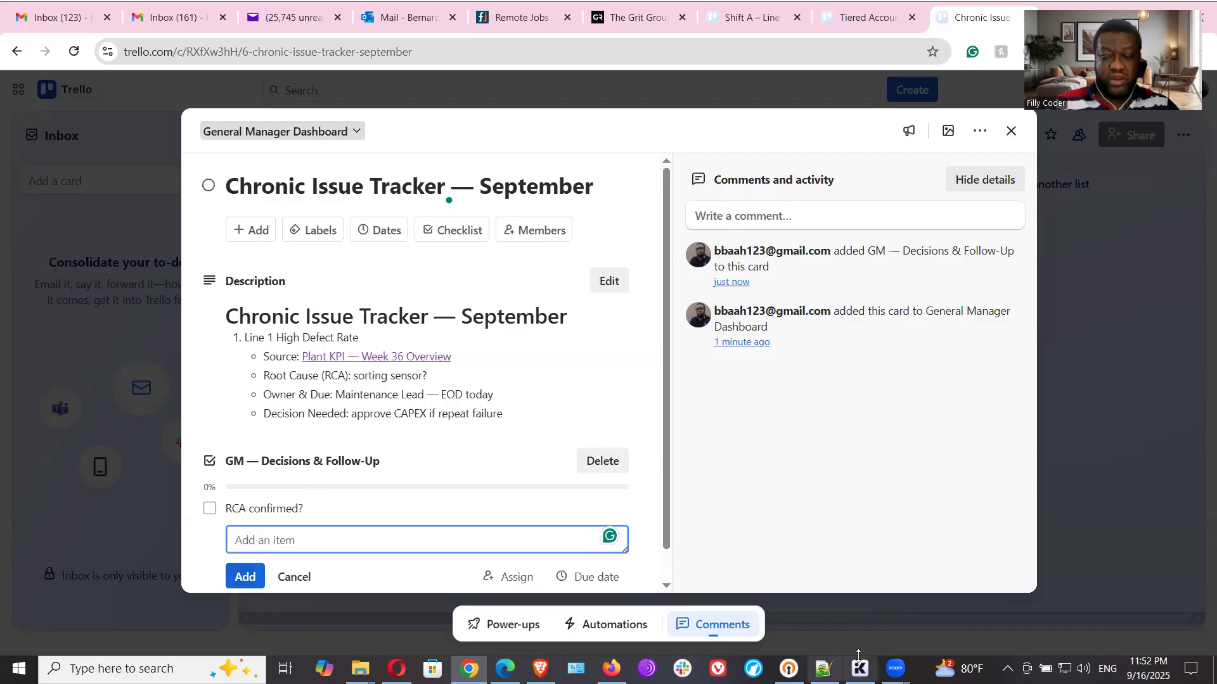
- Copy "Countermeasure implemented?" from the Notepad++ notes and add it in Trello as the second item of the GM checklist
{"action": "key", "text": "alt+Tab"}
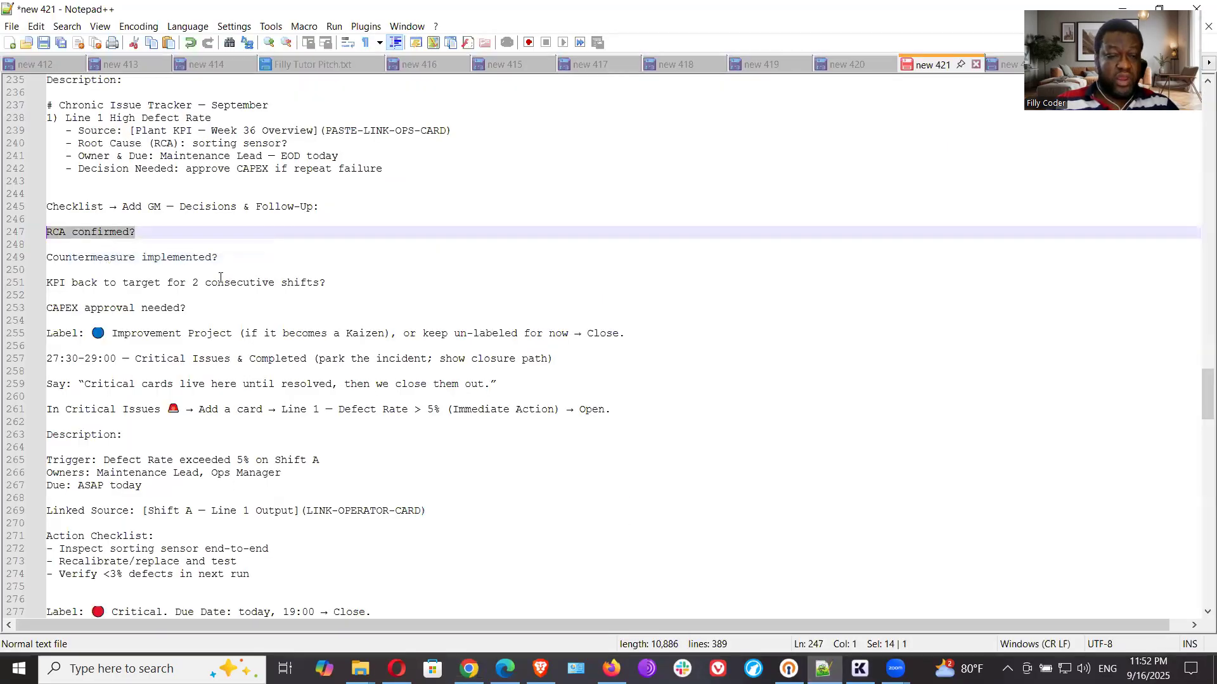
{"action": "left_click_drag", "start_coordinate": [222, 258], "coordinate": [45, 259]}
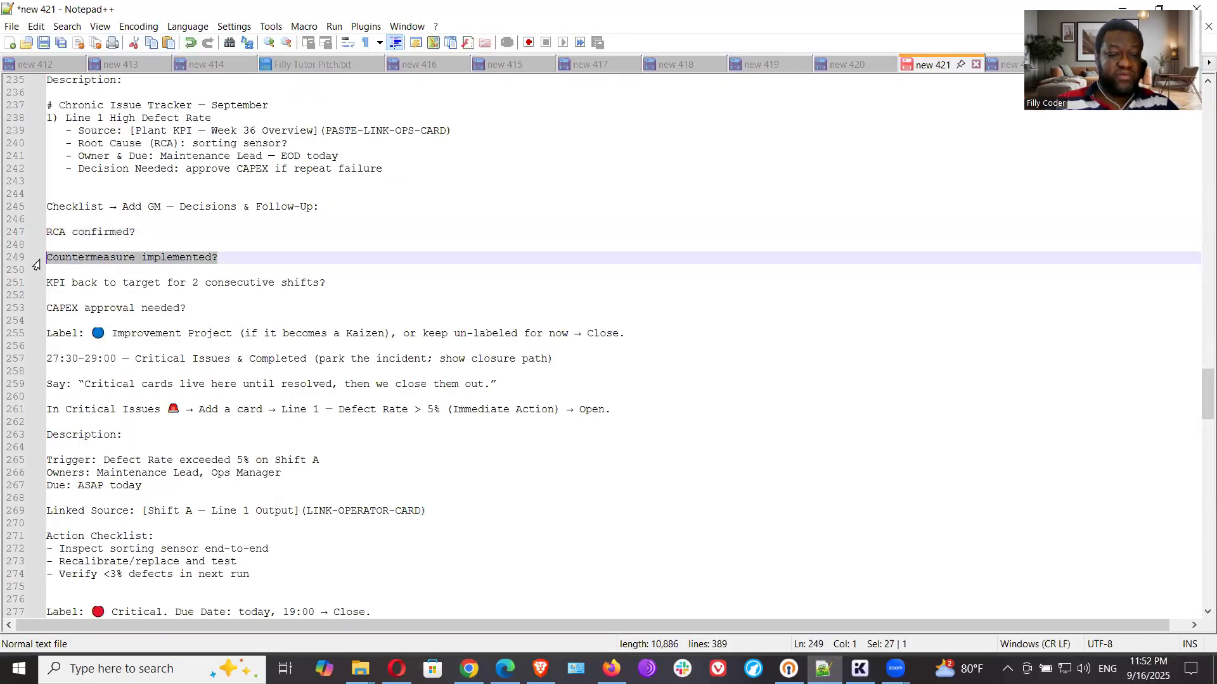
{"action": "right_click", "coordinate": [52, 265]}
{"action": "left_click", "coordinate": [82, 286]}
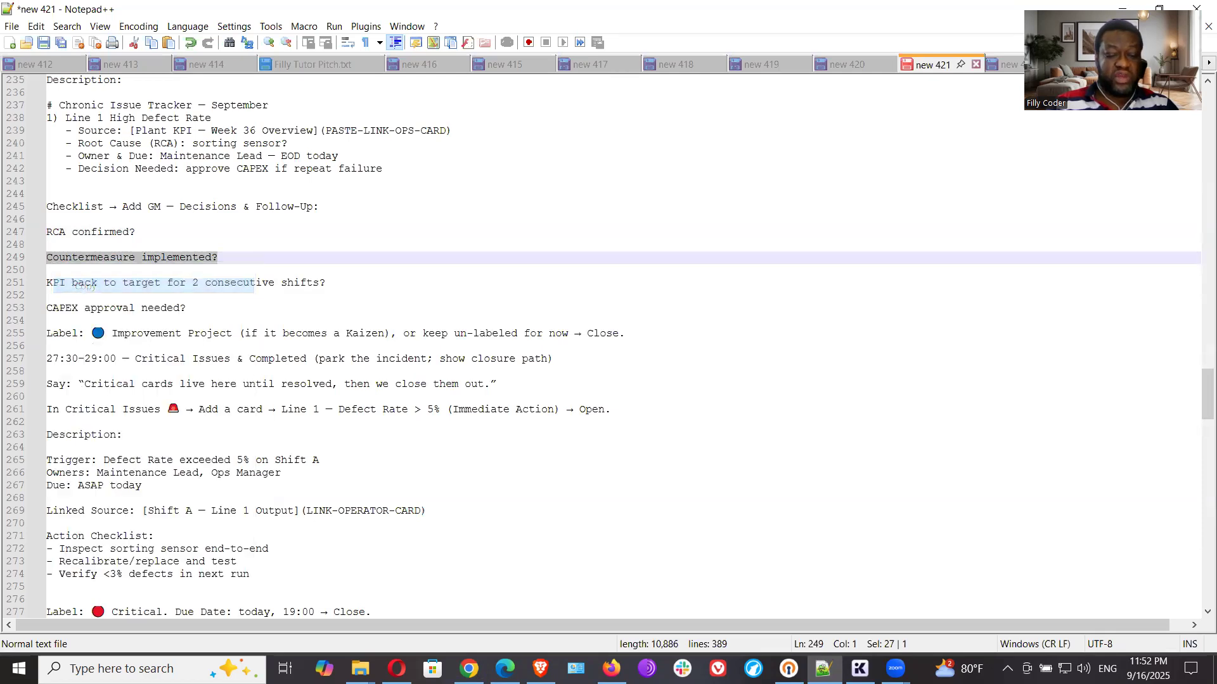
{"action": "key", "text": "alt+Tab"}
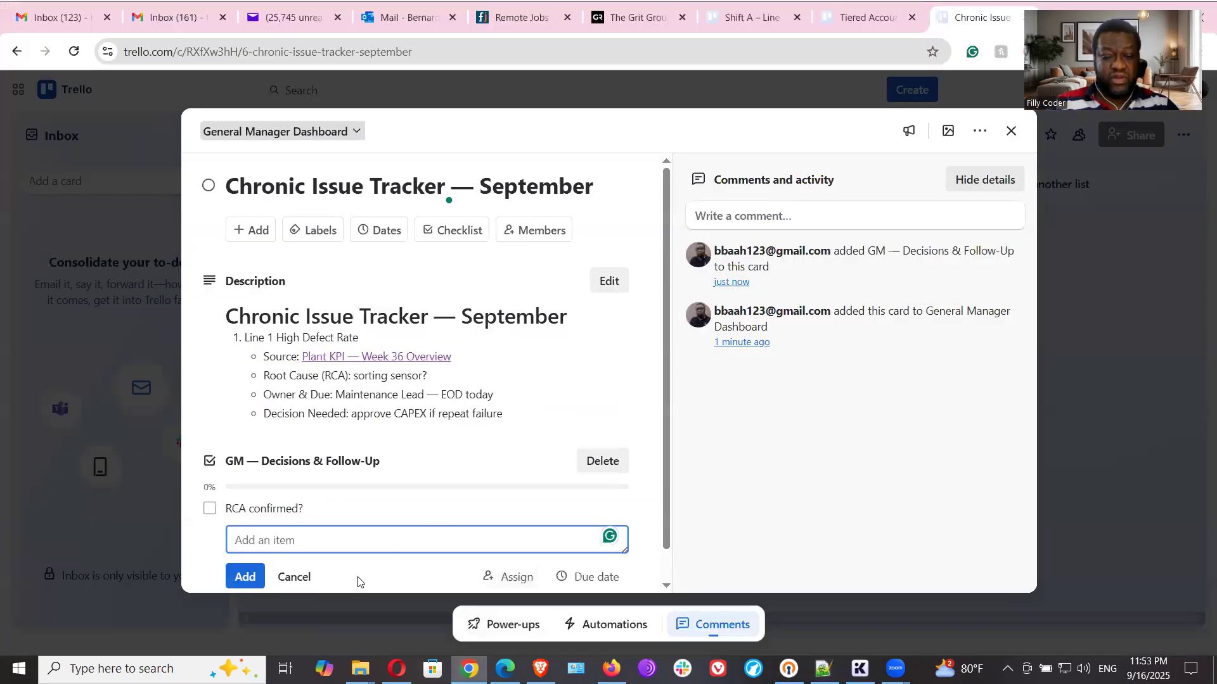
{"action": "key", "text": "ctrl+v"}
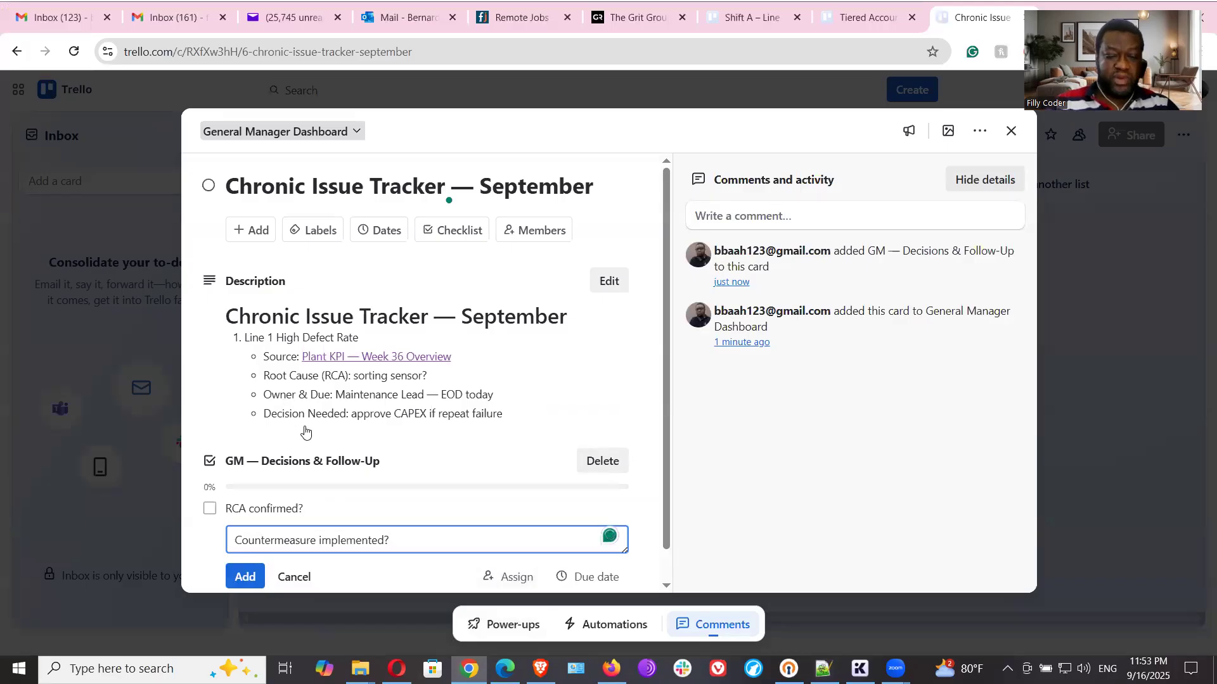
{"action": "left_click", "coordinate": [246, 576]}
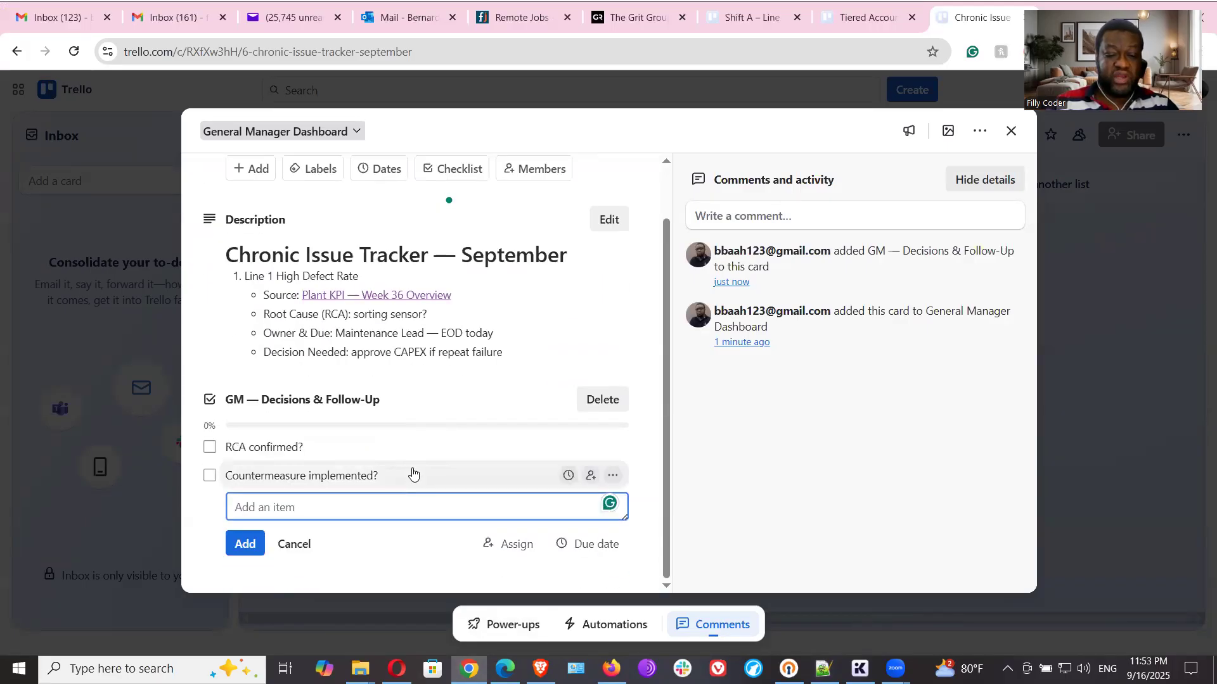
- Copy "KPI back to target for 2 consecutive shifts?" from the Notepad++ notes and add it in Trello as the third GM checklist item
{"action": "key", "text": "alt+Tab"}
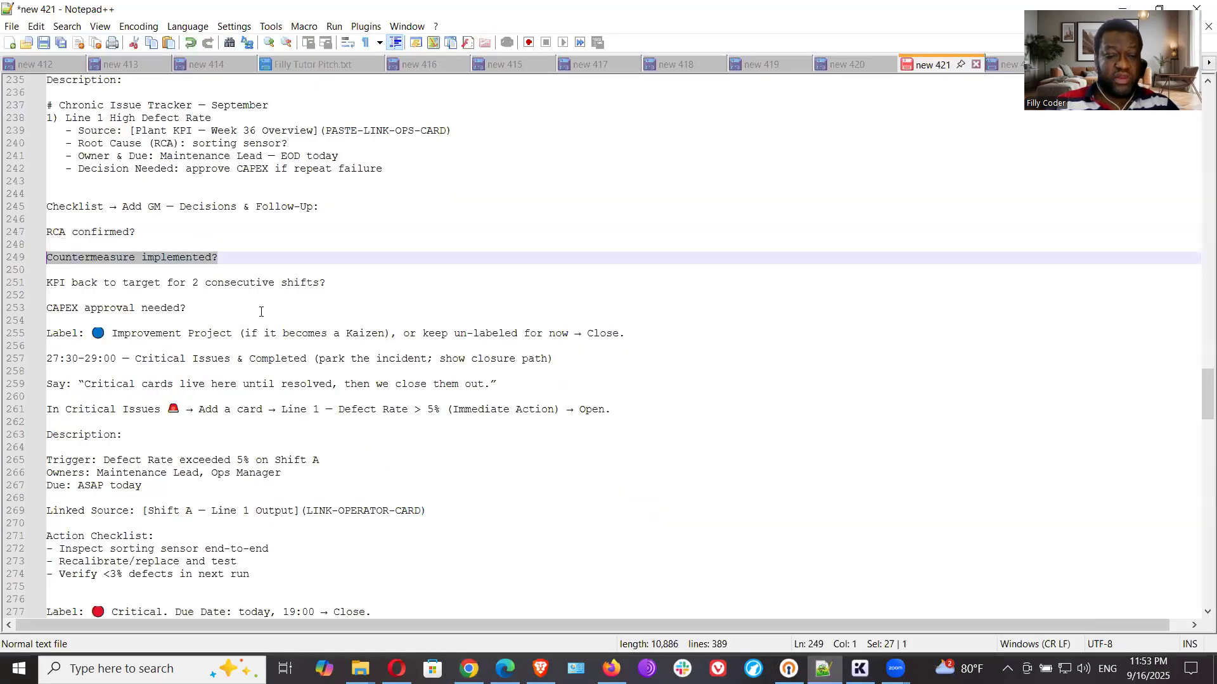
{"action": "left_click_drag", "start_coordinate": [342, 287], "coordinate": [47, 282]}
{"action": "right_click", "coordinate": [53, 283]}
{"action": "left_click", "coordinate": [92, 300]}
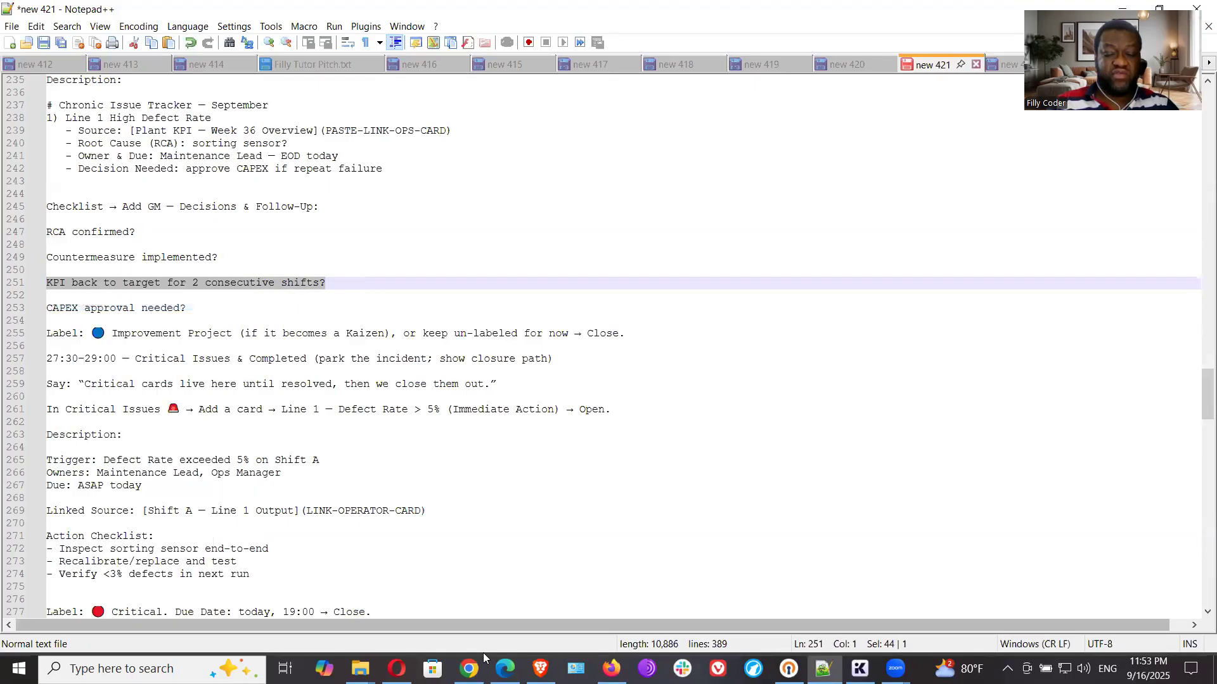
{"action": "left_click", "coordinate": [469, 669]}
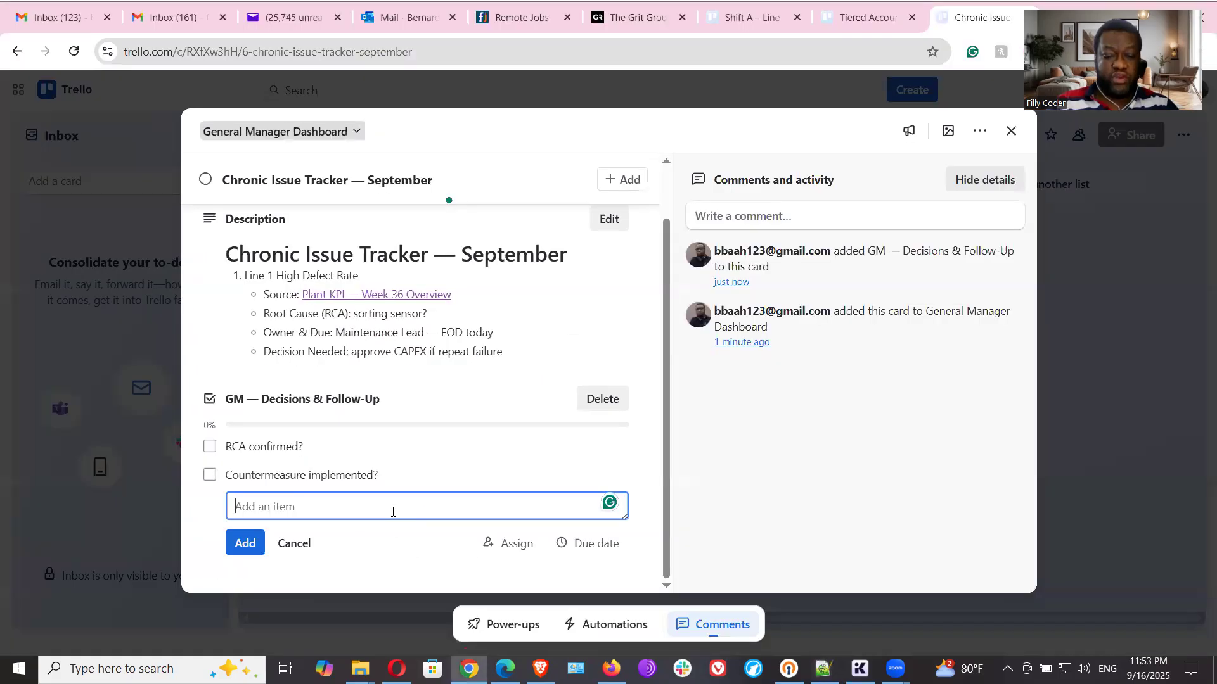
{"action": "key", "text": "ctrl+v"}
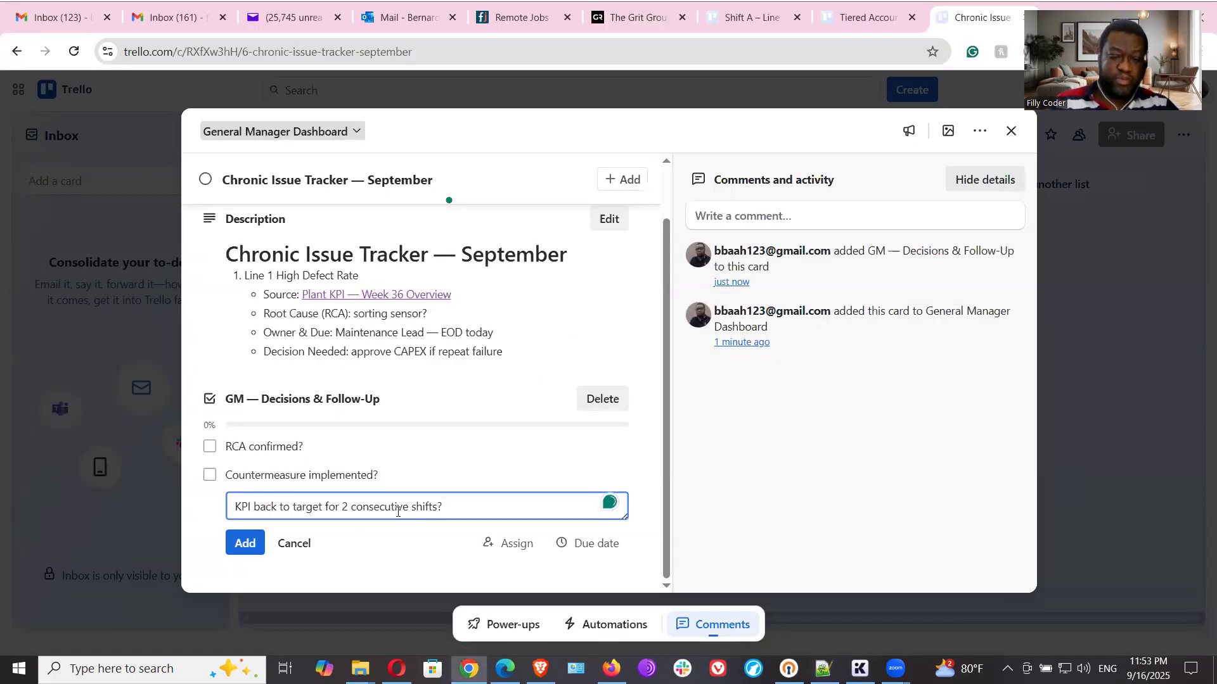
{"action": "left_click", "coordinate": [248, 543]}
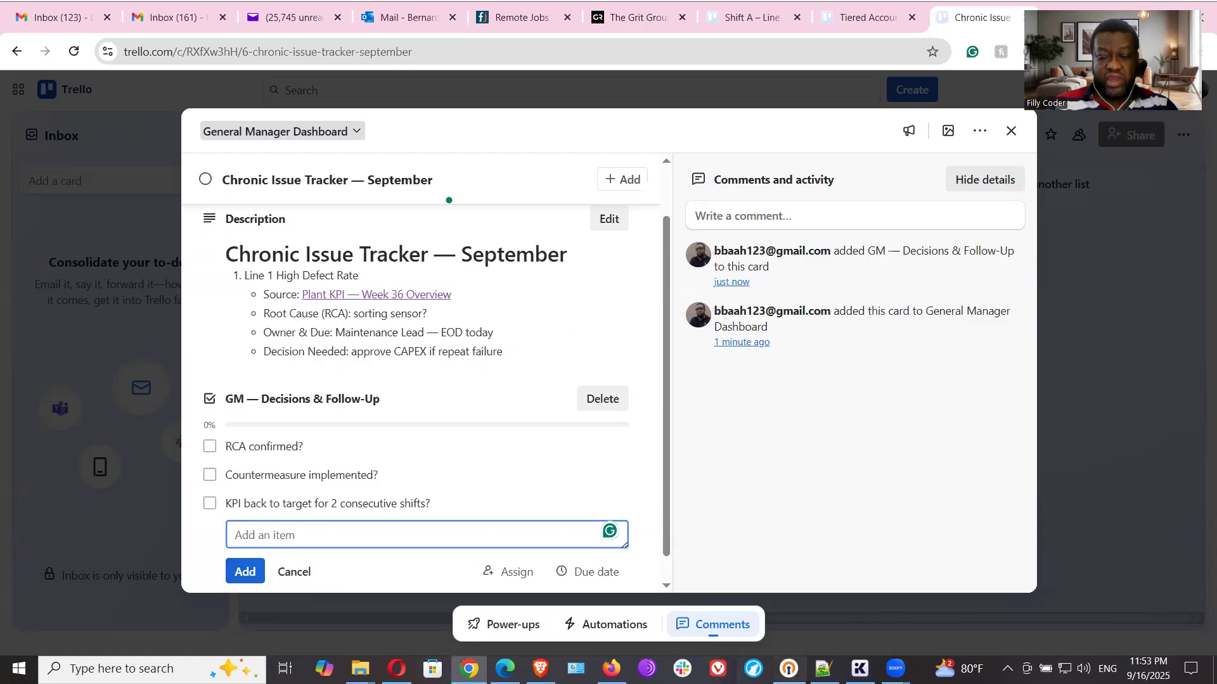
- Copy "CAPEX approval needed?" from the Notepad++ notes and add it in Trello as the fourth item of the GM checklist
{"action": "key", "text": "alt+Tab"}
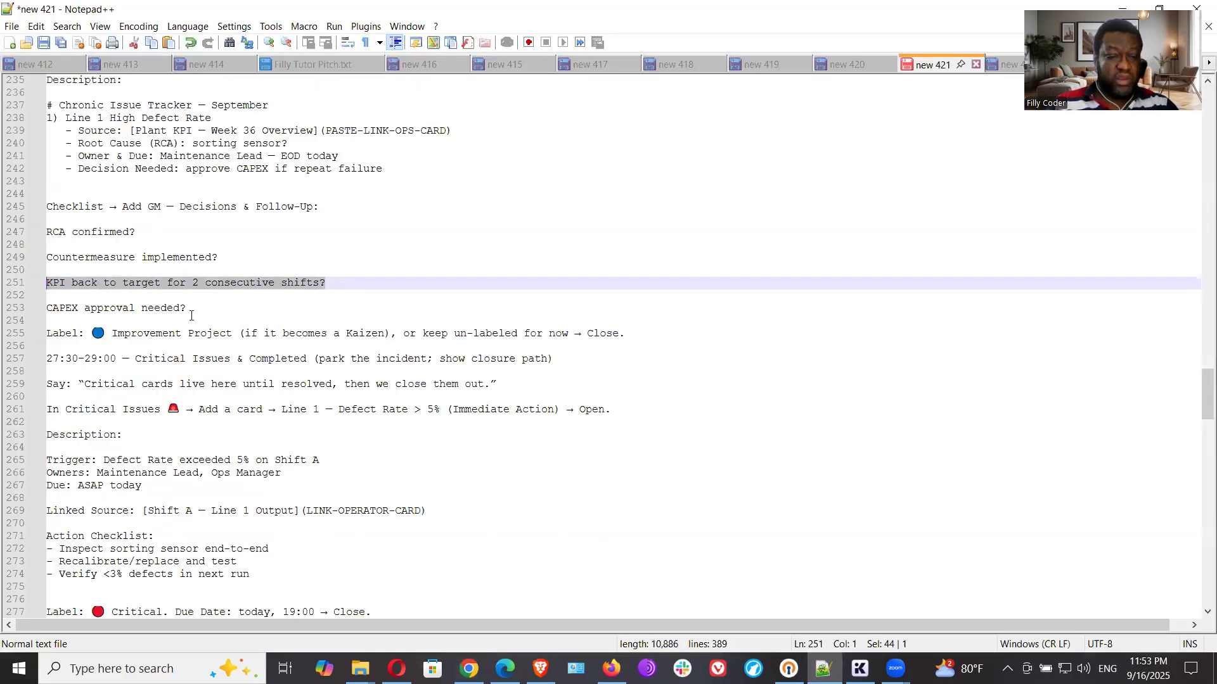
{"action": "left_click_drag", "start_coordinate": [194, 306], "coordinate": [52, 311]}
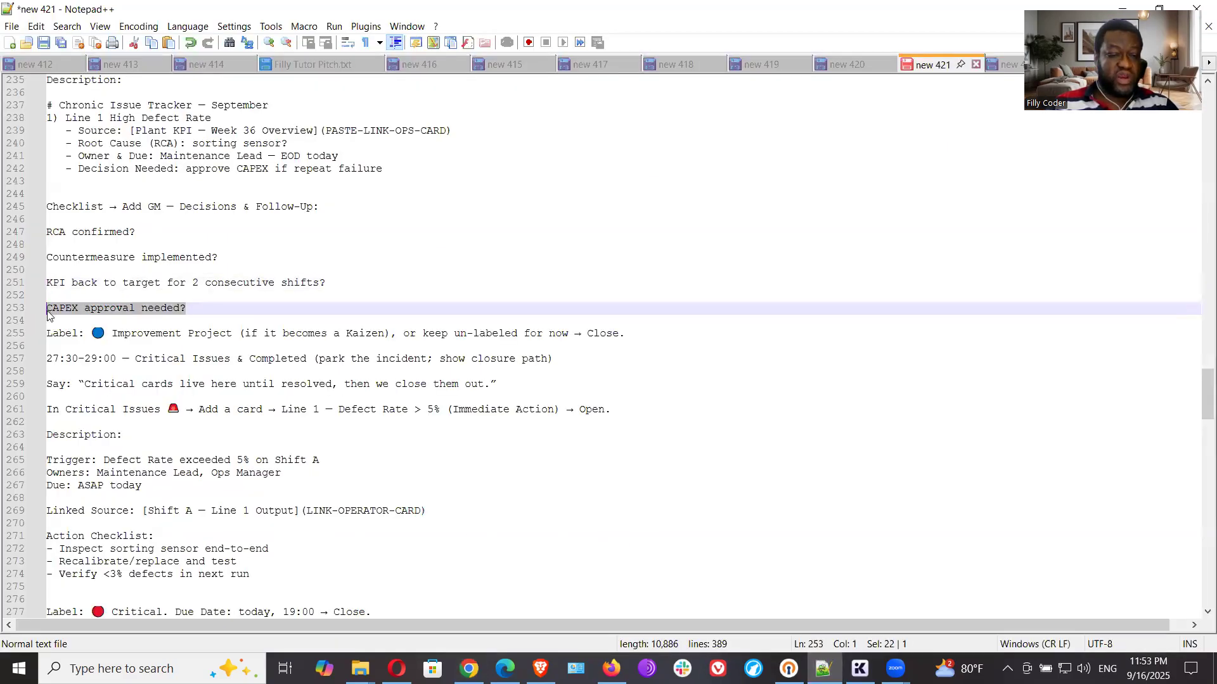
{"action": "right_click", "coordinate": [71, 312]}
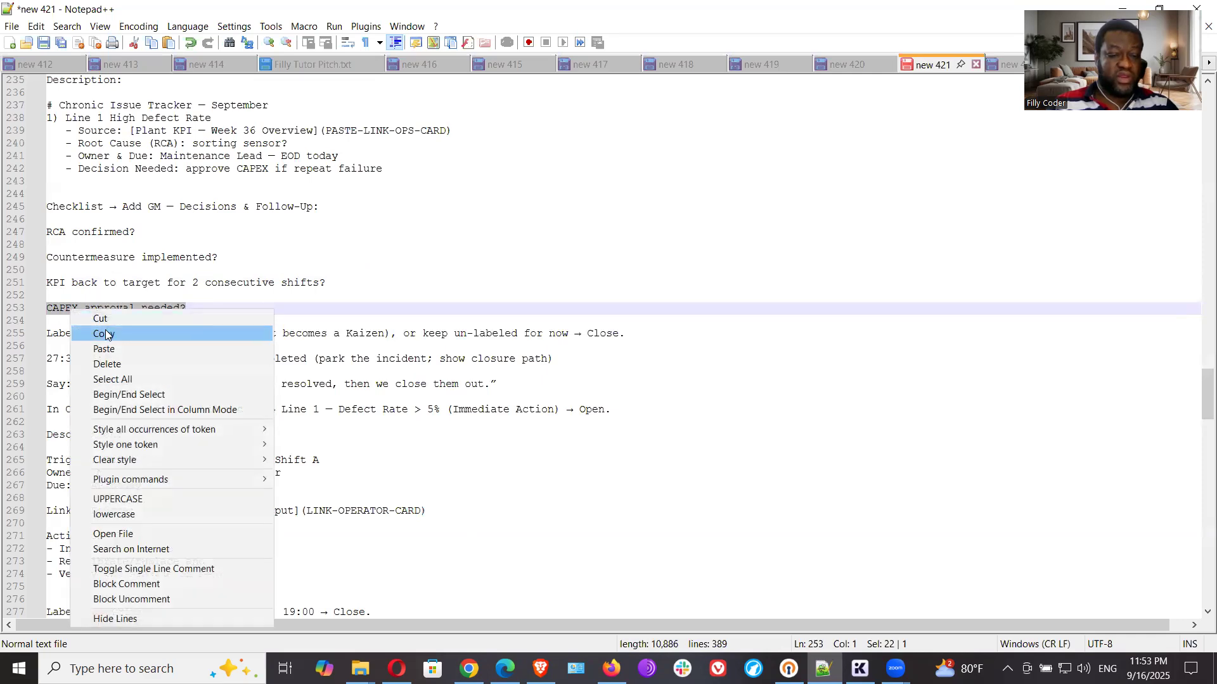
{"action": "left_click", "coordinate": [105, 332]}
{"action": "left_click", "coordinate": [469, 668]}
{"action": "left_click", "coordinate": [340, 533]}
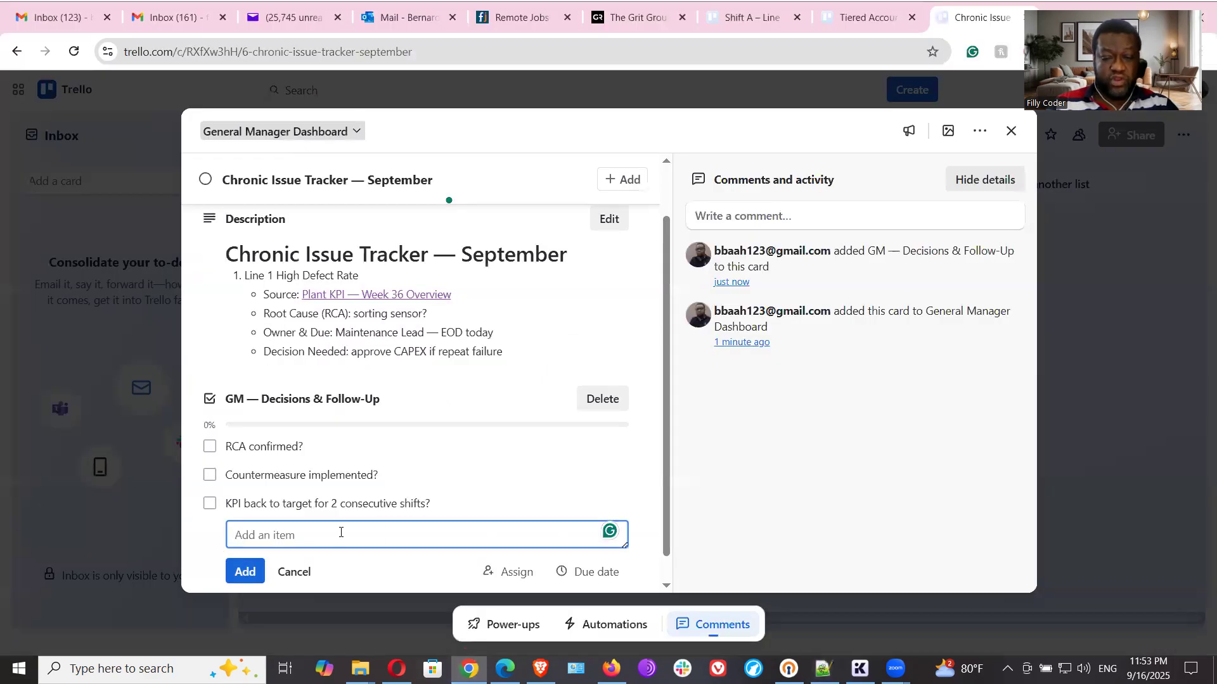
{"action": "key", "text": "ctrl+v"}
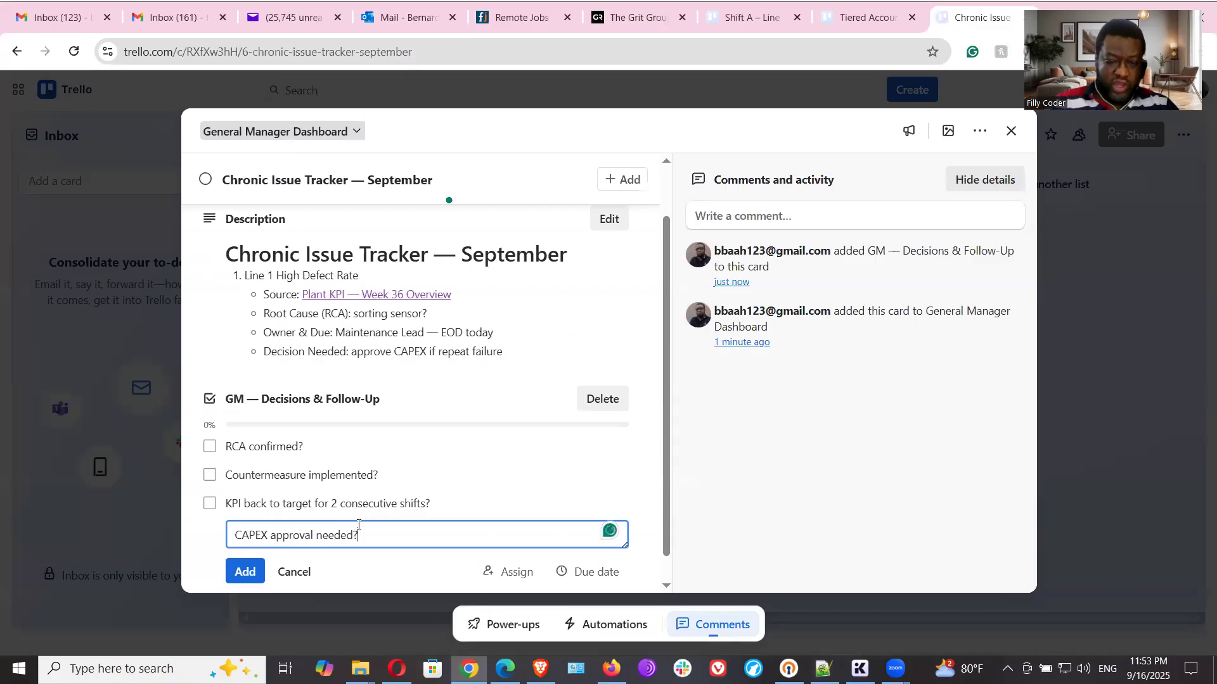
{"action": "left_click", "coordinate": [246, 573]}
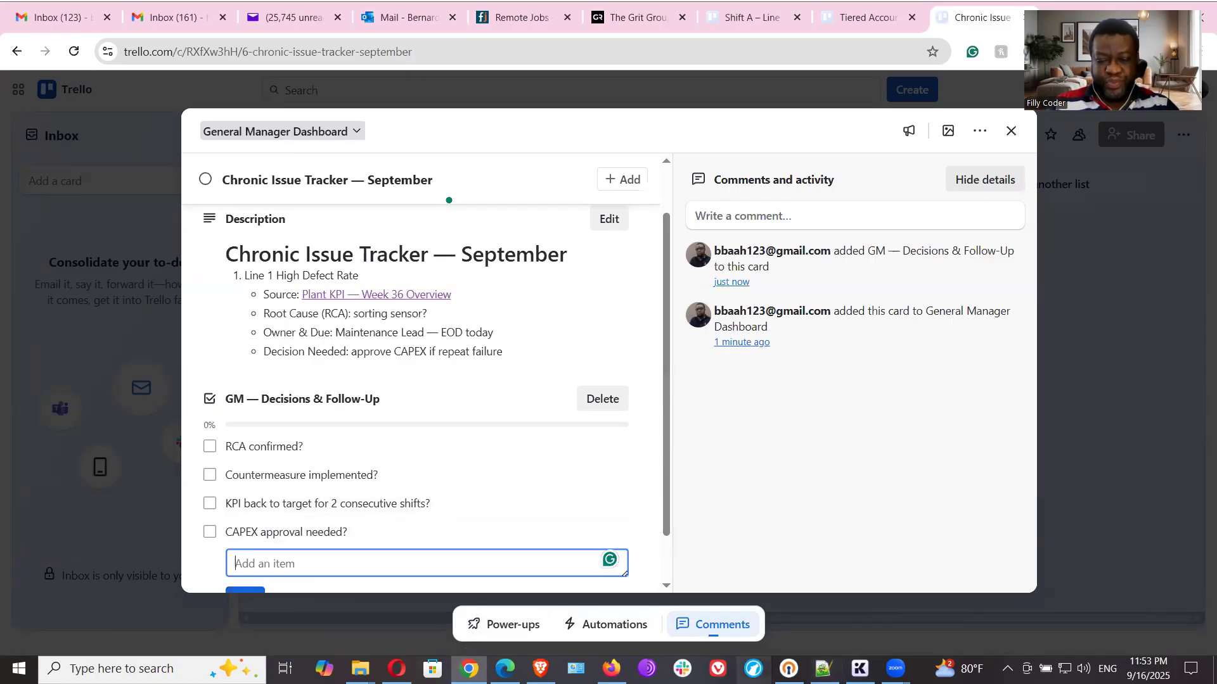
- Check the Notepad++ notes for the instruction following the GM checklist items and return to the checklist in Trello
{"action": "key", "text": "alt+Tab"}
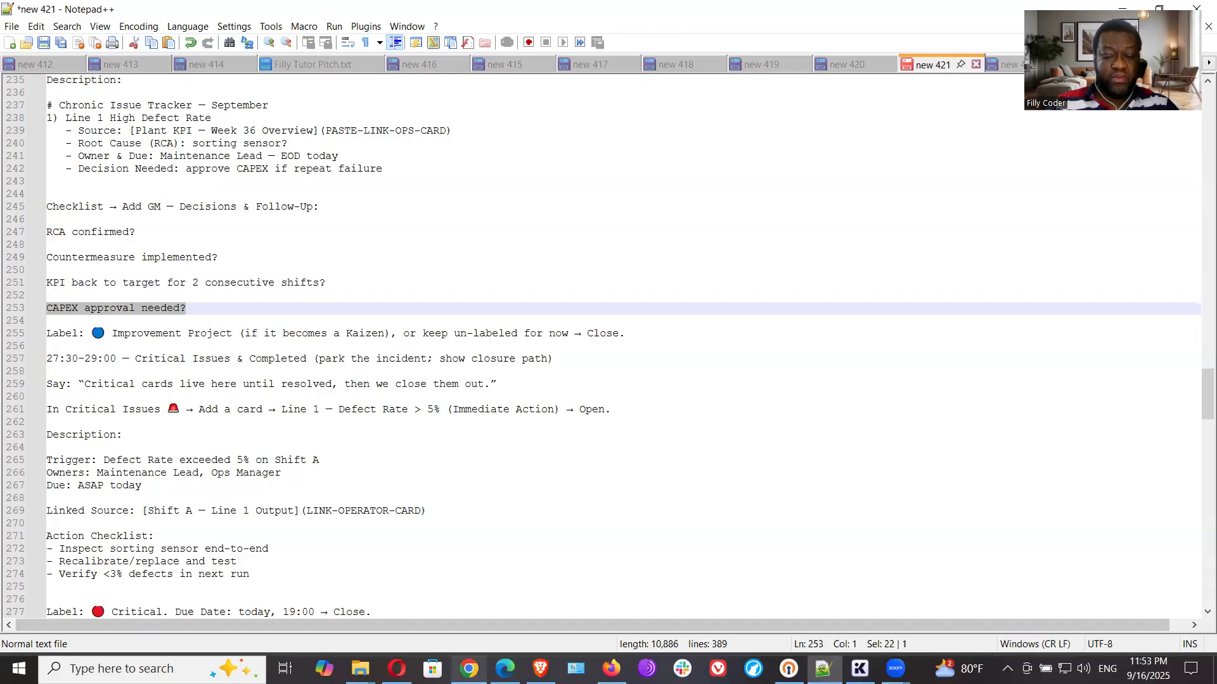
{"action": "left_click", "coordinate": [468, 669]}
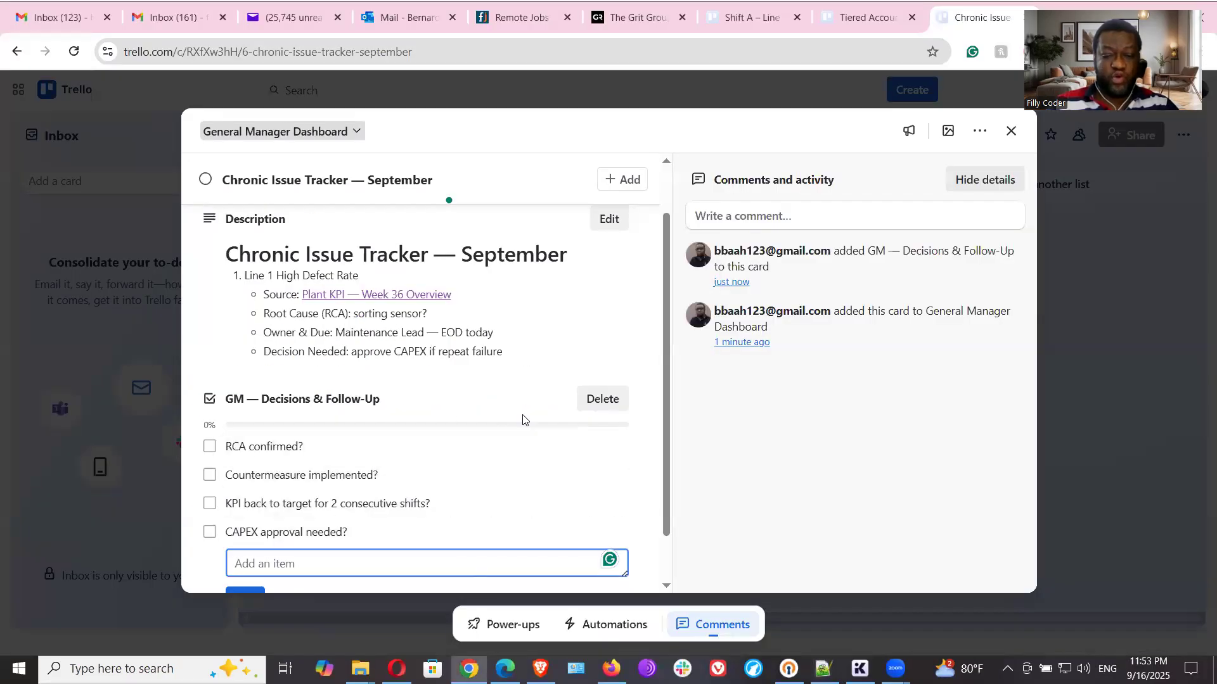
{"action": "scroll", "coordinate": [503, 497], "scroll_direction": "down", "scroll_amount": 1}
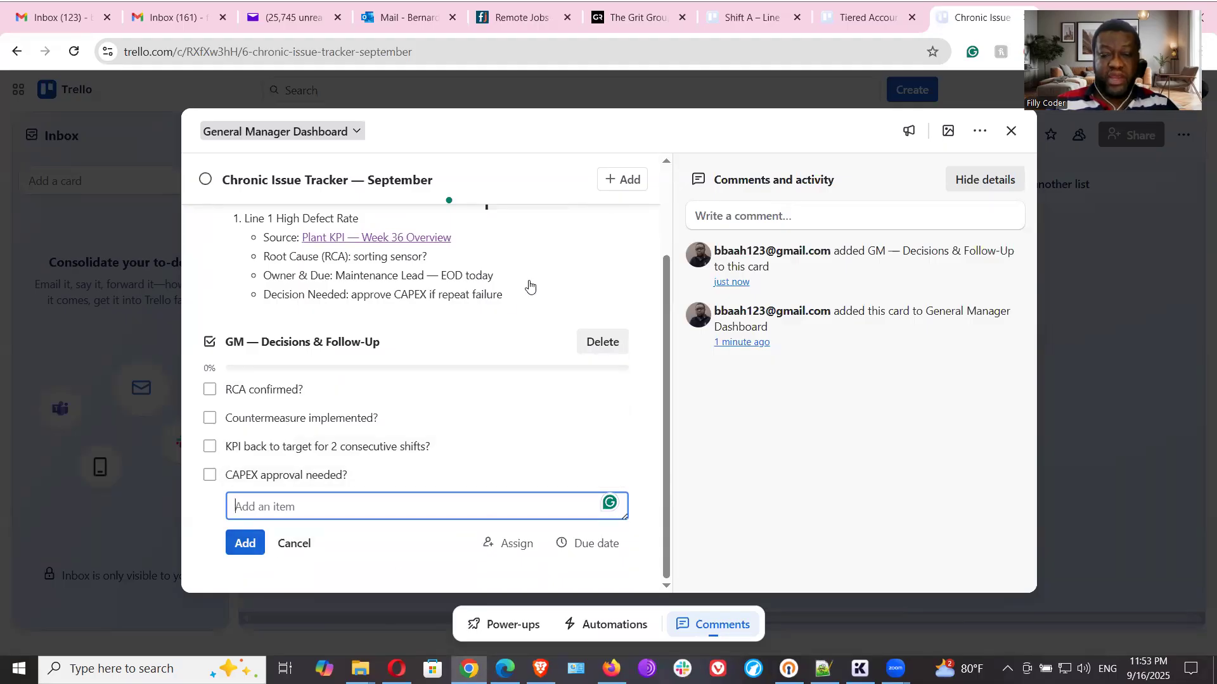
- Assign the Improvement Project (blue) label to the Chronic Issue Tracker — September card and close the card
{"action": "scroll", "coordinate": [420, 286], "scroll_direction": "up", "scroll_amount": 2}
{"action": "left_click", "coordinate": [316, 197]}
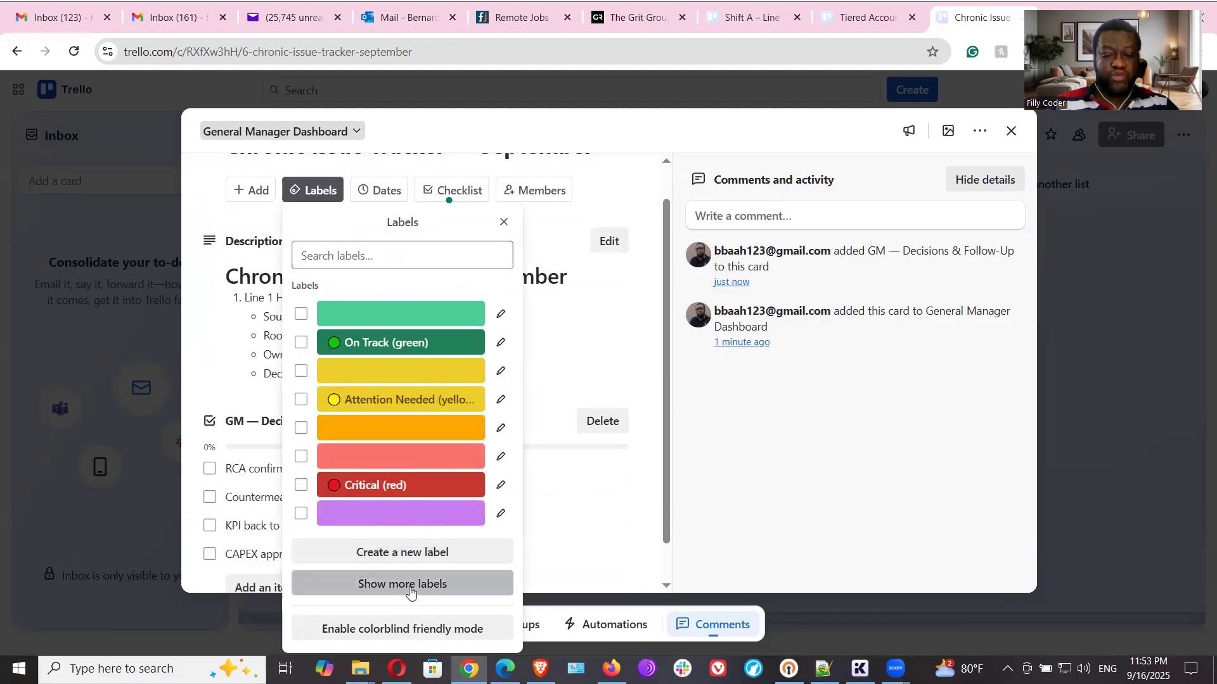
{"action": "left_click", "coordinate": [410, 584]}
{"action": "left_click", "coordinate": [407, 525]}
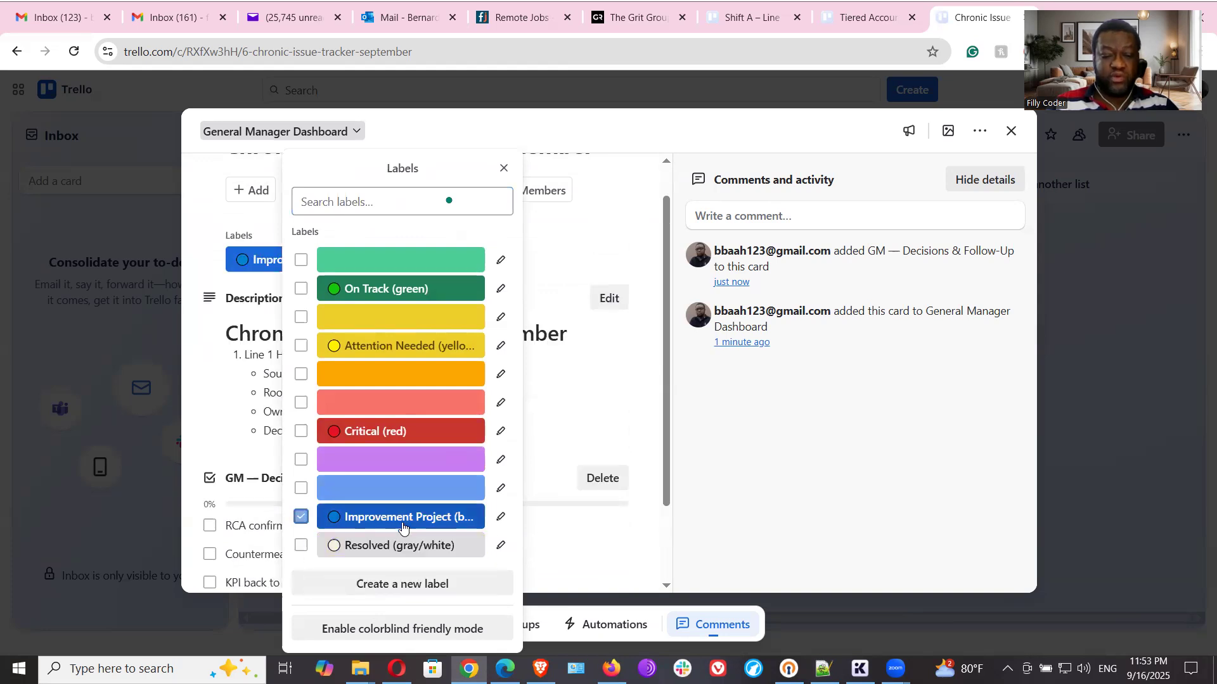
{"action": "left_click", "coordinate": [642, 445]}
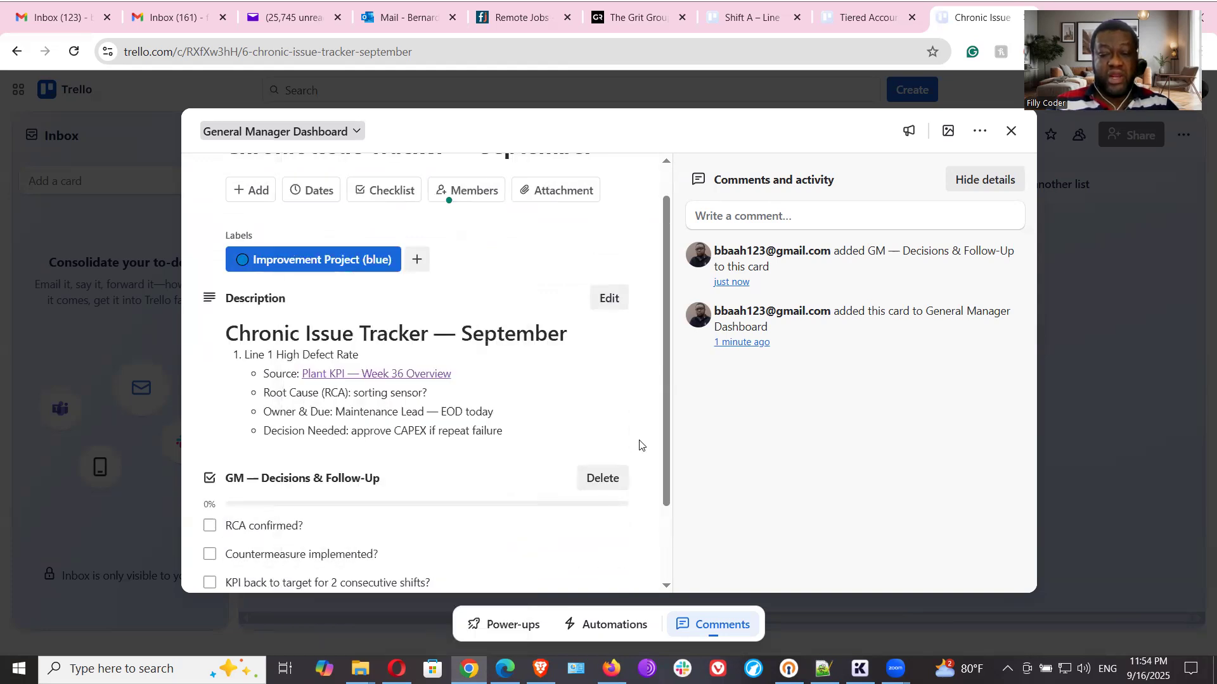
{"action": "left_click", "coordinate": [1008, 131]}
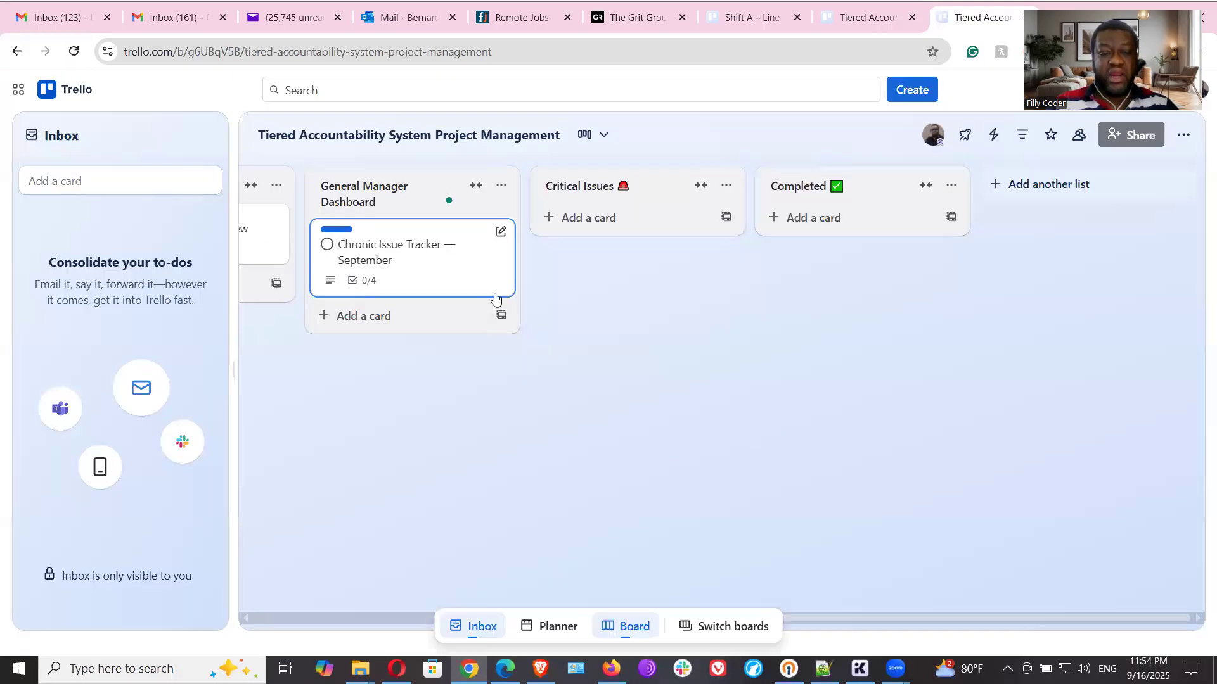
- Copy "Line 1 — Defect Rate > 5% (Immediate Action)" from the Notepad++ notes, add it as a card under Critical Issues in Trello, and open it
{"action": "key", "text": "alt+Tab"}
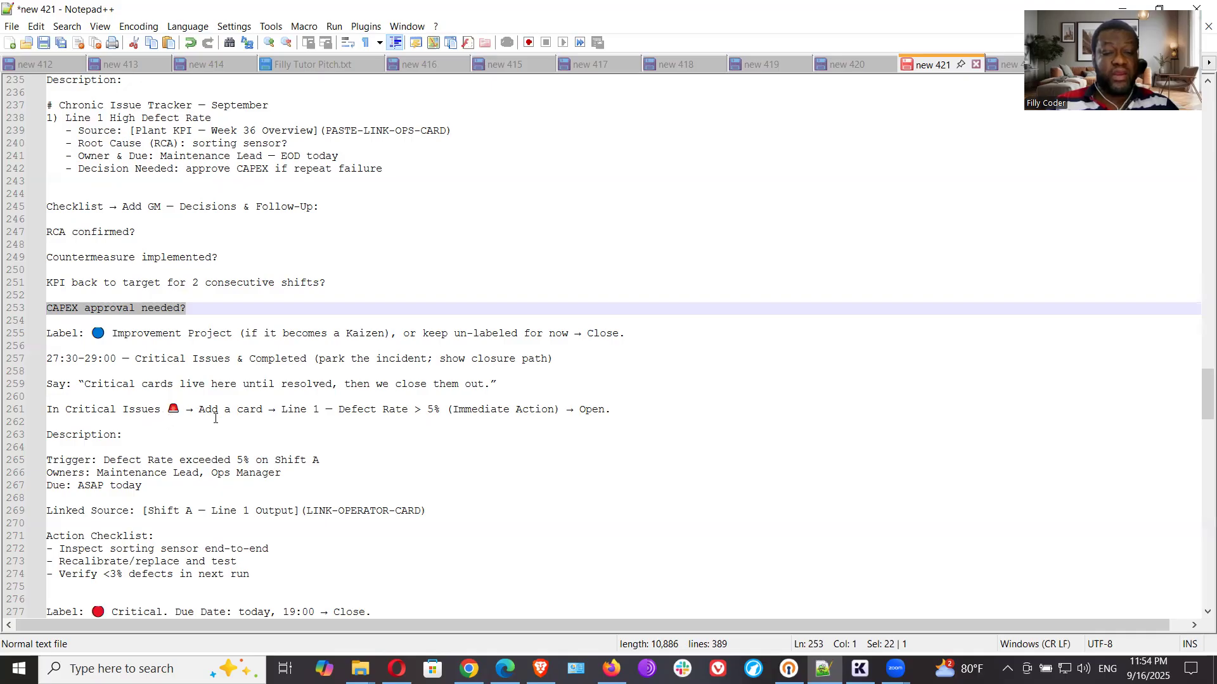
{"action": "left_click_drag", "start_coordinate": [280, 410], "coordinate": [559, 411]}
{"action": "right_click", "coordinate": [546, 410]}
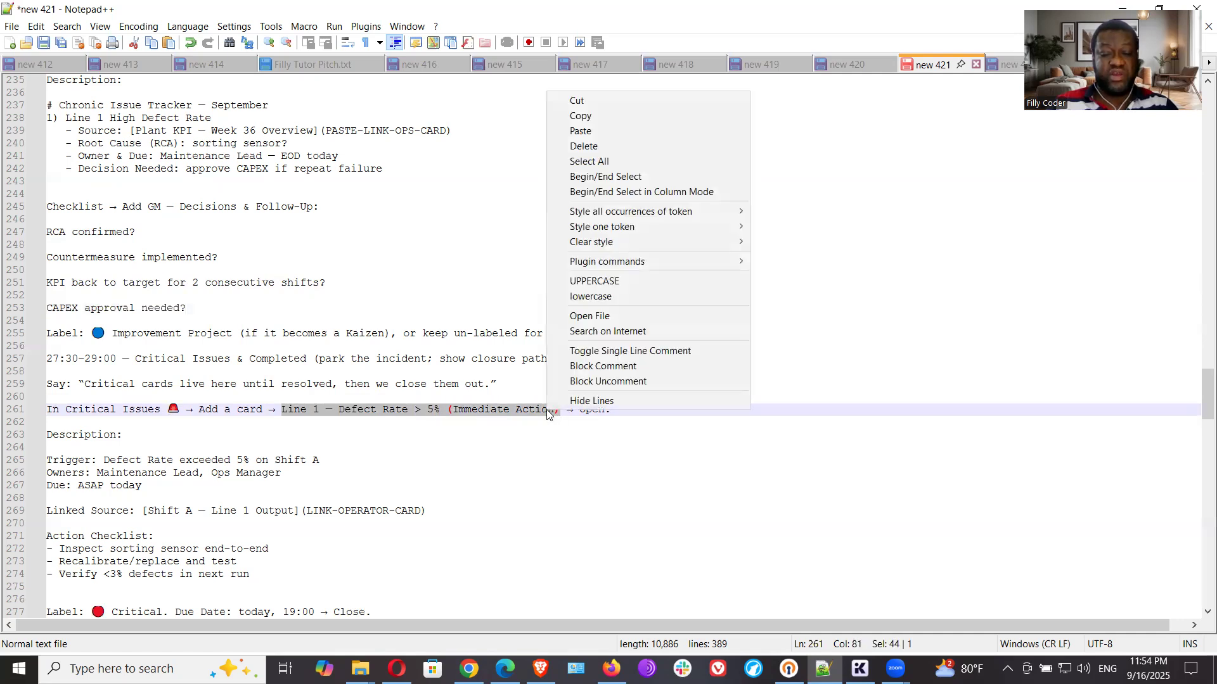
{"action": "left_click", "coordinate": [633, 116]}
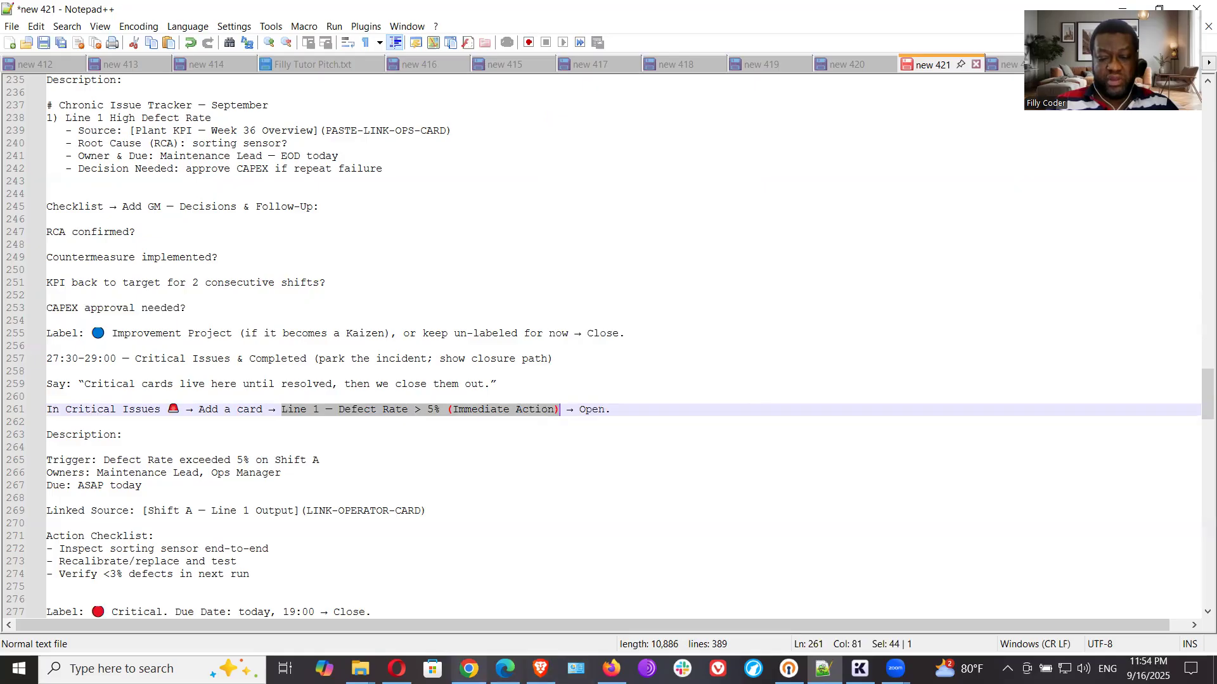
{"action": "left_click", "coordinate": [469, 669]}
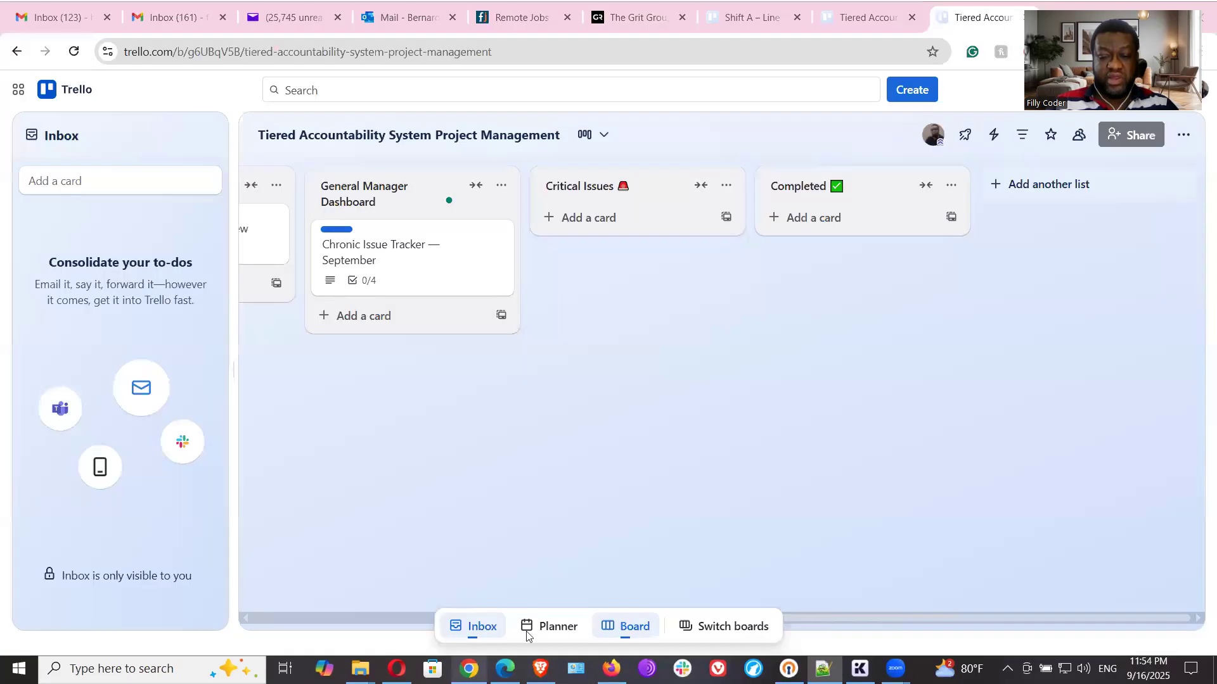
{"action": "left_click", "coordinate": [631, 213]}
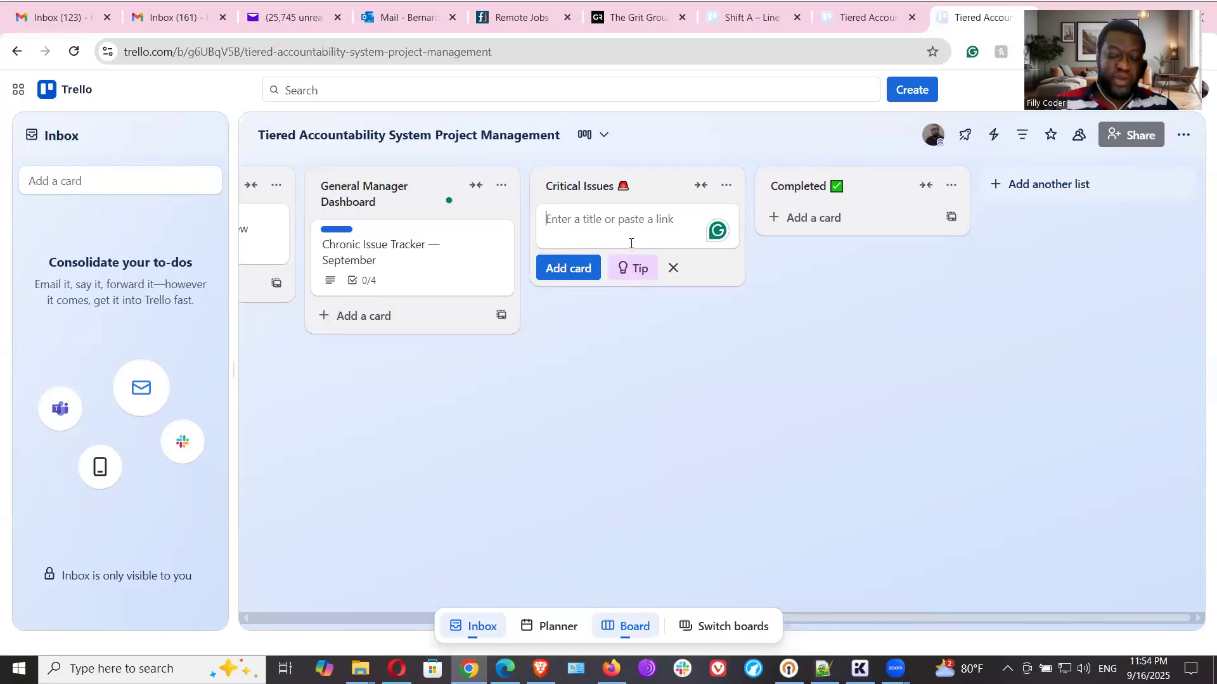
{"action": "key", "text": "ctrl+v"}
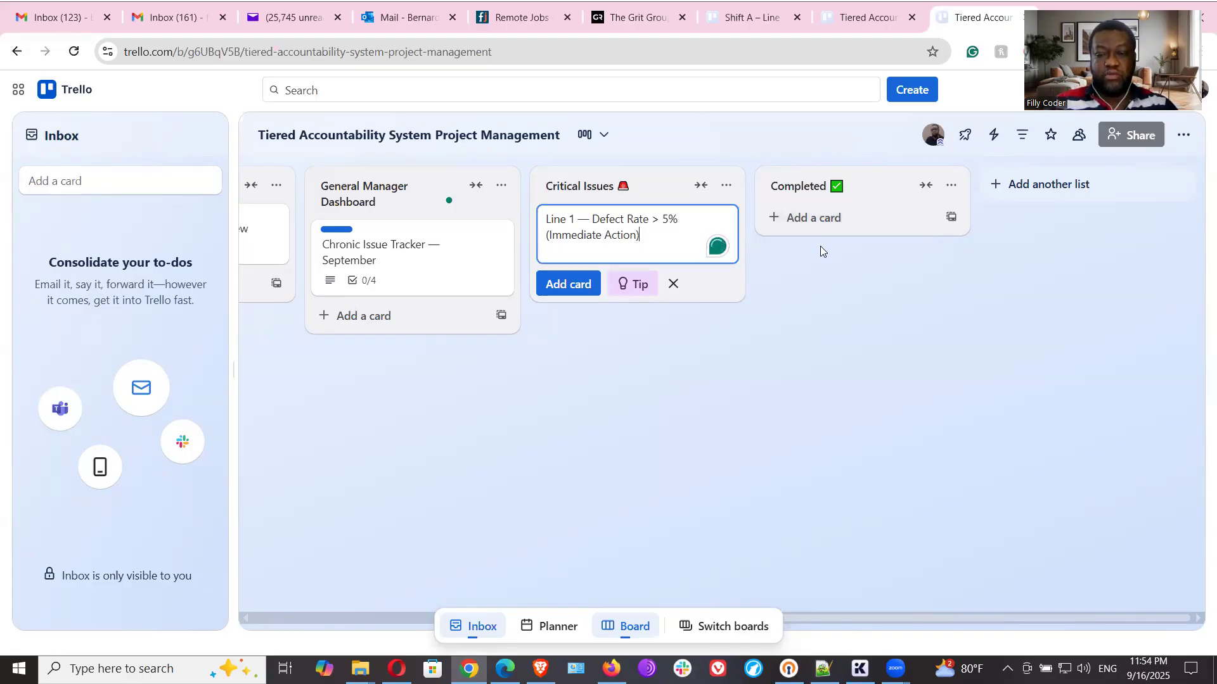
{"action": "left_click", "coordinate": [599, 289]}
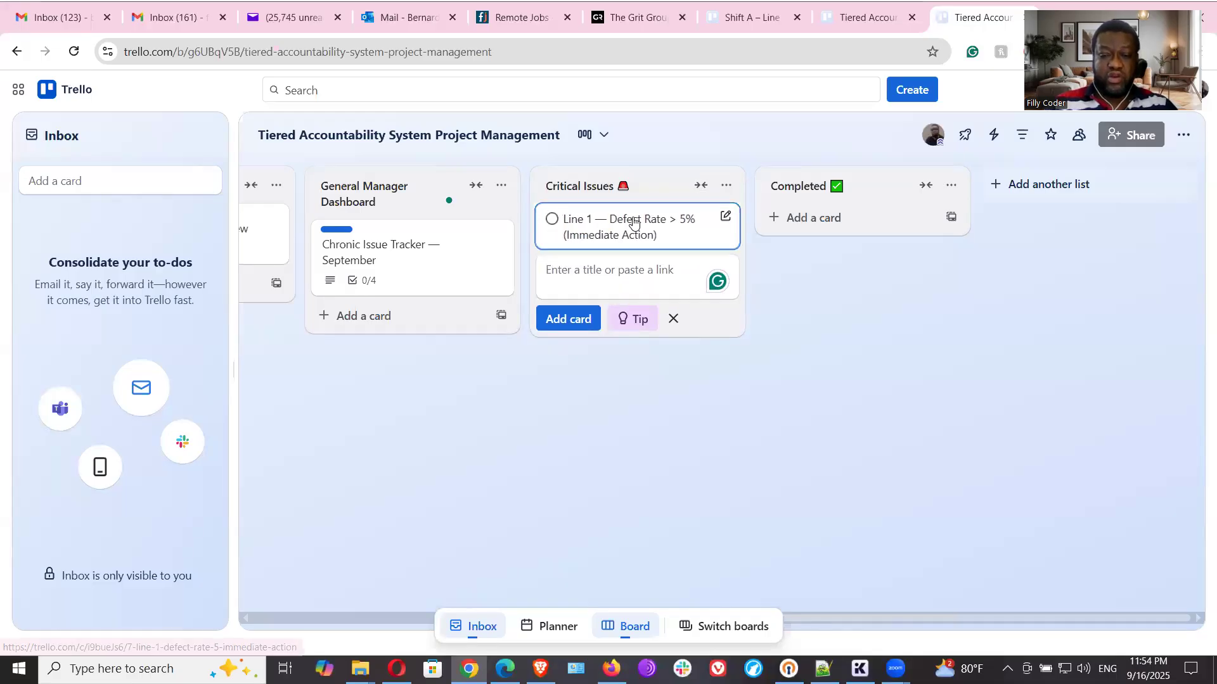
{"action": "left_click", "coordinate": [625, 248]}
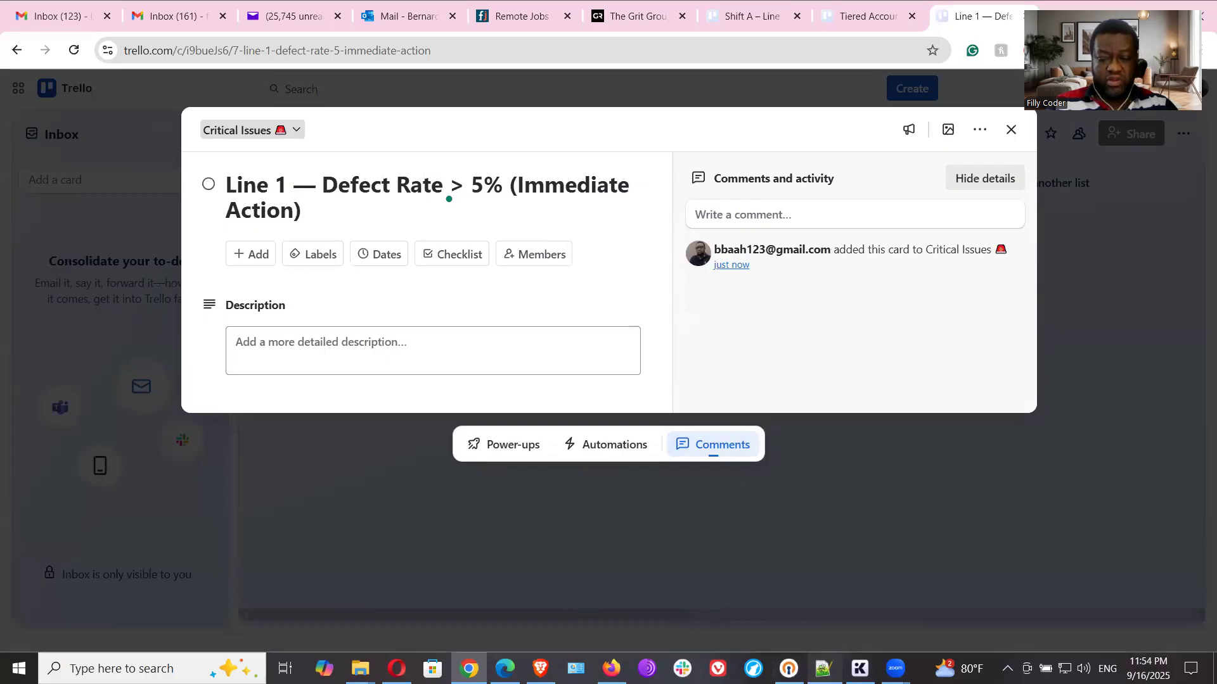
- Copy the Trigger through Action Checklist block from the Notepad++ notes and paste it into the Line 1 defect card's description in Trello
{"action": "left_click", "coordinate": [816, 666]}
{"action": "scroll", "coordinate": [386, 446], "scroll_direction": "down", "scroll_amount": 5}
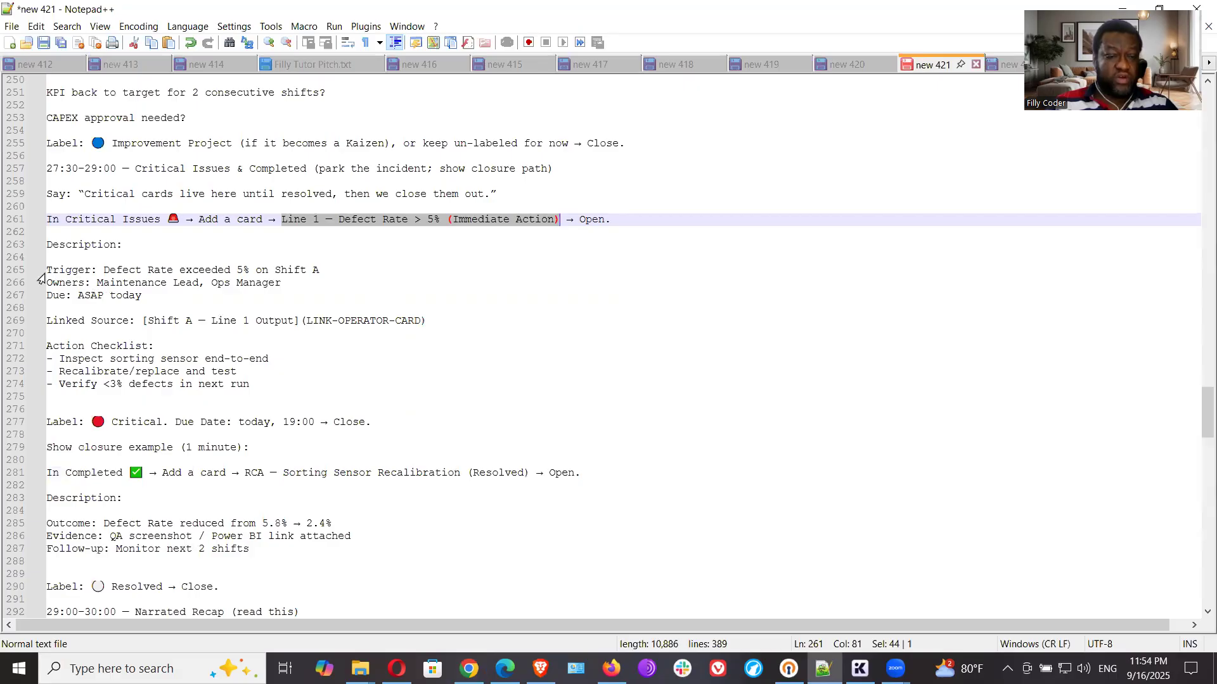
{"action": "left_click_drag", "start_coordinate": [49, 270], "coordinate": [186, 307]}
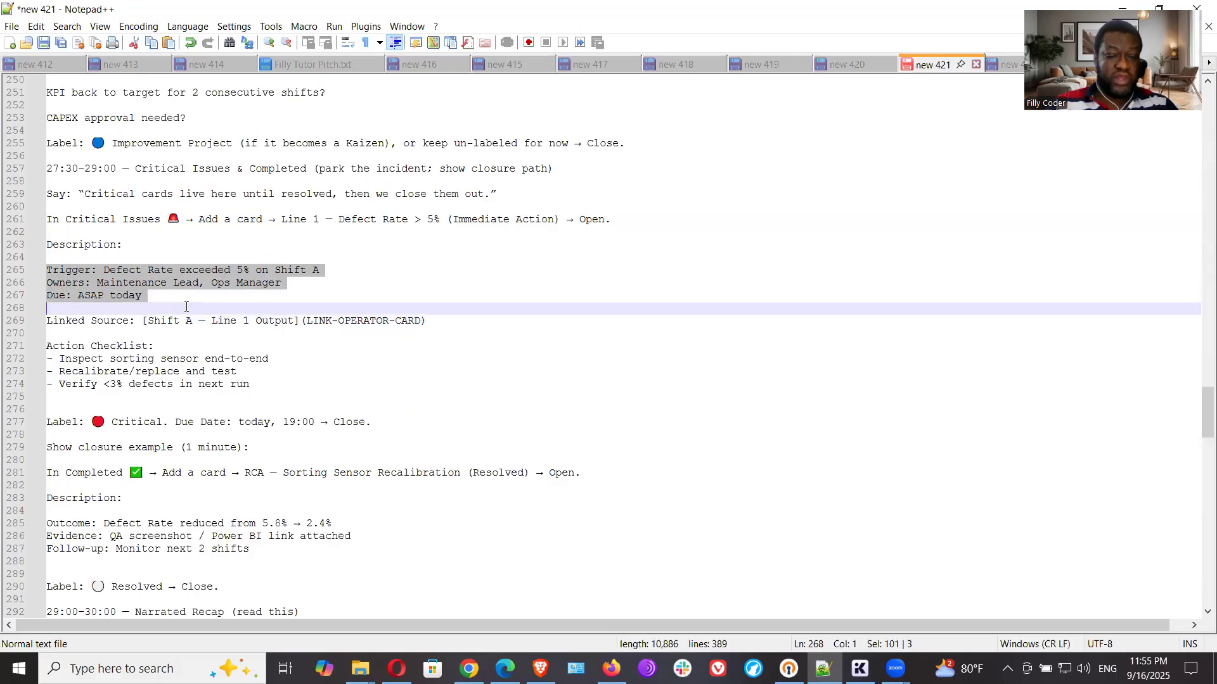
{"action": "left_click_drag", "start_coordinate": [186, 307], "coordinate": [438, 320]}
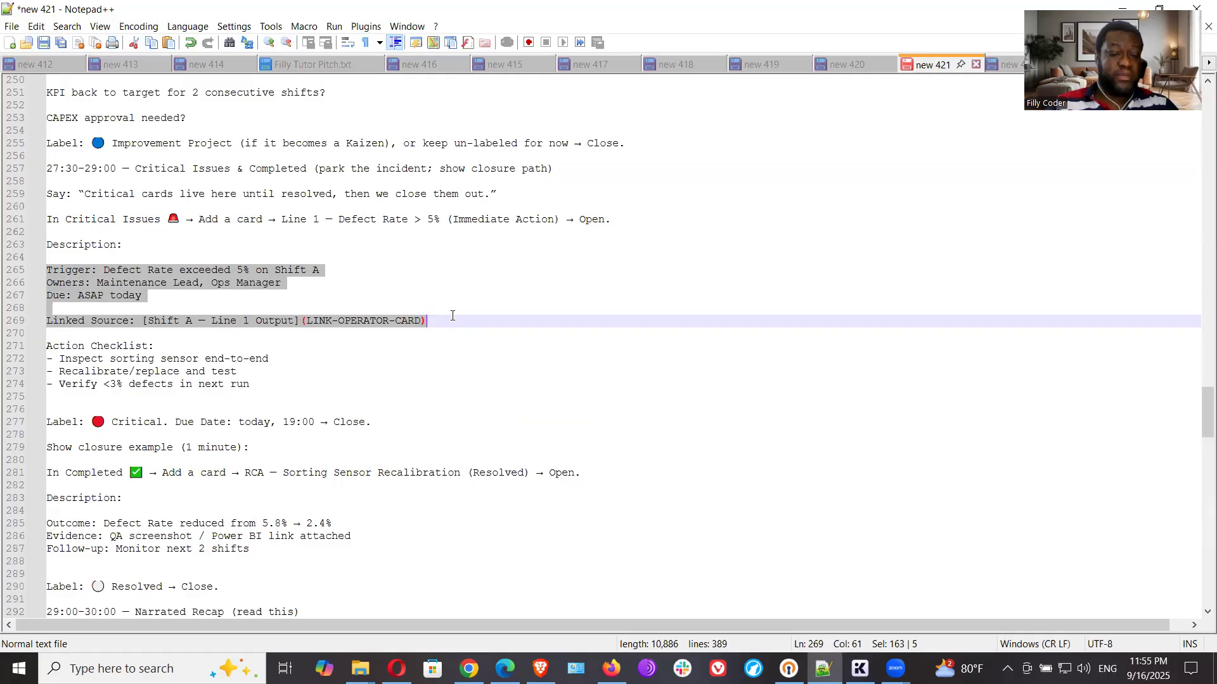
{"action": "right_click", "coordinate": [117, 274]}
{"action": "left_click", "coordinate": [181, 301]}
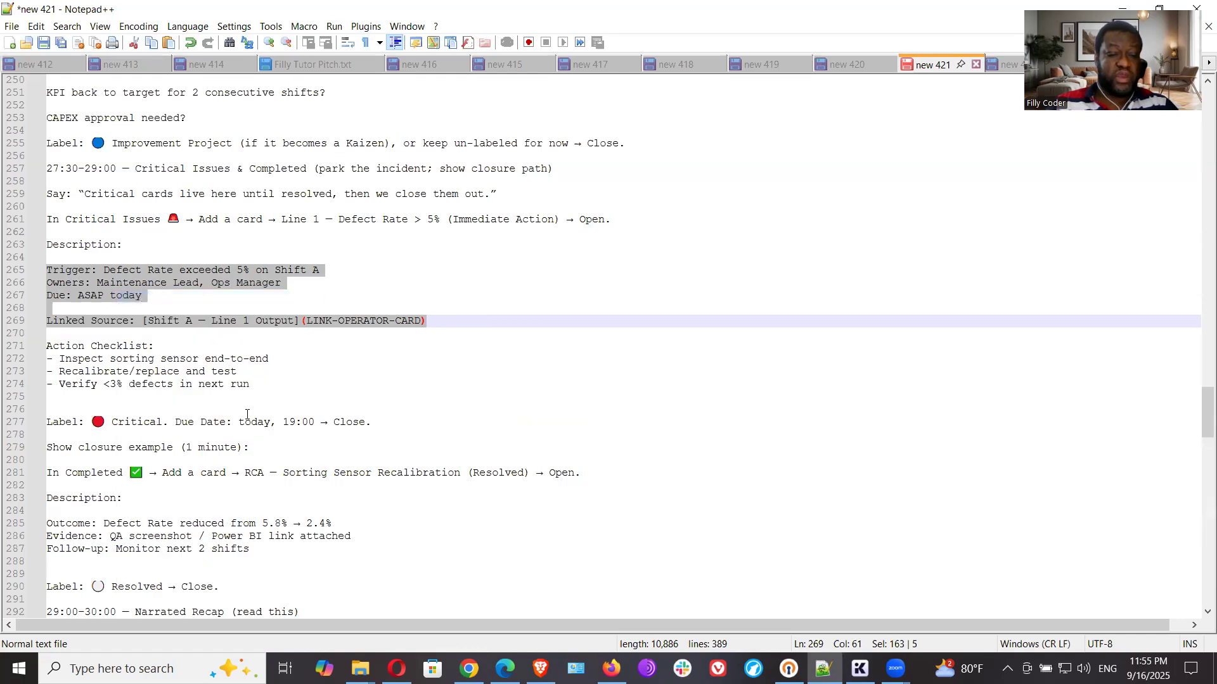
{"action": "left_click_drag", "start_coordinate": [256, 390], "coordinate": [45, 273]}
{"action": "right_click", "coordinate": [67, 289]}
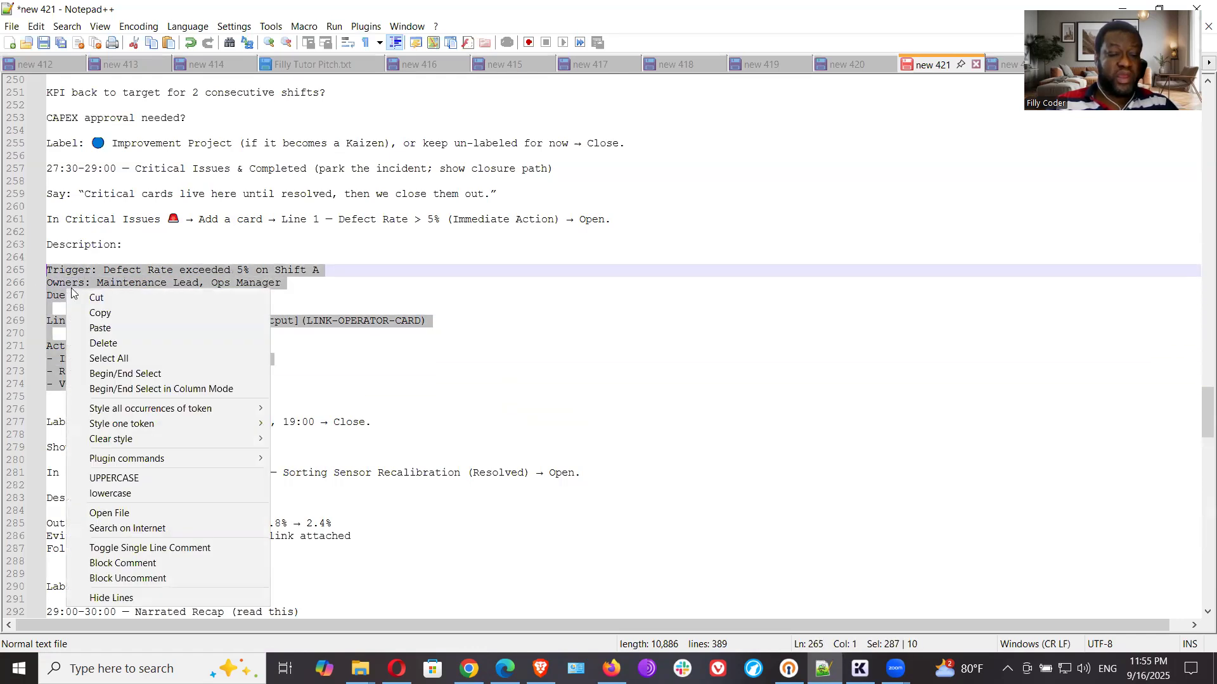
{"action": "left_click", "coordinate": [113, 313]}
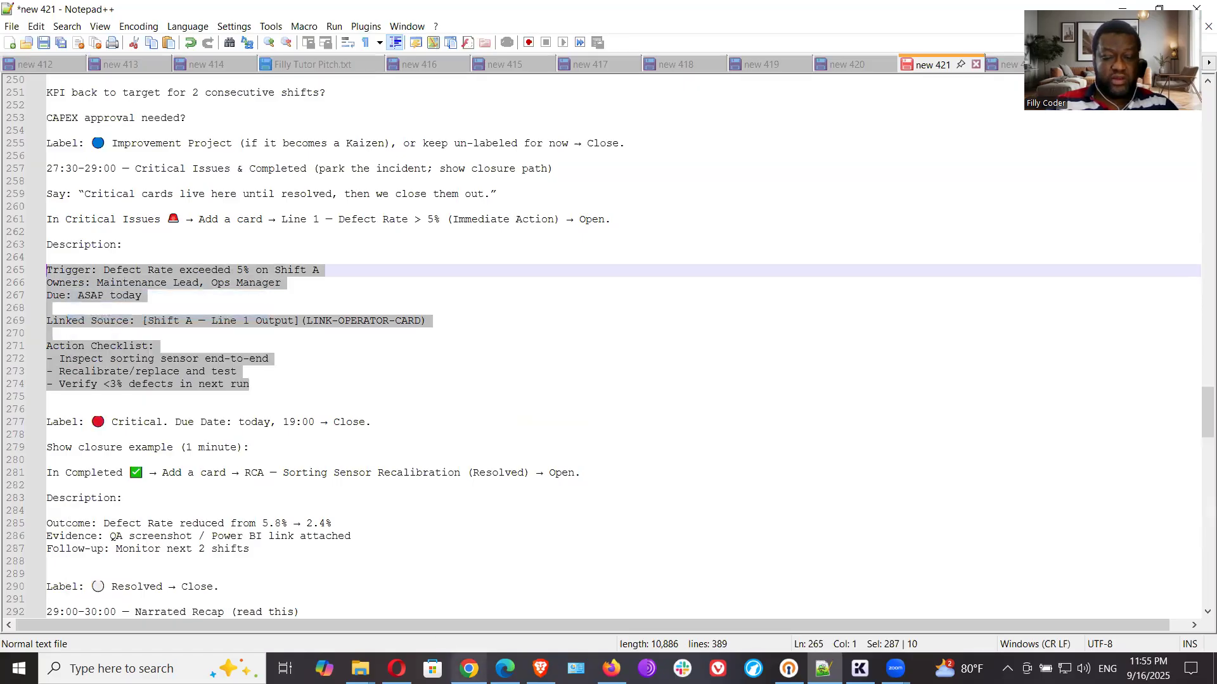
{"action": "key", "text": "alt+Tab"}
{"action": "left_click", "coordinate": [431, 353]}
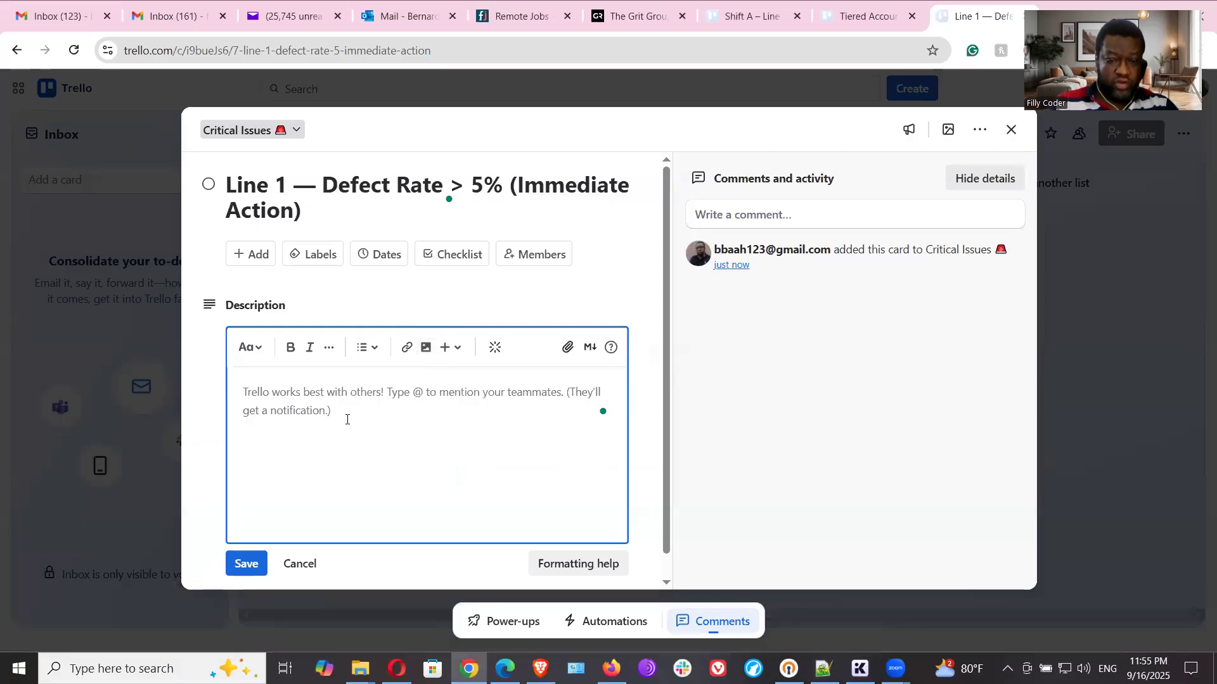
{"action": "key", "text": "ctrl+v"}
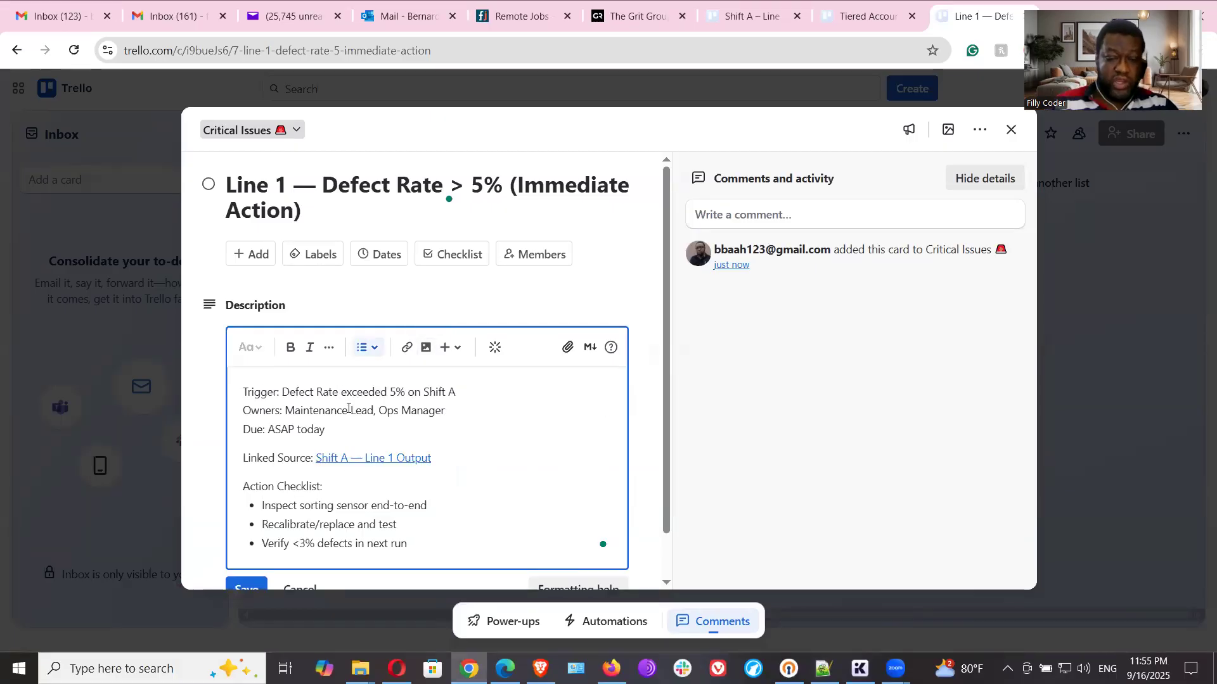
{"action": "left_click", "coordinate": [367, 459]}
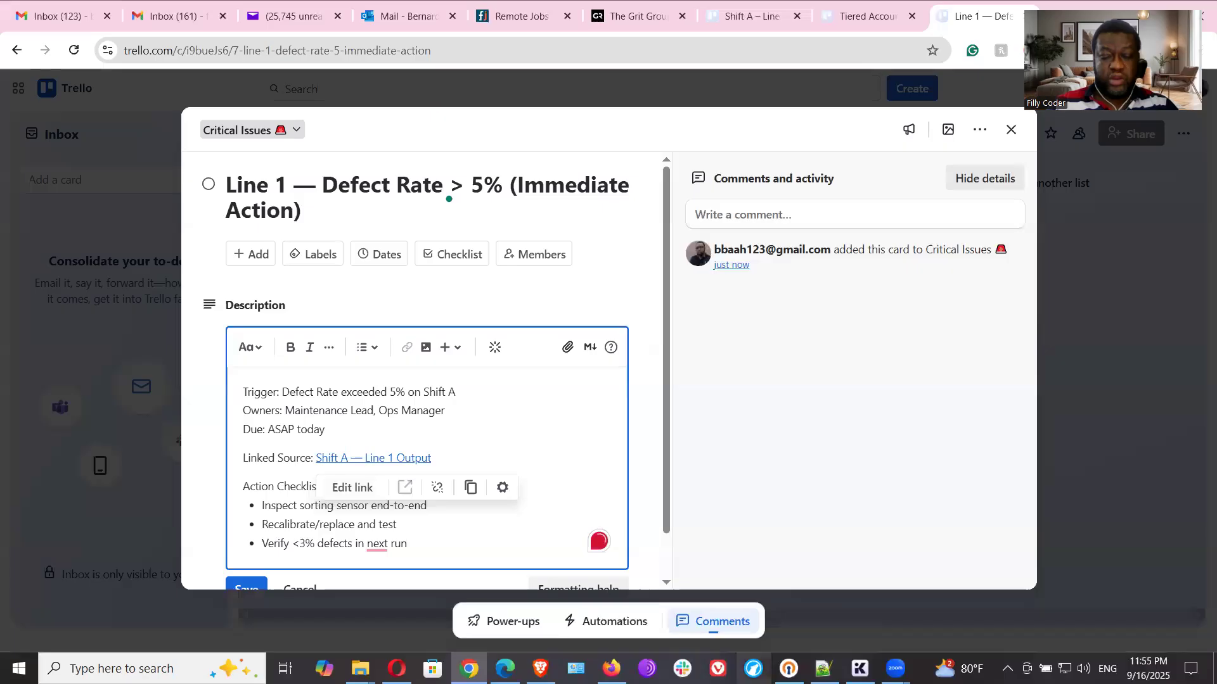
{"action": "key", "text": "alt+Tab"}
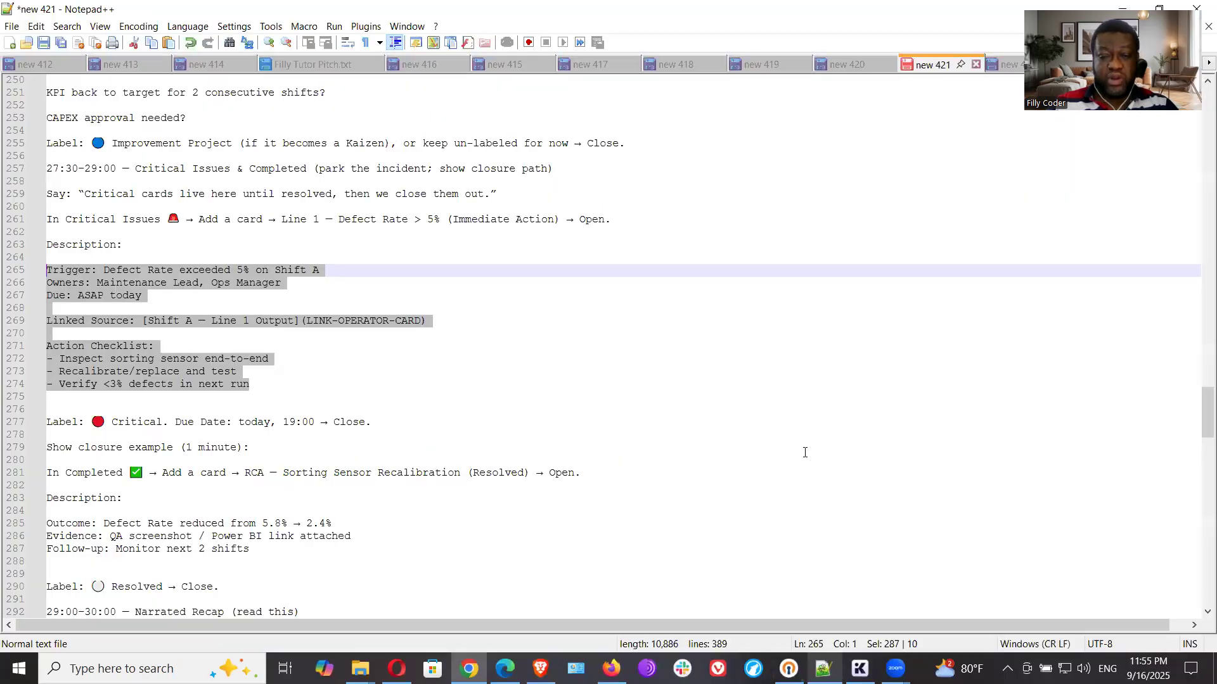
{"action": "scroll", "coordinate": [1032, 478], "scroll_direction": "up", "scroll_amount": 20}
{"action": "scroll", "coordinate": [1034, 484], "scroll_direction": "up", "scroll_amount": 20}
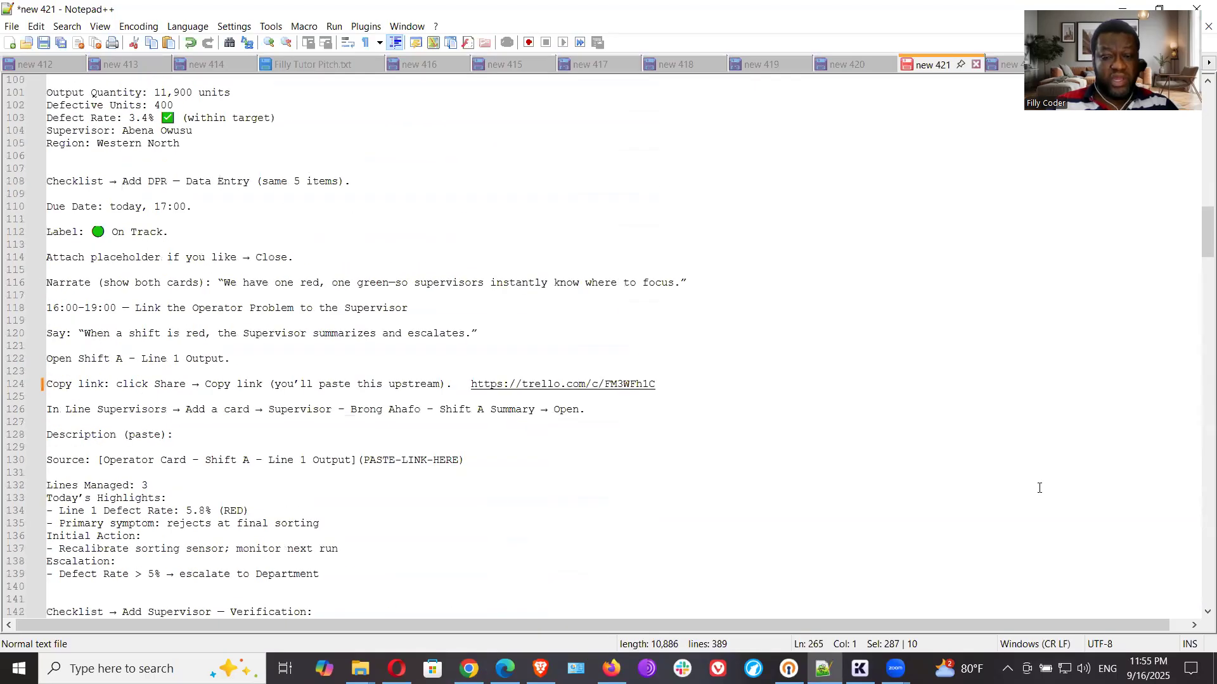
{"action": "scroll", "coordinate": [1018, 498], "scroll_direction": "up", "scroll_amount": 20}
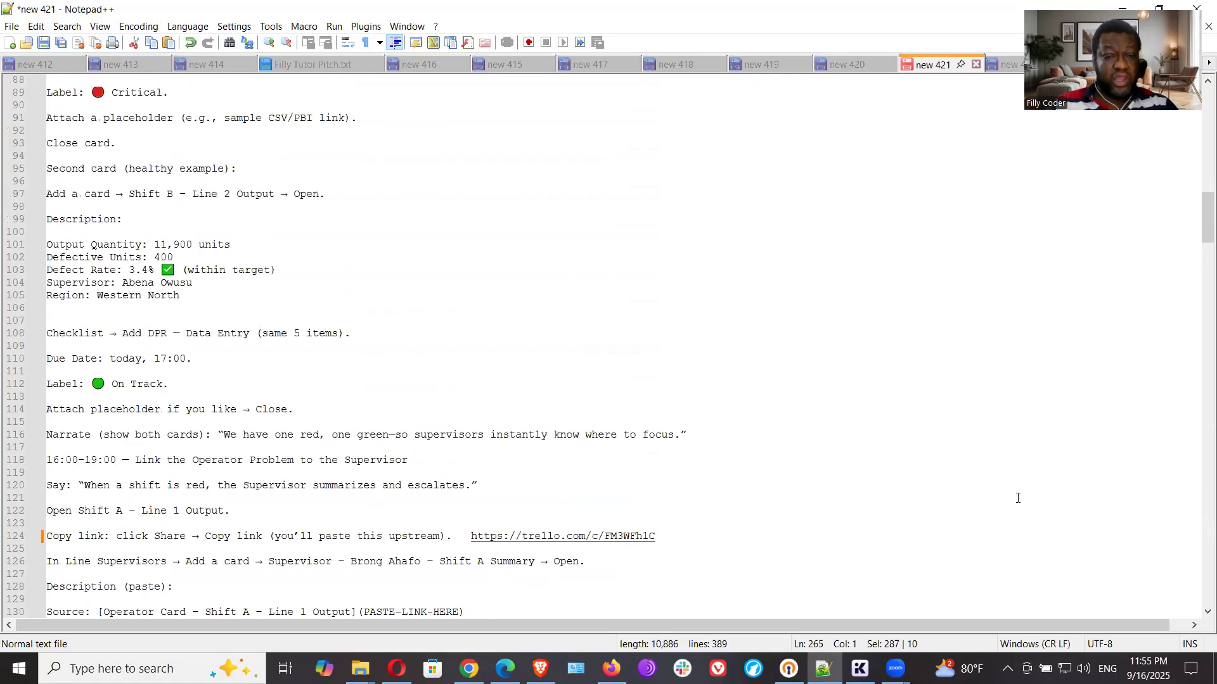
{"action": "scroll", "coordinate": [1022, 497], "scroll_direction": "up", "scroll_amount": 5}
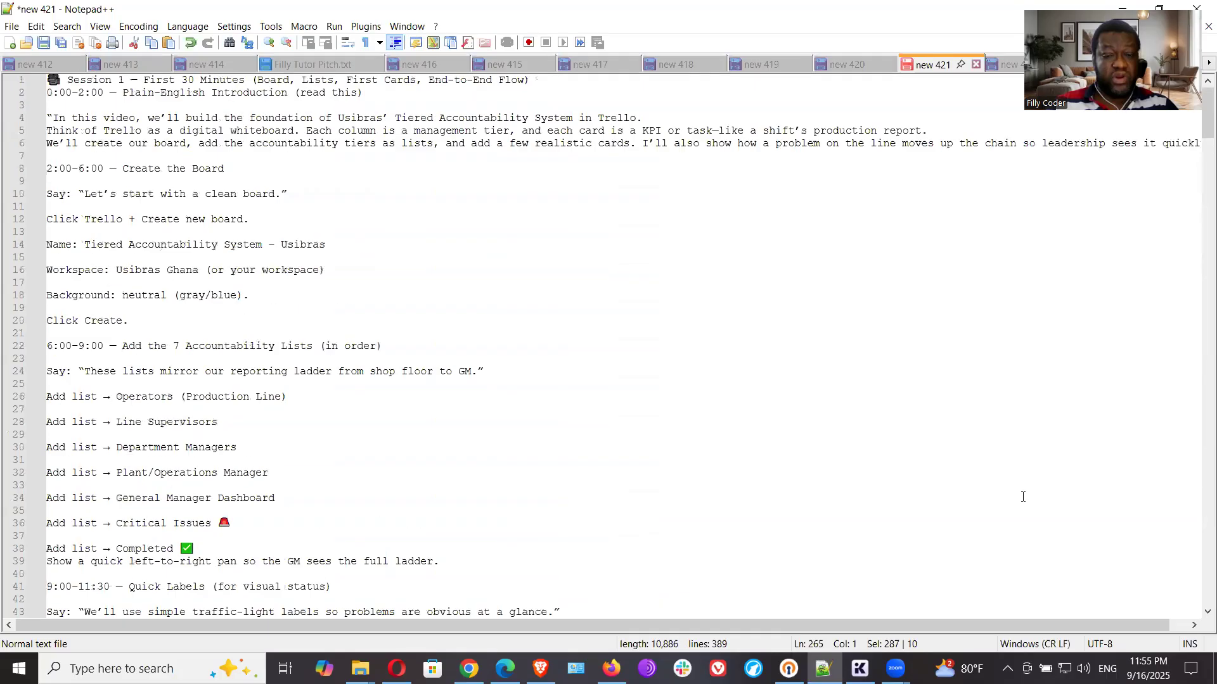
{"action": "scroll", "coordinate": [1022, 497], "scroll_direction": "down", "scroll_amount": 20}
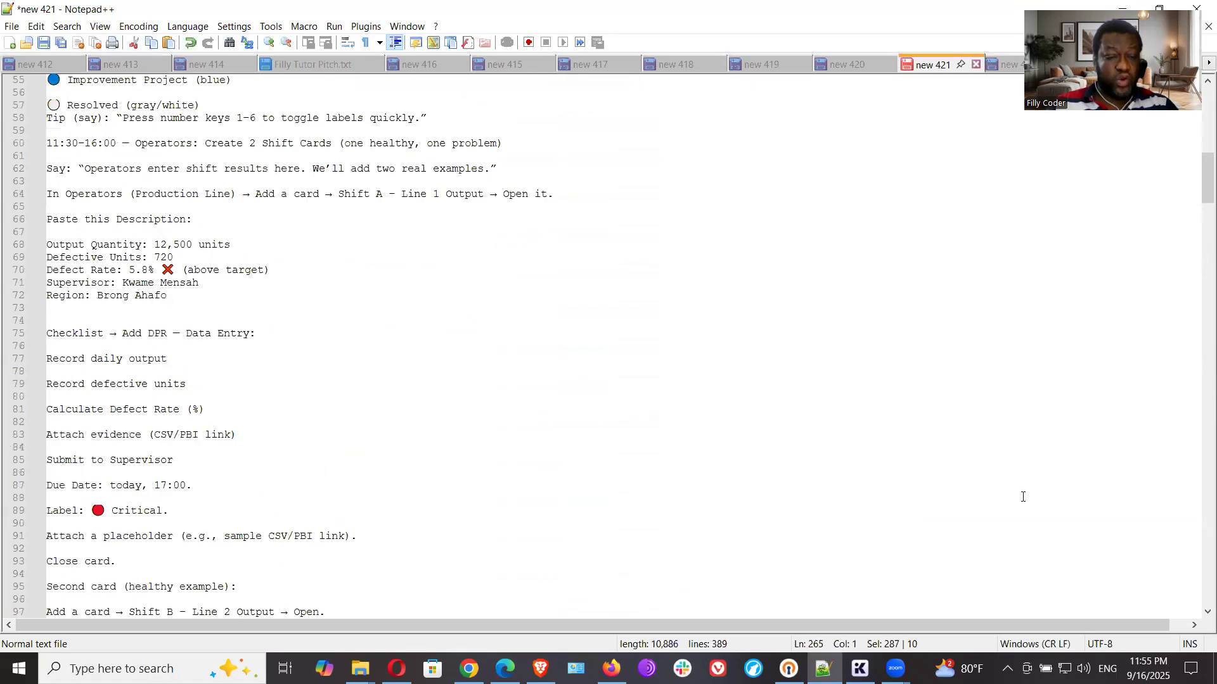
{"action": "scroll", "coordinate": [1022, 497], "scroll_direction": "down", "scroll_amount": 9}
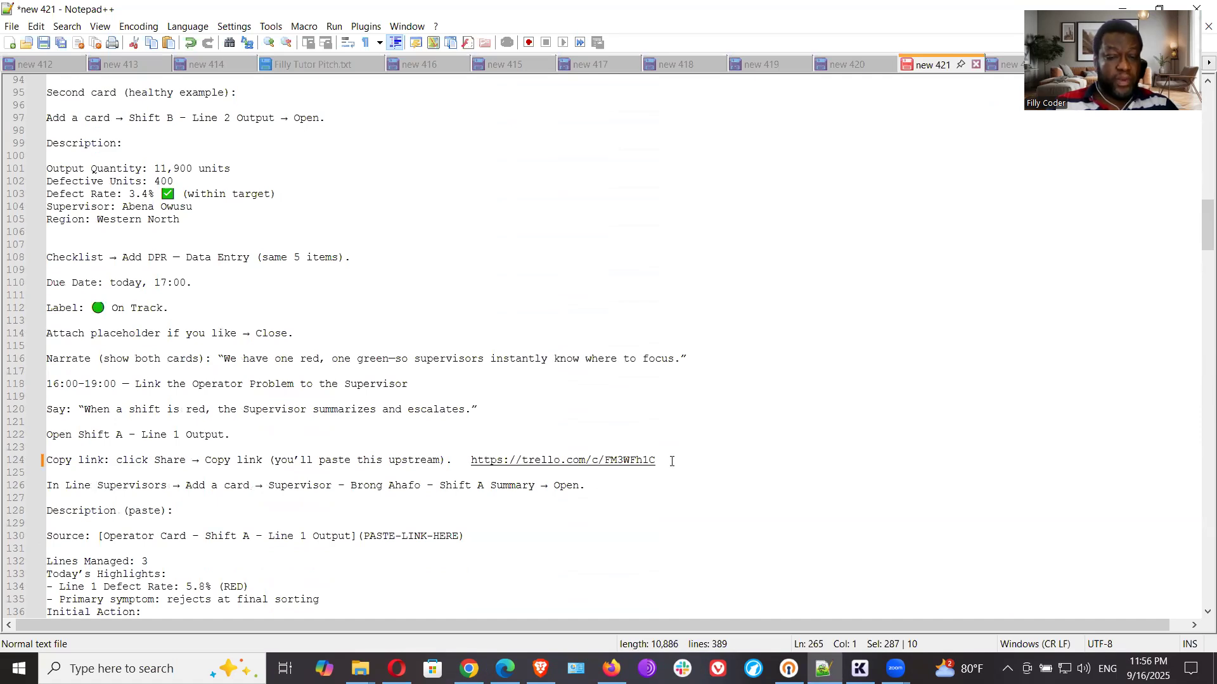
{"action": "left_click_drag", "start_coordinate": [661, 461], "coordinate": [473, 451]}
{"action": "left_click", "coordinate": [449, 451]}
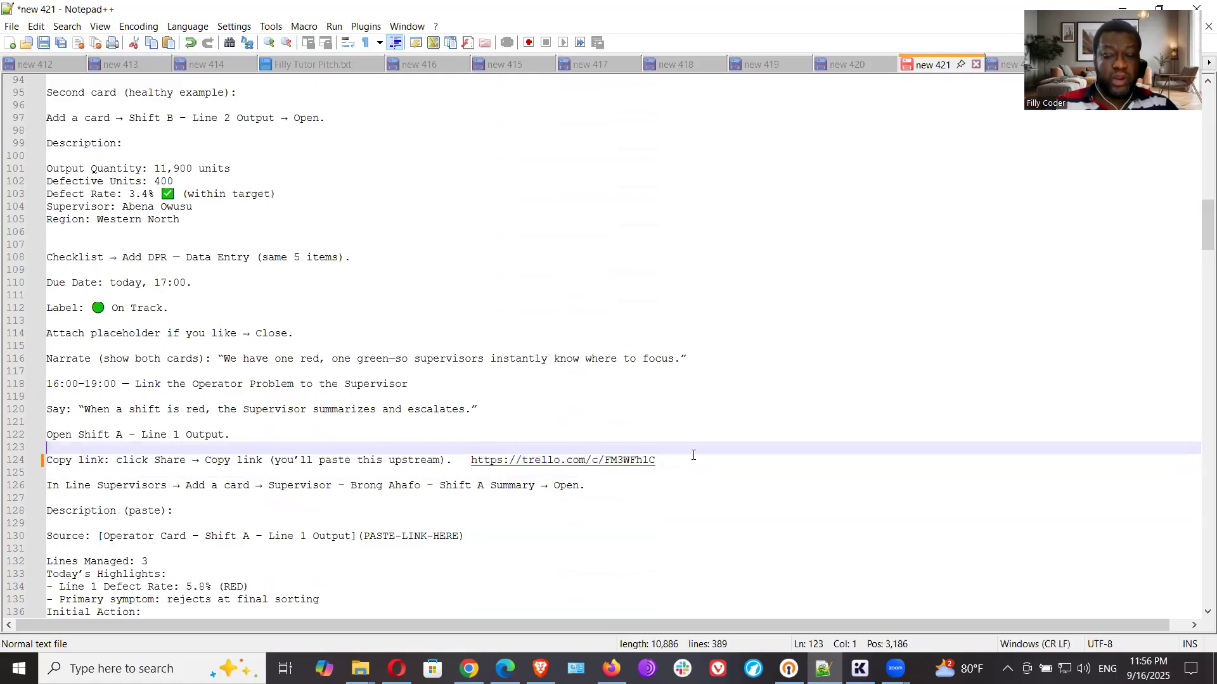
{"action": "left_click", "coordinate": [674, 462]}
{"action": "left_click_drag", "start_coordinate": [674, 462], "coordinate": [471, 464]}
{"action": "right_click", "coordinate": [481, 459]}
{"action": "left_click_drag", "start_coordinate": [656, 461], "coordinate": [471, 461]}
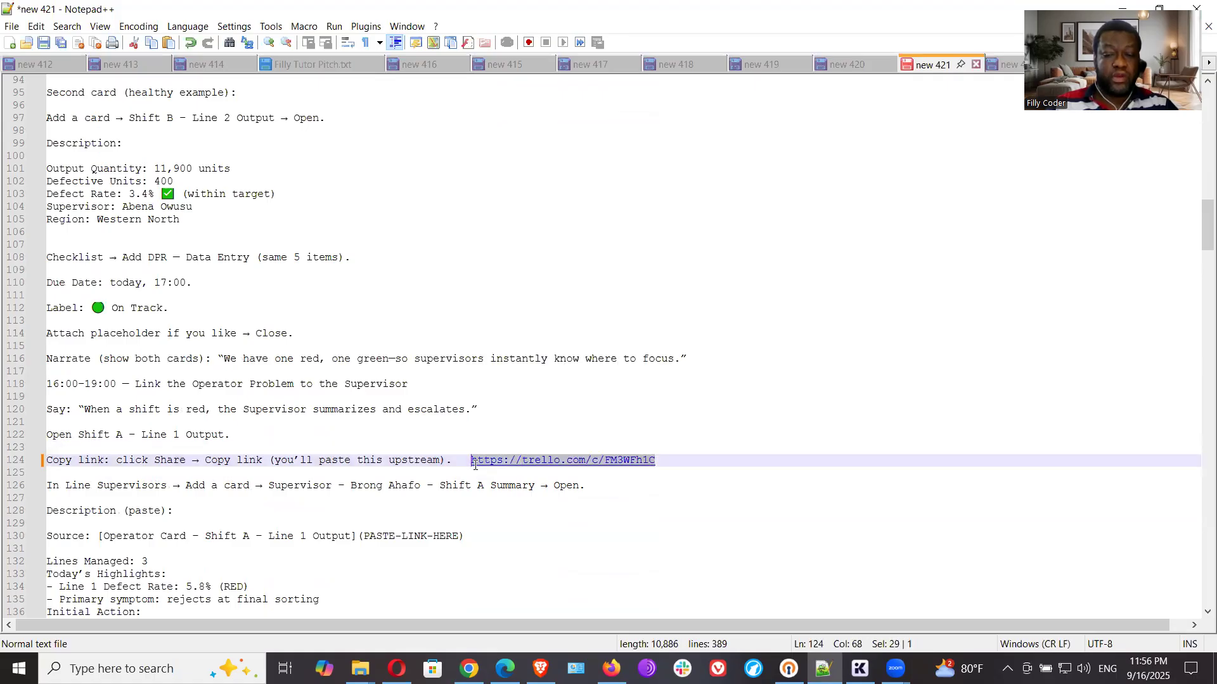
{"action": "right_click", "coordinate": [479, 462]}
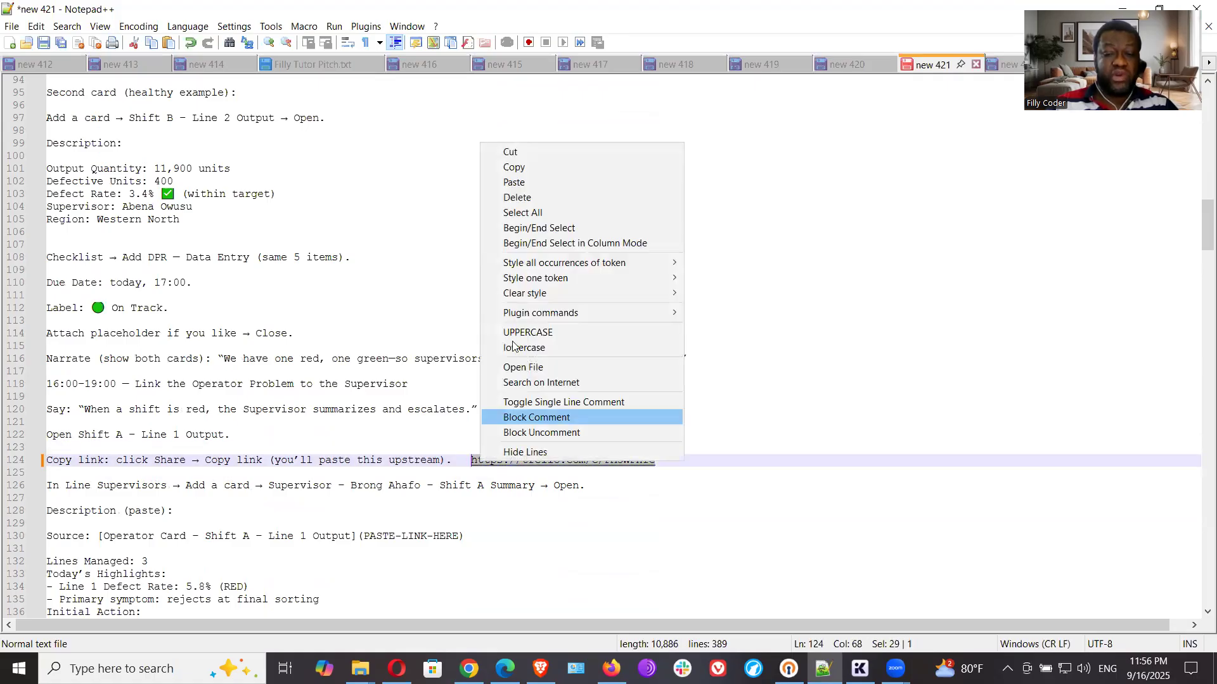
{"action": "left_click", "coordinate": [549, 168]}
{"action": "left_click", "coordinate": [468, 668]}
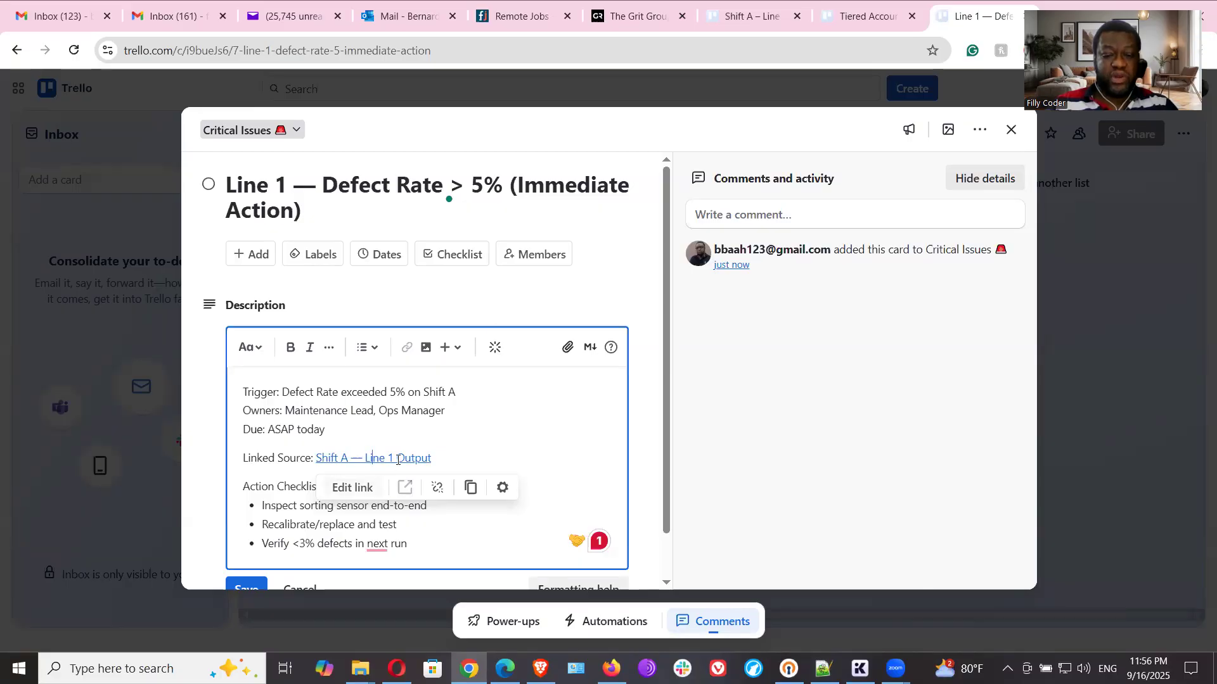
{"action": "scroll", "coordinate": [399, 444], "scroll_direction": "down", "scroll_amount": 1}
{"action": "left_click", "coordinate": [400, 409]}
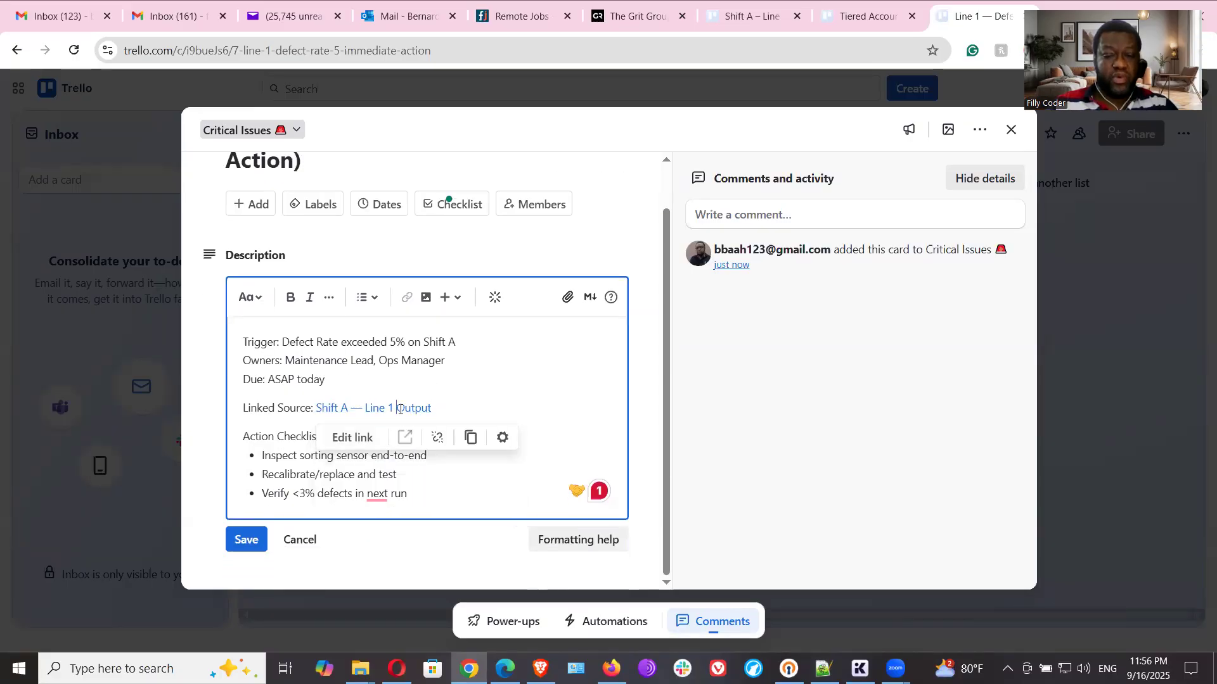
{"action": "left_click", "coordinate": [352, 438]}
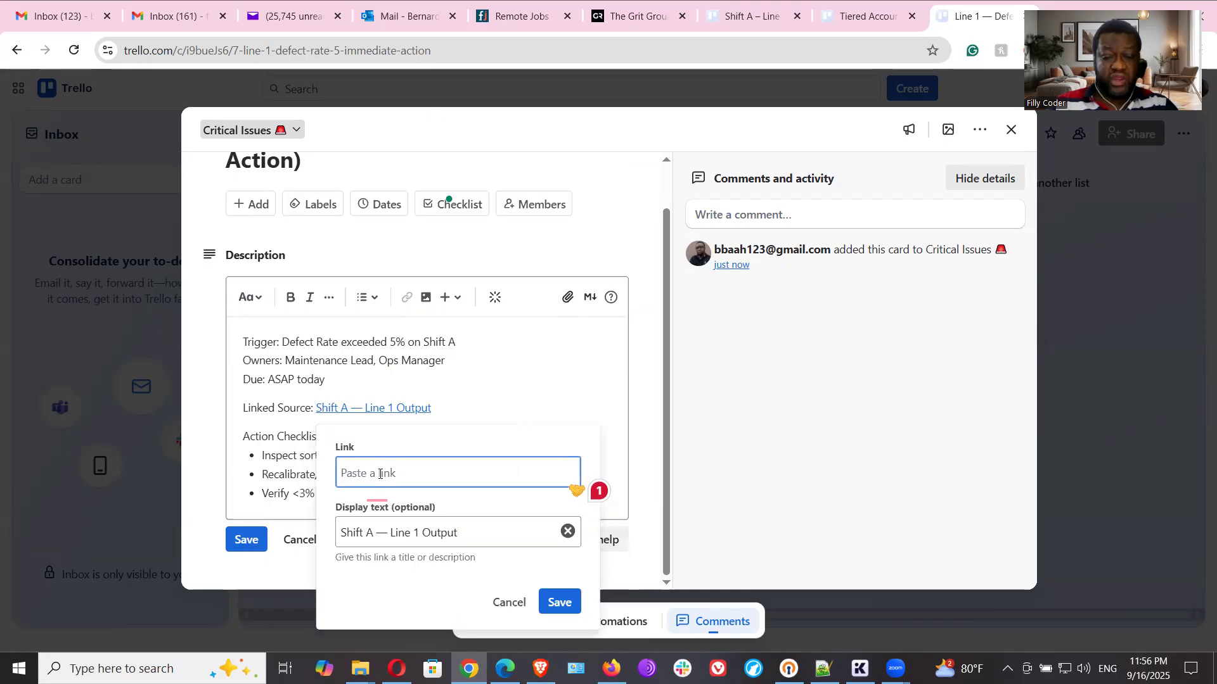
{"action": "key", "text": "ctrl+v"}
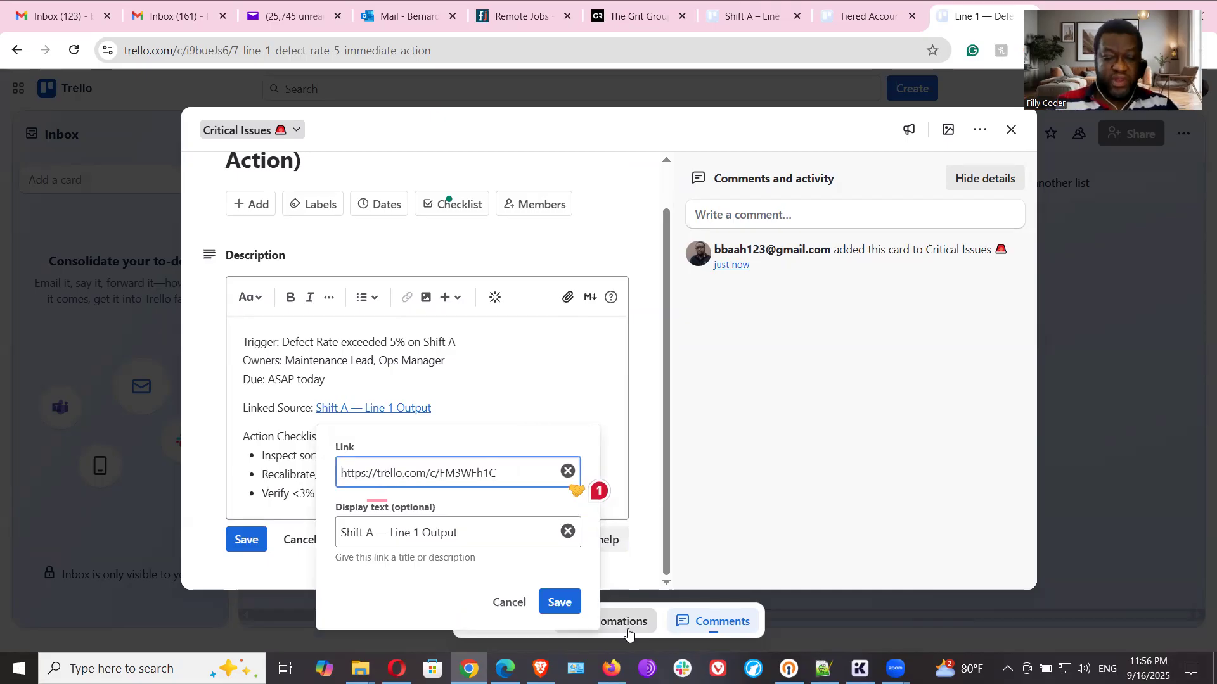
{"action": "left_click", "coordinate": [557, 602]}
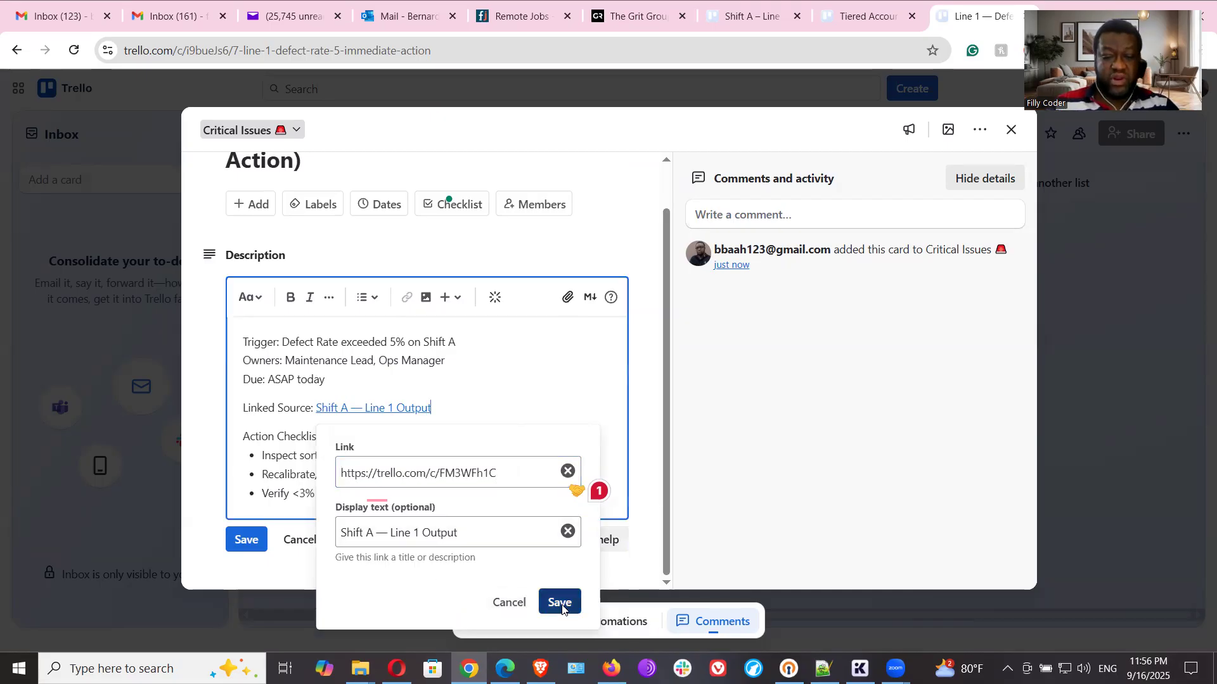
- Save the Line 1 card's description and find its label and due date instructions in the Notepad++ notes
{"action": "left_click", "coordinate": [250, 541]}
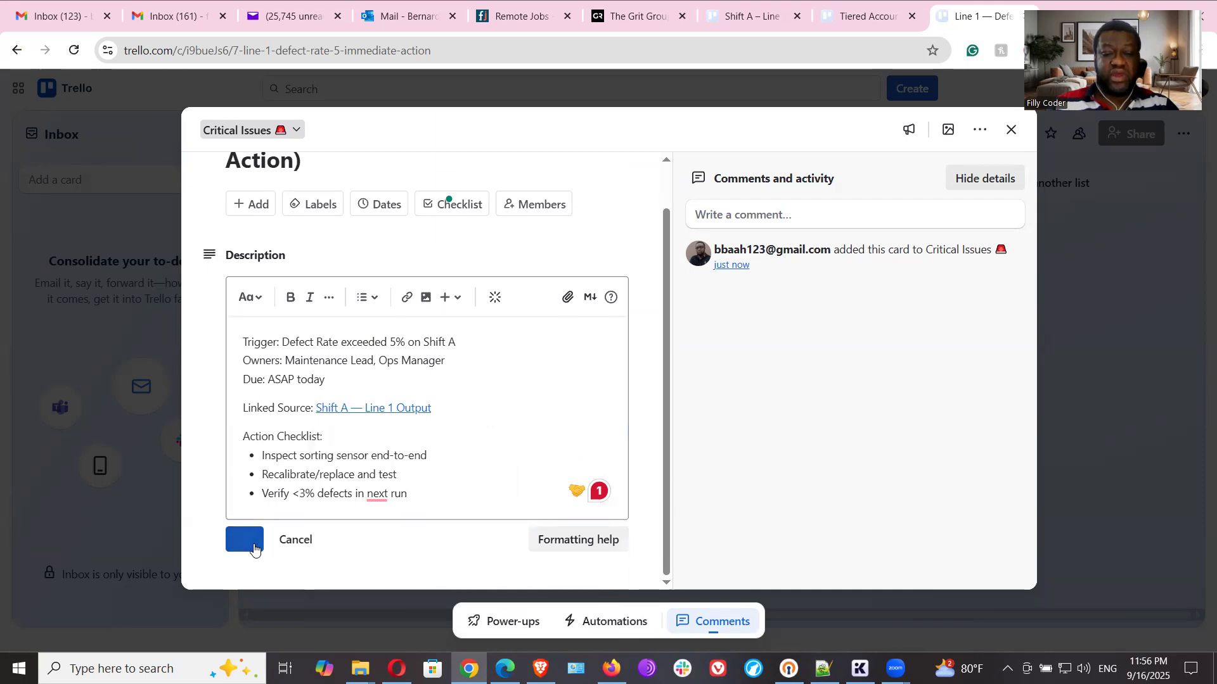
{"action": "key", "text": "alt+Tab"}
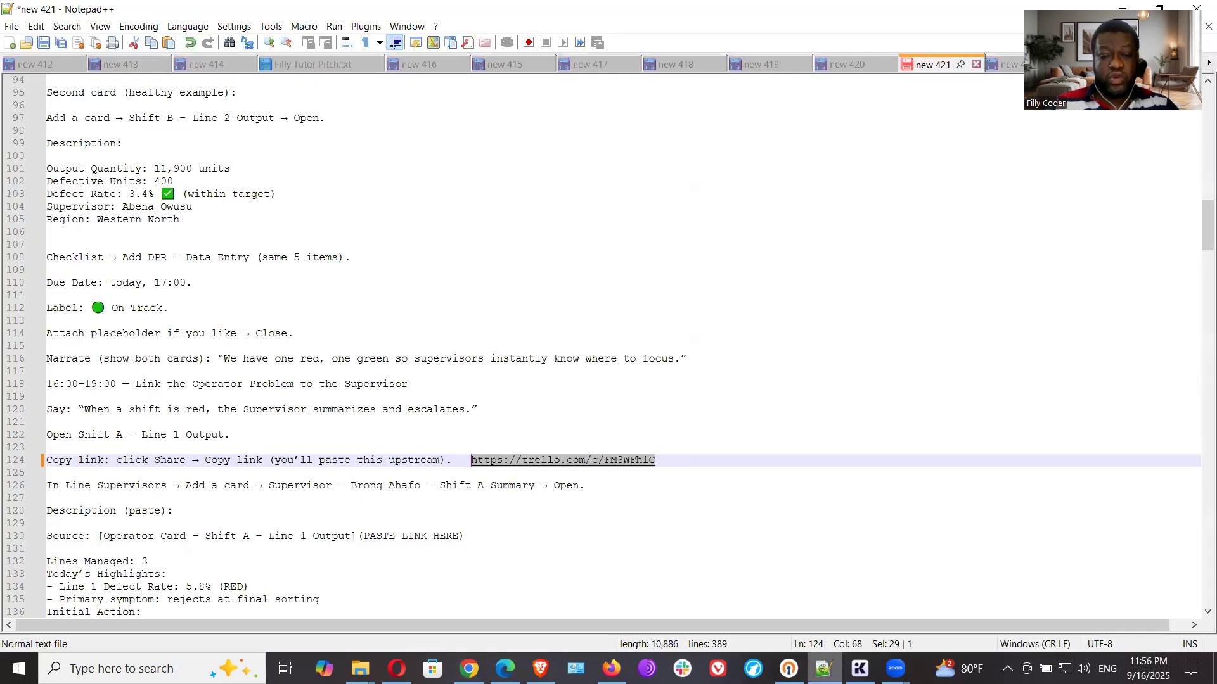
{"action": "scroll", "coordinate": [404, 502], "scroll_direction": "down", "scroll_amount": 2}
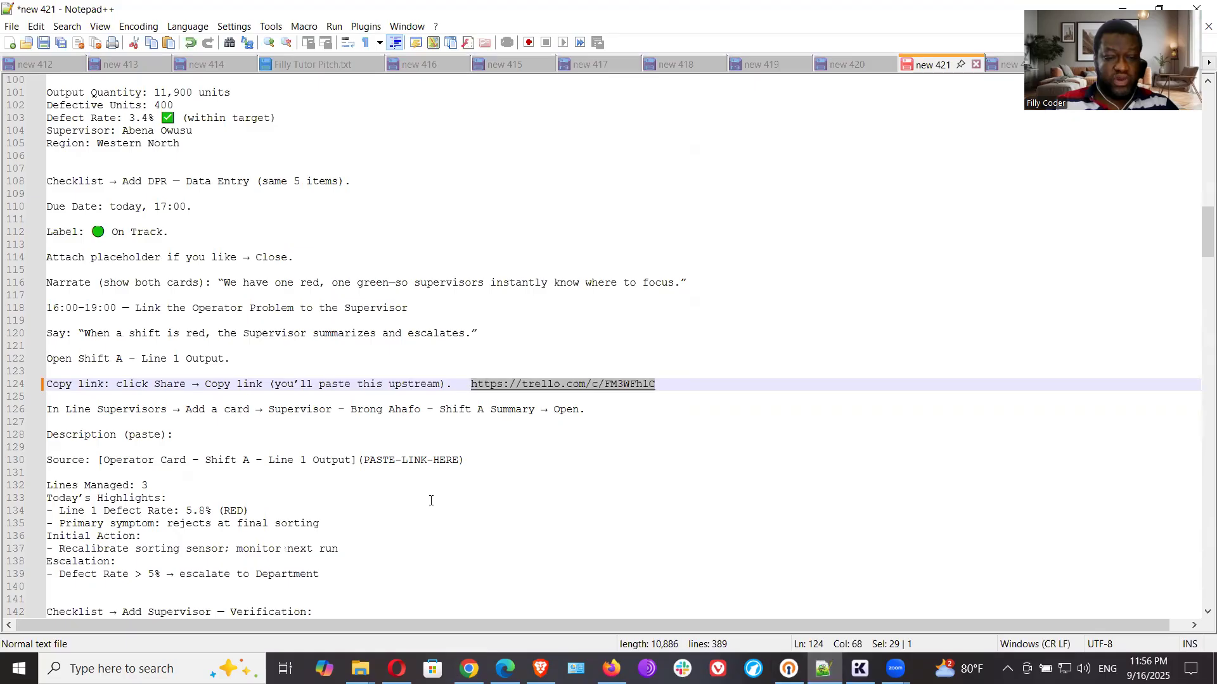
{"action": "scroll", "coordinate": [1199, 503], "scroll_direction": "down", "scroll_amount": 16}
{"action": "mouse_move", "coordinate": [1200, 502]}
{"action": "left_mouse_down"}
{"action": "mouse_move", "coordinate": [1199, 519]}
{"action": "mouse_move", "coordinate": [1199, 463]}
{"action": "mouse_move", "coordinate": [1199, 480]}
{"action": "left_mouse_up"}
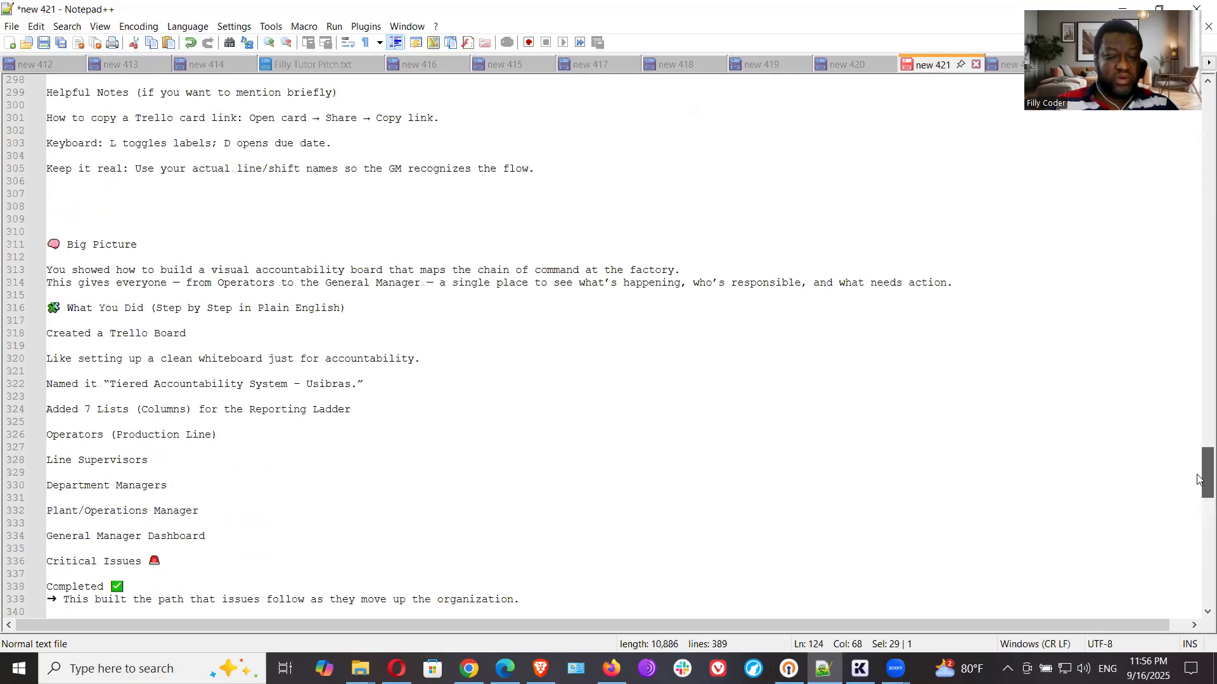
{"action": "scroll", "coordinate": [1200, 480], "scroll_direction": "down", "scroll_amount": 2}
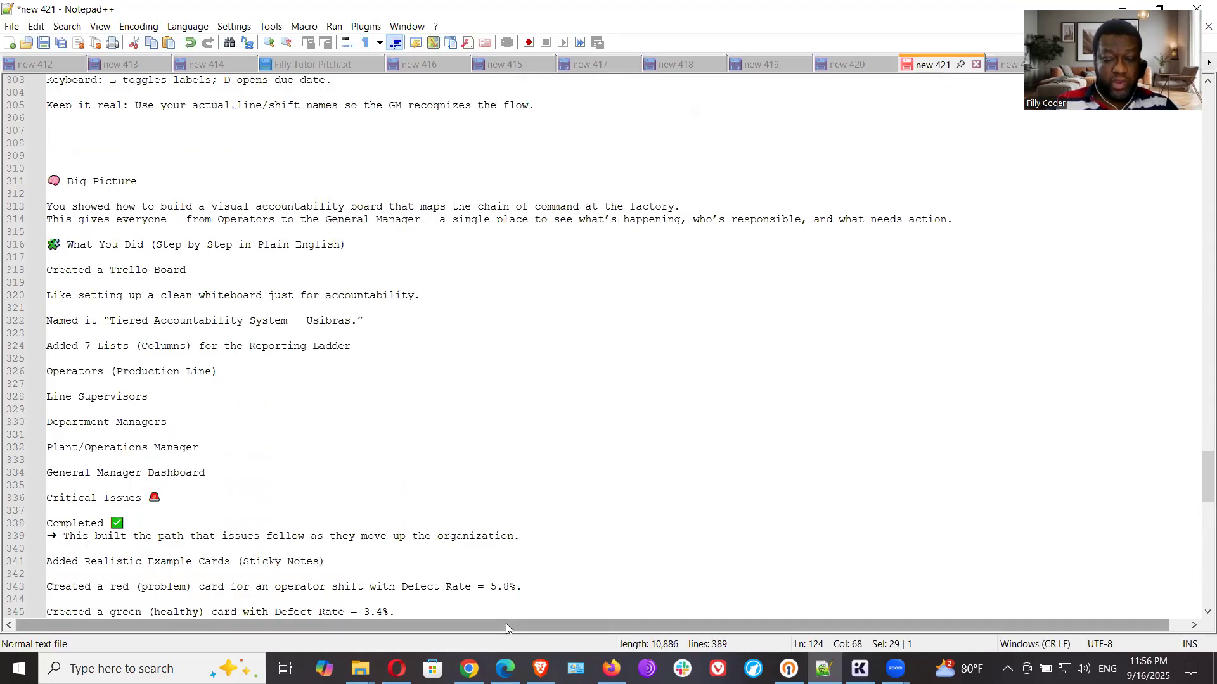
{"action": "scroll", "coordinate": [364, 489], "scroll_direction": "up", "scroll_amount": 2}
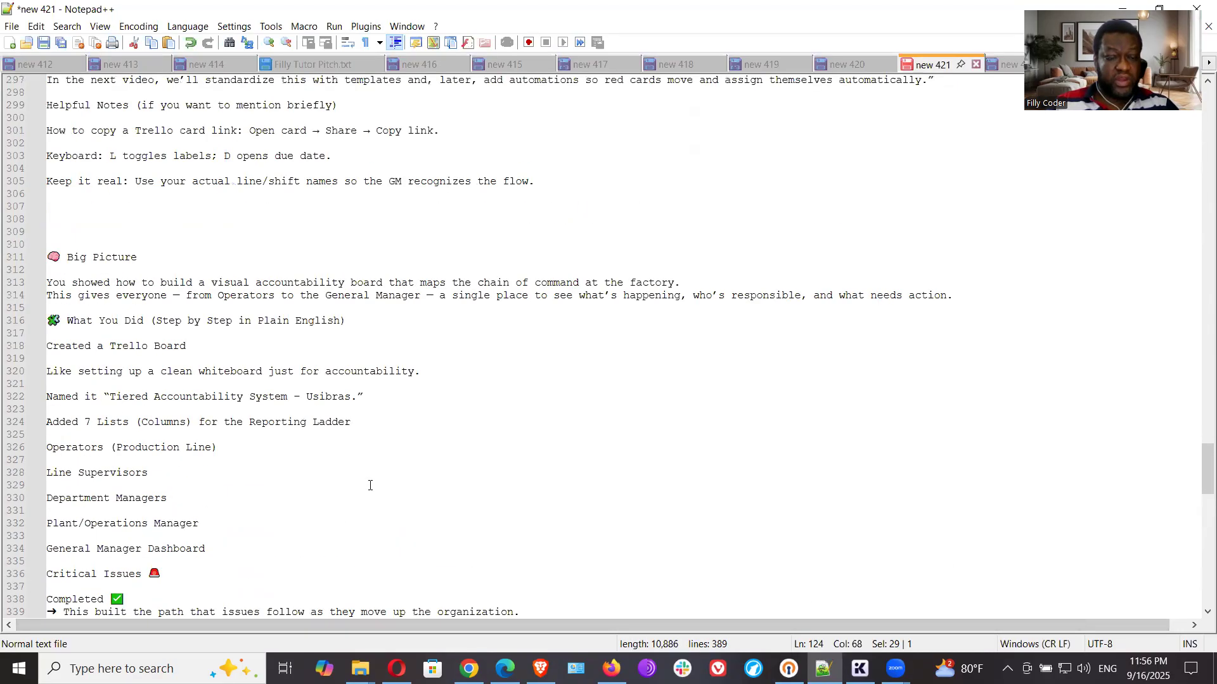
{"action": "scroll", "coordinate": [374, 481], "scroll_direction": "up", "scroll_amount": 2}
{"action": "scroll", "coordinate": [387, 475], "scroll_direction": "up", "scroll_amount": 14}
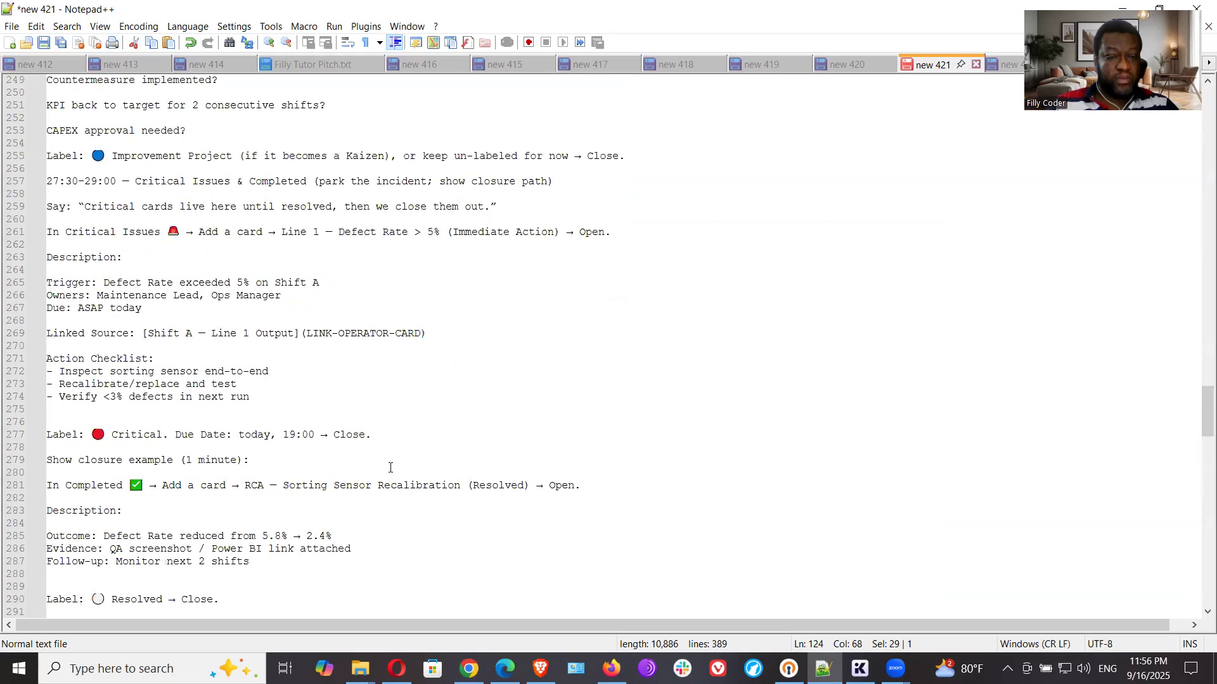
{"action": "scroll", "coordinate": [368, 381], "scroll_direction": "up", "scroll_amount": 1}
{"action": "left_click", "coordinate": [338, 278]}
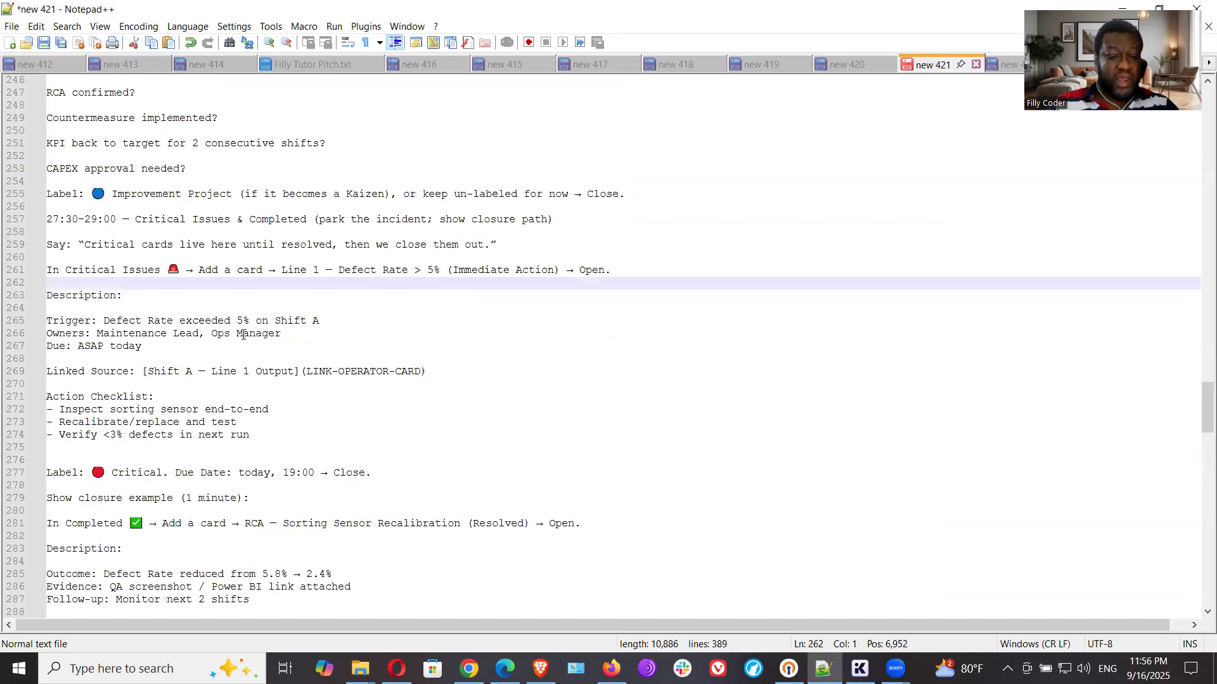
{"action": "left_click", "coordinate": [250, 439]}
{"action": "scroll", "coordinate": [282, 445], "scroll_direction": "down", "scroll_amount": 3}
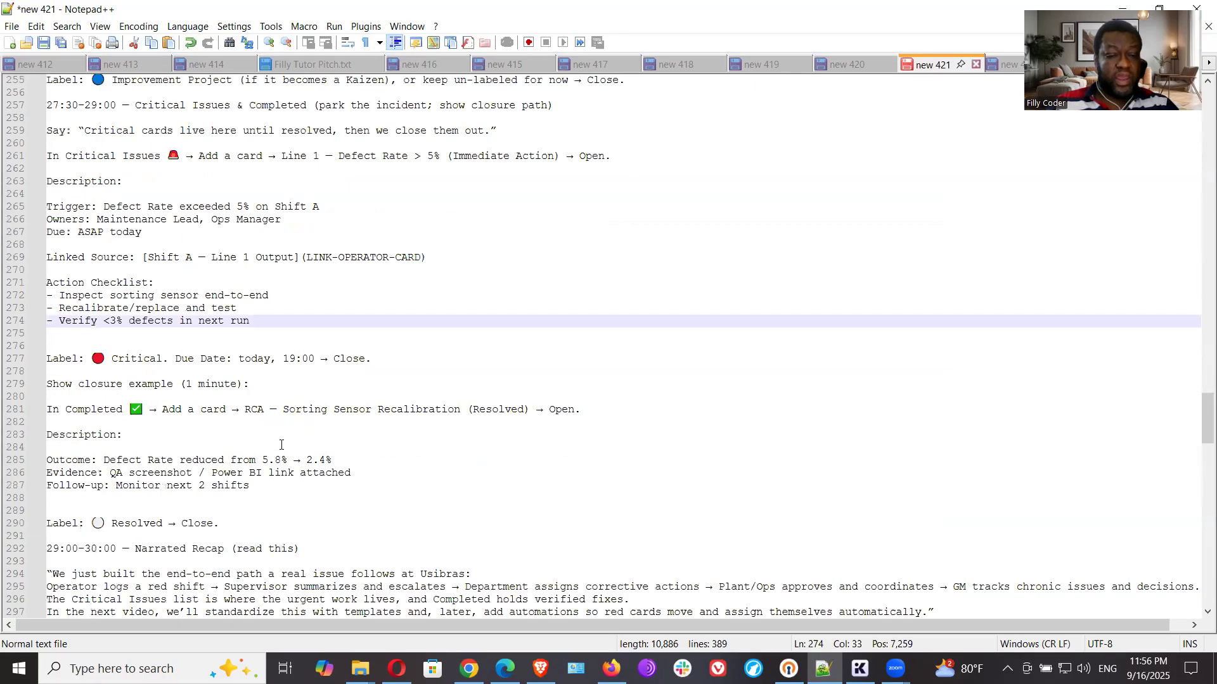
{"action": "left_click", "coordinate": [141, 360]}
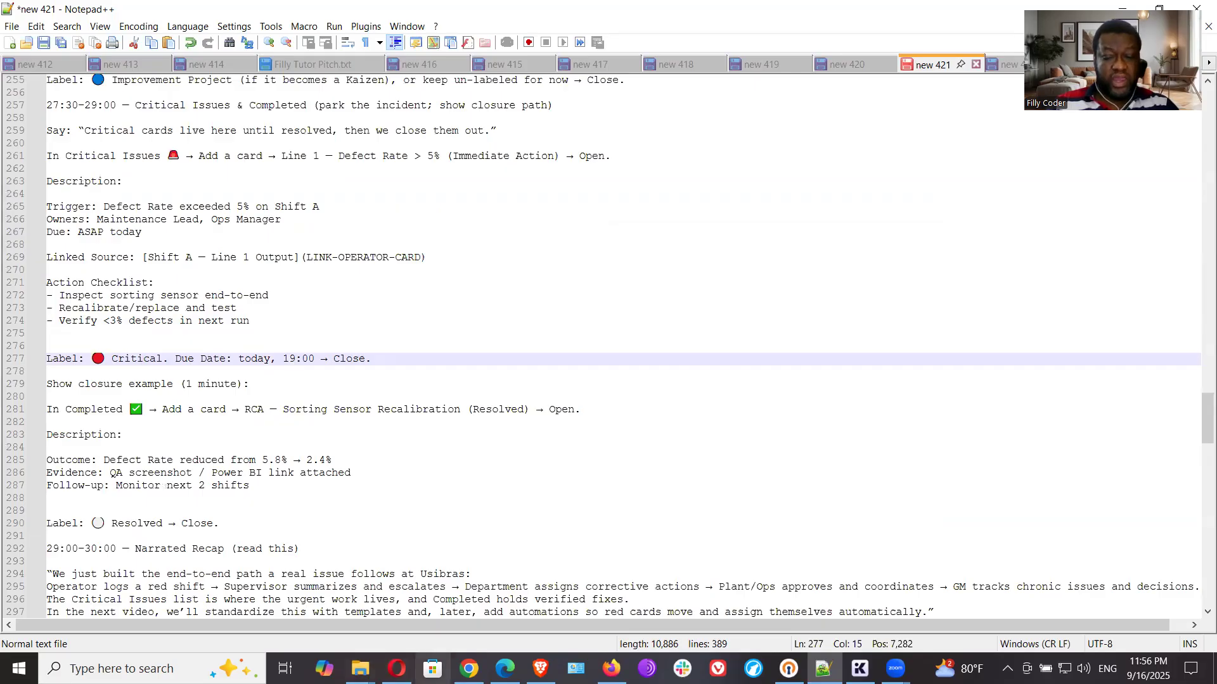
- Back in Trello, apply the Critical (red) label to the Line 1 defect card and set its due date to 9/17/2025, 5:00 PM
{"action": "left_click", "coordinate": [469, 668]}
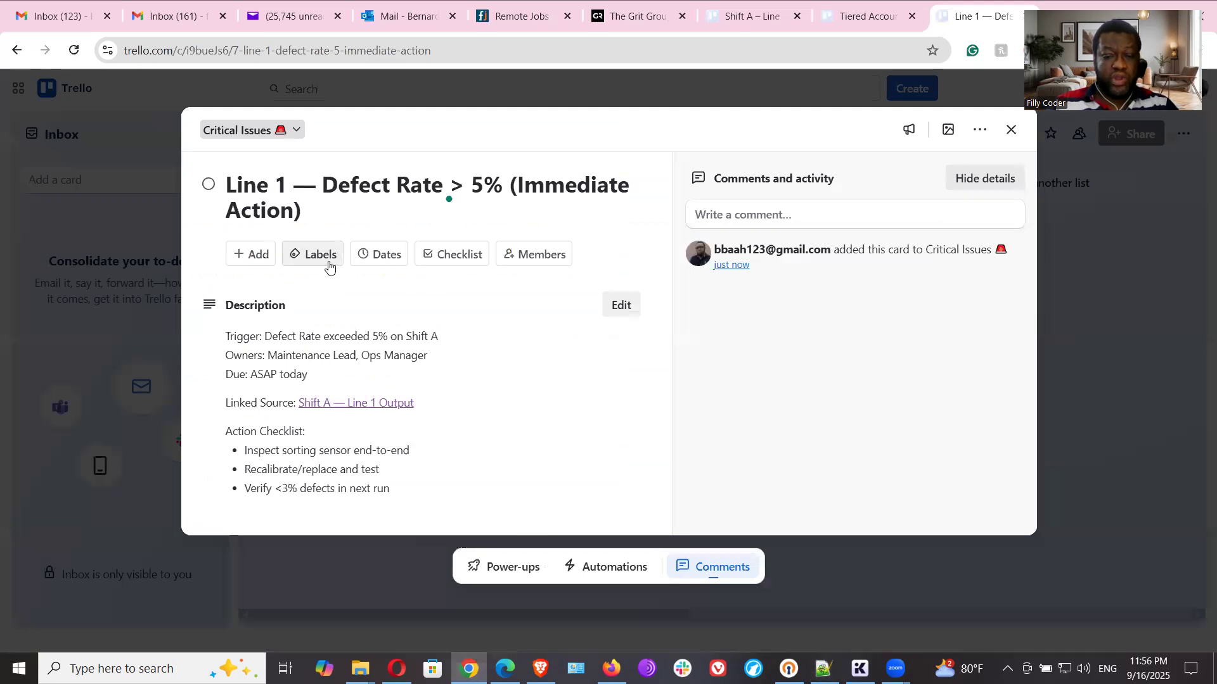
{"action": "left_click", "coordinate": [311, 255]}
{"action": "left_click", "coordinate": [375, 481]}
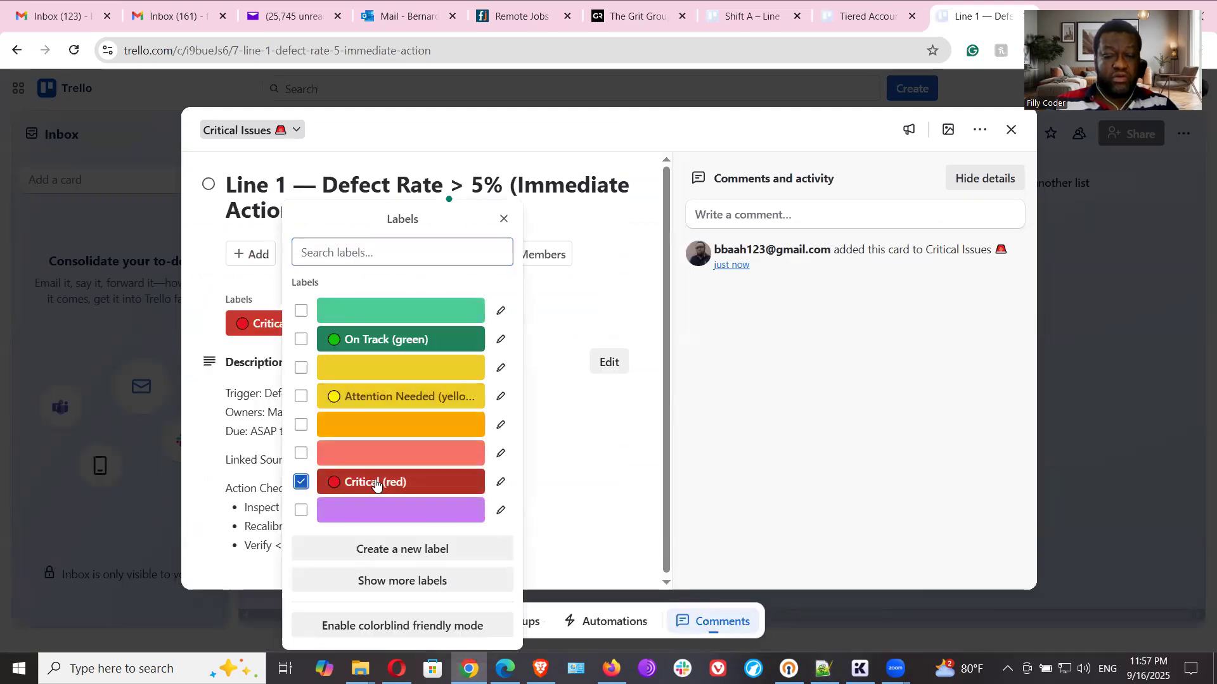
{"action": "left_click", "coordinate": [631, 292]}
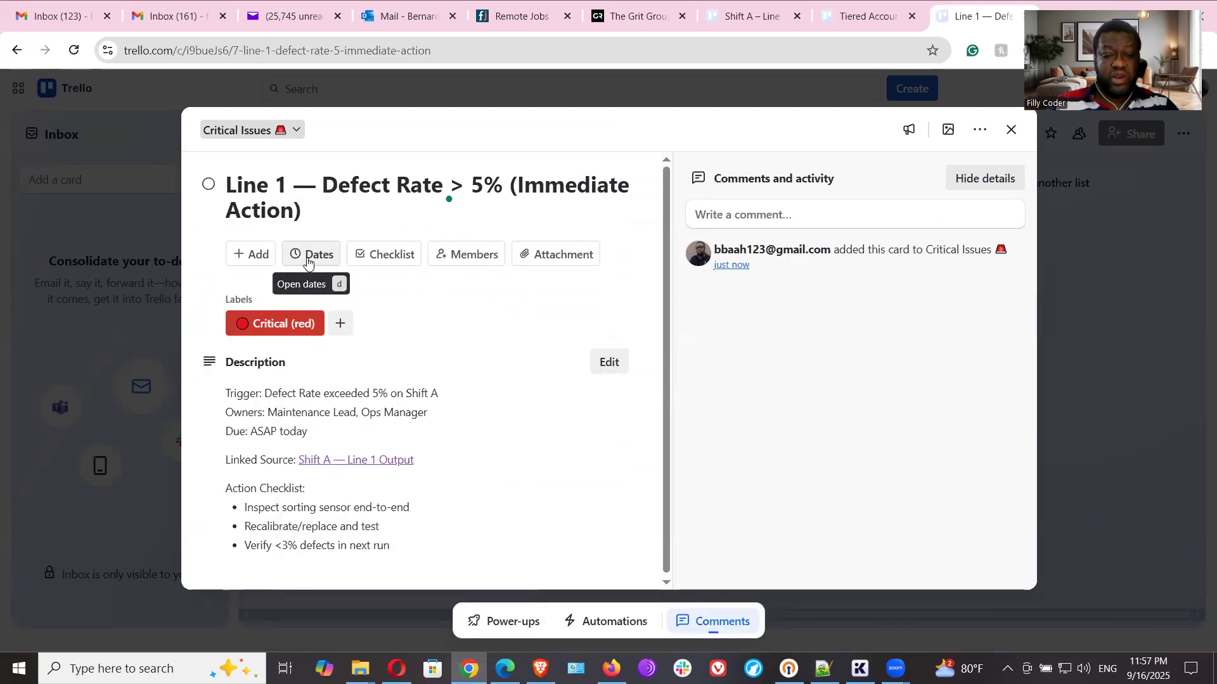
{"action": "left_click", "coordinate": [310, 256]}
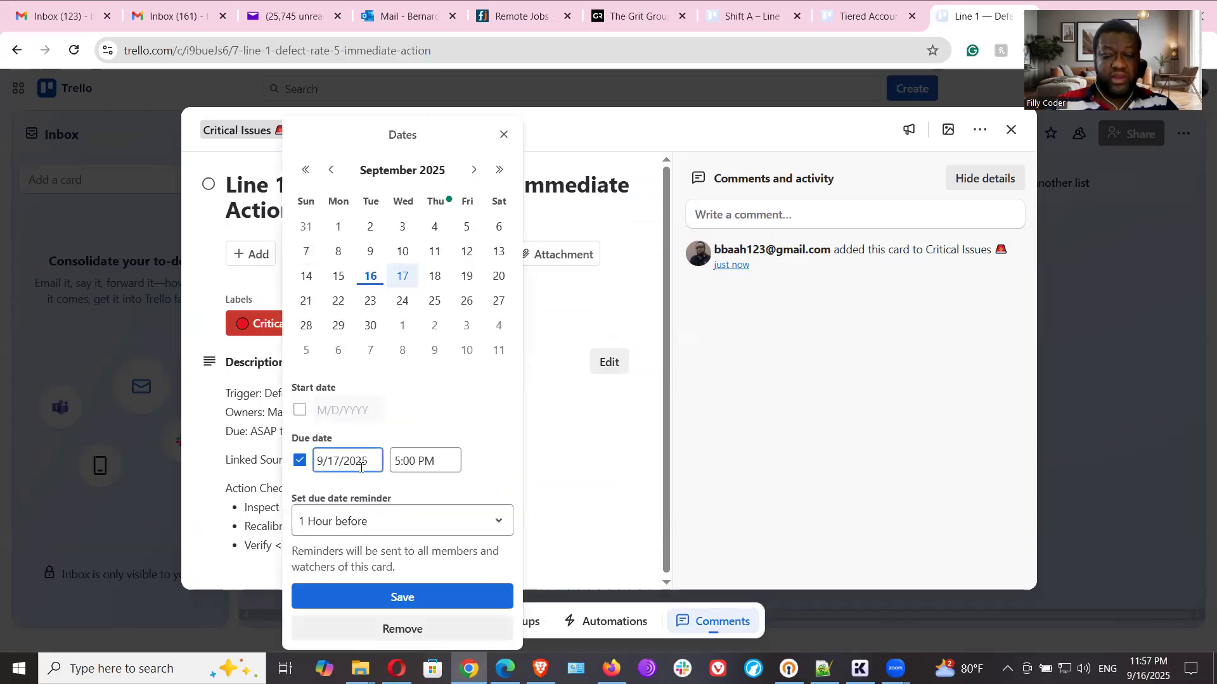
{"action": "left_click", "coordinate": [432, 598]}
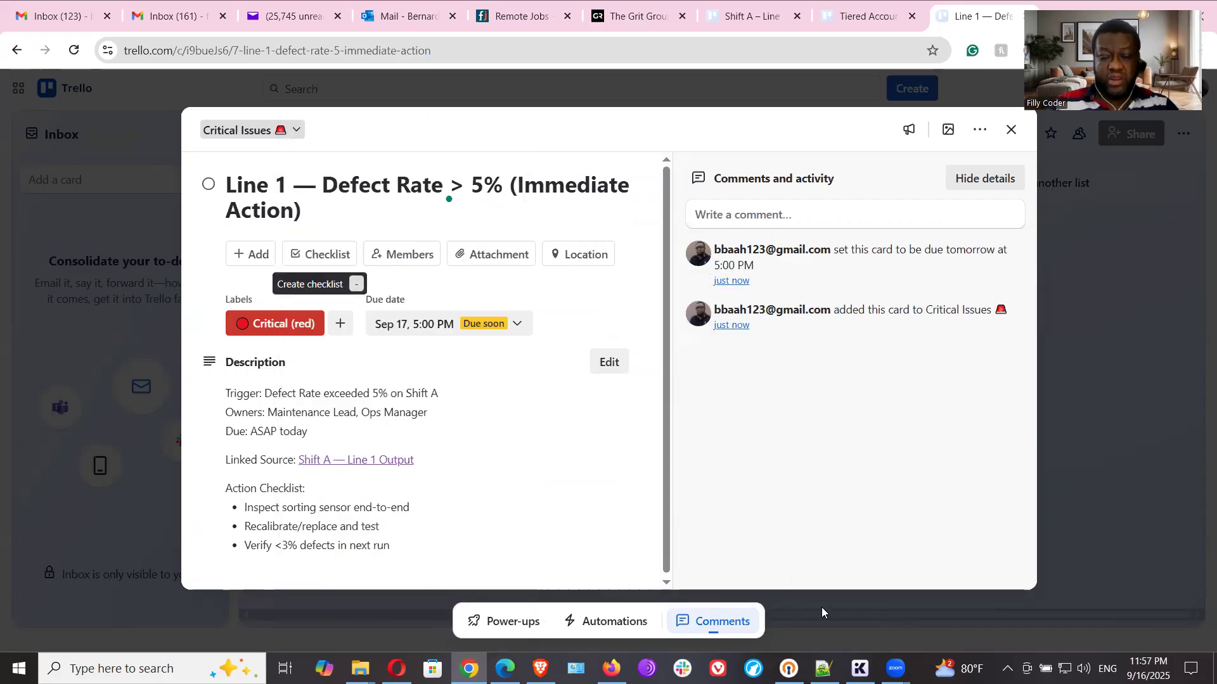
- Copy the Completed card title "RCA — Sorting Sensor Recalibration (Resolved)" from the Notepad++ notes
{"action": "left_click", "coordinate": [823, 669]}
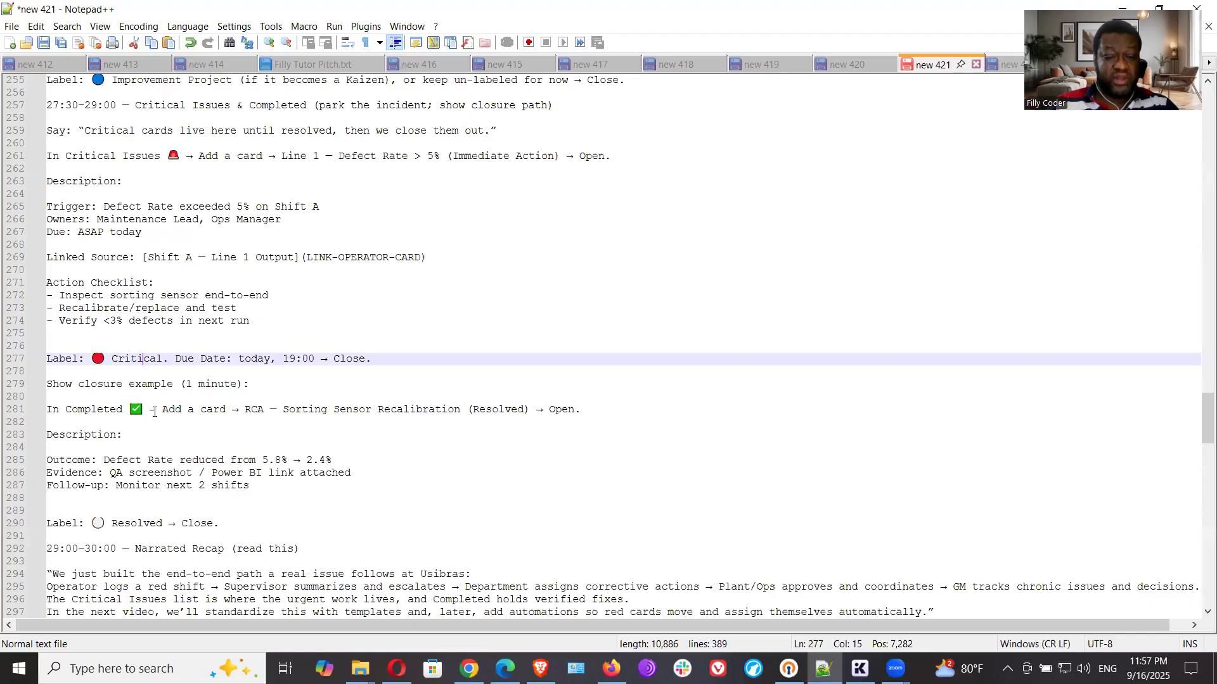
{"action": "left_click_drag", "start_coordinate": [248, 411], "coordinate": [532, 413]}
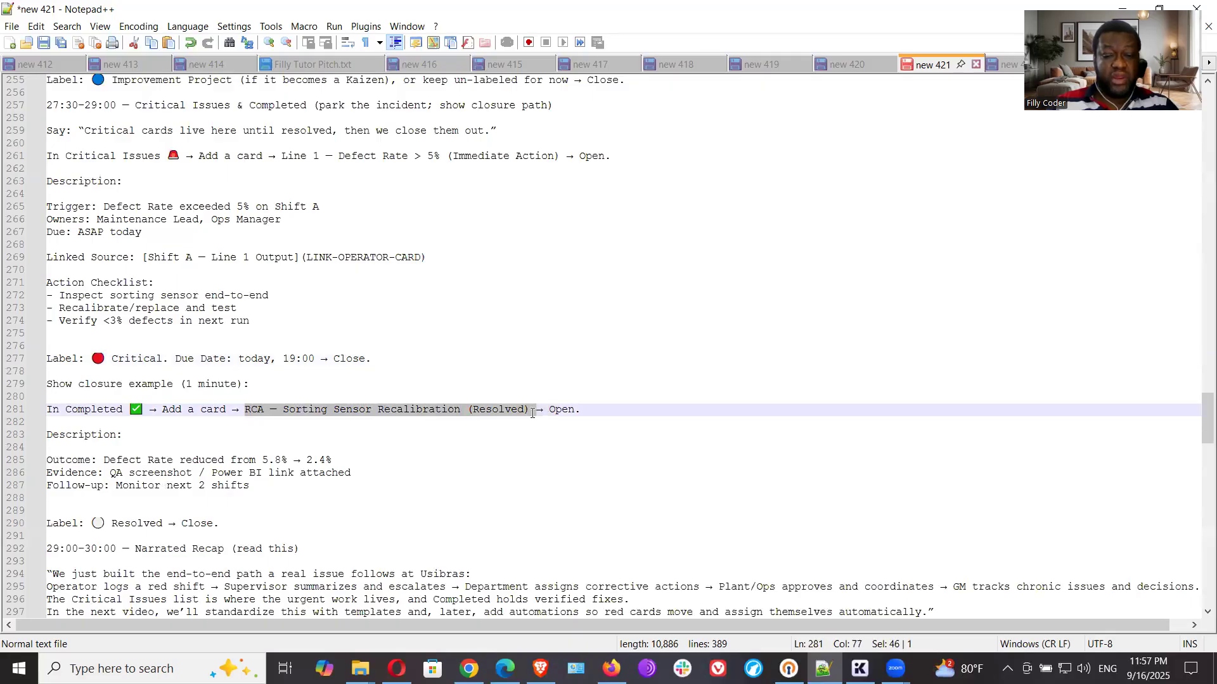
{"action": "right_click", "coordinate": [514, 410]}
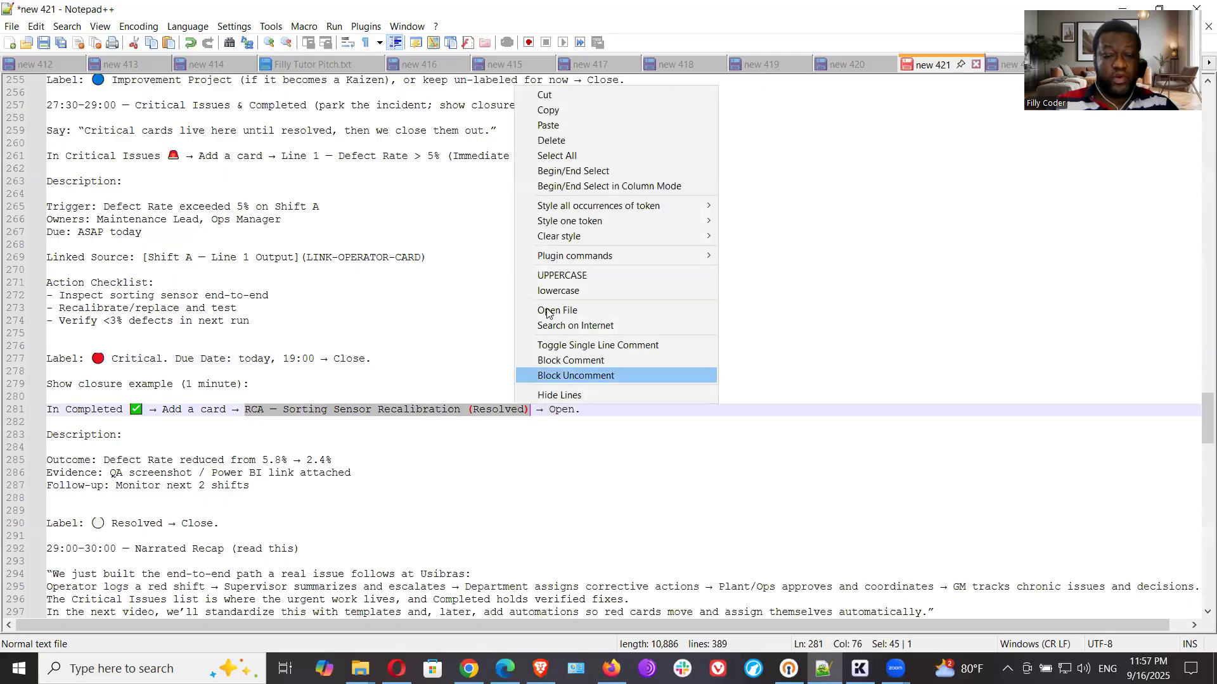
{"action": "left_click", "coordinate": [549, 111]}
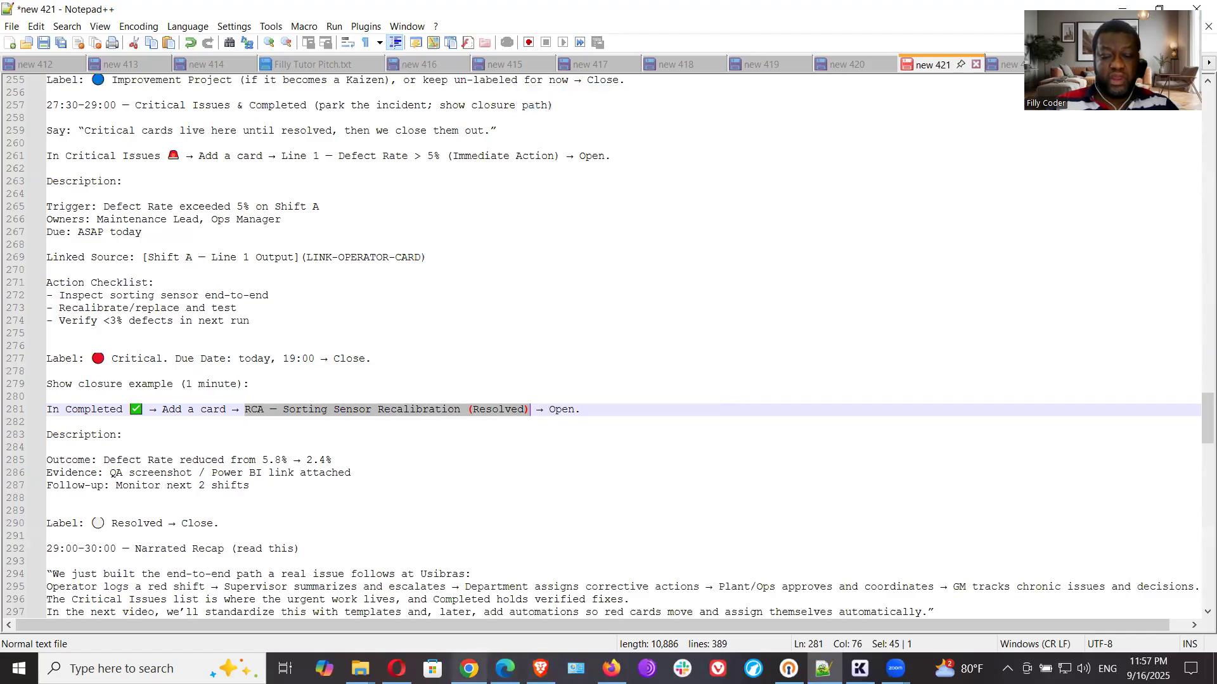
- In Trello, close the Line 1 card, add "RCA — Sorting Sensor Recalibration (Resolved)" as a card under Completed, and open it
{"action": "left_click", "coordinate": [469, 668]}
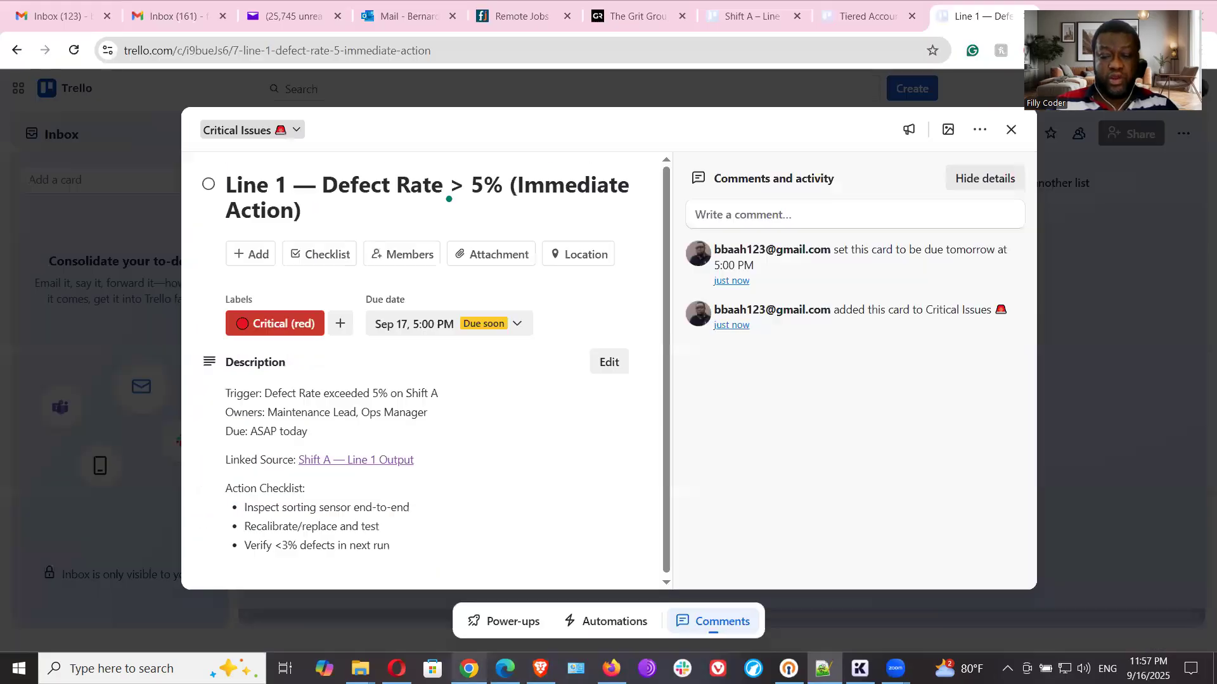
{"action": "left_click", "coordinate": [1011, 129]}
{"action": "left_click", "coordinate": [848, 222]}
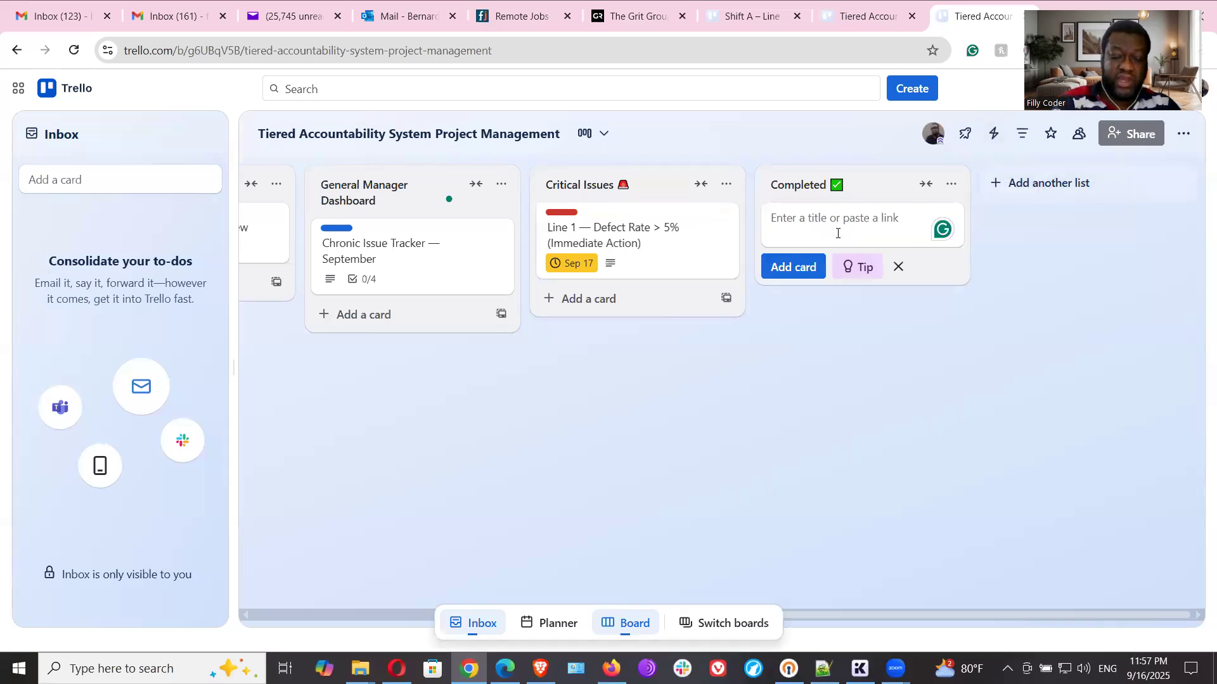
{"action": "key", "text": "ctrl+v"}
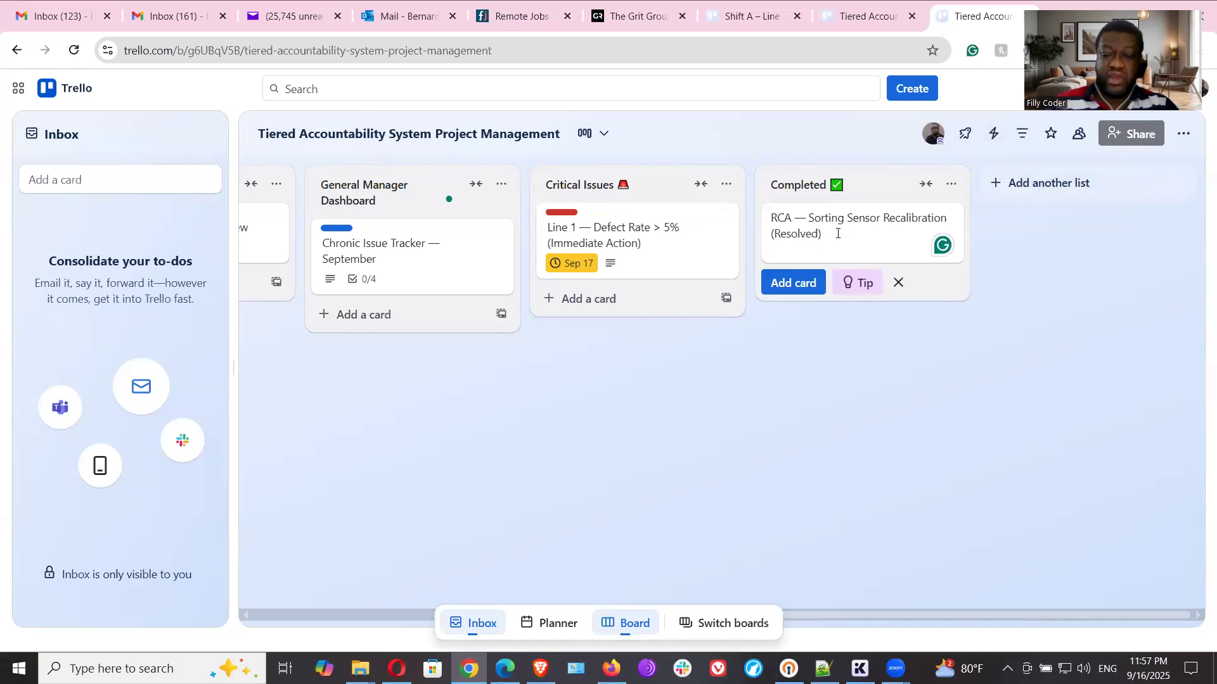
{"action": "left_click", "coordinate": [805, 291]}
{"action": "left_click", "coordinate": [831, 225]}
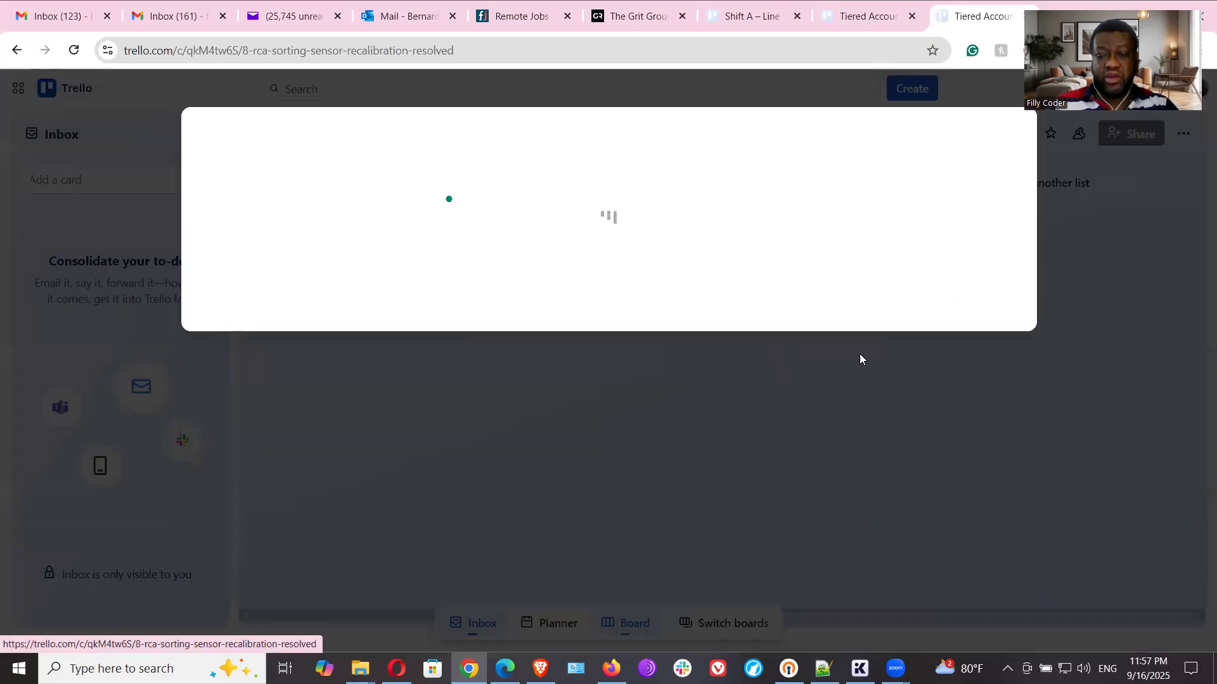
- Copy the Outcome, Evidence and Follow-up lines of the RCA card's description from the Notepad++ notes
{"action": "left_click", "coordinate": [823, 669]}
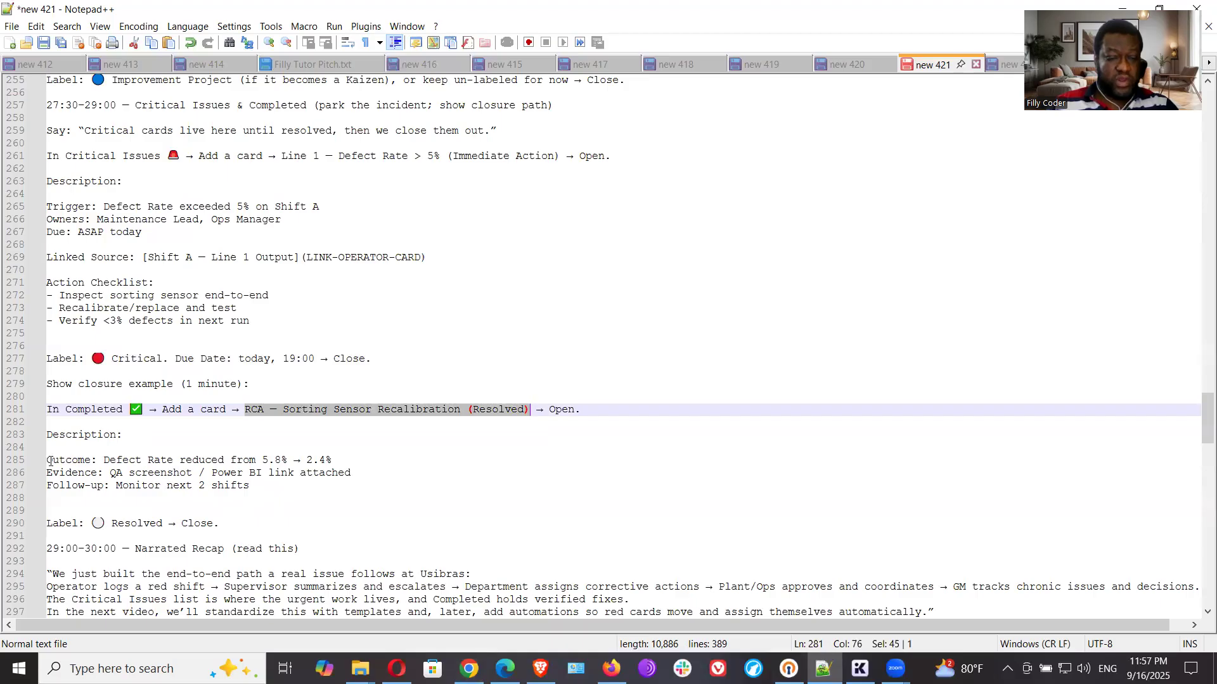
{"action": "left_click_drag", "start_coordinate": [48, 460], "coordinate": [314, 455]}
{"action": "scroll", "coordinate": [165, 424], "scroll_direction": "down", "scroll_amount": 1}
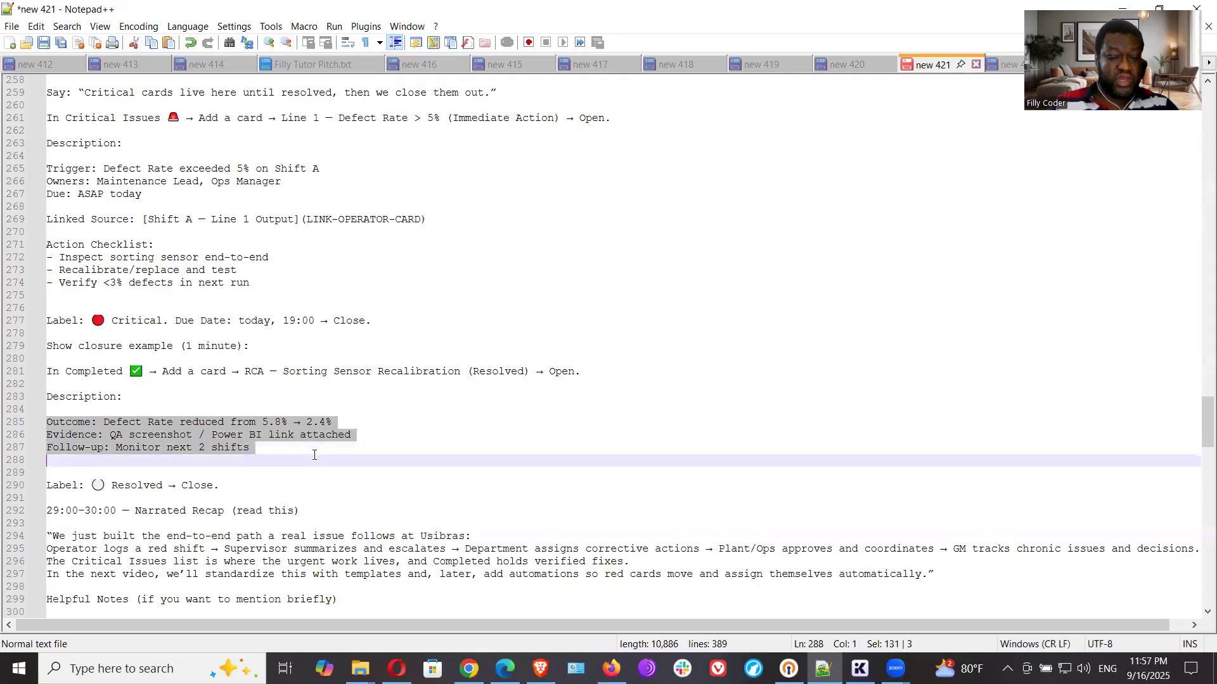
{"action": "right_click", "coordinate": [228, 445]}
{"action": "left_click", "coordinate": [274, 145]}
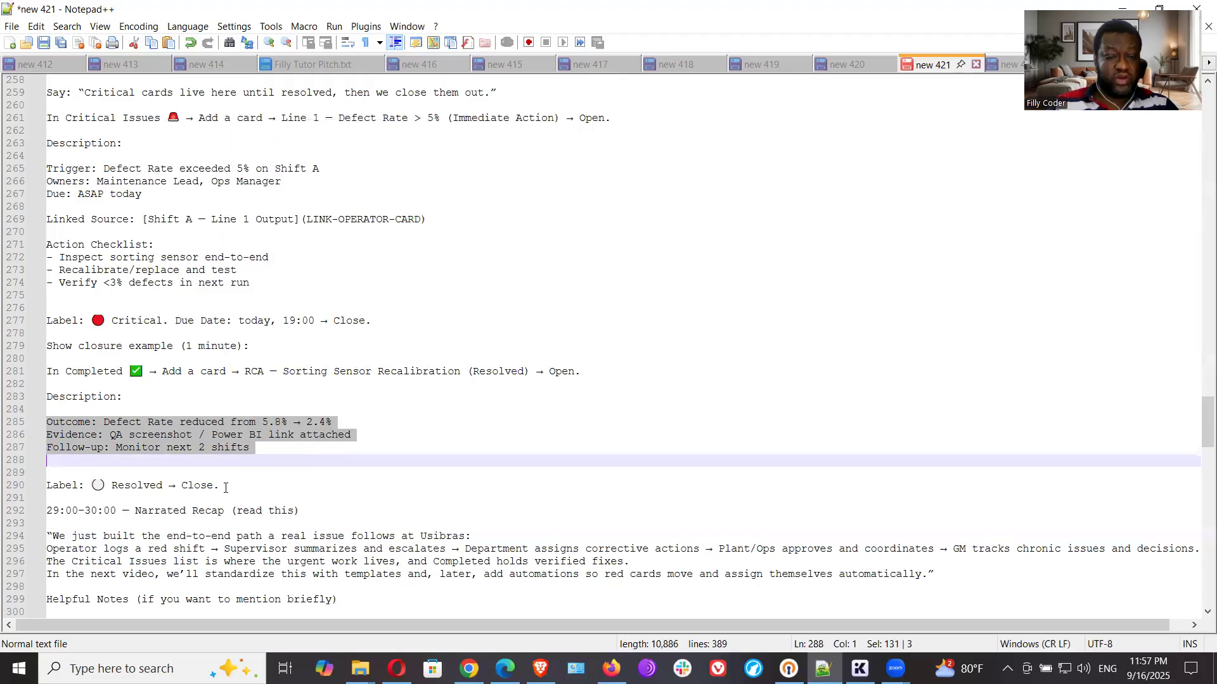
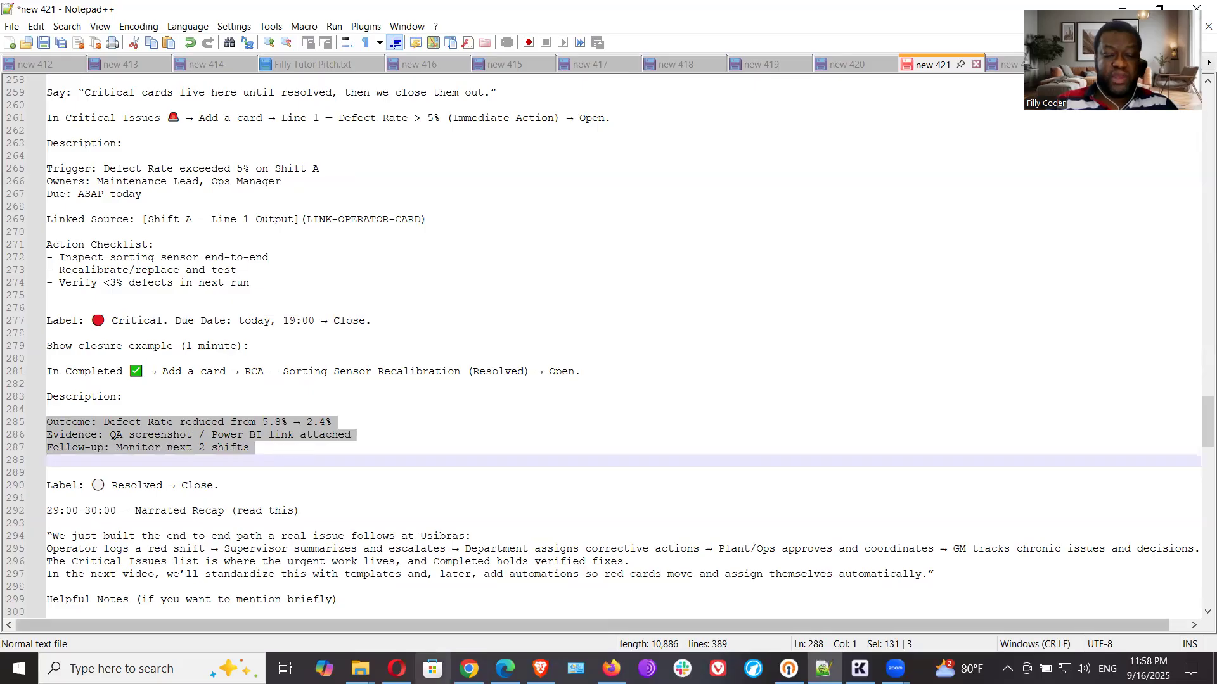
- Back in Trello, paste the copied Outcome, Evidence and Follow-up lines as the RCA card's description and save it
{"action": "left_click", "coordinate": [469, 669]}
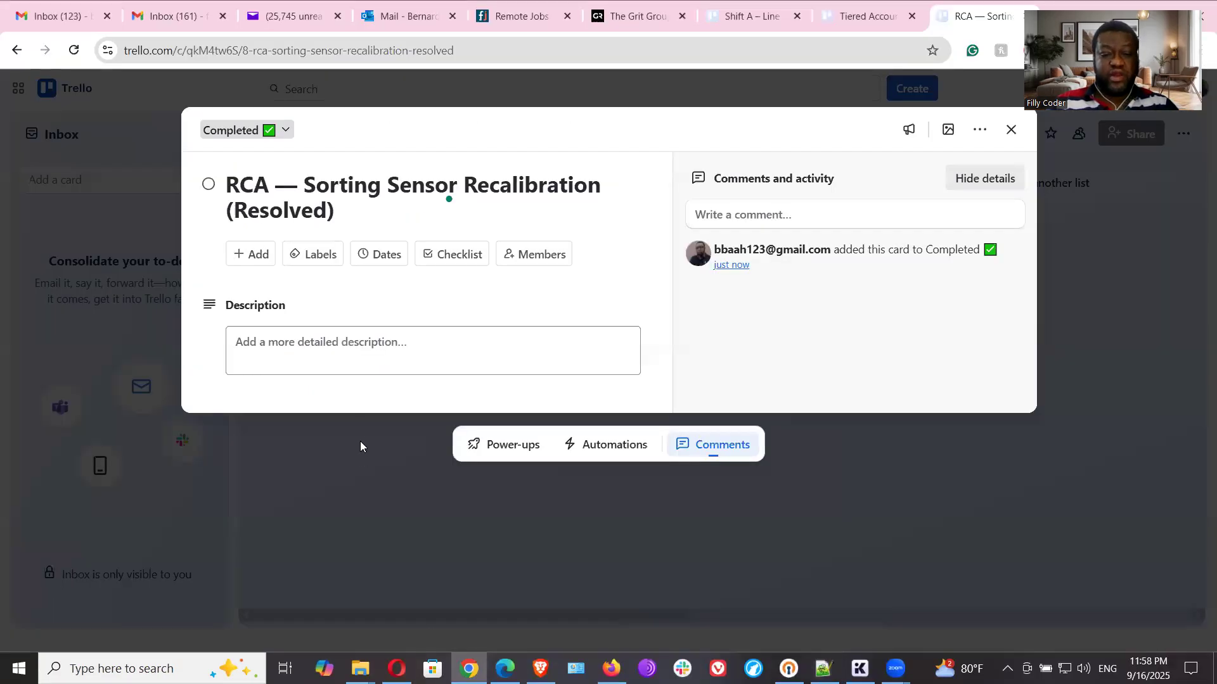
{"action": "left_click", "coordinate": [360, 351]}
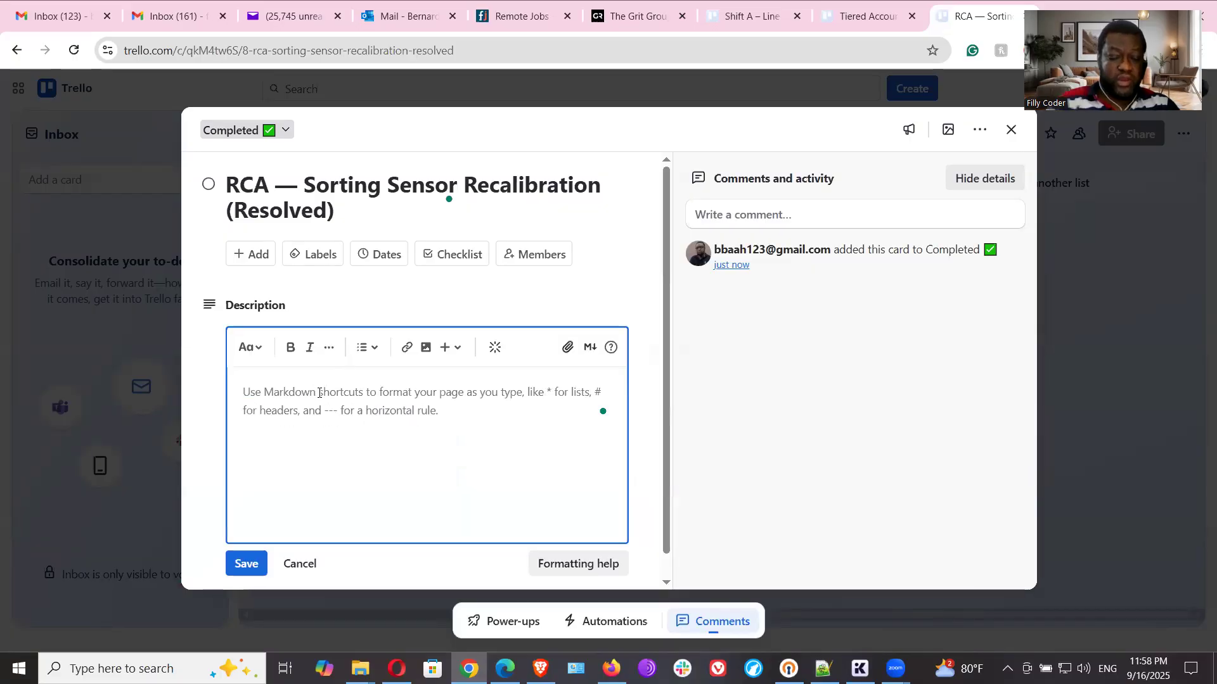
{"action": "type", "text": "Outcome: Defect Rate reduced from 5.8% → 2.4% Evidence: QA screenshot / Power BI link attached Follow-up: Monitor next 2 shifts"}
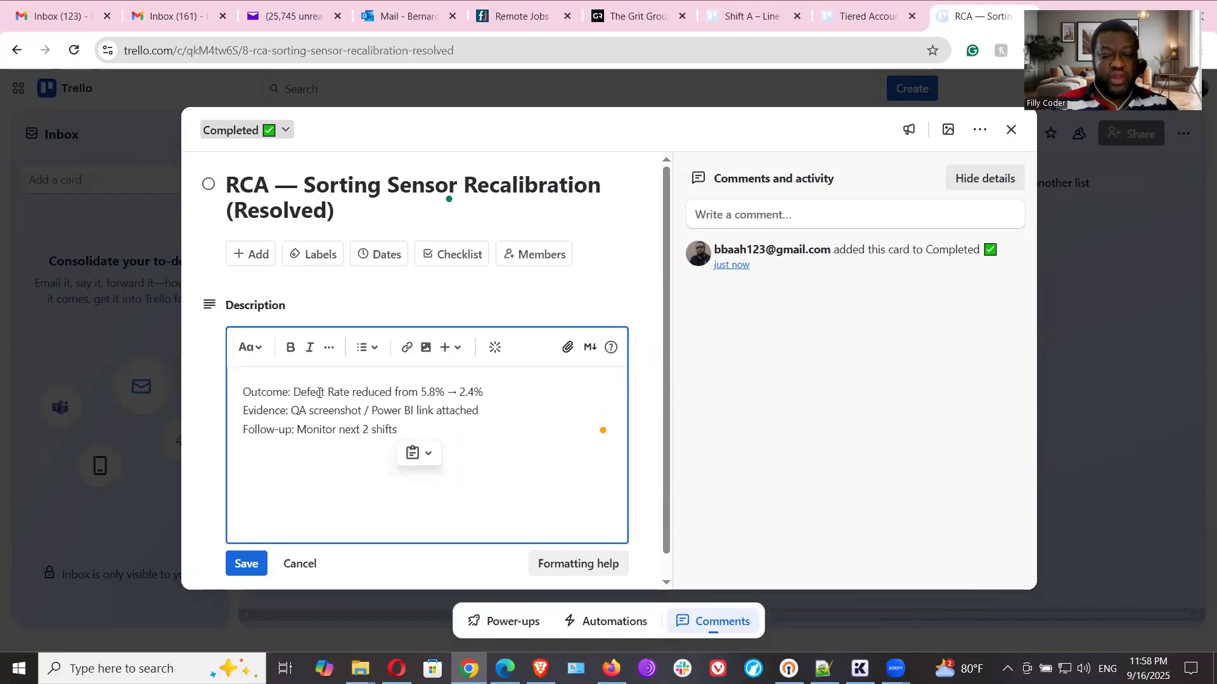
{"action": "left_click", "coordinate": [247, 563]}
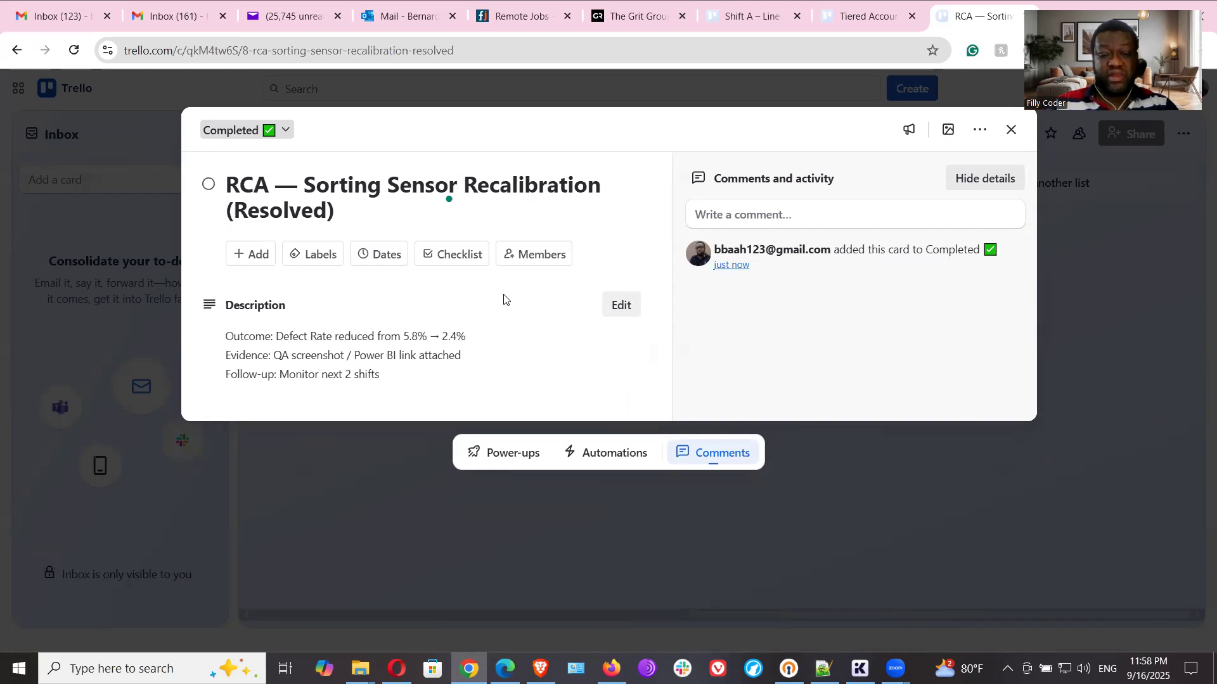
- Start attaching a computer file to the RCA card and browse to the USIBRAS GH folder inside Application Development Clients on drive E:
{"action": "left_click", "coordinate": [239, 254]}
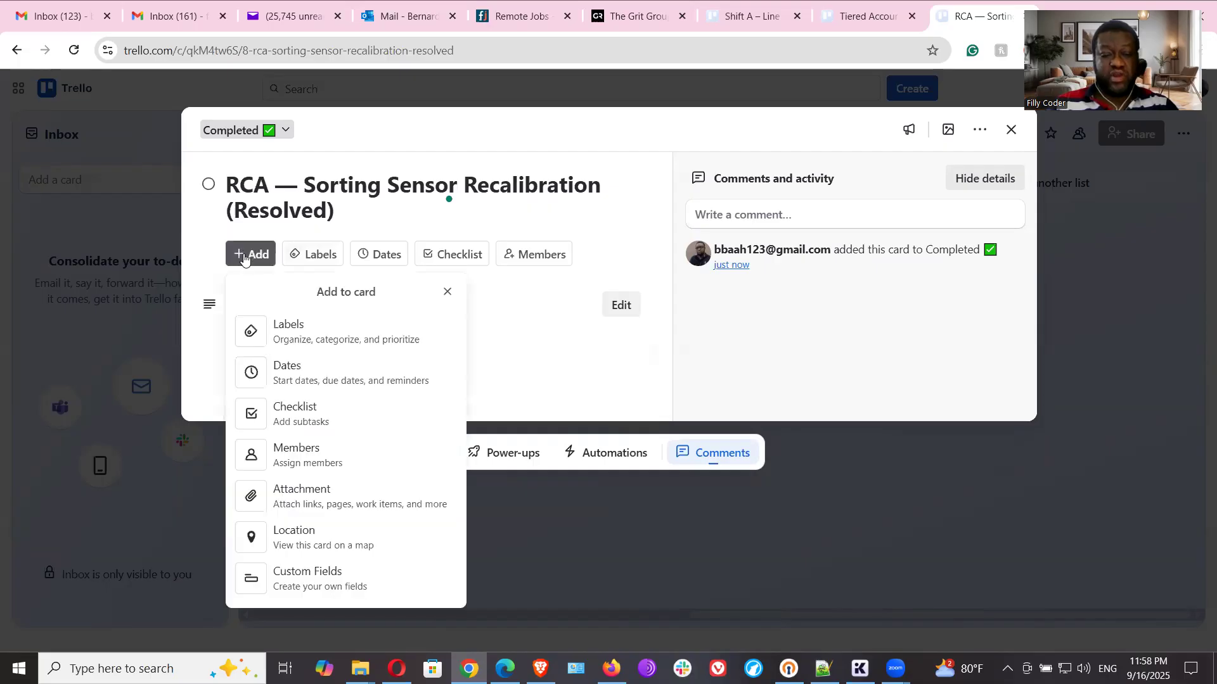
{"action": "left_click", "coordinate": [325, 500]}
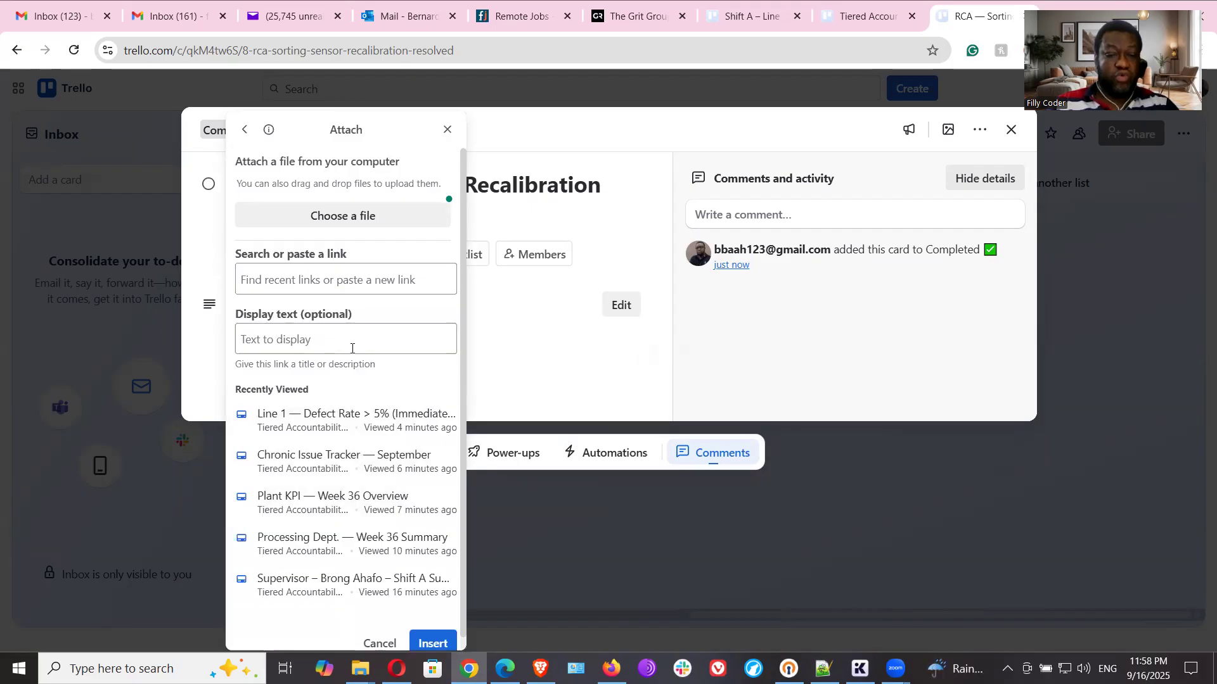
{"action": "left_click", "coordinate": [344, 222]}
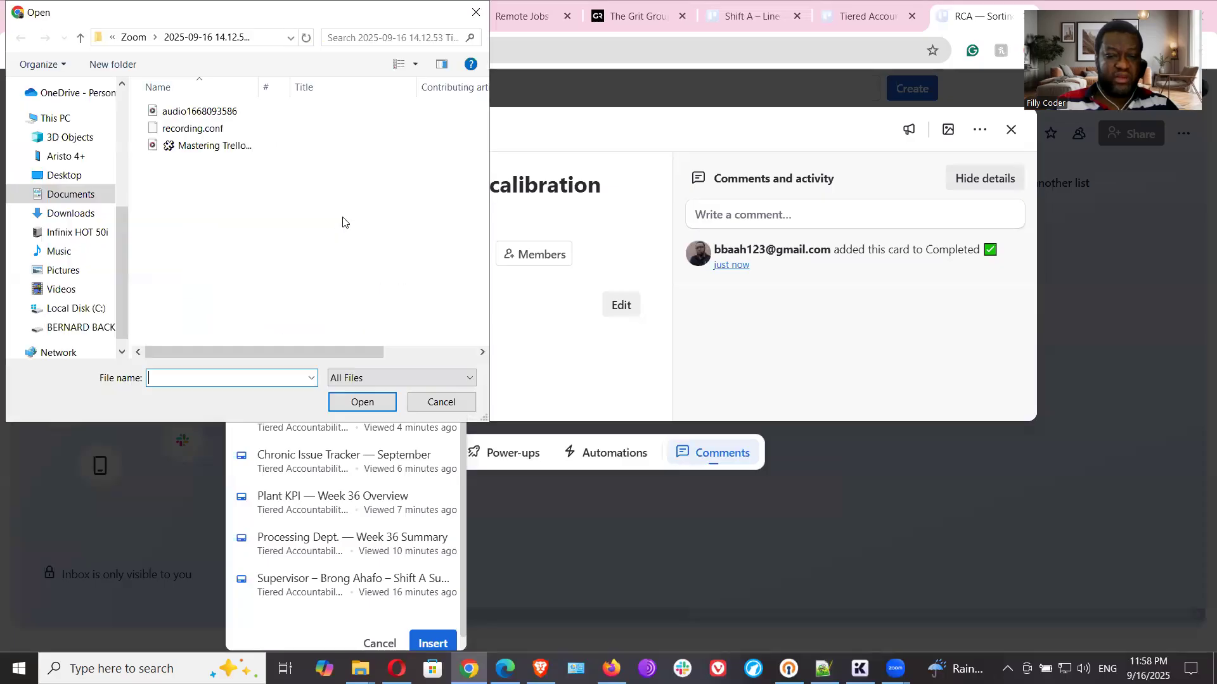
{"action": "scroll", "coordinate": [100, 256], "scroll_direction": "down", "scroll_amount": 1}
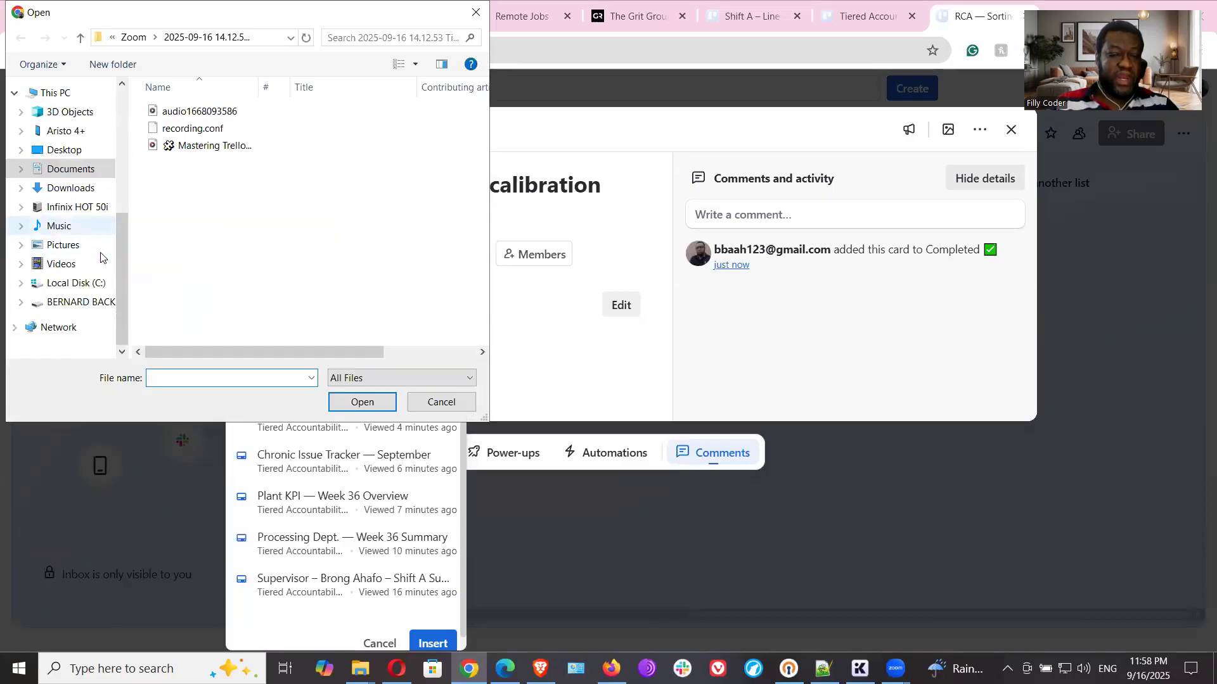
{"action": "left_click", "coordinate": [95, 301]}
{"action": "scroll", "coordinate": [219, 226], "scroll_direction": "down", "scroll_amount": 2}
{"action": "scroll", "coordinate": [219, 226], "scroll_direction": "up", "scroll_amount": 2}
{"action": "left_click", "coordinate": [209, 163]}
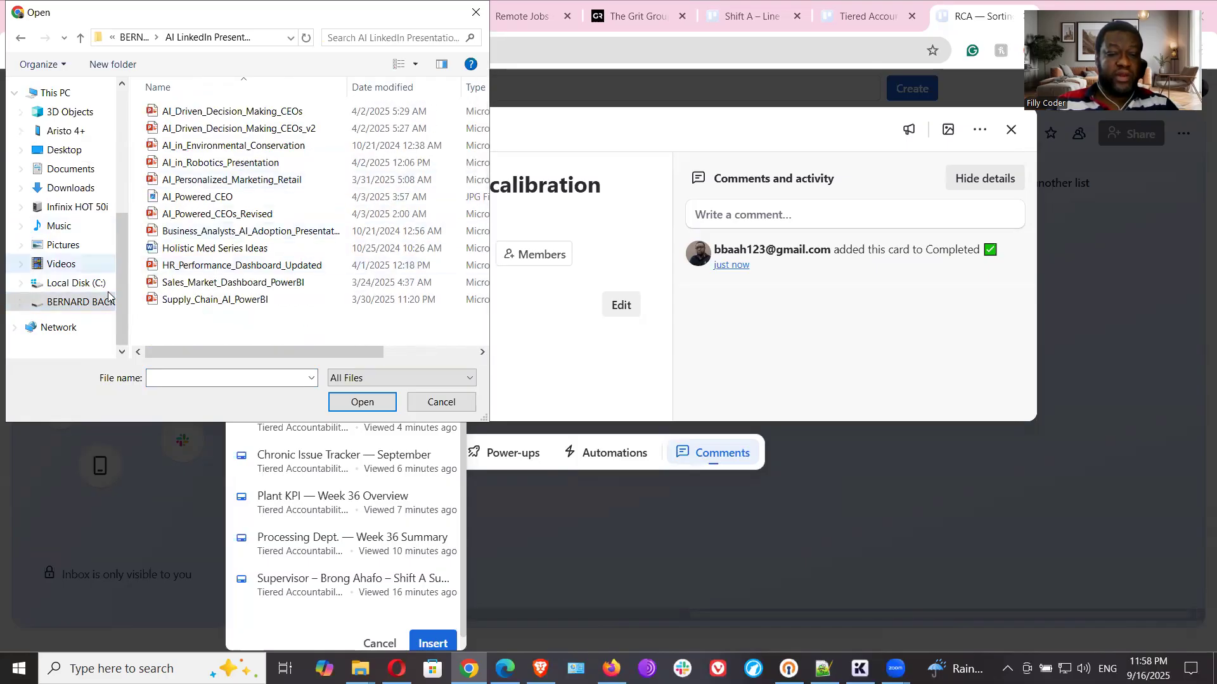
{"action": "left_click", "coordinate": [71, 303]}
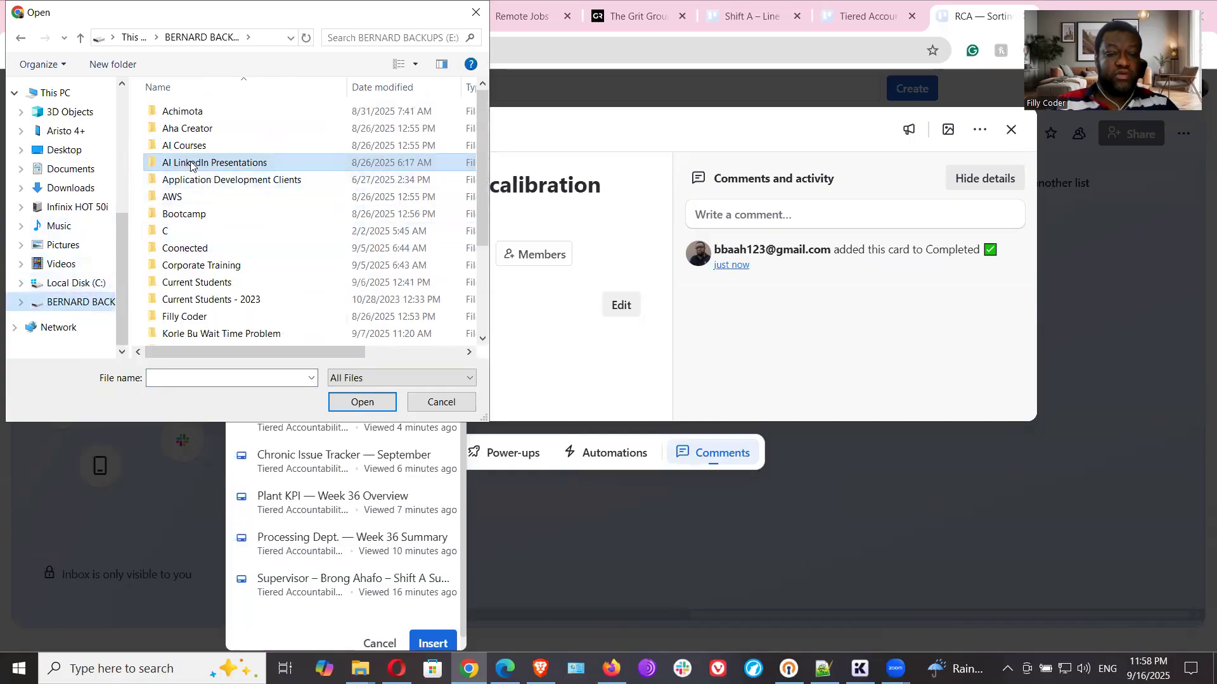
{"action": "double_click", "coordinate": [176, 180]}
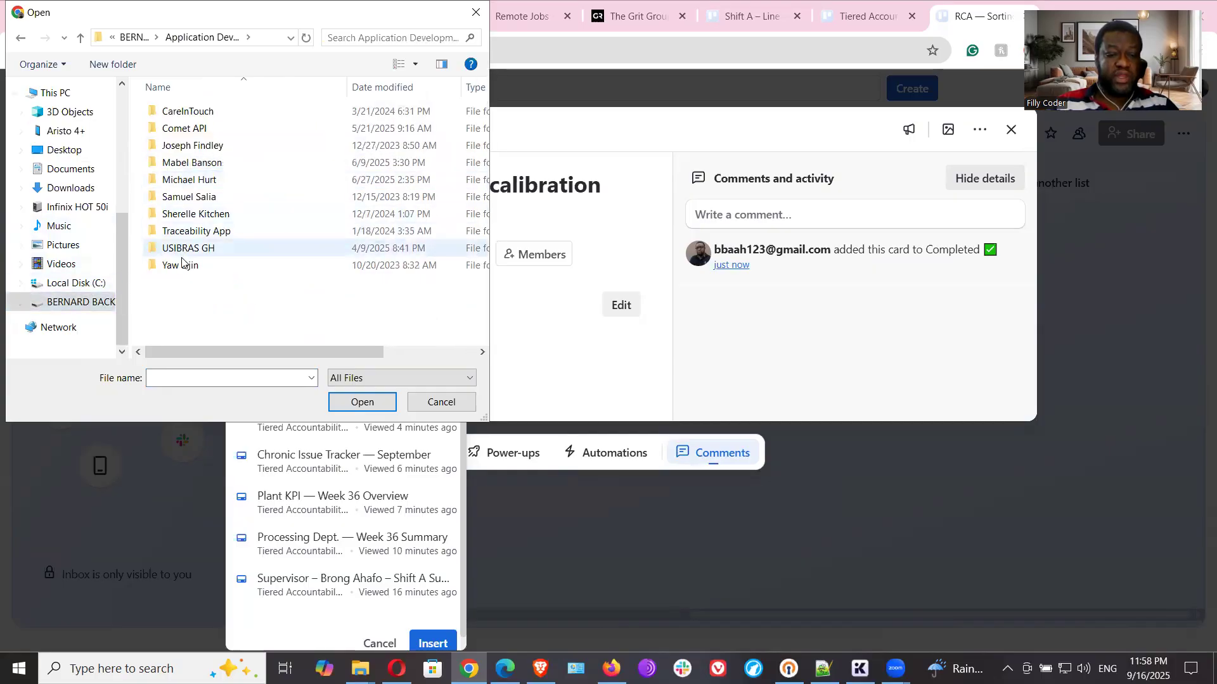
{"action": "double_click", "coordinate": [181, 248]}
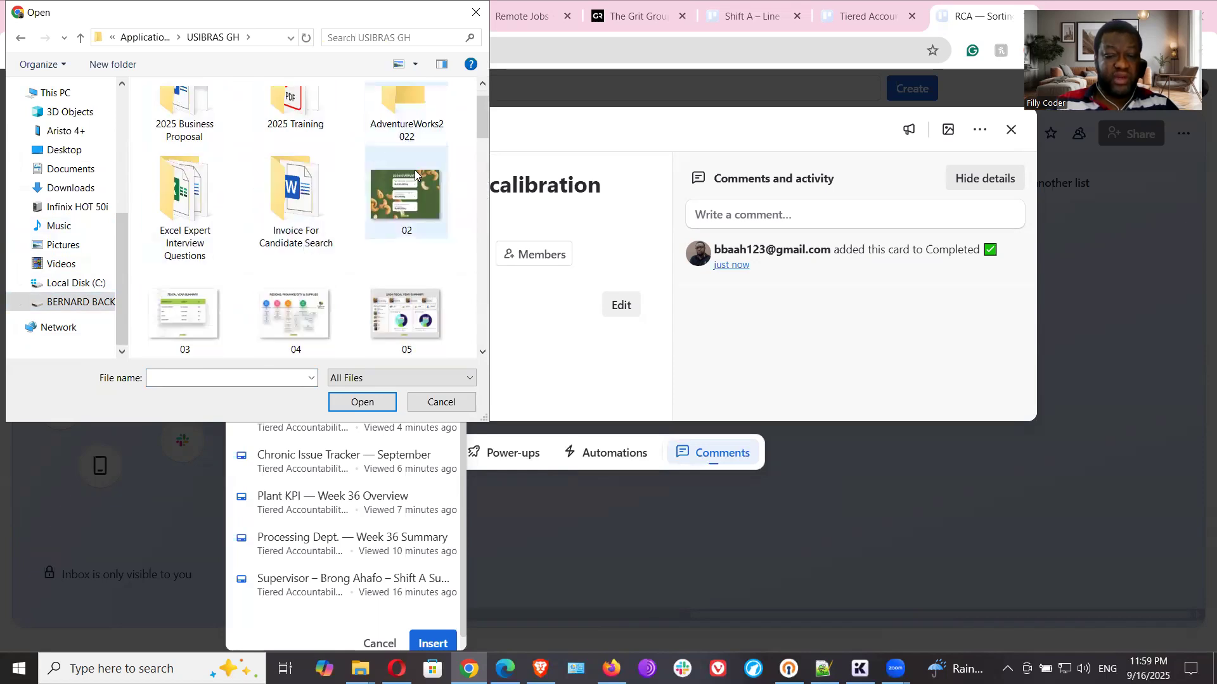
{"action": "double_click", "coordinate": [284, 147]}
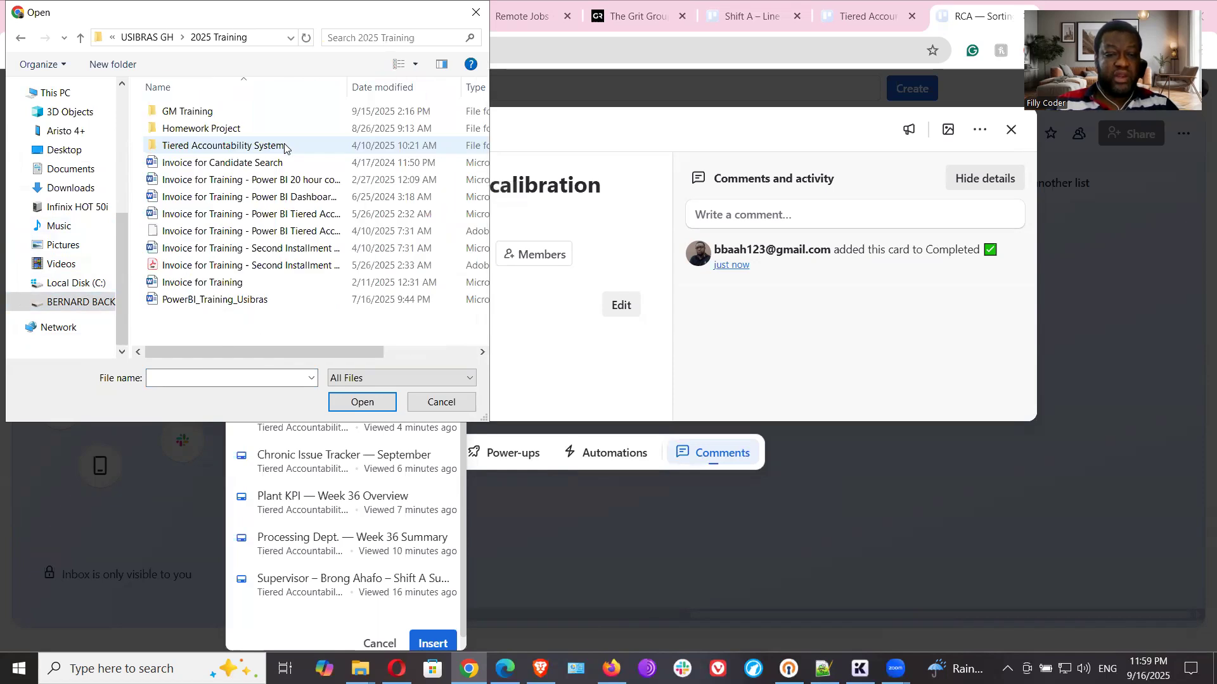
{"action": "double_click", "coordinate": [186, 113]}
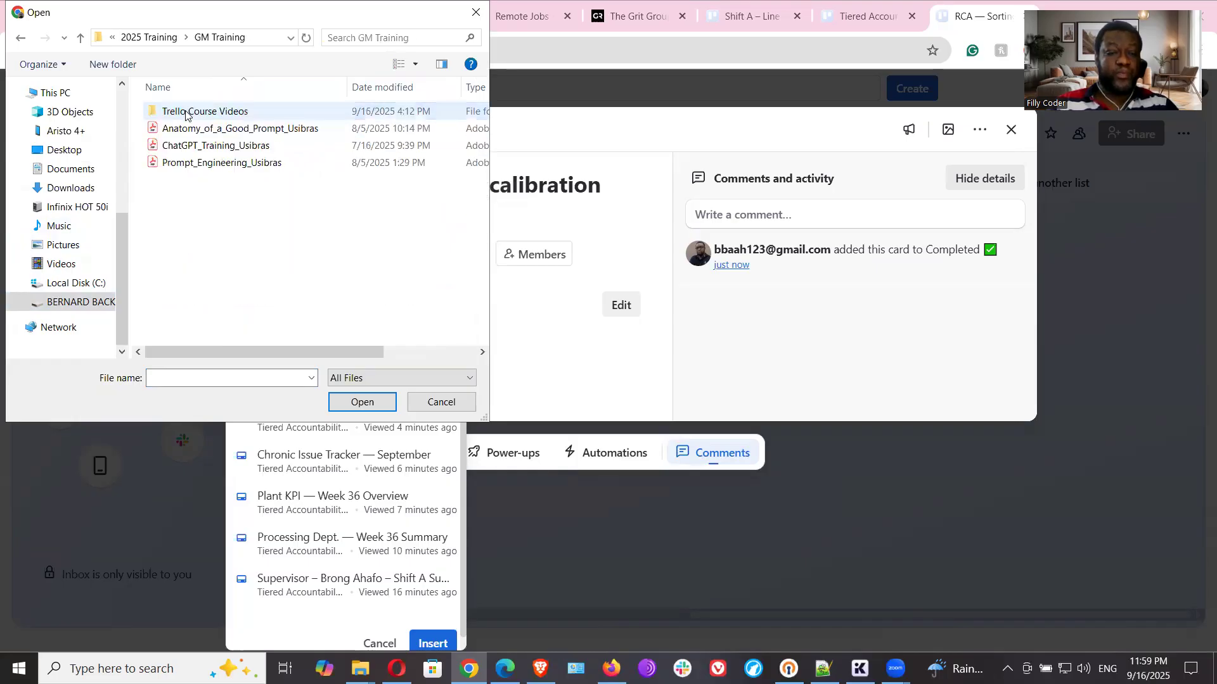
{"action": "double_click", "coordinate": [186, 113]}
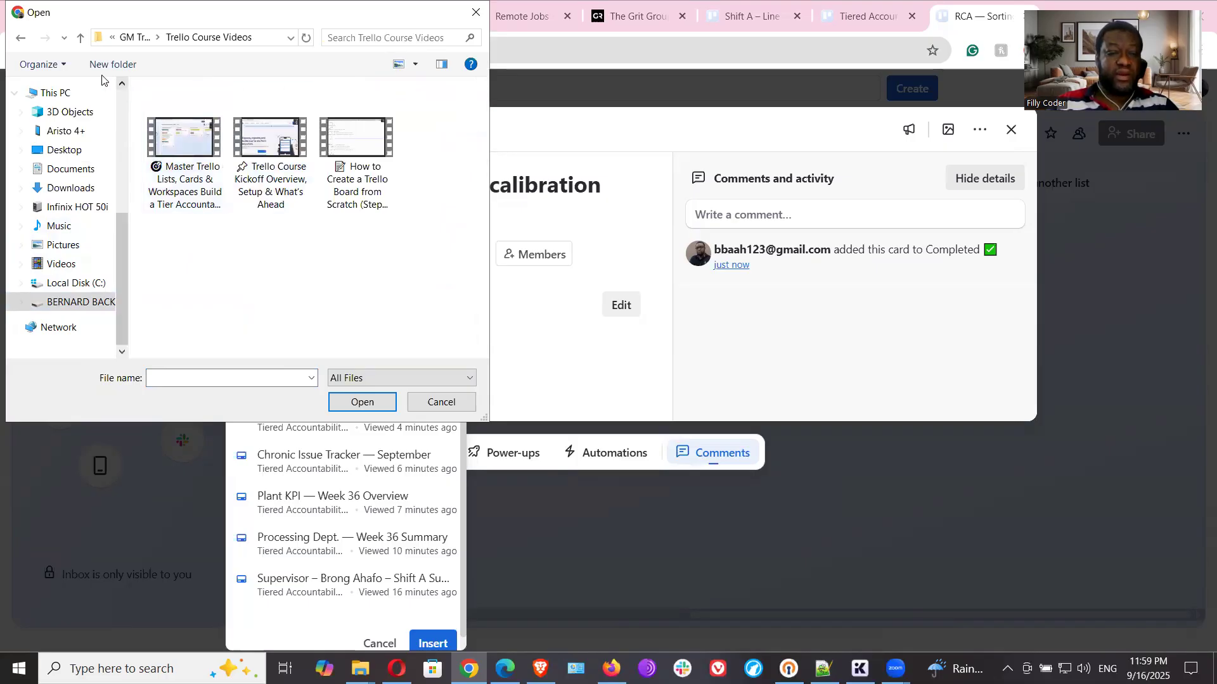
{"action": "left_click", "coordinate": [80, 39]}
{"action": "left_click", "coordinate": [80, 39]}
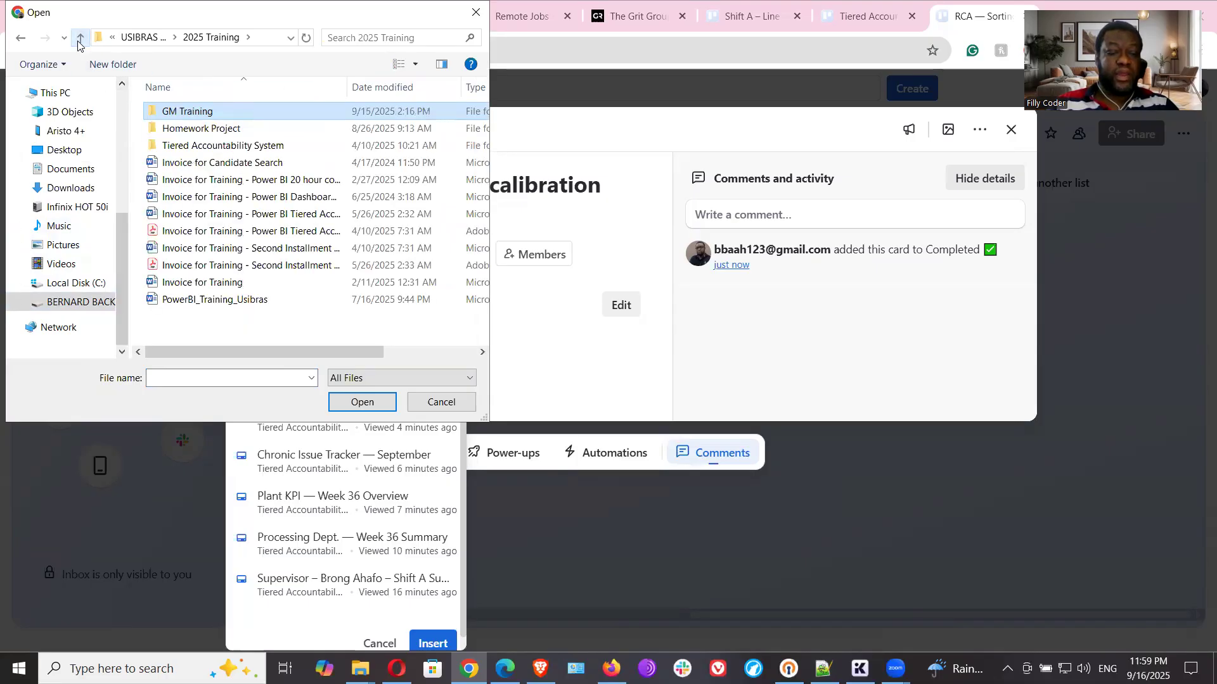
{"action": "left_click", "coordinate": [79, 40]}
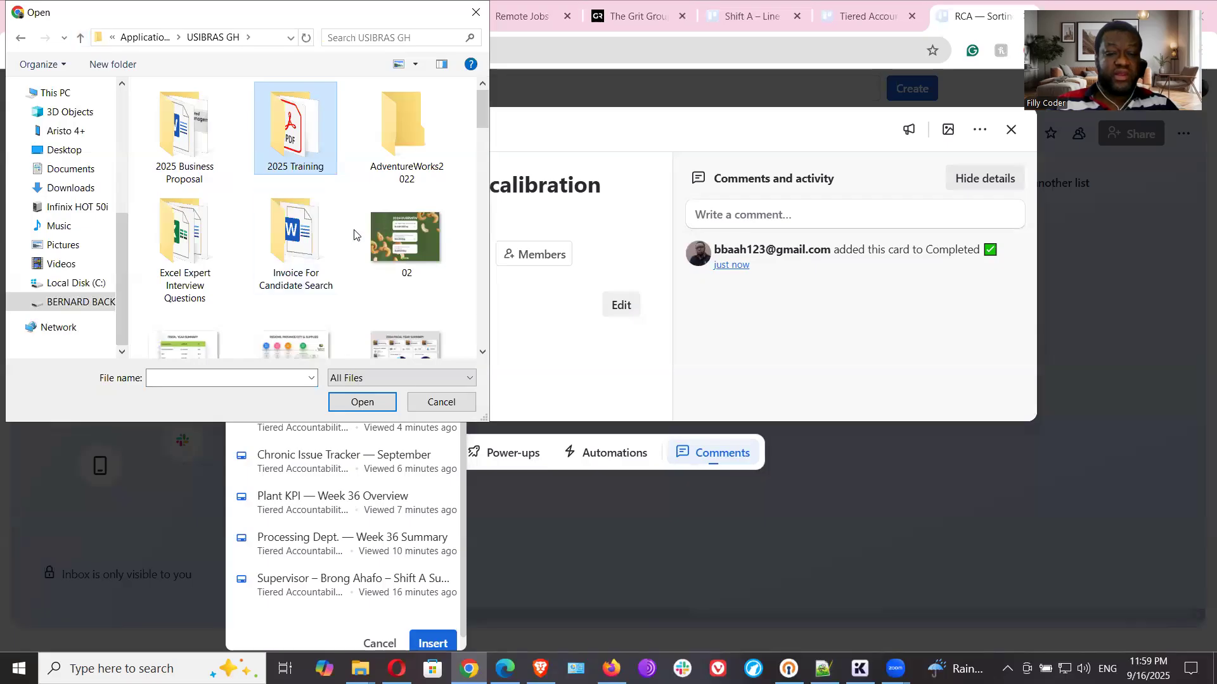
- Attach the 2024 fiscal year summary image 05 from the USIBRAS GH folder to the RCA card
{"action": "scroll", "coordinate": [354, 235], "scroll_direction": "down", "scroll_amount": 3}
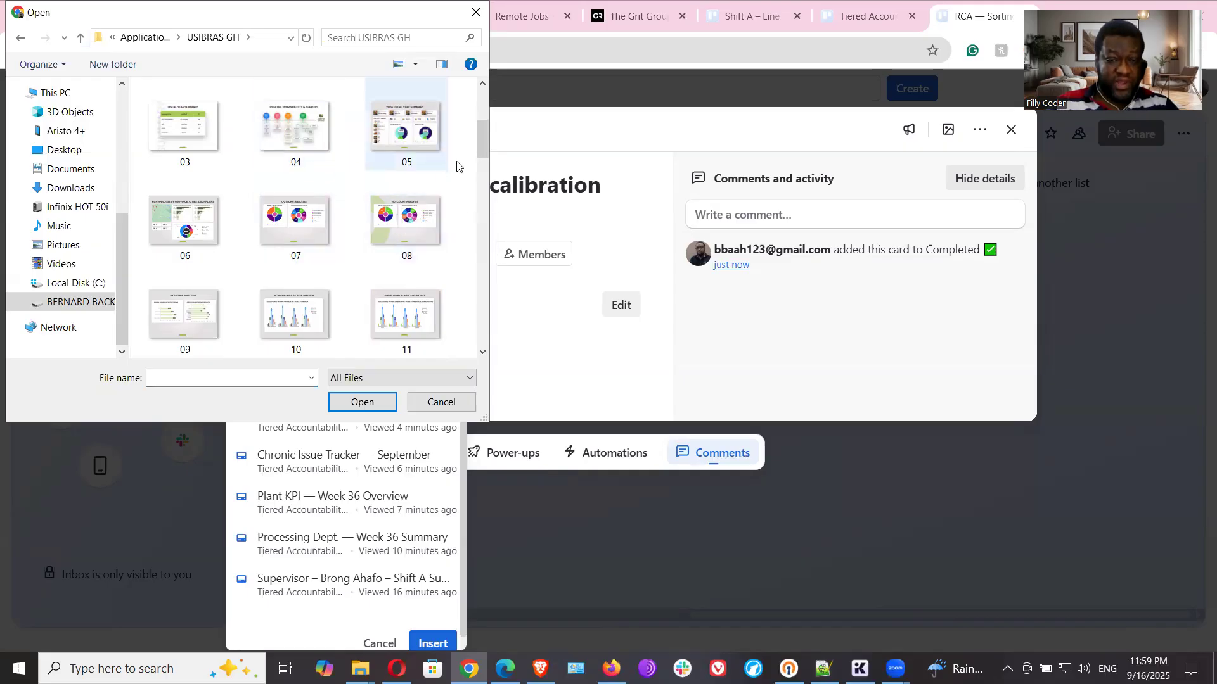
{"action": "mouse_move", "coordinate": [481, 141]}
{"action": "left_mouse_down"}
{"action": "mouse_move", "coordinate": [480, 157]}
{"action": "mouse_move", "coordinate": [480, 128]}
{"action": "left_mouse_up"}
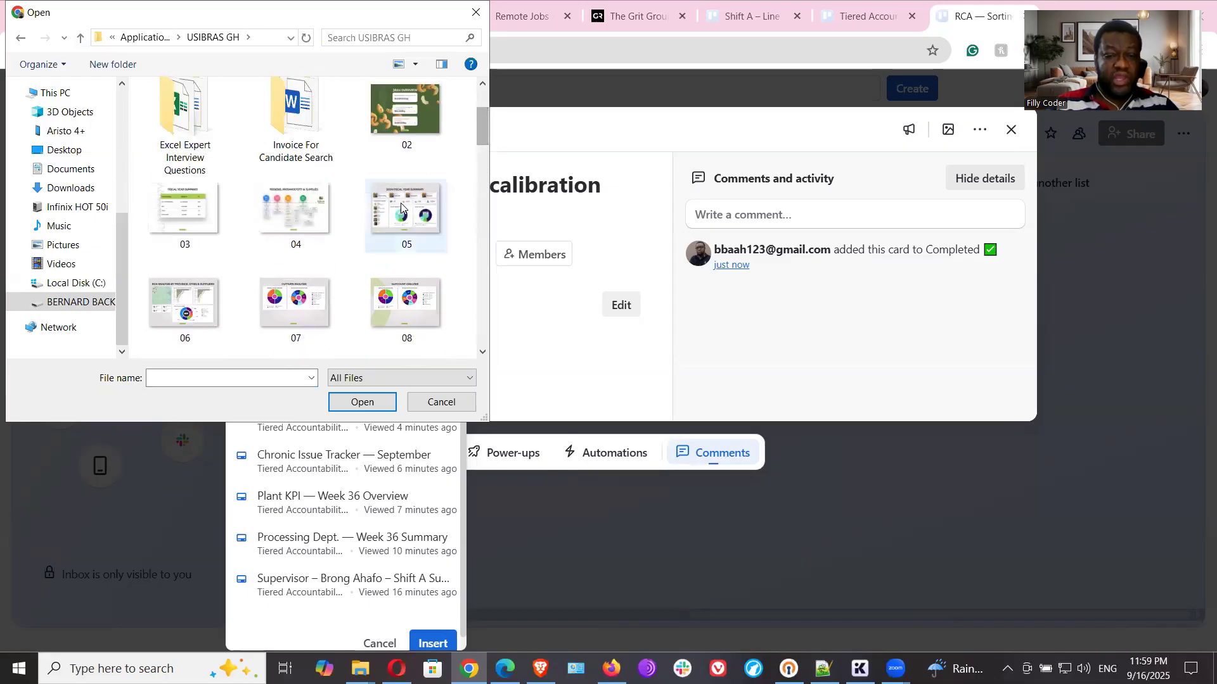
{"action": "left_click", "coordinate": [400, 220]}
{"action": "double_click", "coordinate": [400, 220]}
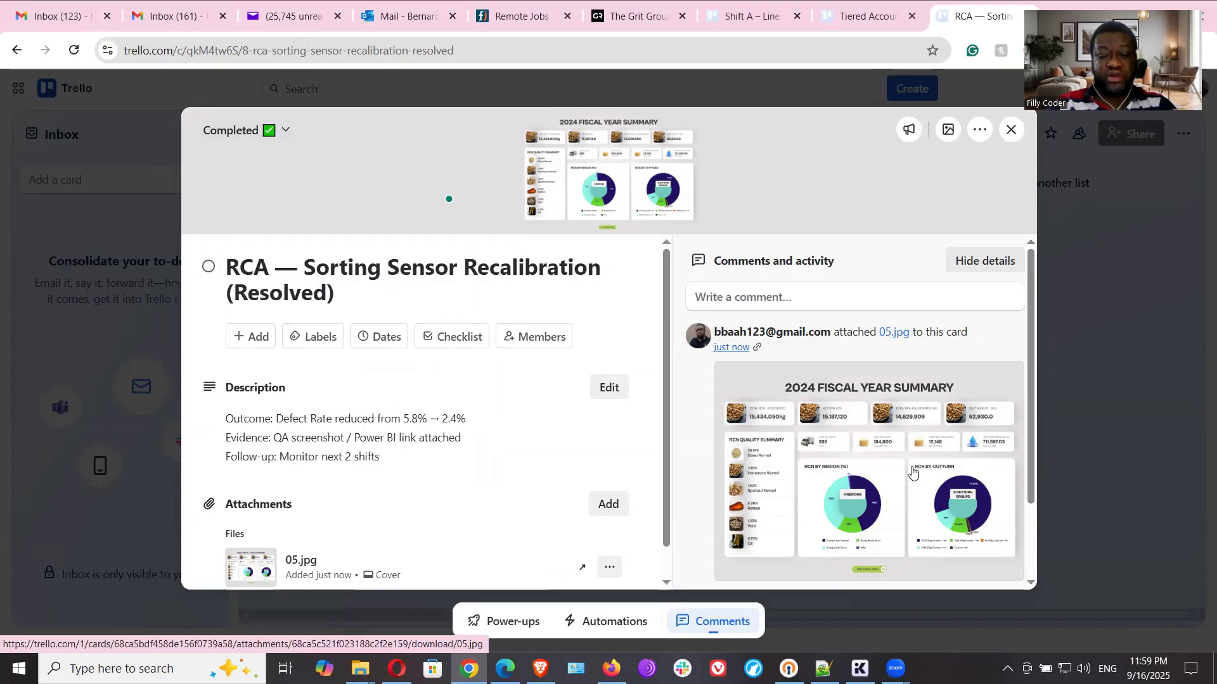
- Review the RCA card's cover, description and attachment, check how it looks in the Completed list, and leave the card closed
{"action": "scroll", "coordinate": [532, 405], "scroll_direction": "down", "scroll_amount": 1}
{"action": "scroll", "coordinate": [548, 394], "scroll_direction": "up", "scroll_amount": 1}
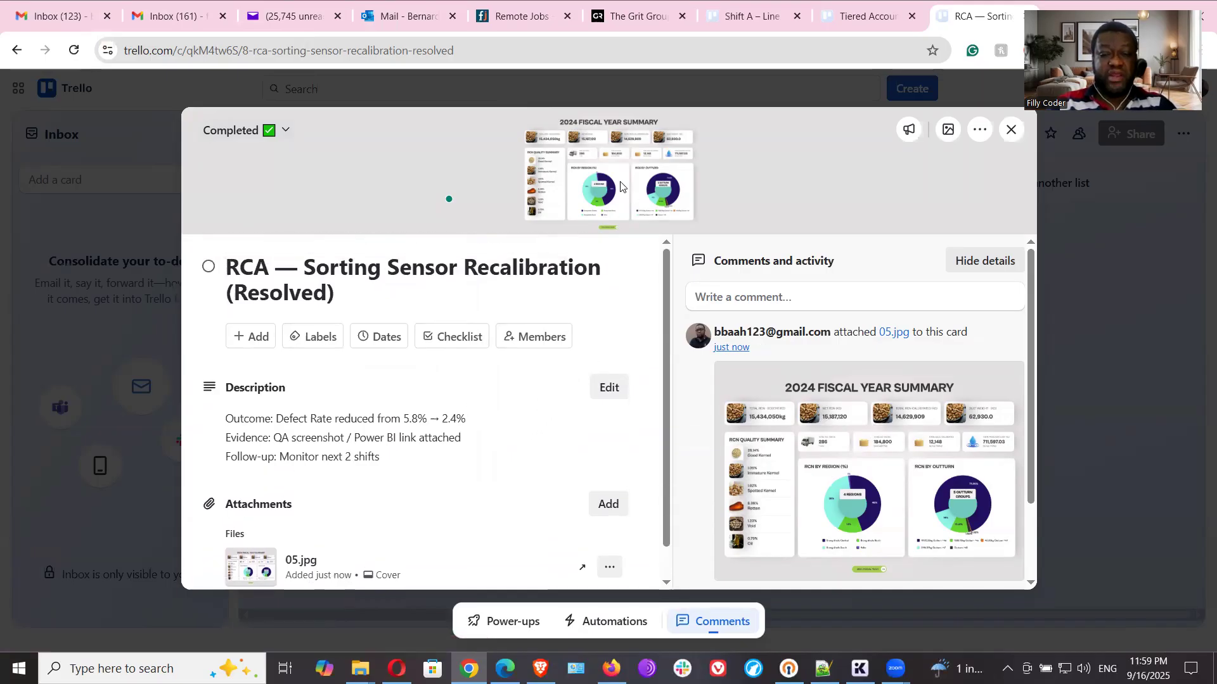
{"action": "left_click", "coordinate": [1008, 132]}
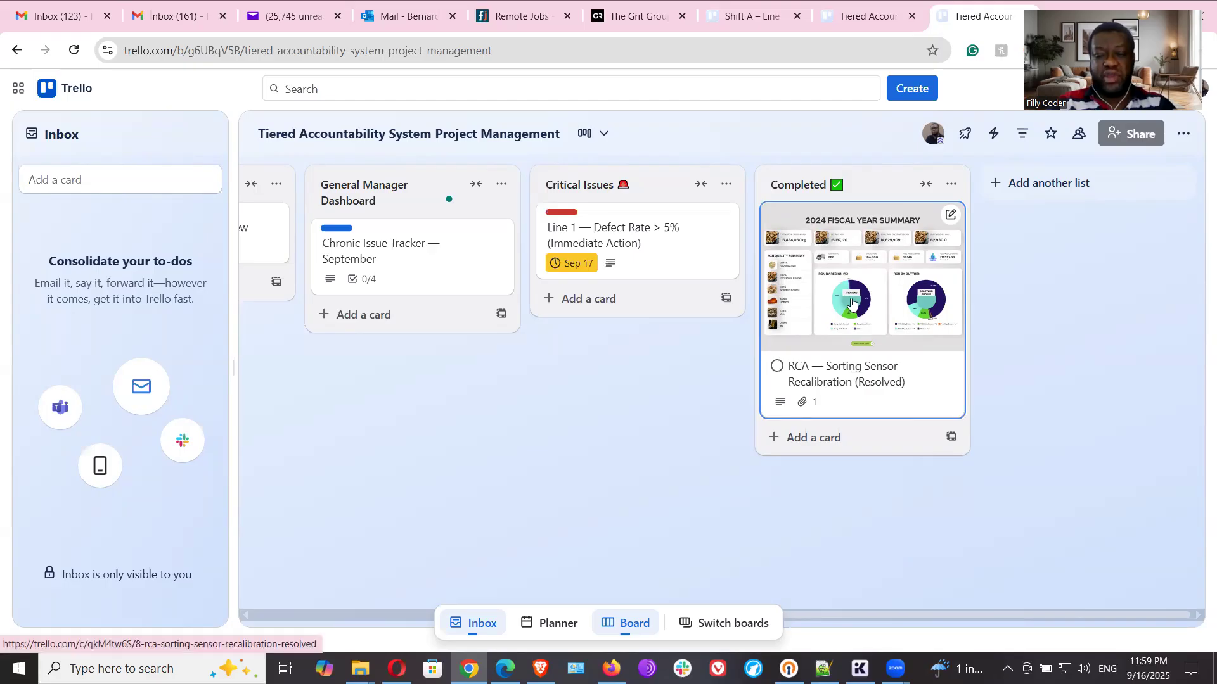
{"action": "left_click", "coordinate": [837, 379]}
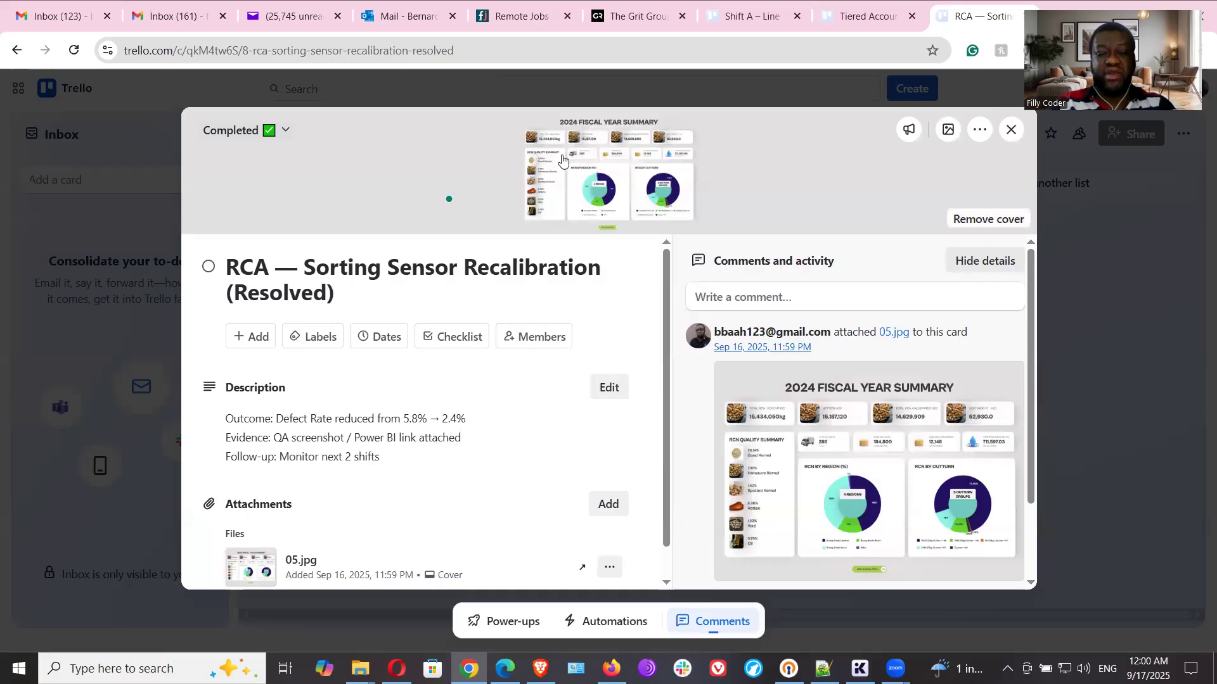
{"action": "left_click", "coordinate": [1011, 131]}
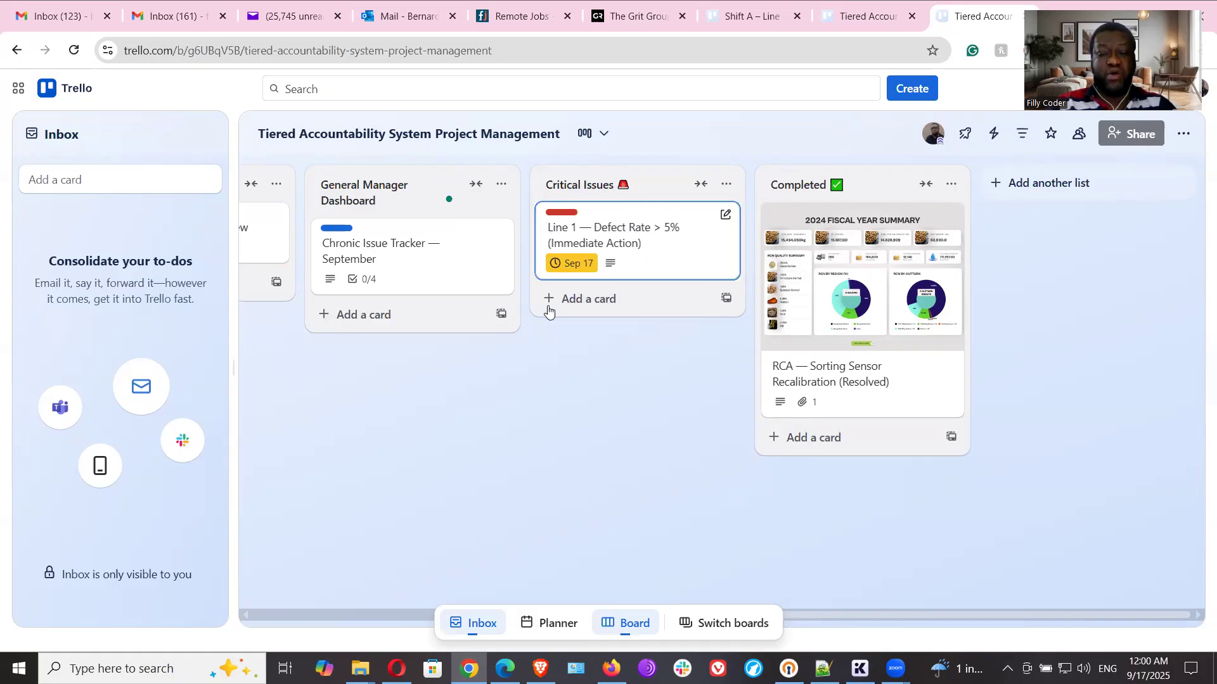
- Move the Line 1 defect card from Critical Issues to Completed and return it to Critical Issues
{"action": "left_click_drag", "start_coordinate": [630, 253], "coordinate": [869, 264]}
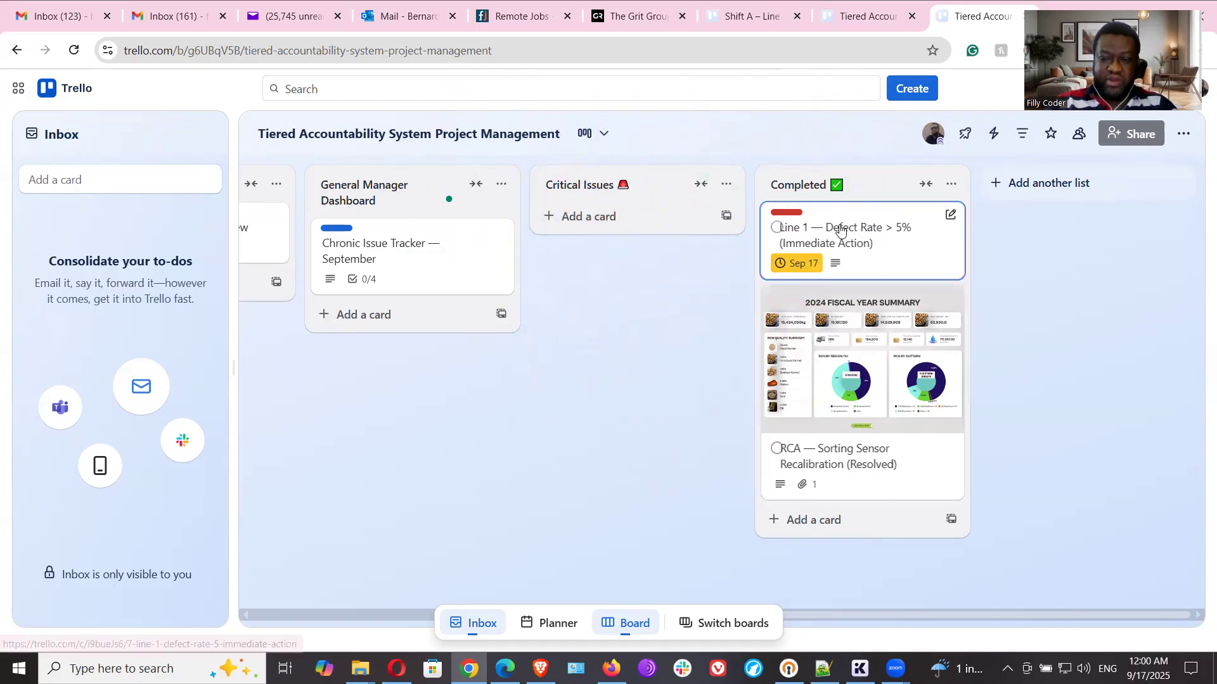
{"action": "left_click_drag", "start_coordinate": [883, 239], "coordinate": [672, 197]}
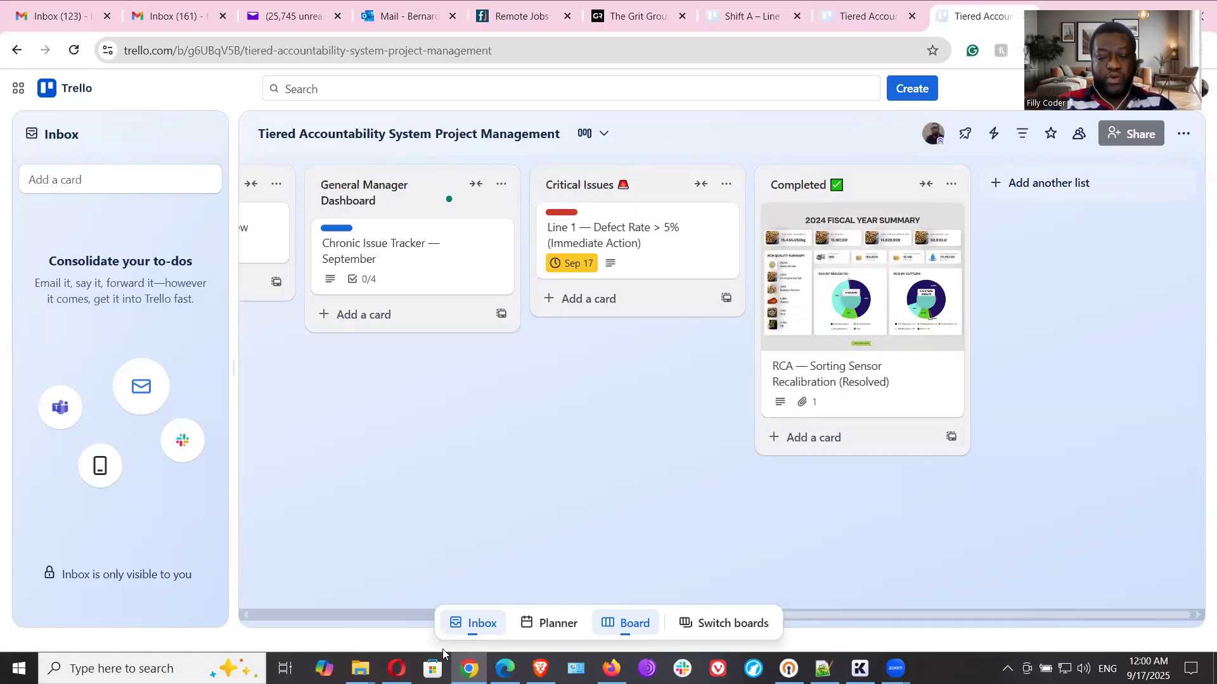
{"action": "left_click", "coordinate": [341, 614]}
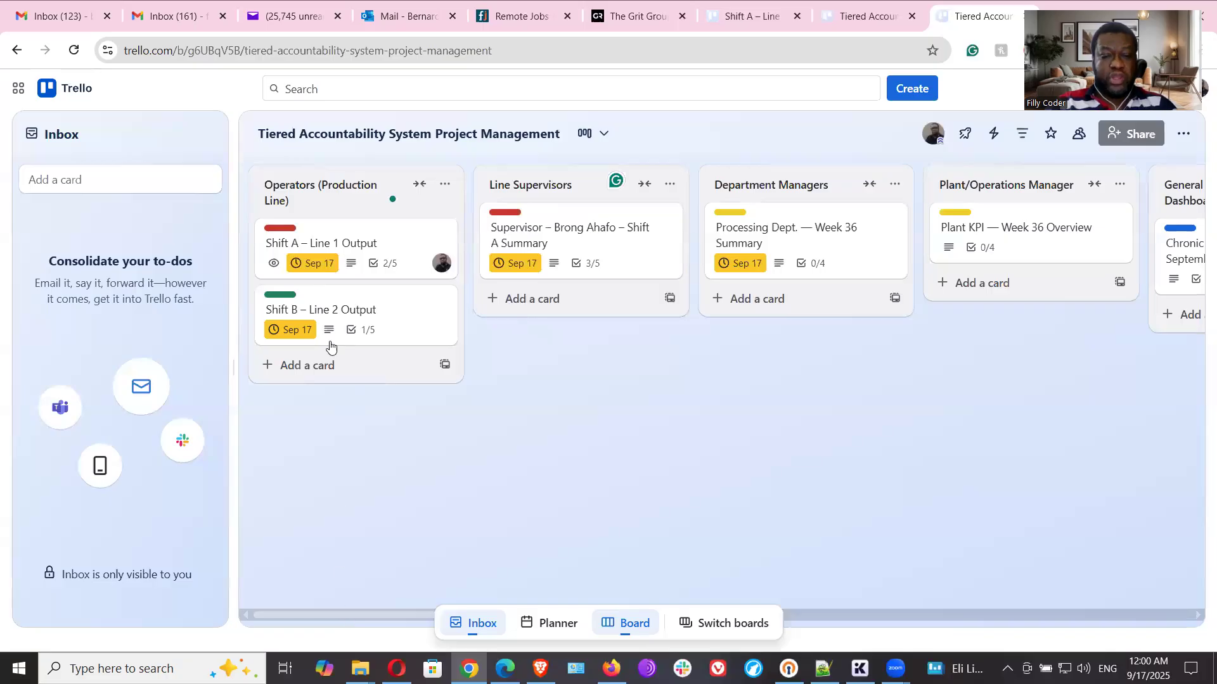
{"action": "mouse_move", "coordinate": [326, 329]}
{"action": "left_mouse_down"}
{"action": "mouse_move", "coordinate": [326, 209]}
{"action": "mouse_move", "coordinate": [325, 315]}
{"action": "left_mouse_up"}
{"action": "left_click_drag", "start_coordinate": [344, 247], "coordinate": [374, 247]}
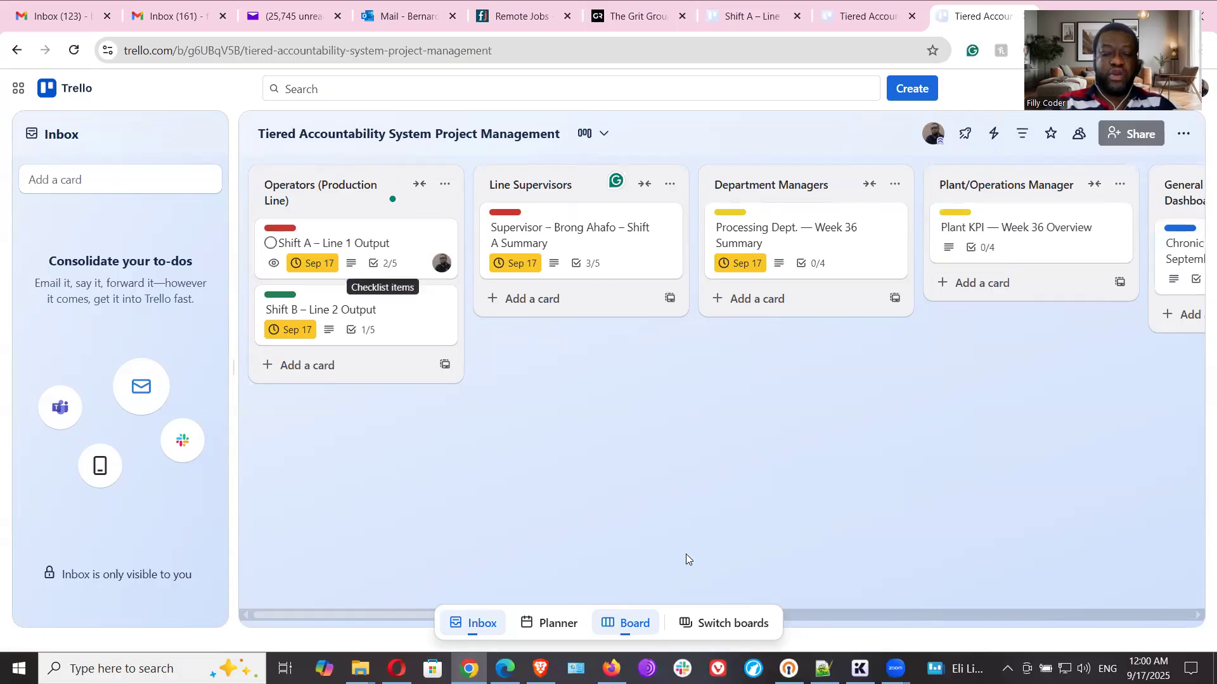
{"action": "left_click", "coordinate": [1165, 618]}
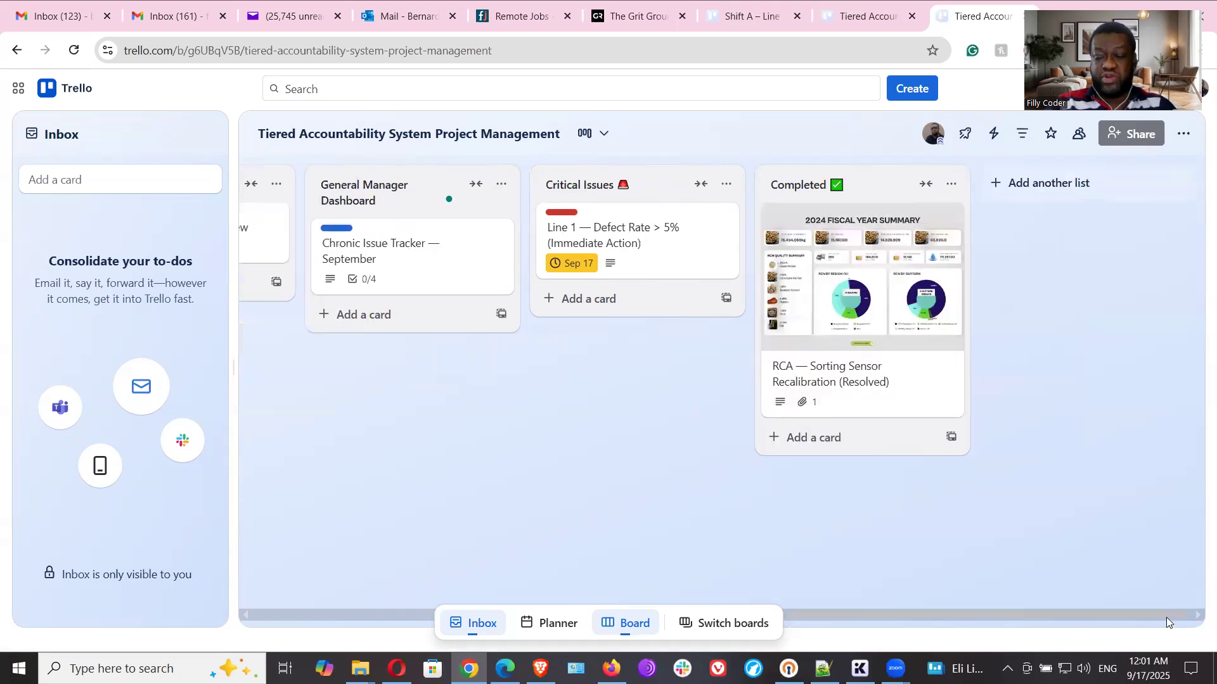